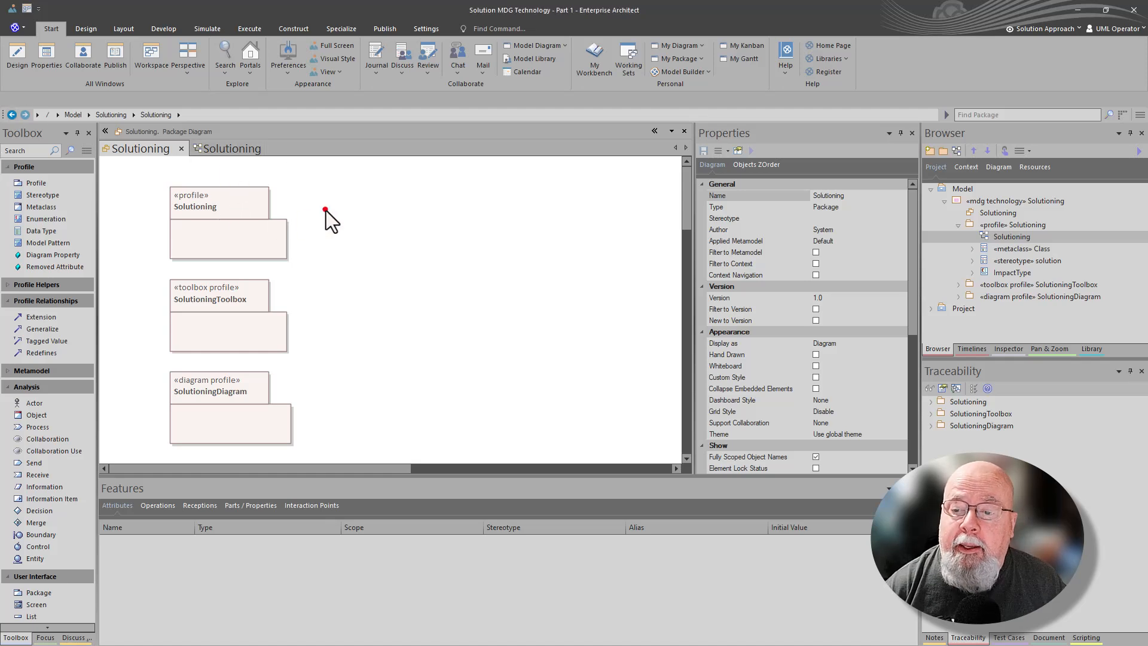
Review the finished Solutioning profile packages and the class diagram with the solution stereotype, Class metaclass and ImpactType enumeration
left_click_drag(325, 208, 245, 408)
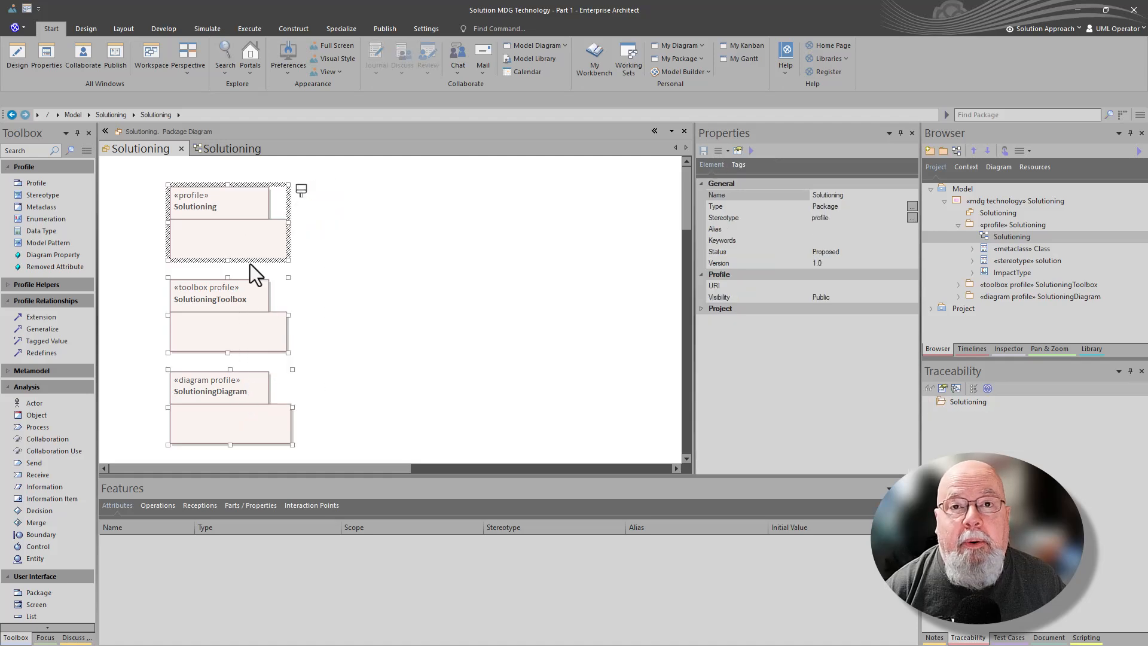
left_click(223, 149)
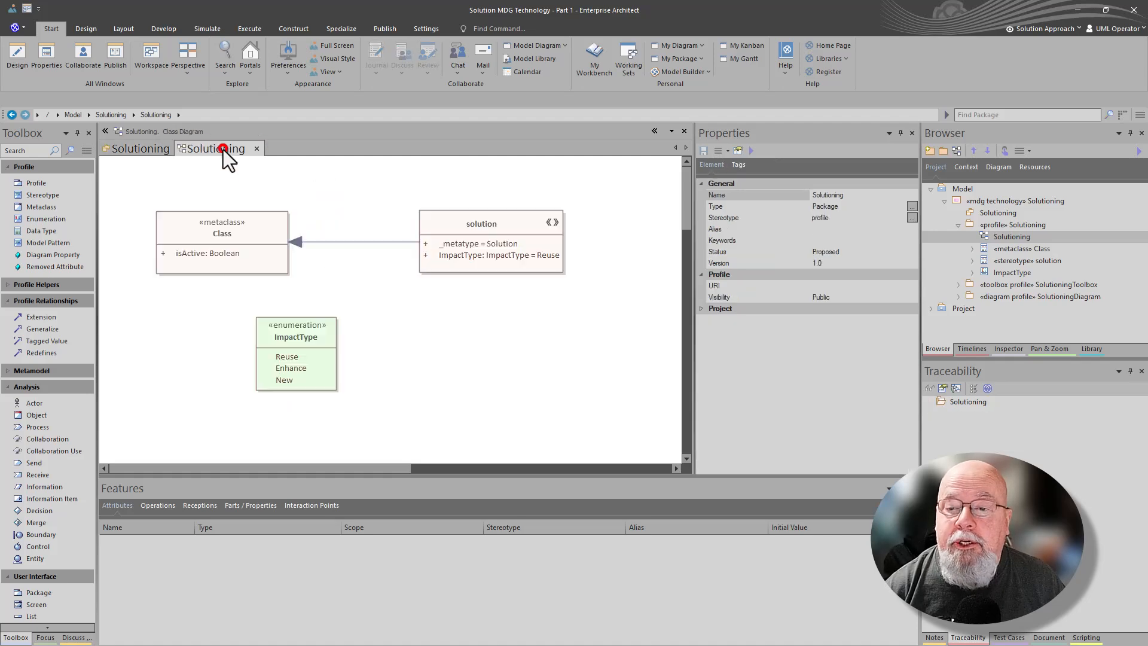
left_click(445, 250)
left_click(231, 238)
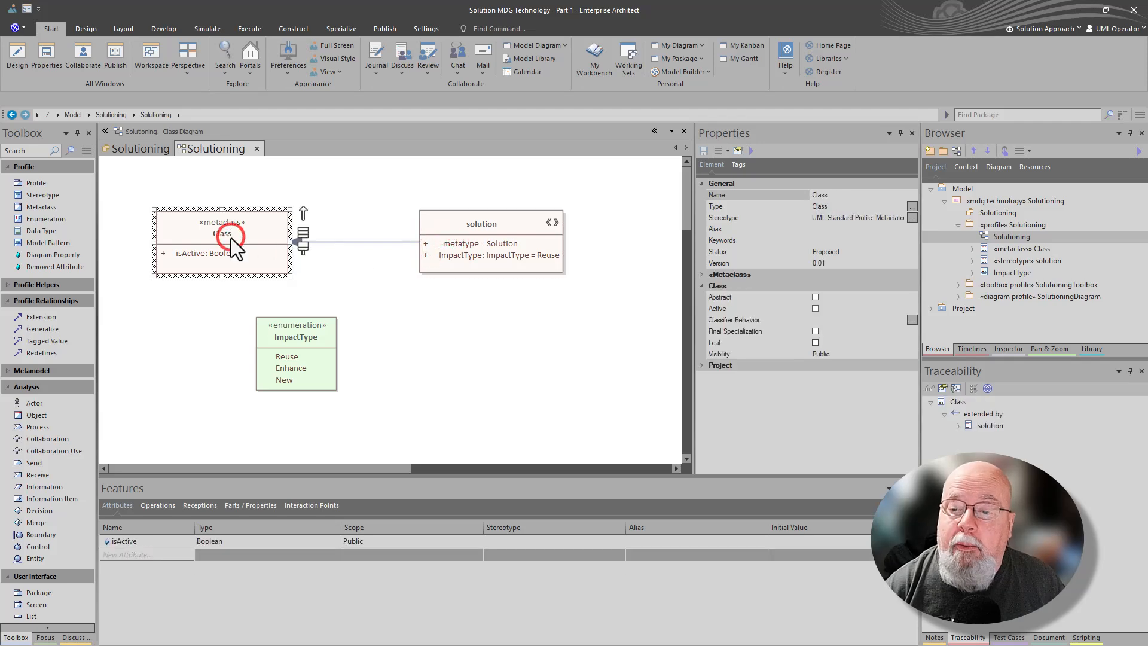
left_click(295, 338)
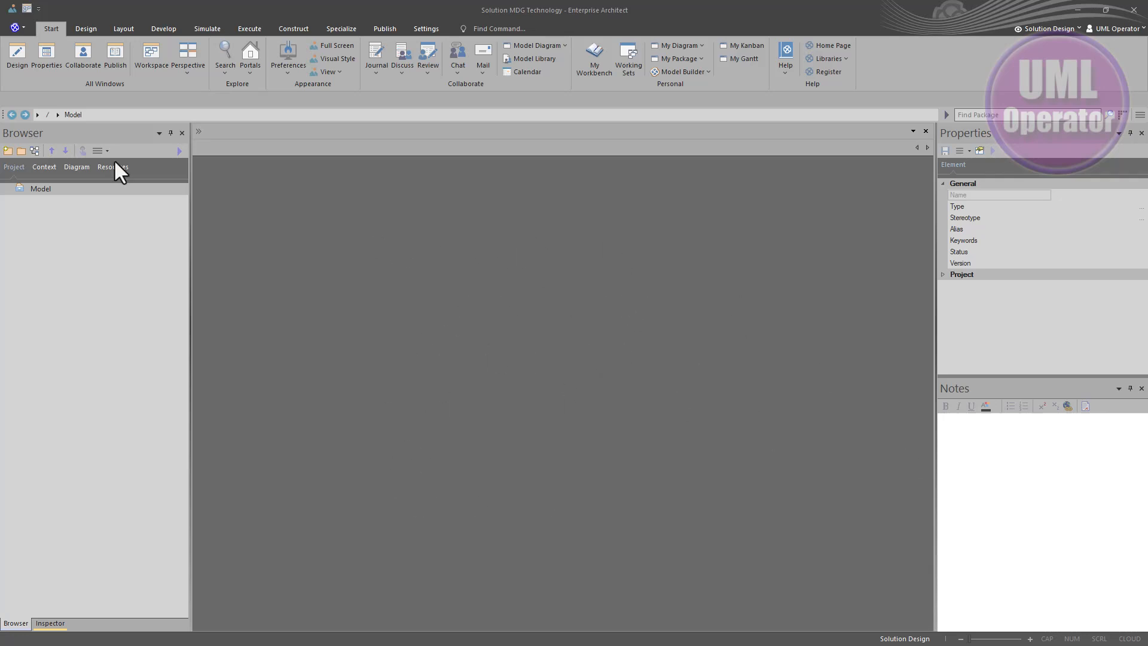
Apply the MDG Tech Layout workspace and remove its Scenarios window from the main area
left_click(27, 8)
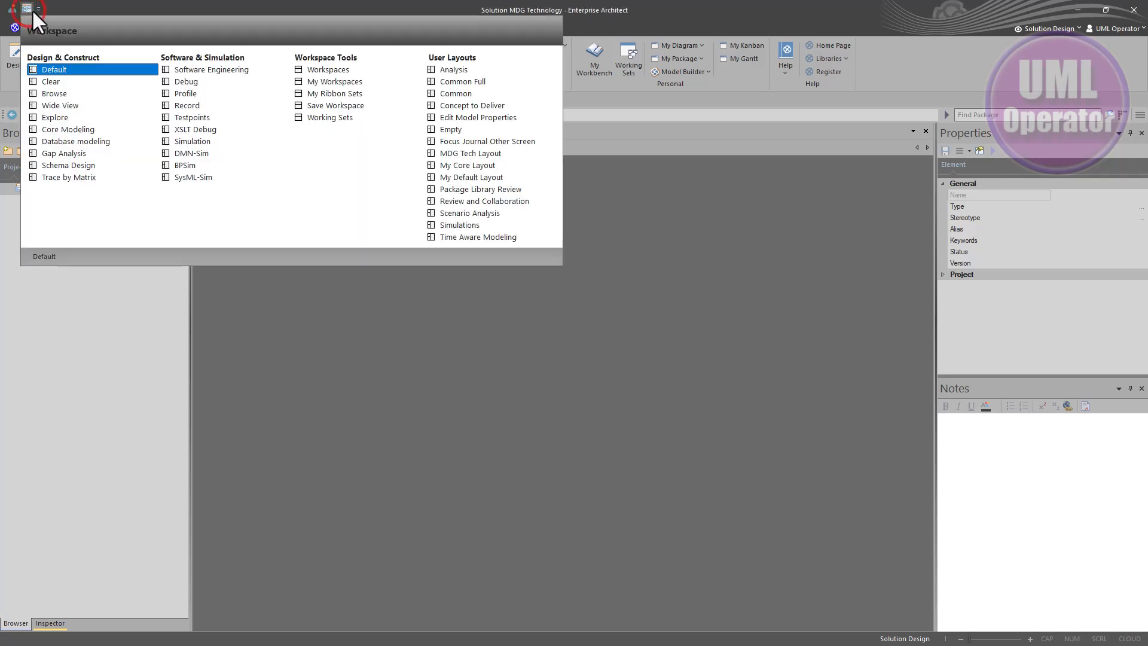
left_click(502, 155)
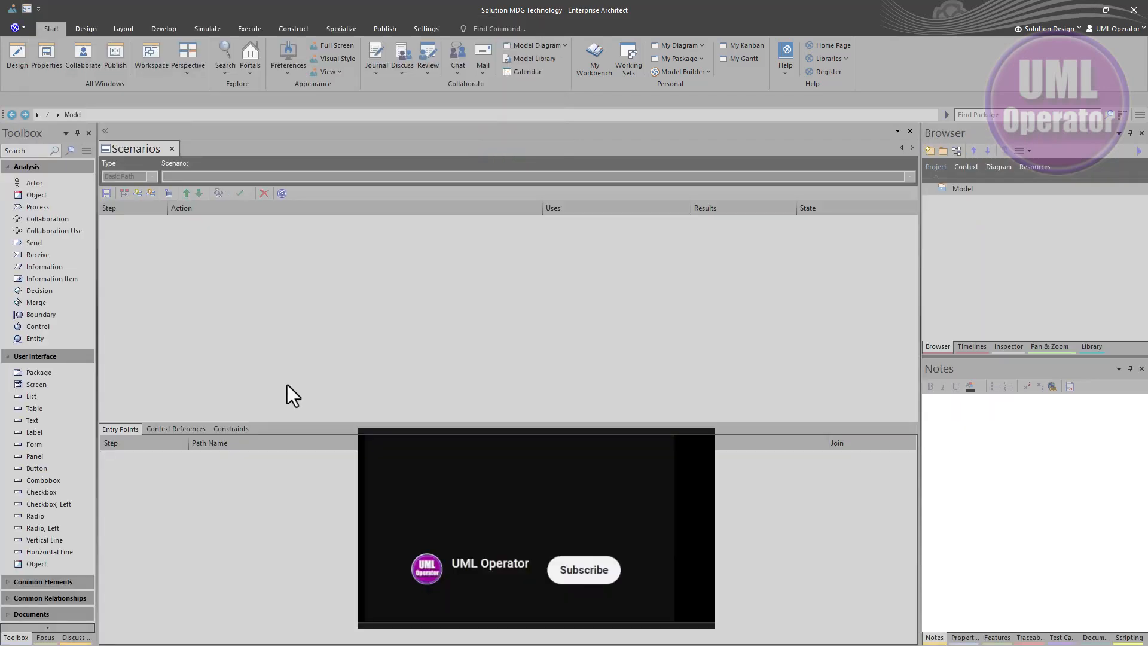
left_click(157, 148)
left_click_drag(156, 148, 3, 299)
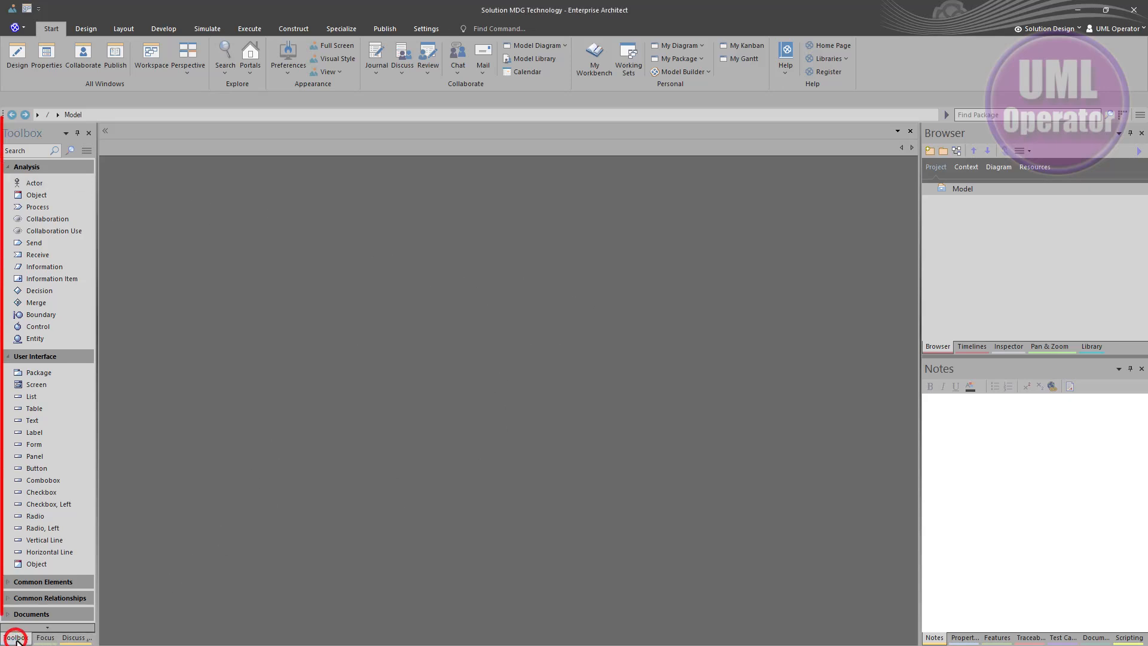
Browse the Toolbox, Focus and Discuss windows docked on the left
left_click(44, 637)
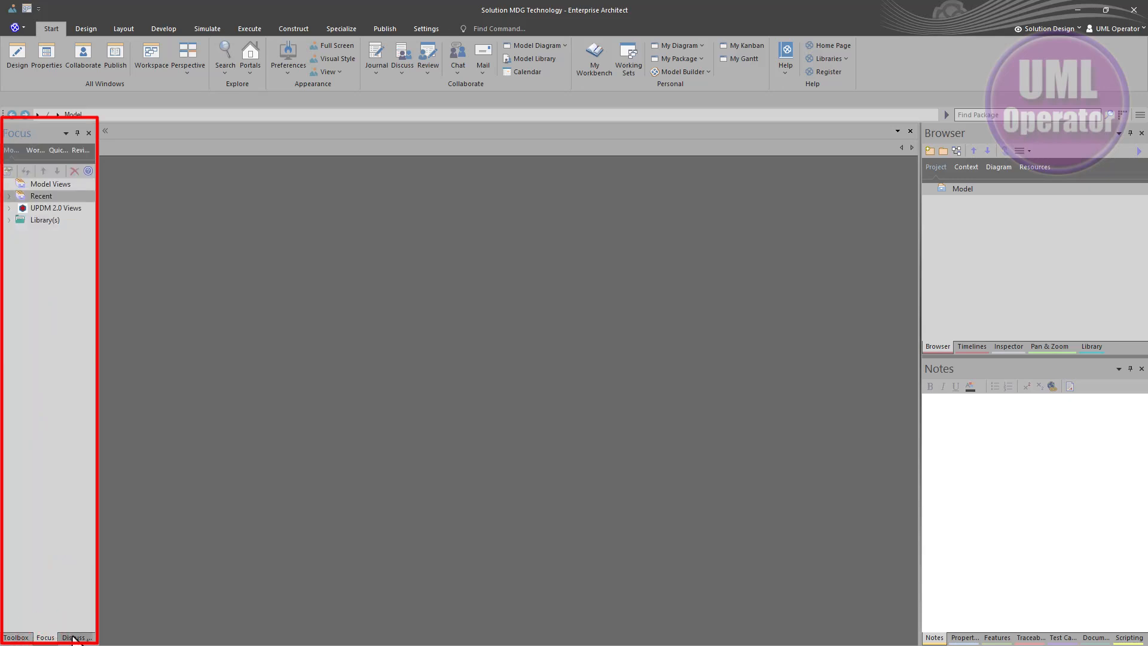
left_click(73, 638)
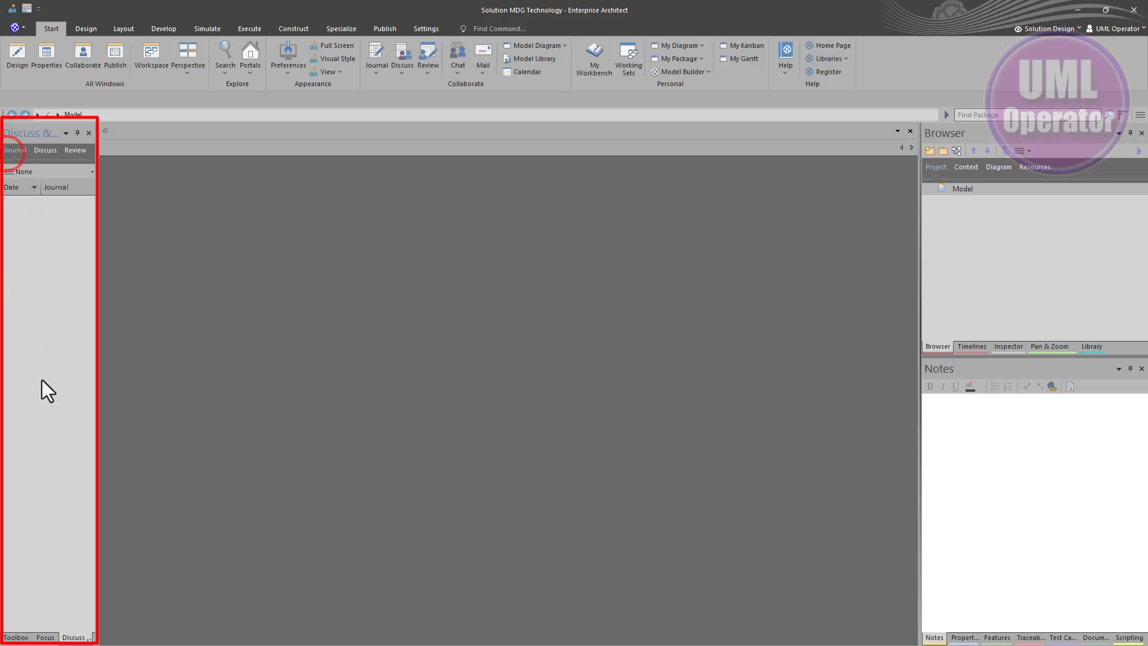
left_click(18, 638)
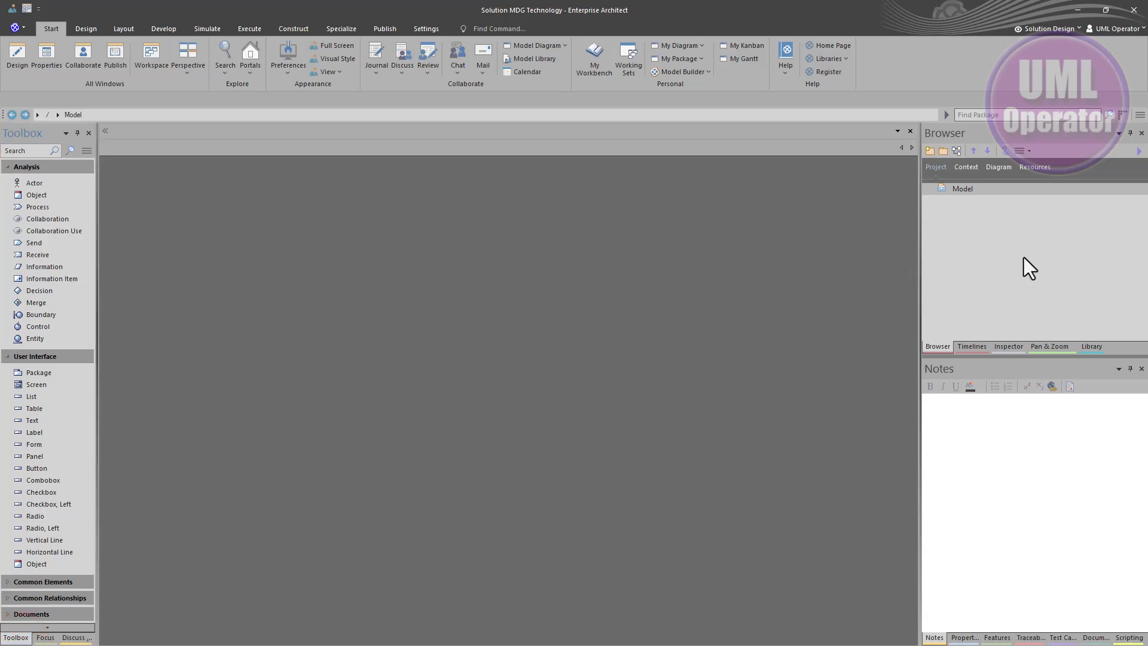
Browse the Timelines, Inspector, Pan & Zoom and Library windows in the upper-right dock
left_click(971, 344)
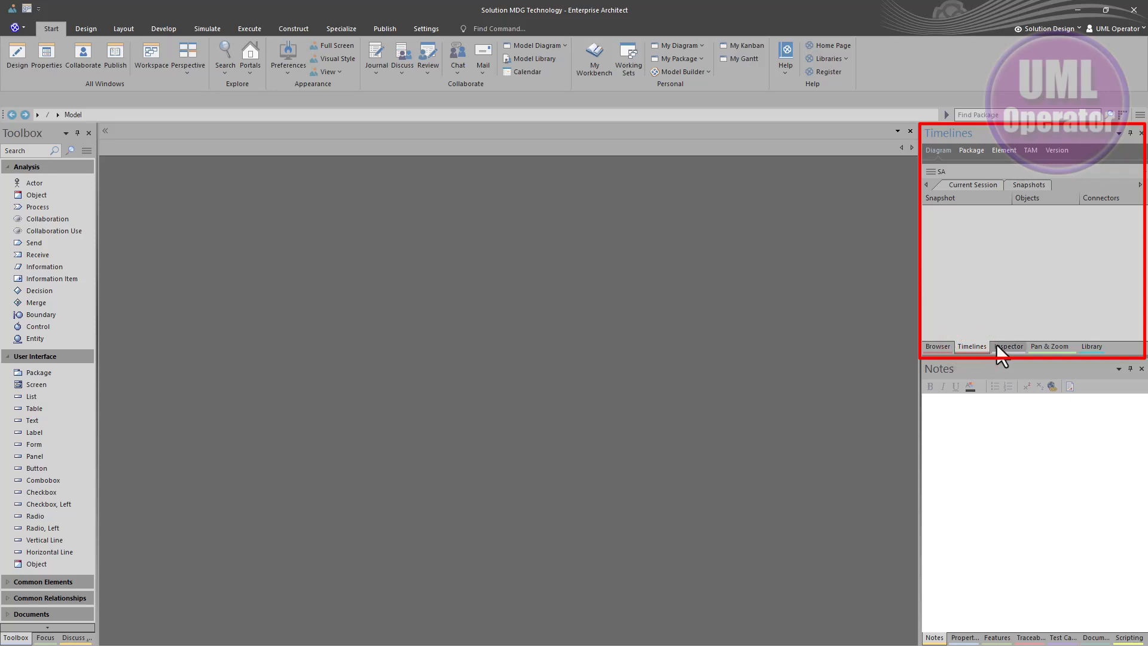
left_click(1000, 347)
left_click(1050, 347)
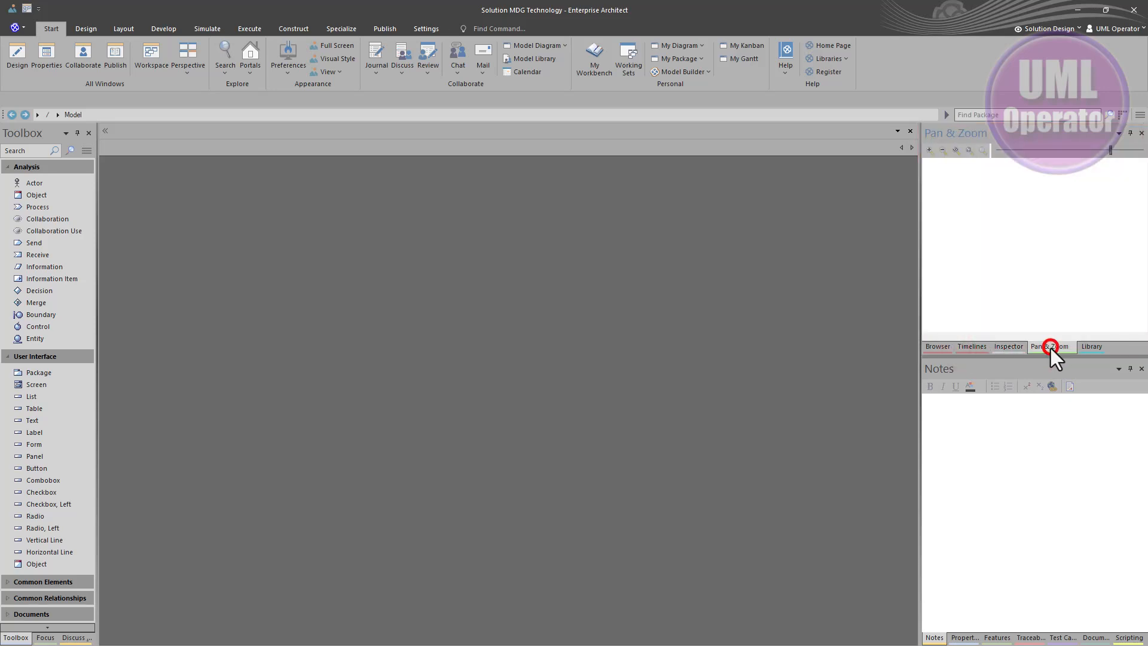
left_click(1098, 346)
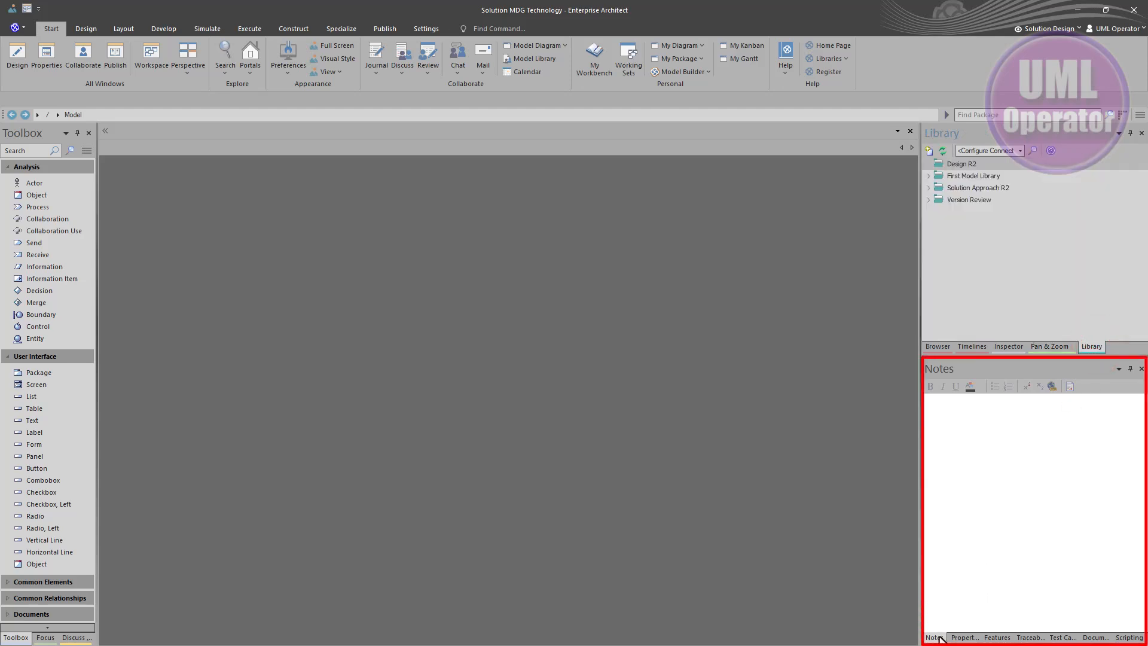
Browse the Properties, Features, Traceability, Test Cases, Document, Scripting and Notes windows in the lower-right dock
left_click(957, 638)
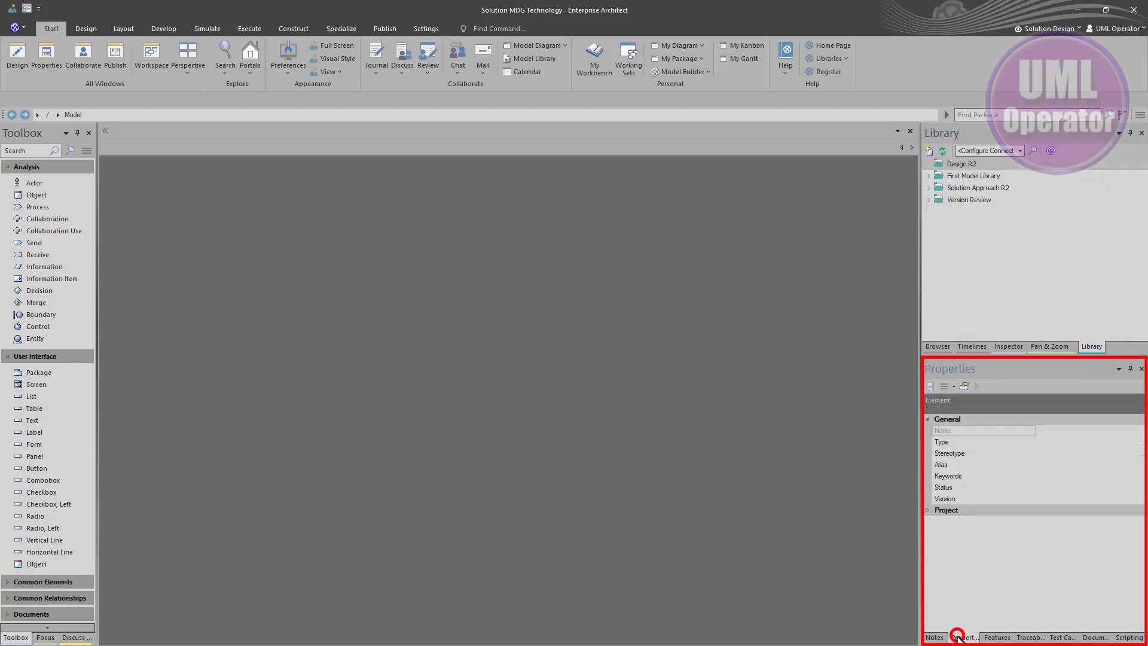
left_click(1004, 638)
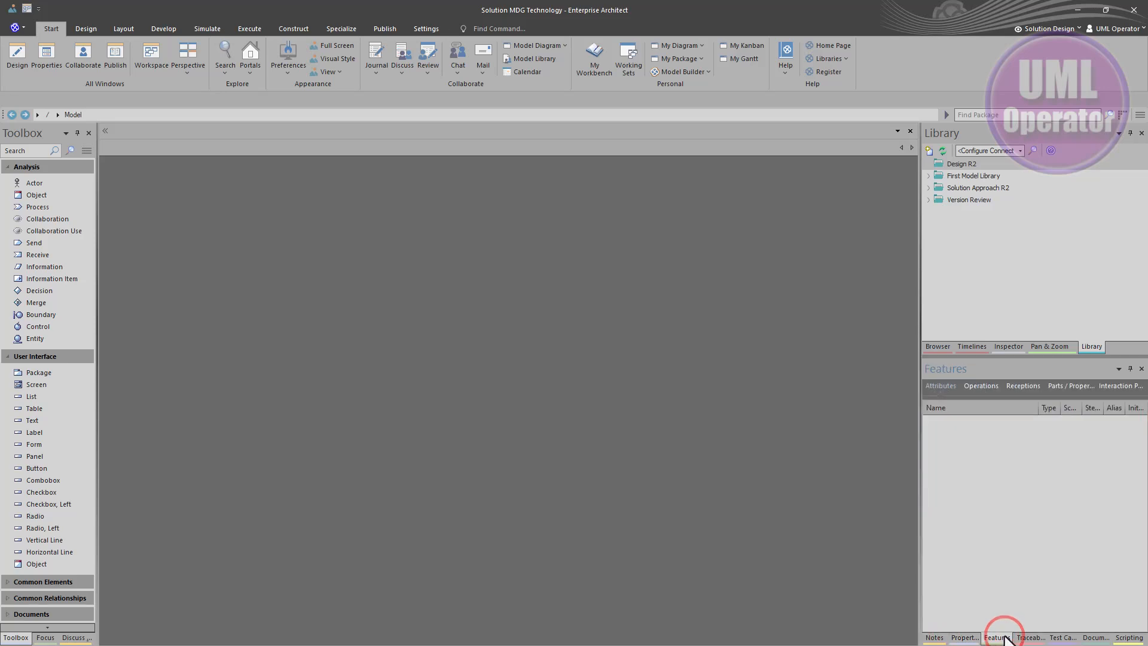
left_click(1024, 639)
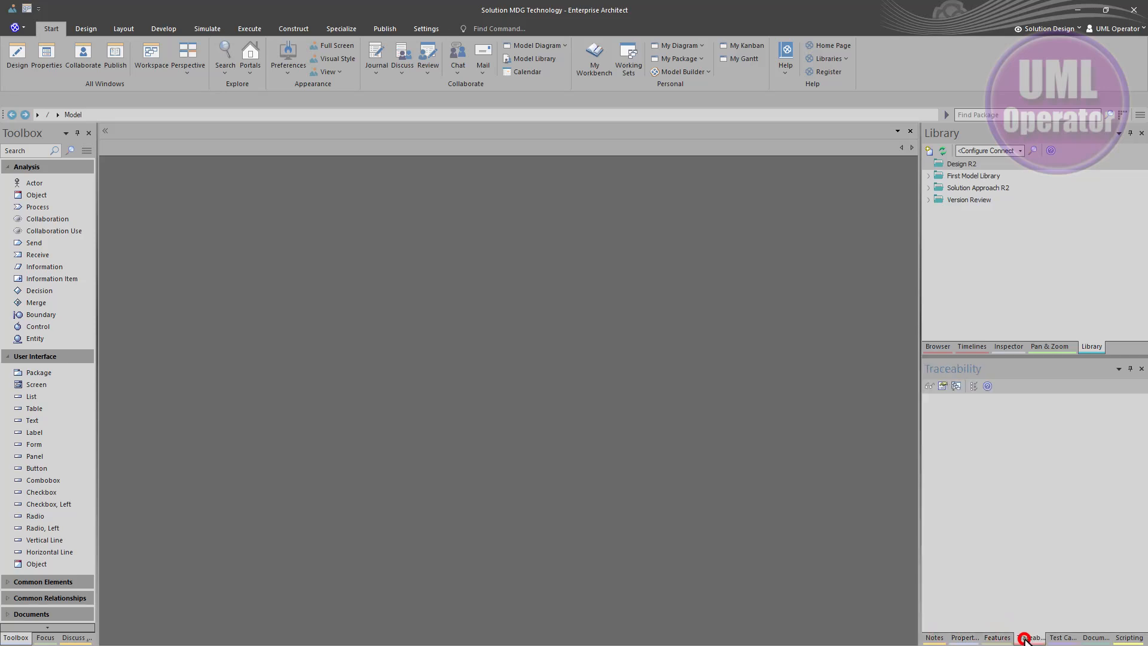
left_click(1061, 638)
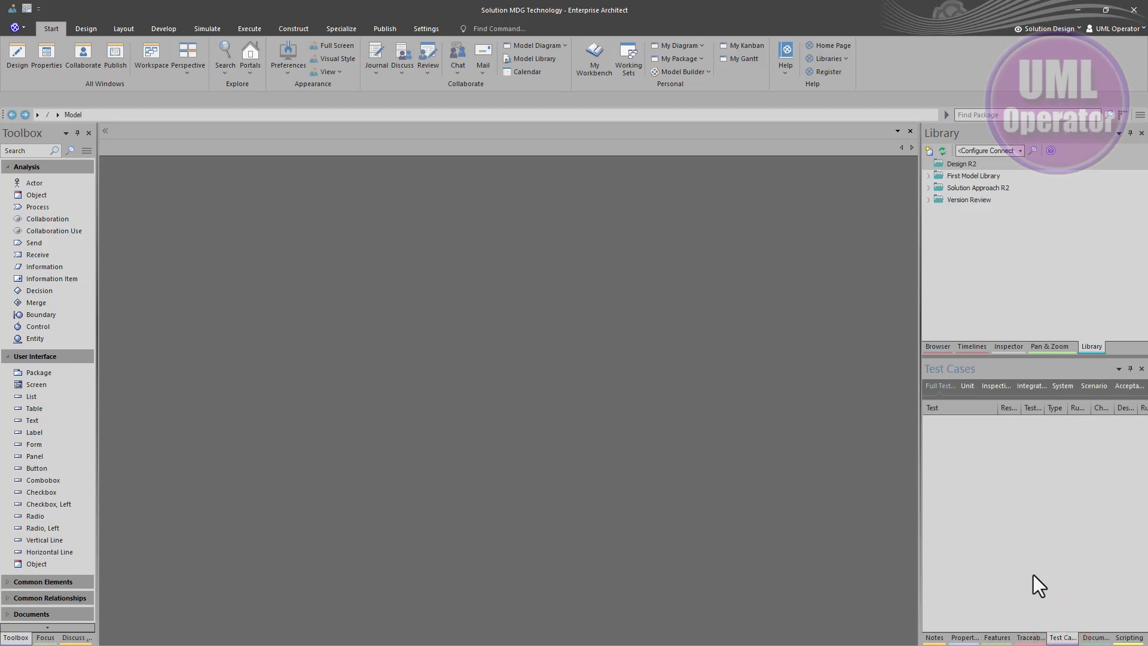
left_click(1095, 638)
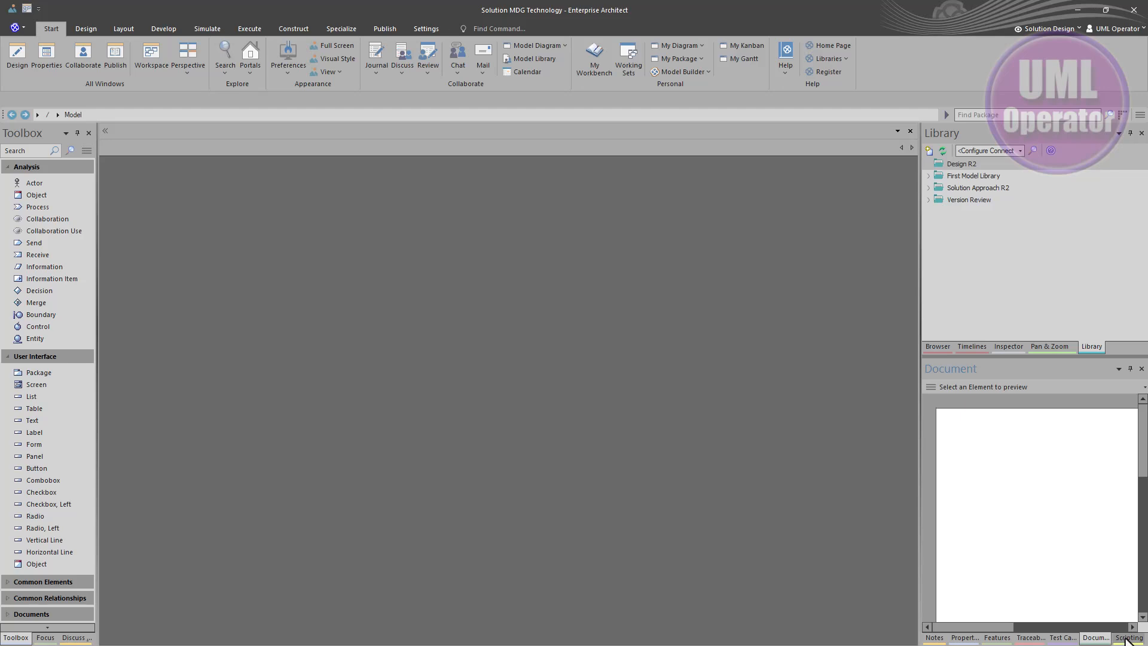
left_click(934, 638)
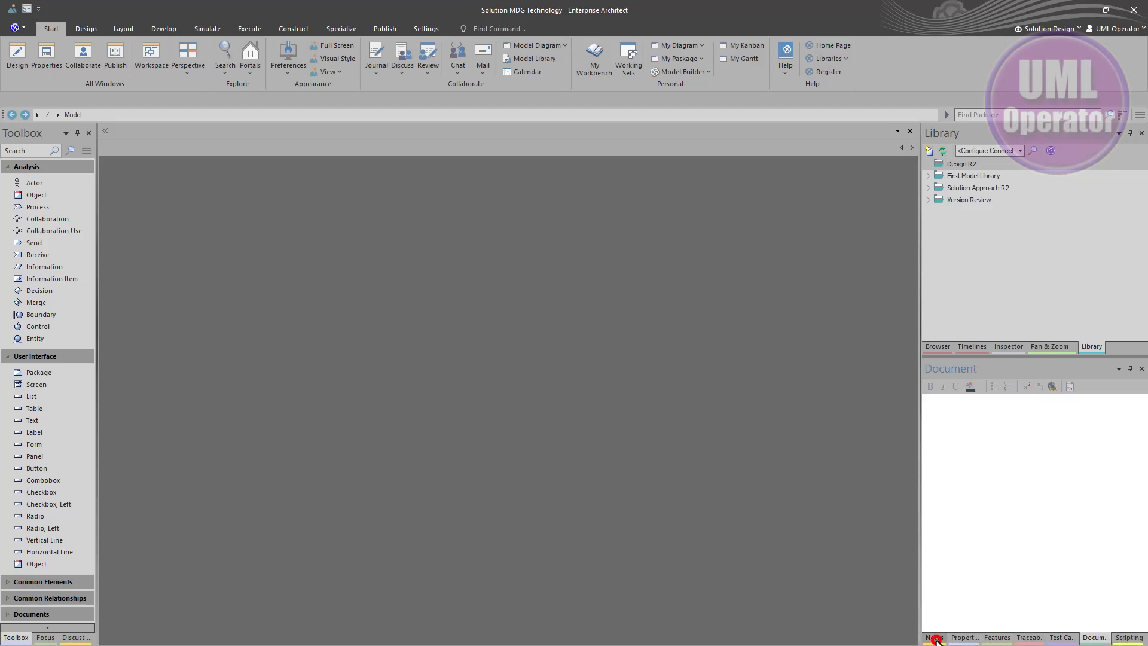
left_click(1124, 640)
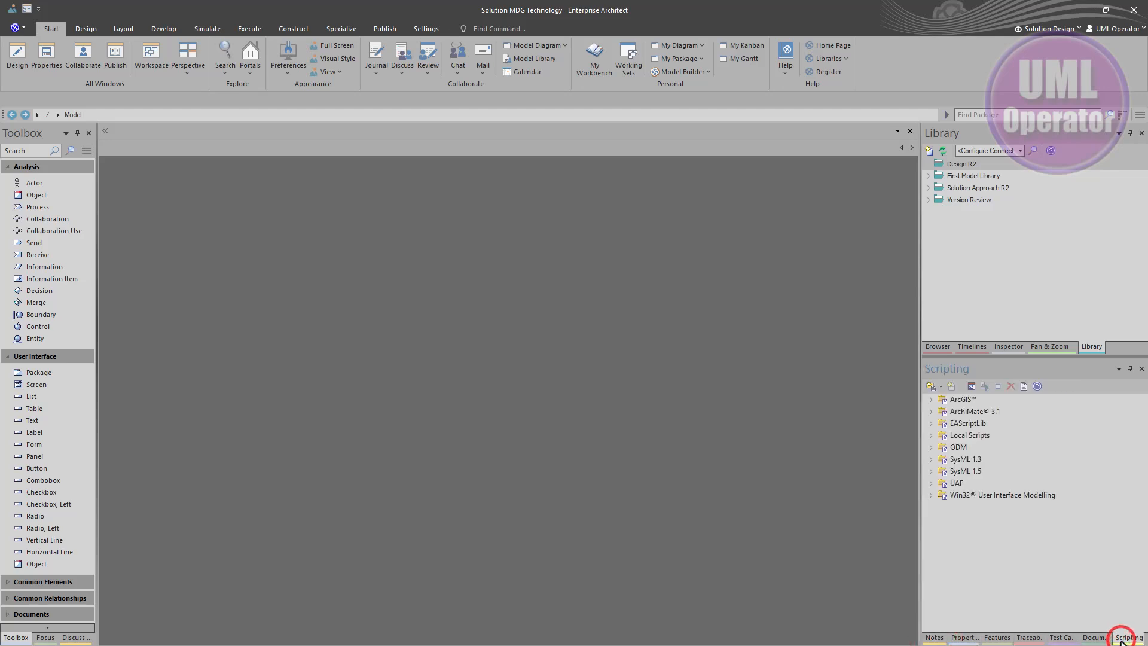
left_click(935, 638)
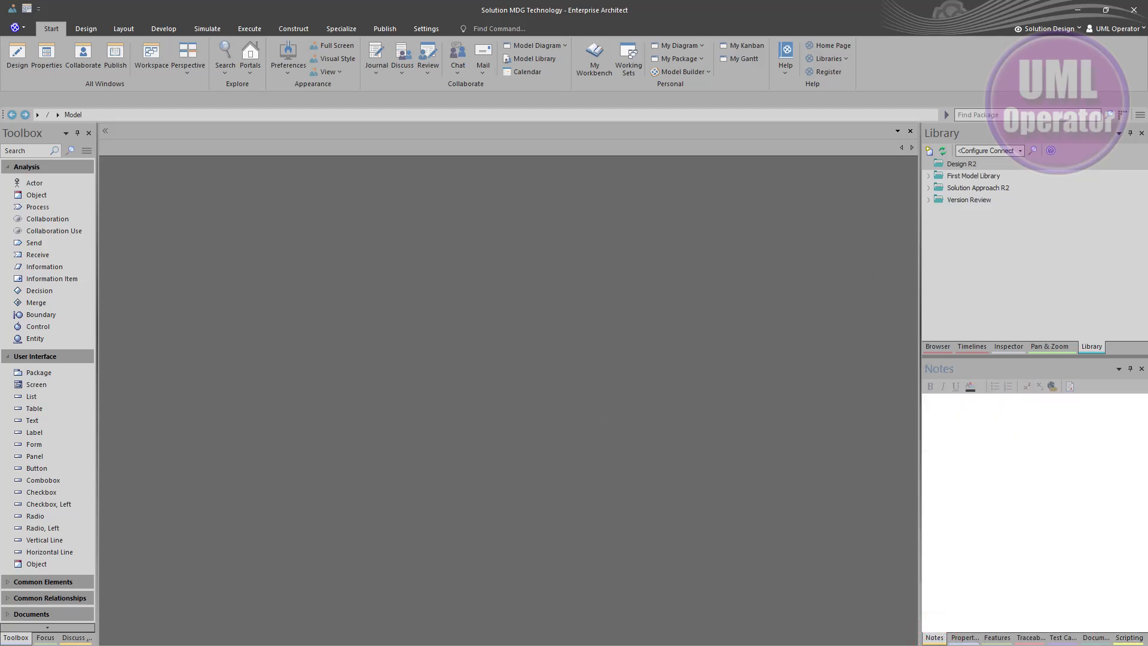
Return to the Browser window and enlarge it by moving the splitter above Notes downward
left_click(937, 346)
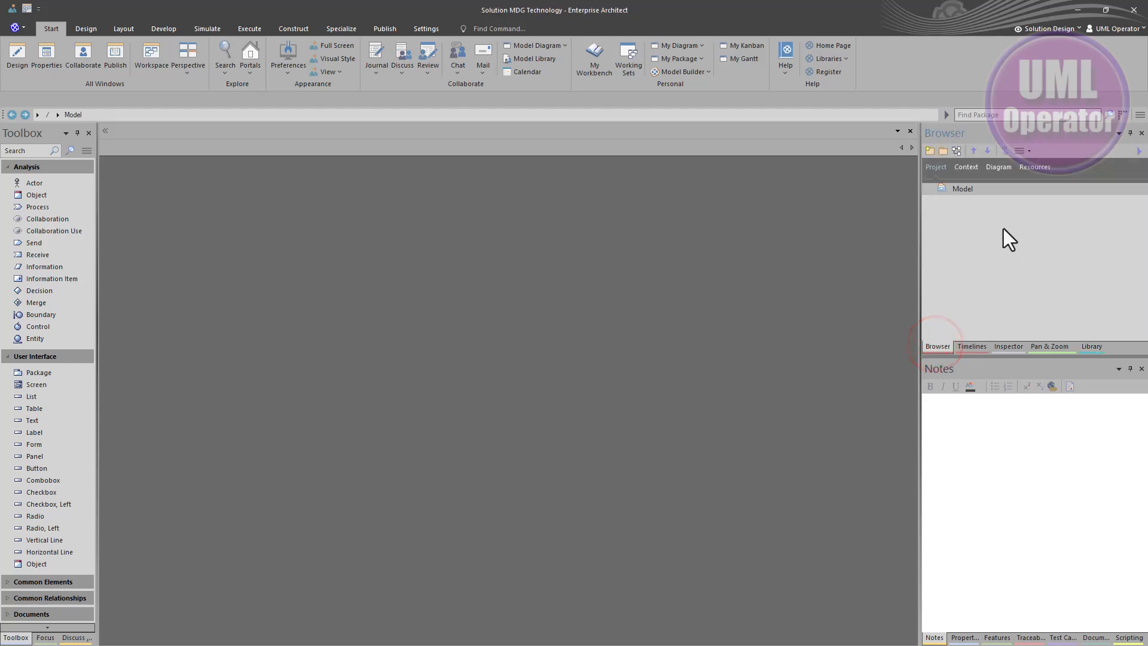
left_click_drag(1016, 357, 1013, 458)
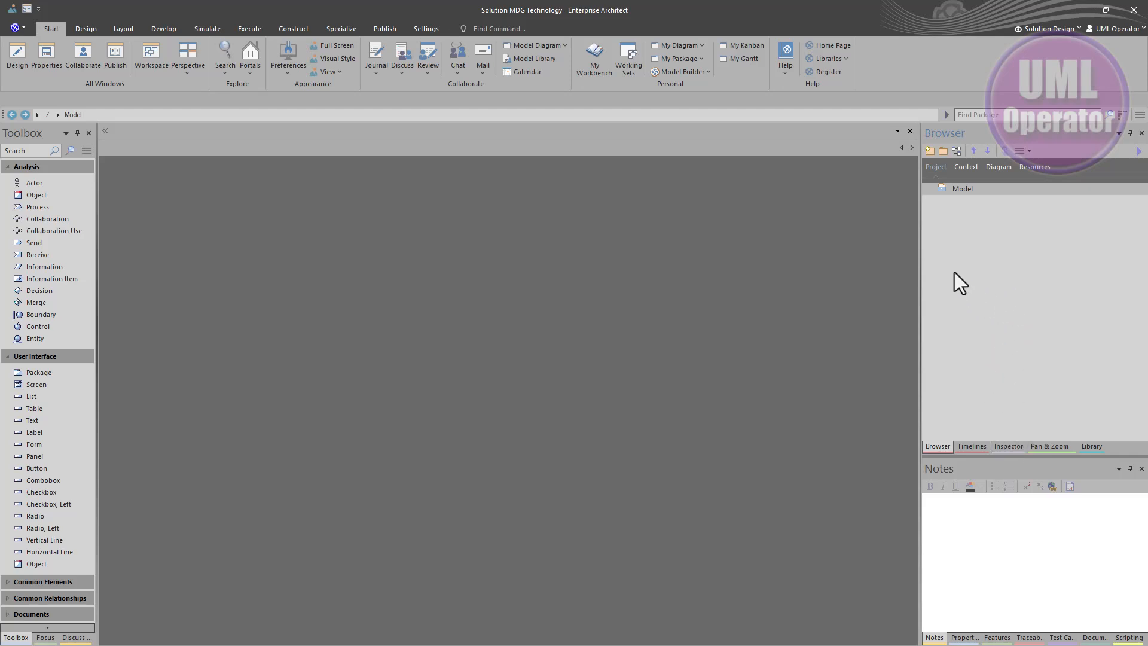
Open the Model Builder for the Model root and search all perspectives for mdg
left_click(960, 191)
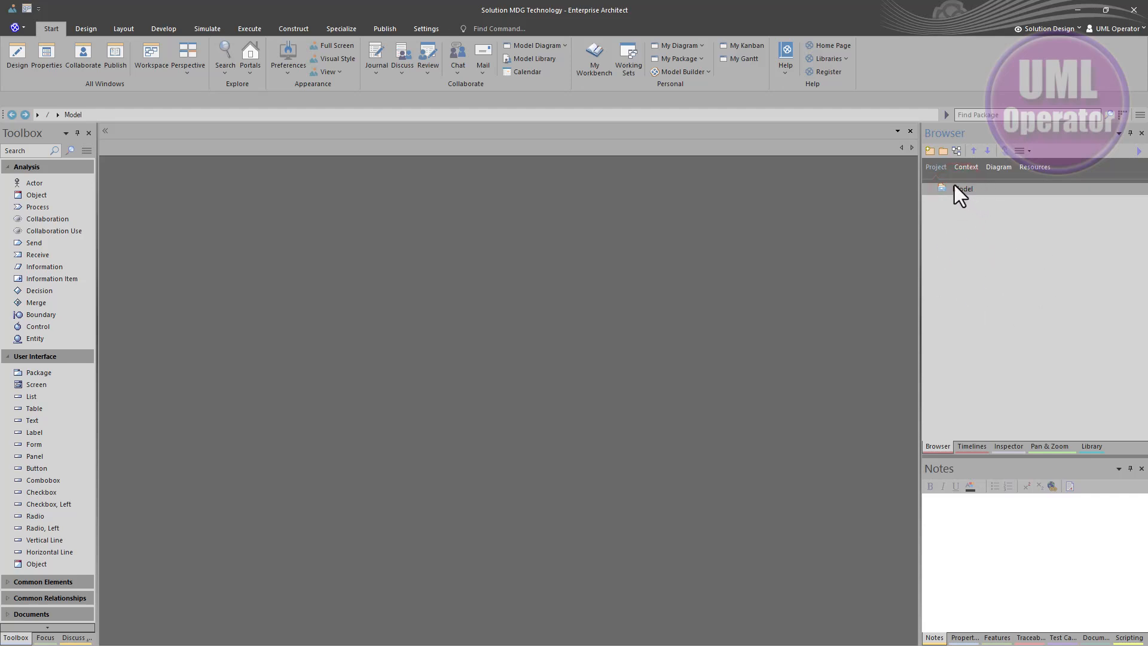
left_click(930, 153)
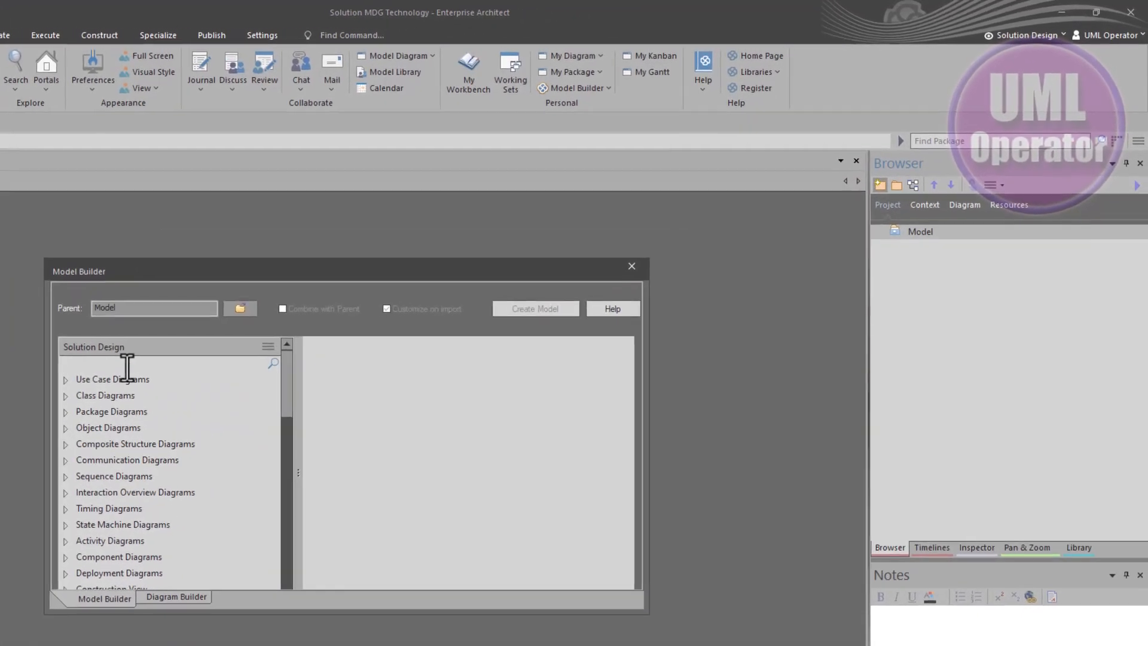
left_click(263, 314)
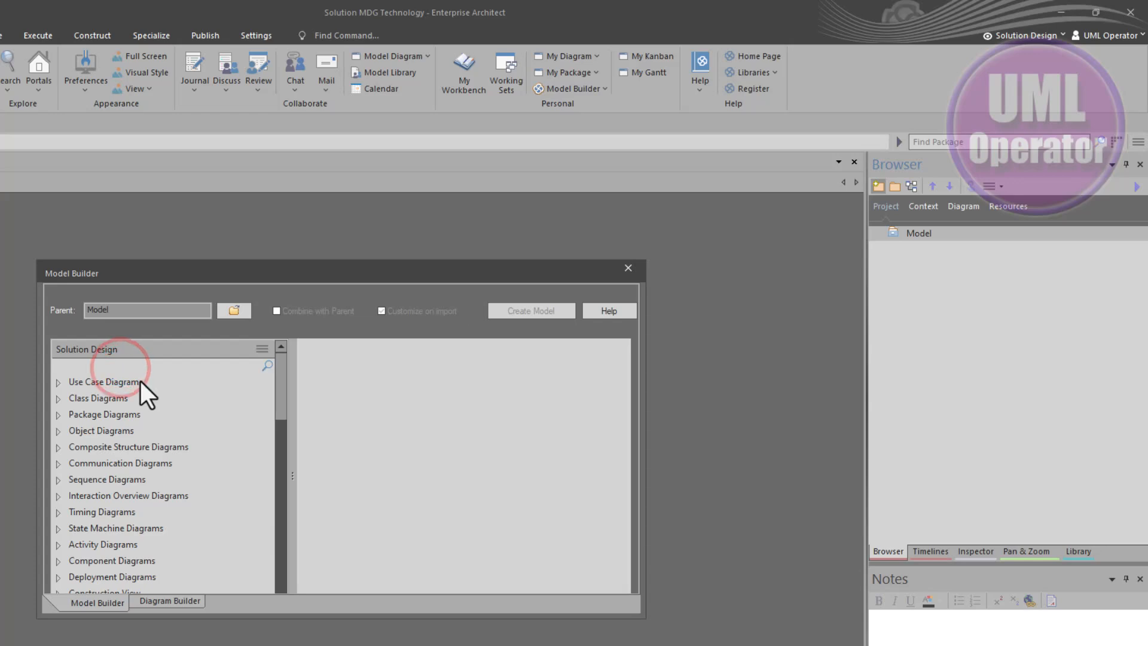
type("mdg")
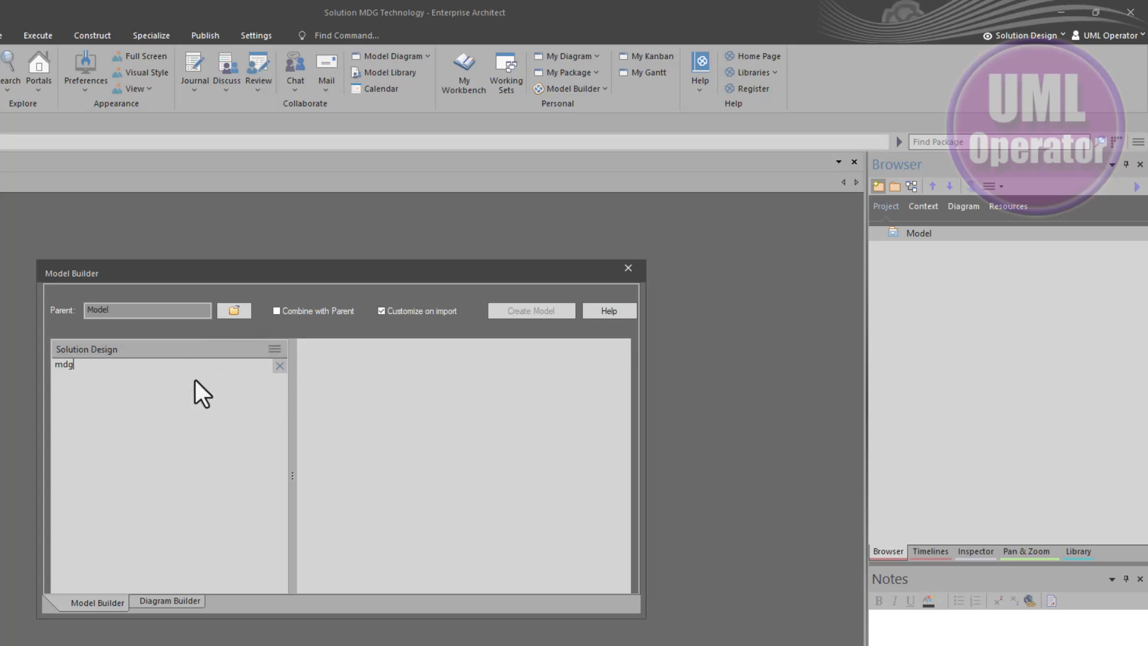
left_click(274, 350)
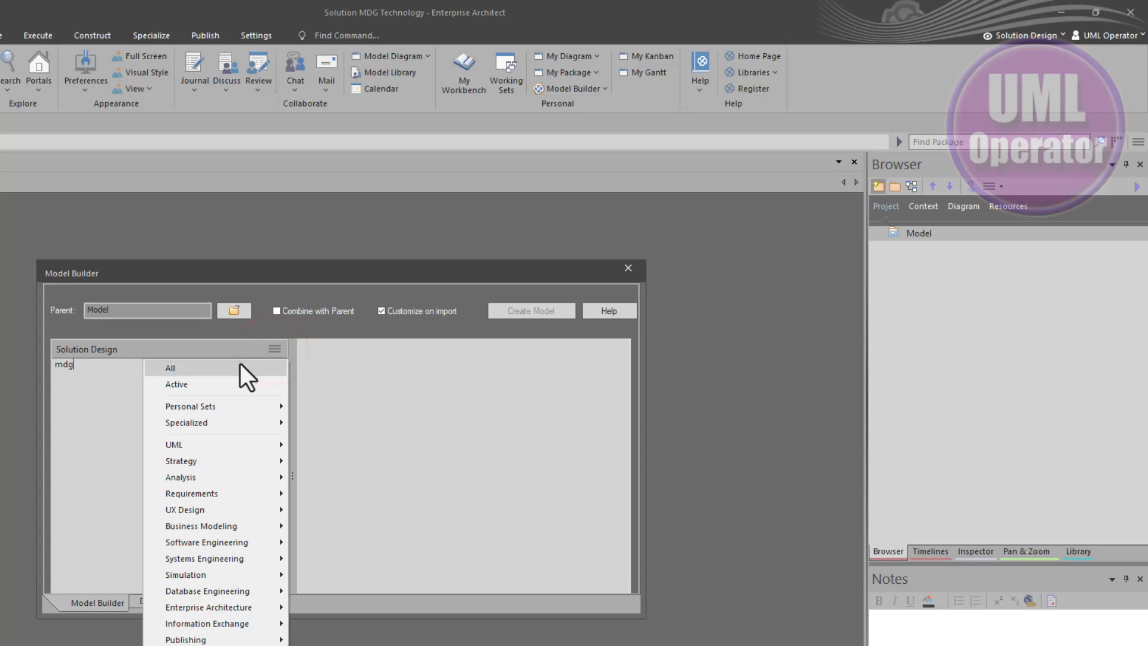
left_click(239, 363)
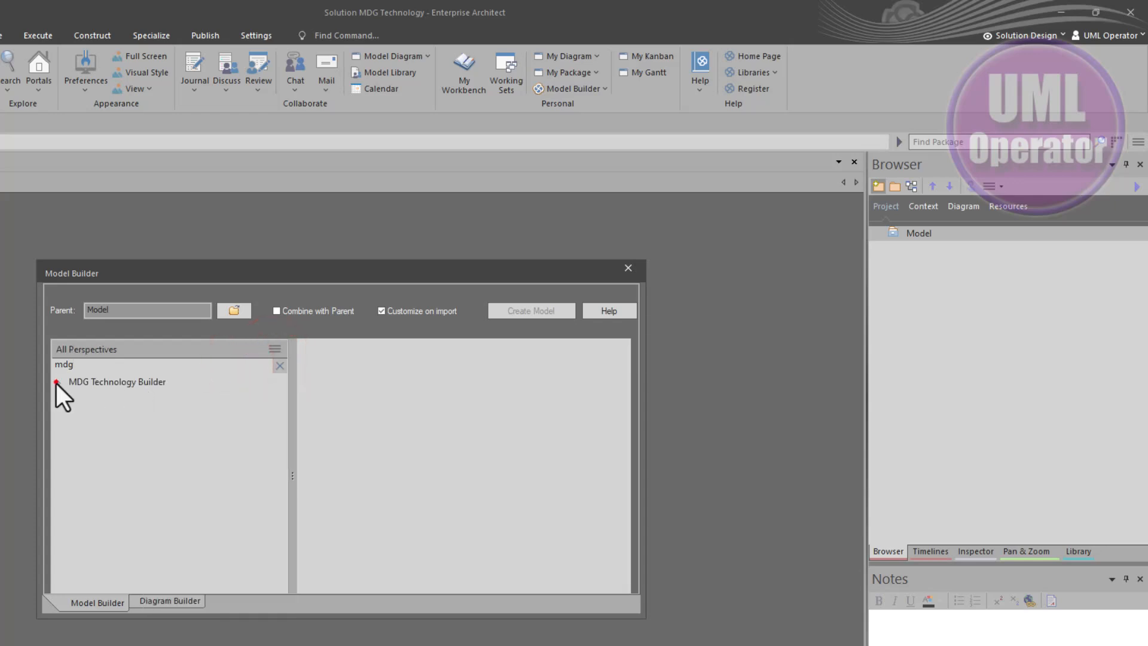
Select the Basic Template under MDG Technology Builder and enlarge the Model Builder dialog
left_click(57, 382)
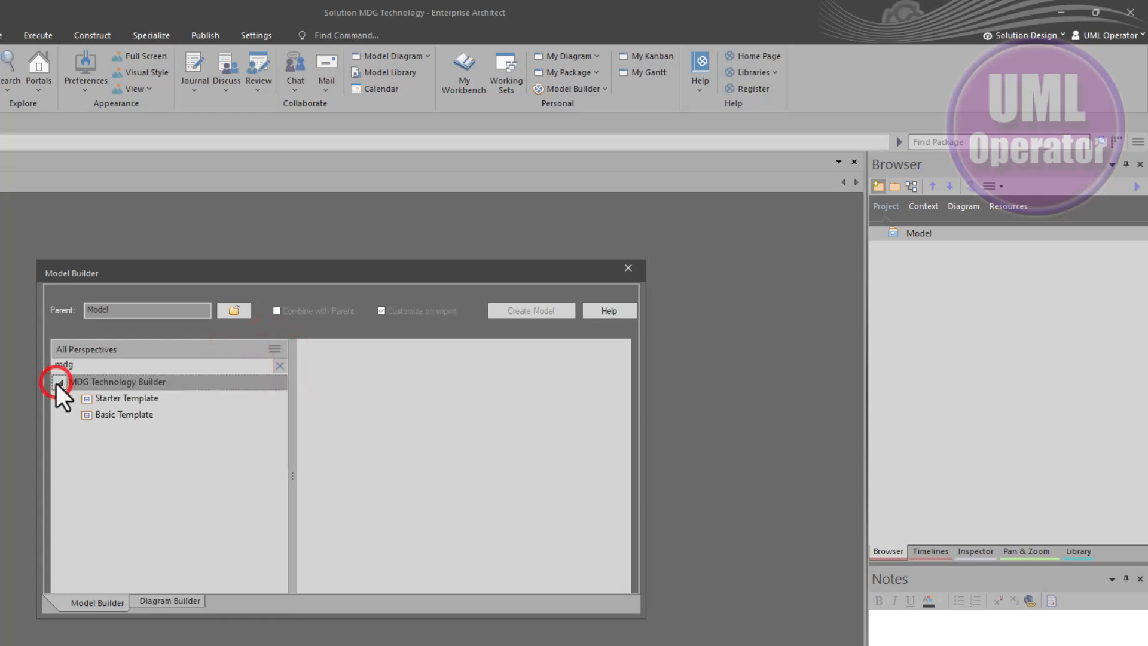
left_click(114, 415)
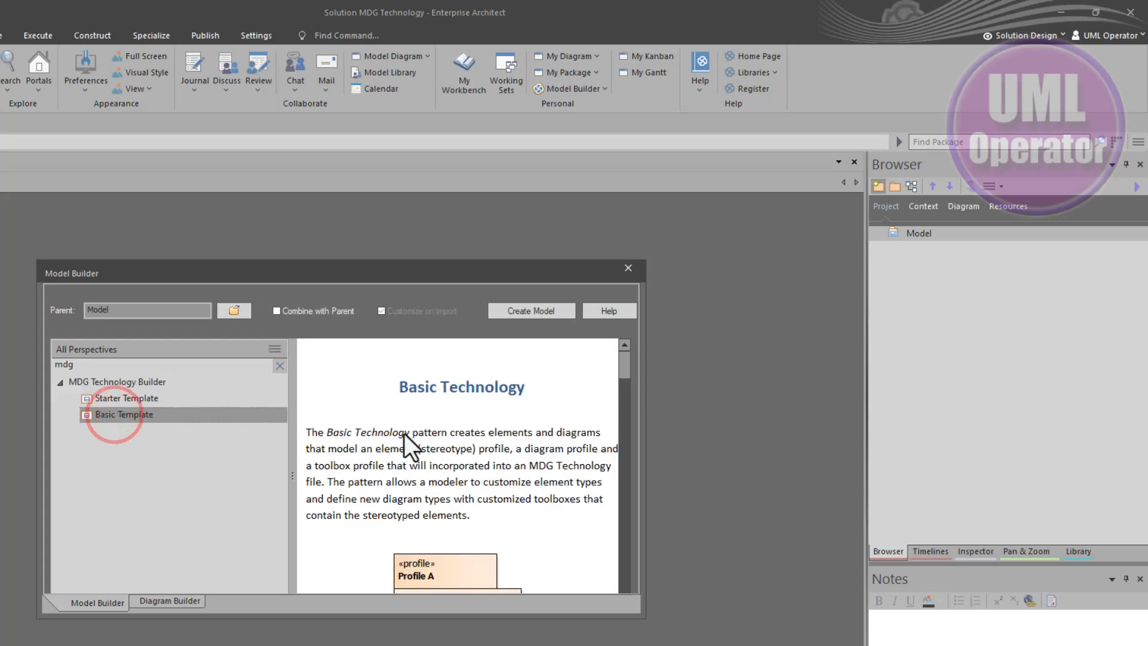
left_click_drag(547, 262, 546, 84)
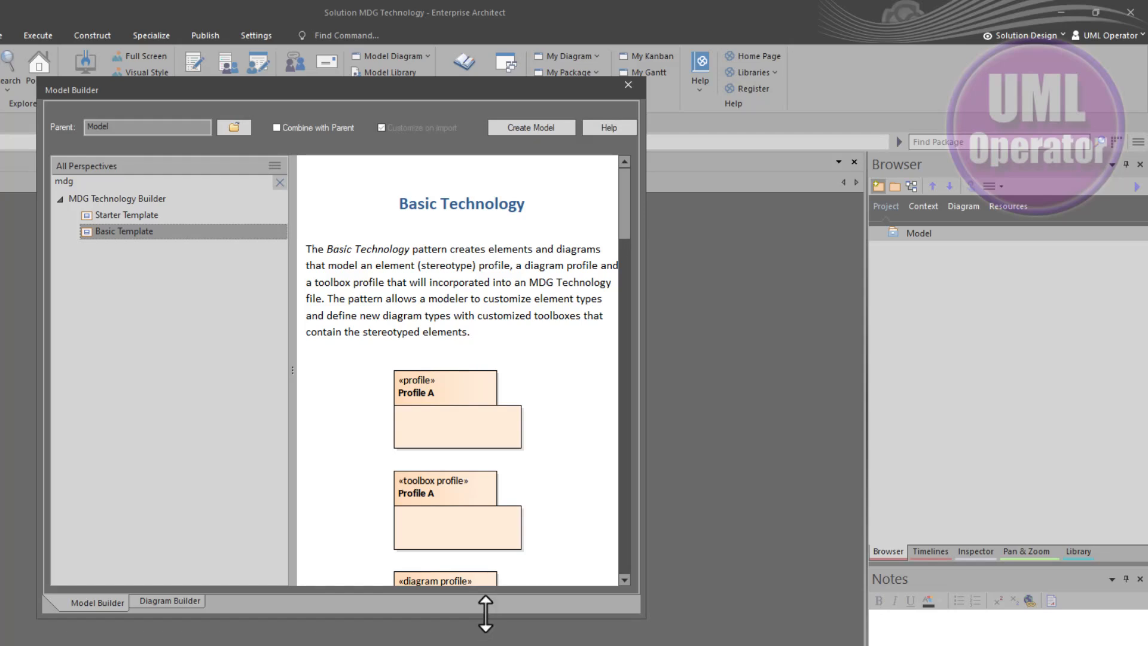
left_click_drag(485, 613, 486, 643)
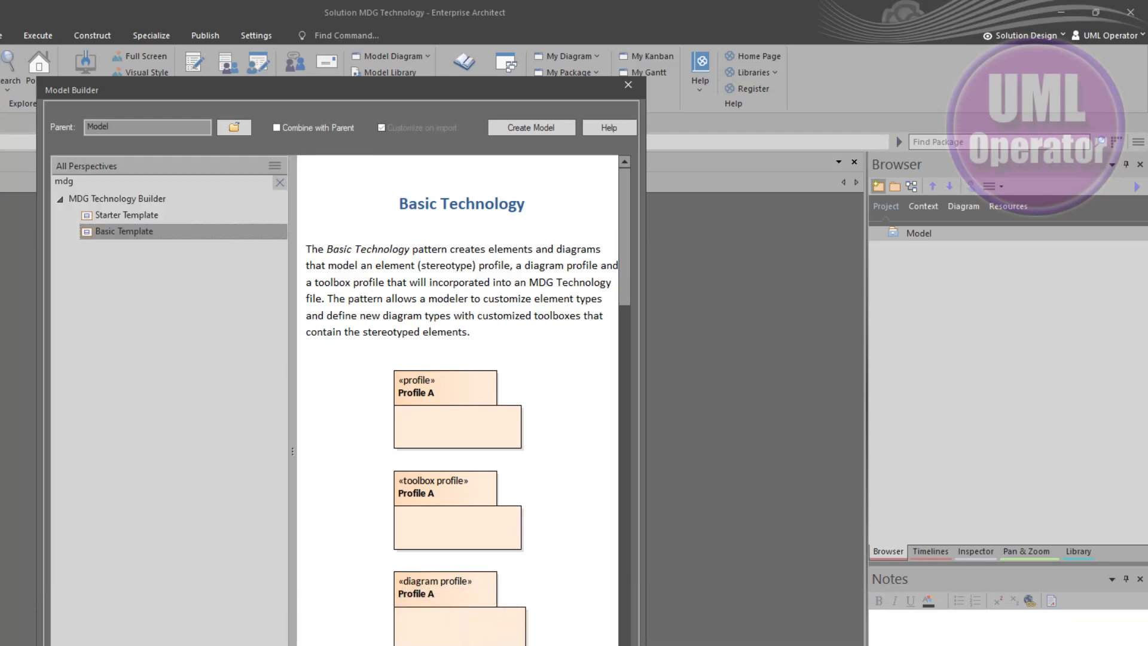
left_click_drag(644, 508, 830, 509)
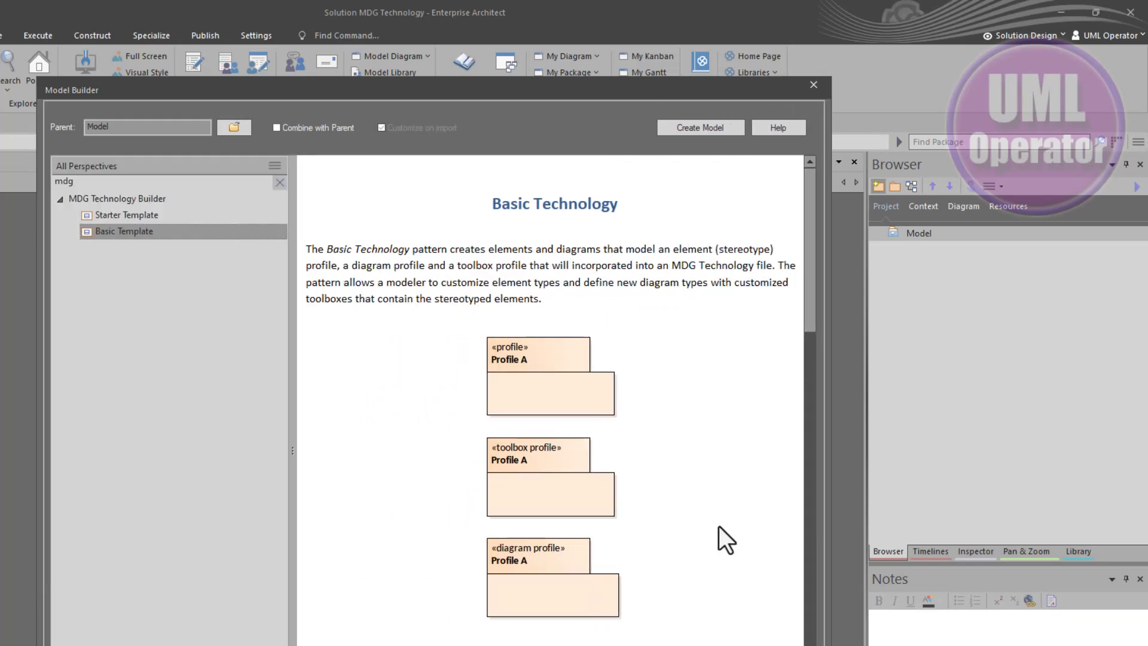
Scroll through the Basic Technology template description
scroll(723, 517, "down", 4)
scroll(723, 516, "down", 3)
scroll(722, 517, "up", 8)
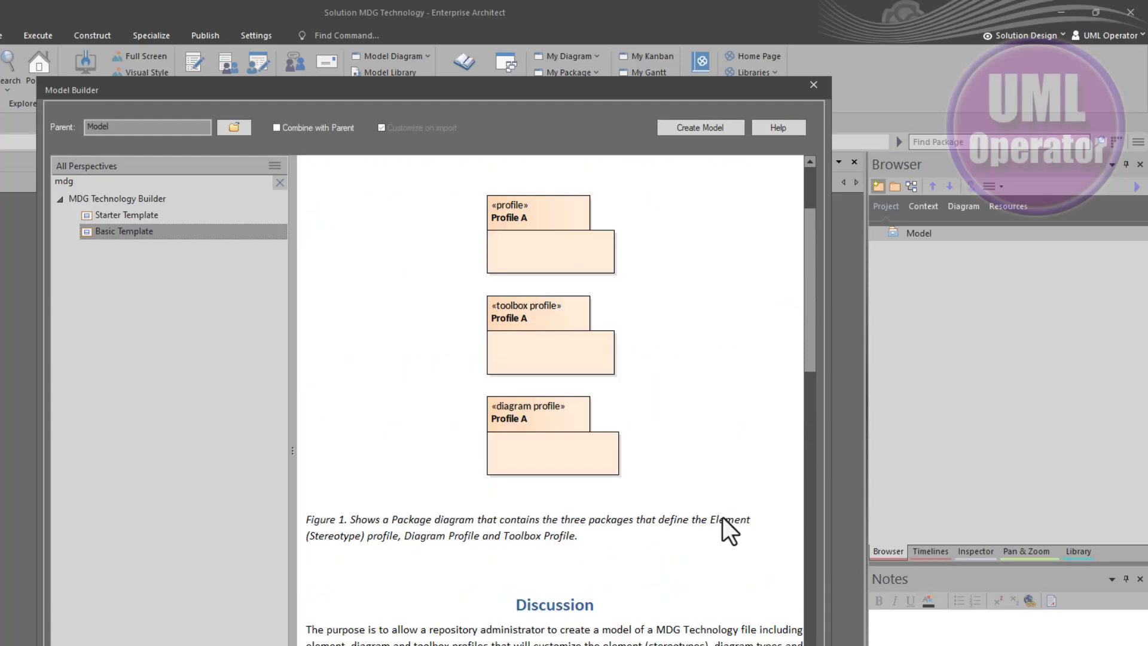
Create the model from the Basic Template with the technology name Solutioning
left_click(694, 127)
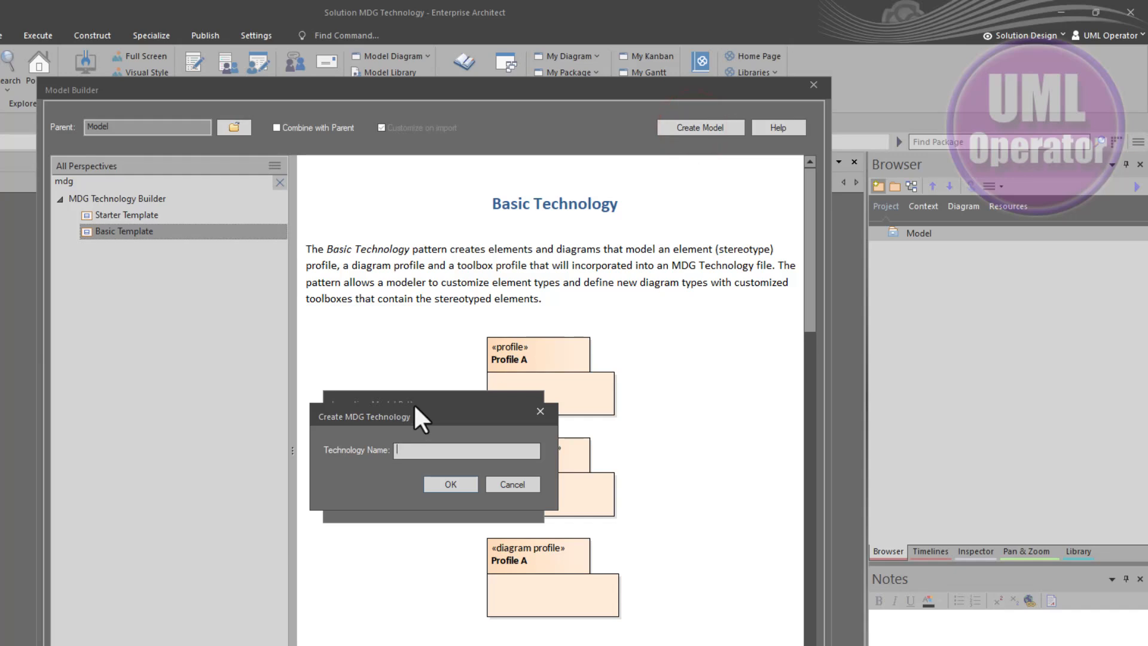
type("Solutioning")
left_click(445, 485)
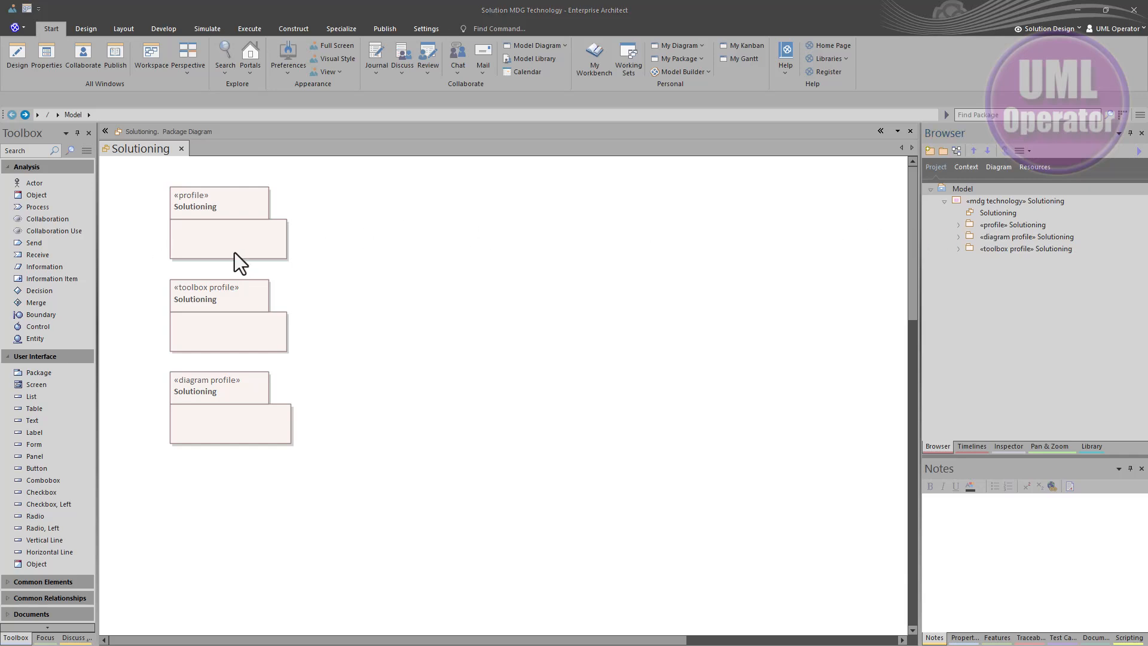
Examine the three generated profile packages on the diagram and float the Browser beside them
left_click(197, 235)
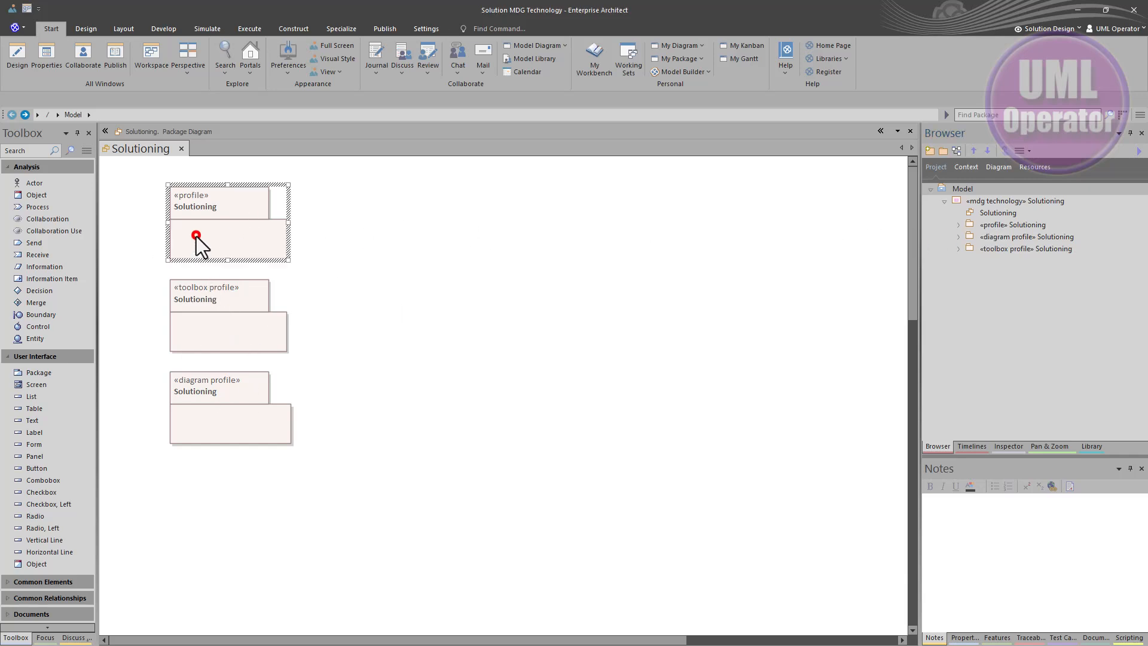
left_click(211, 310)
left_click(206, 394)
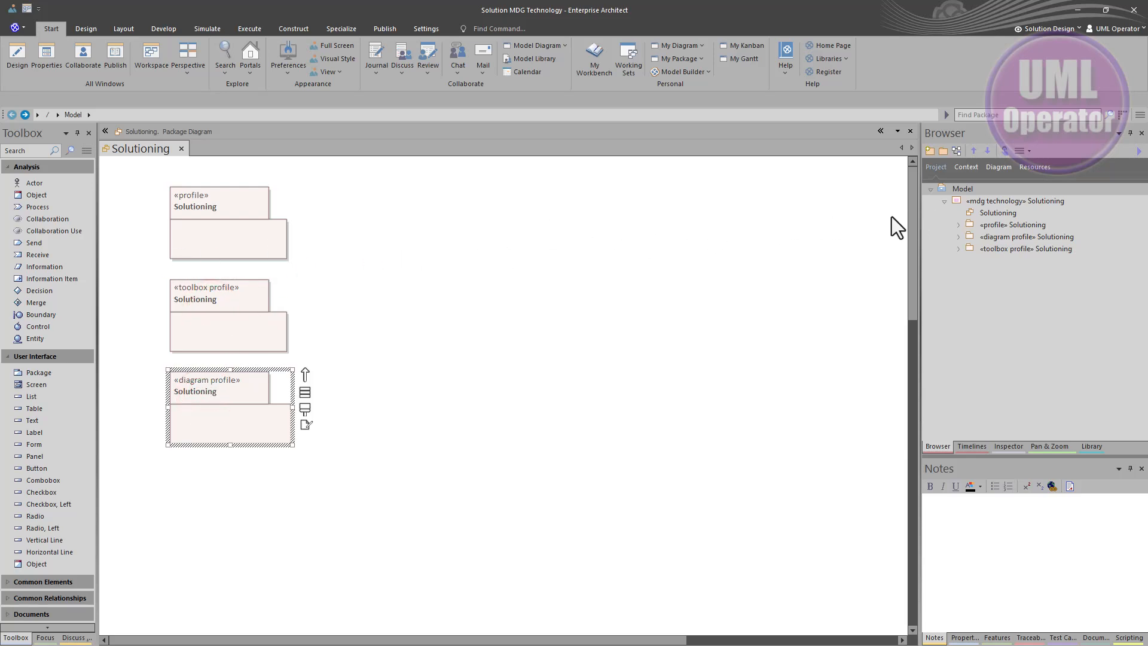
left_click(991, 203)
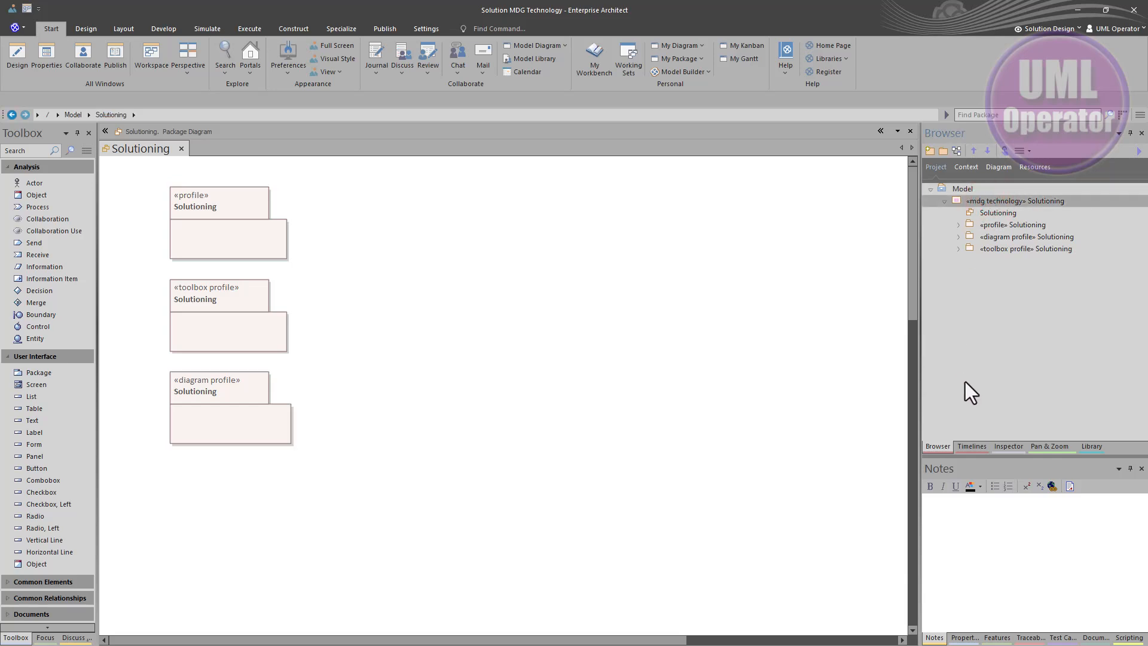
left_click_drag(928, 444, 344, 184)
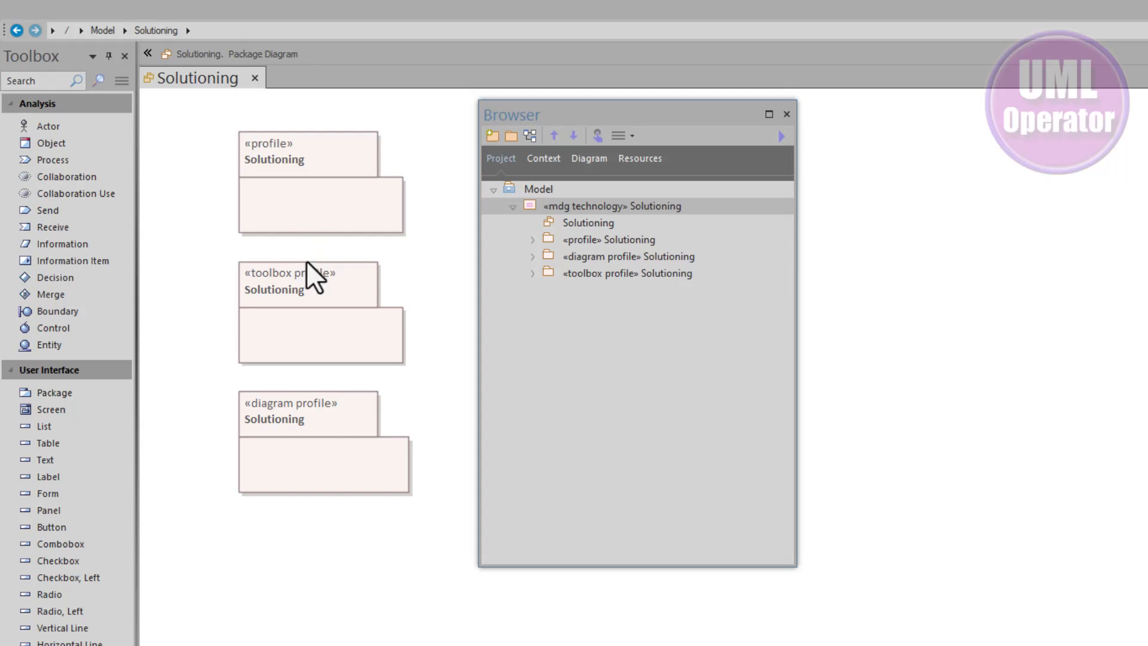
Rename the toolbox profile package to SolutioningToolbox
left_click(300, 327)
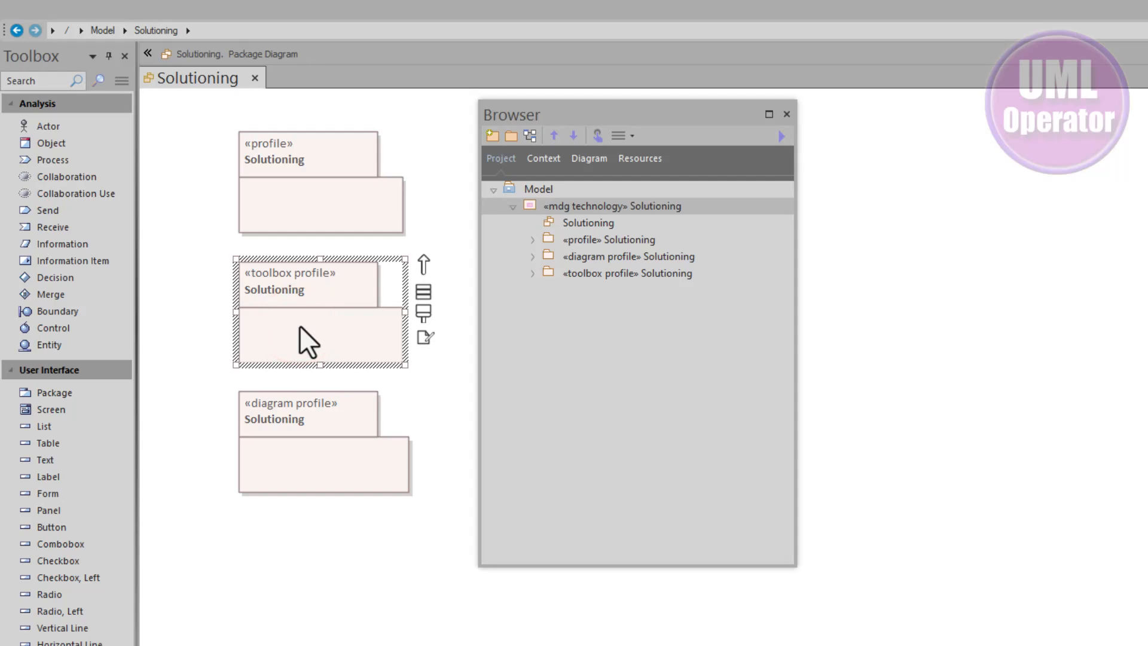
left_click(300, 325)
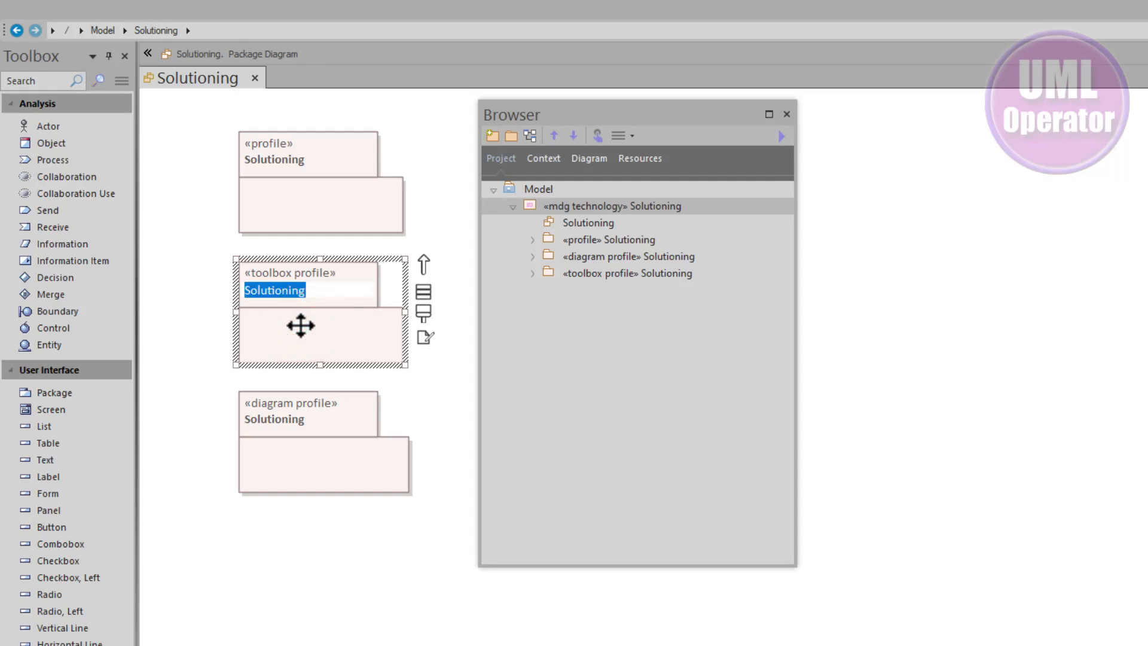
key("End")
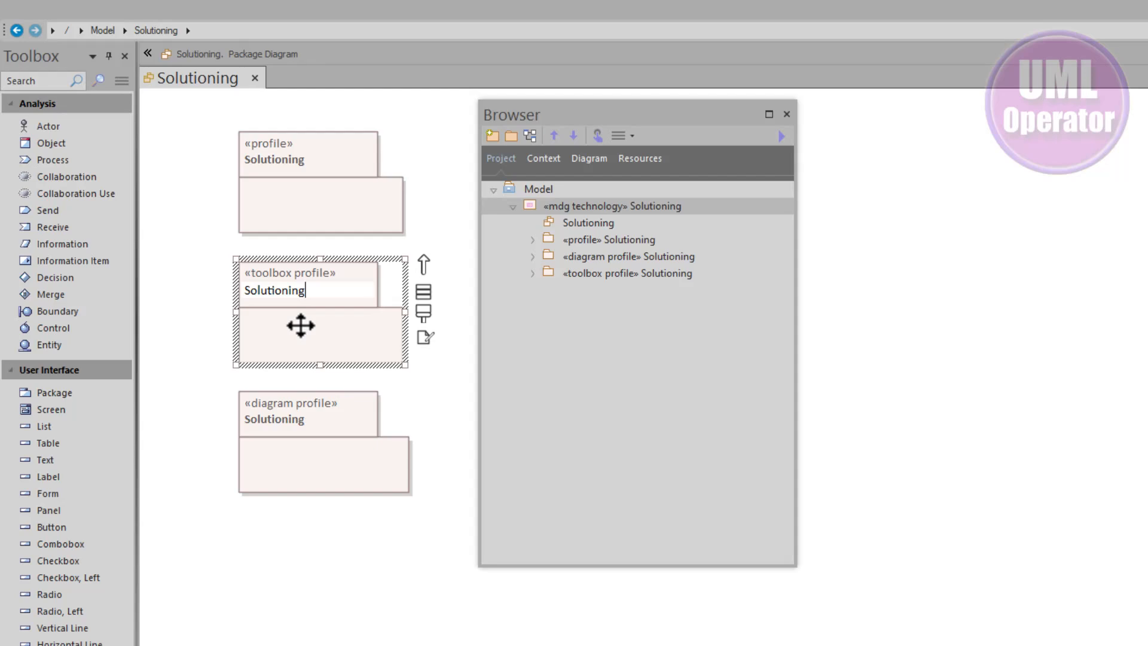
type("Toolbox")
key("Return")
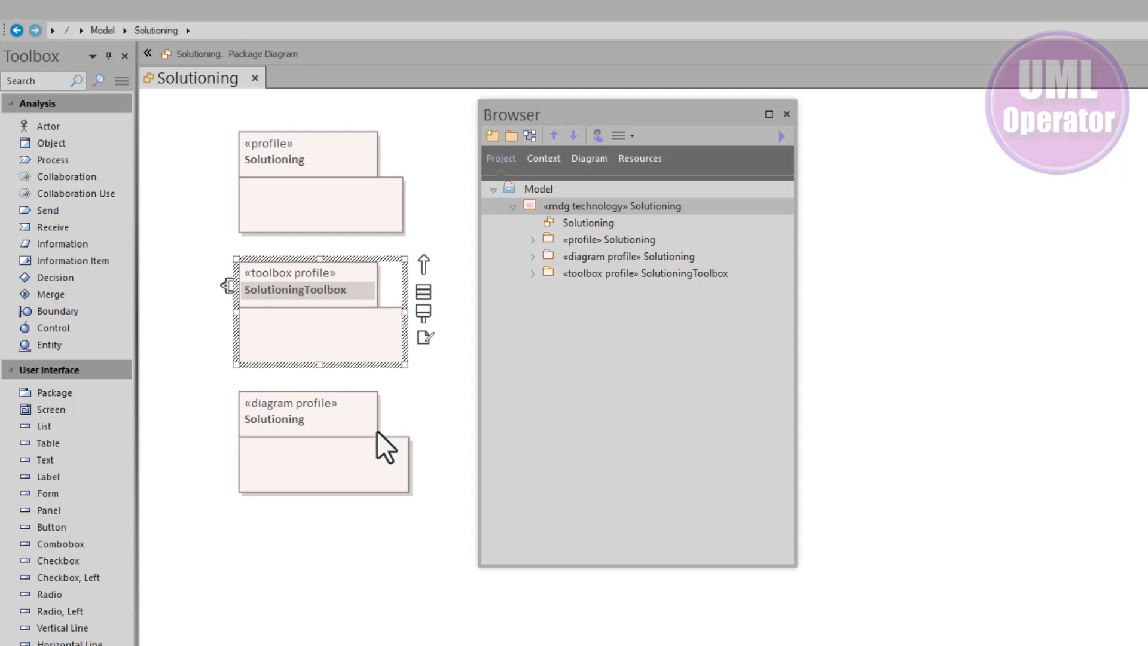
Rename the diagram profile package to SolutioningDiagram
left_click(328, 446)
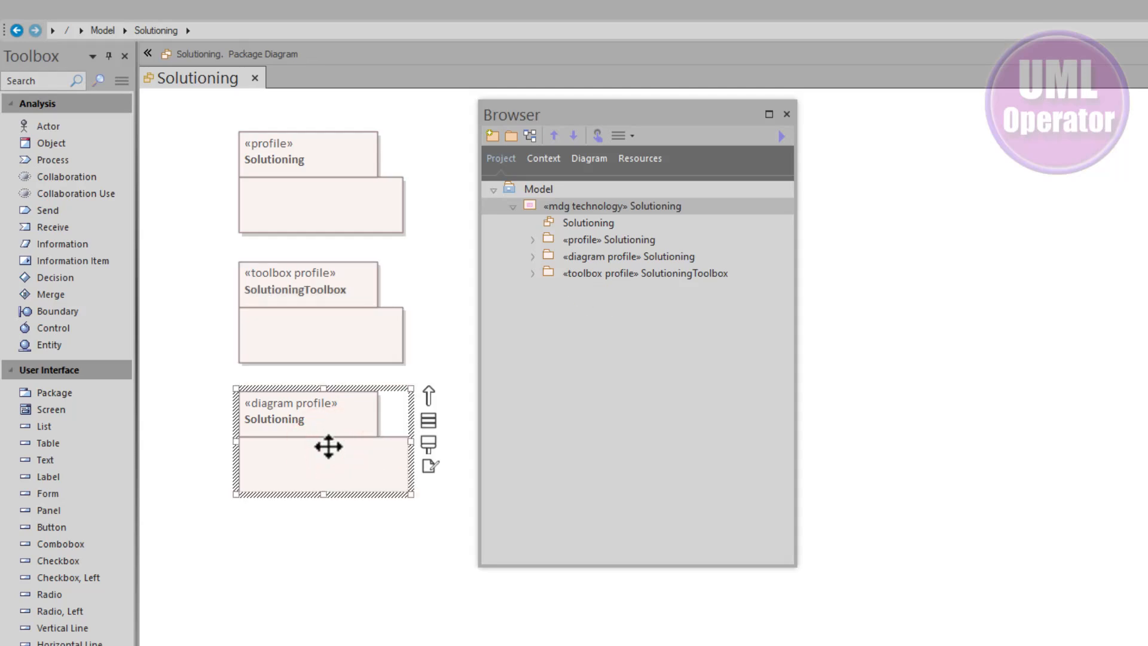
key("F2")
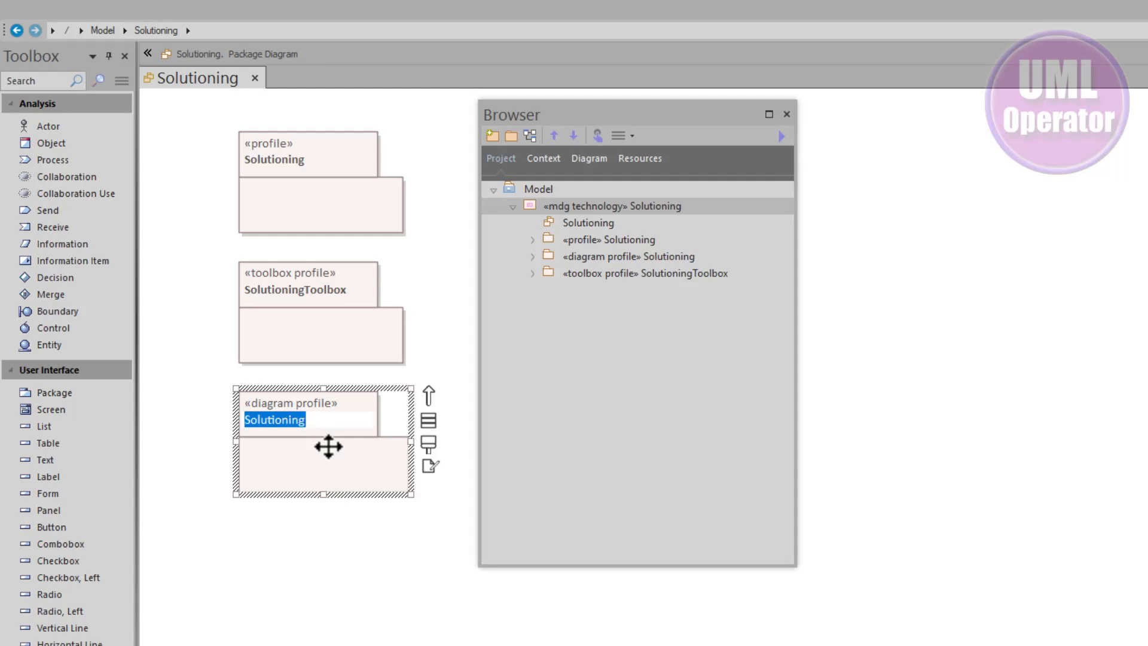
key("End")
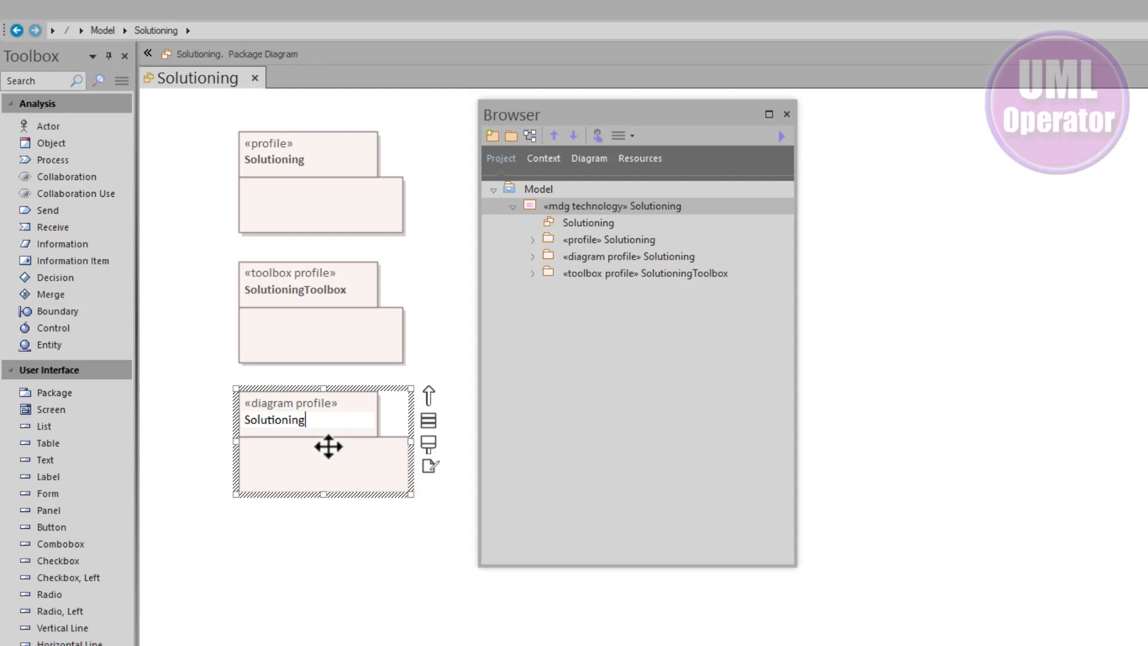
type("Diagram")
key("Return")
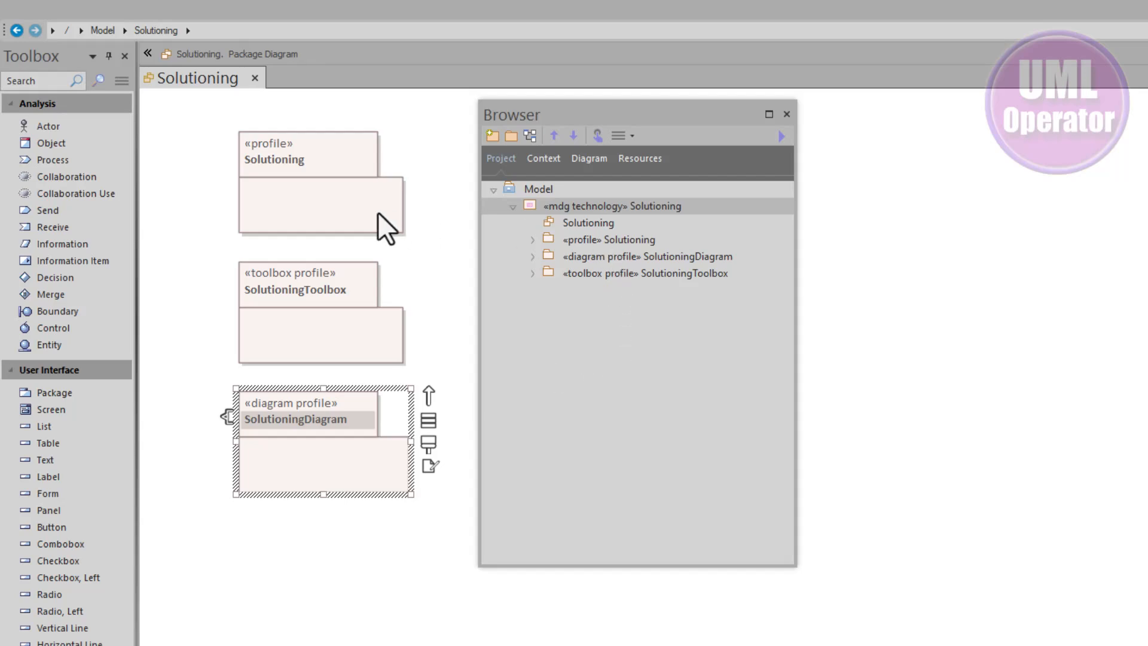
Dock the Browser again and open the class diagram inside the «profile» Solutioning package
left_click(304, 209)
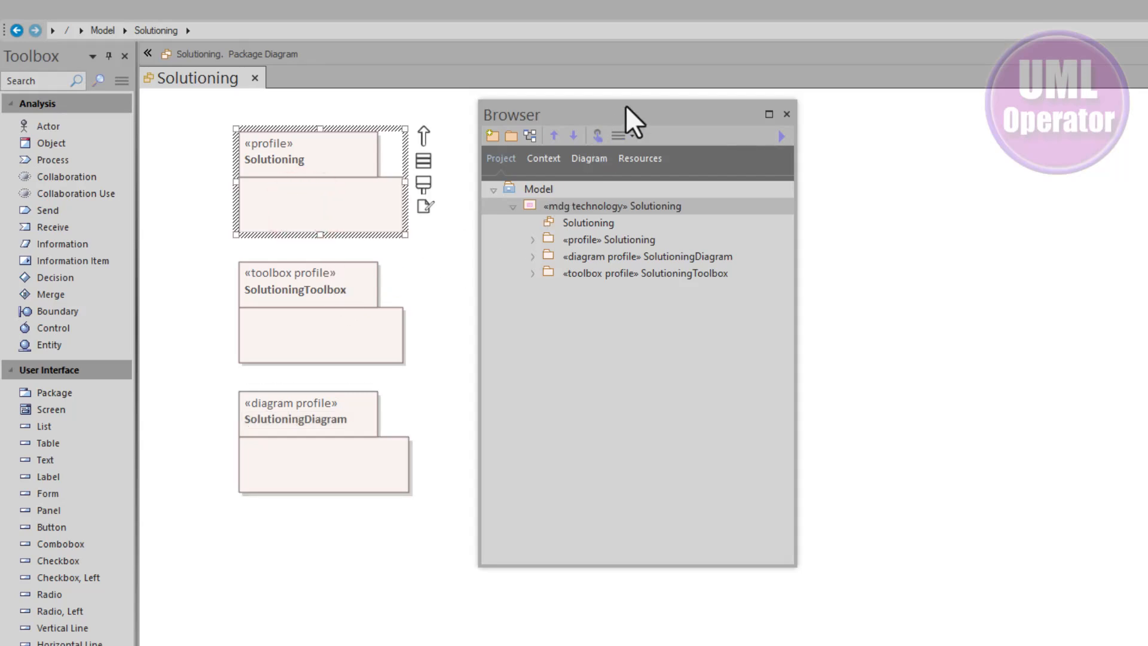
left_click_drag(626, 106, 1004, 269)
double_click(1010, 225)
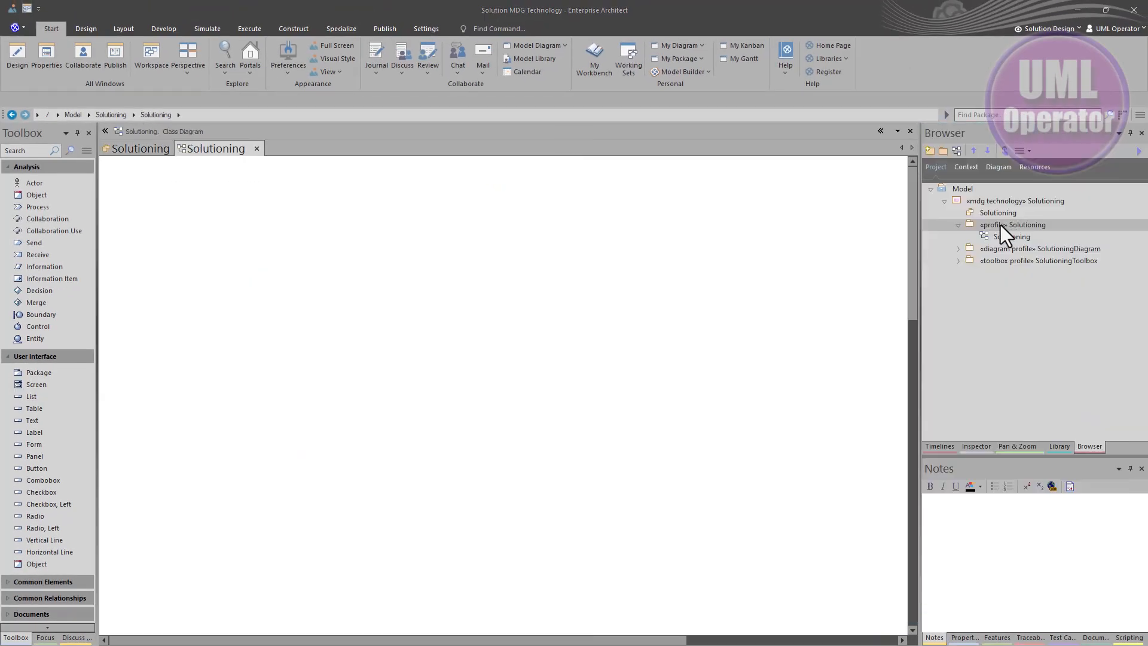
left_click(1000, 225)
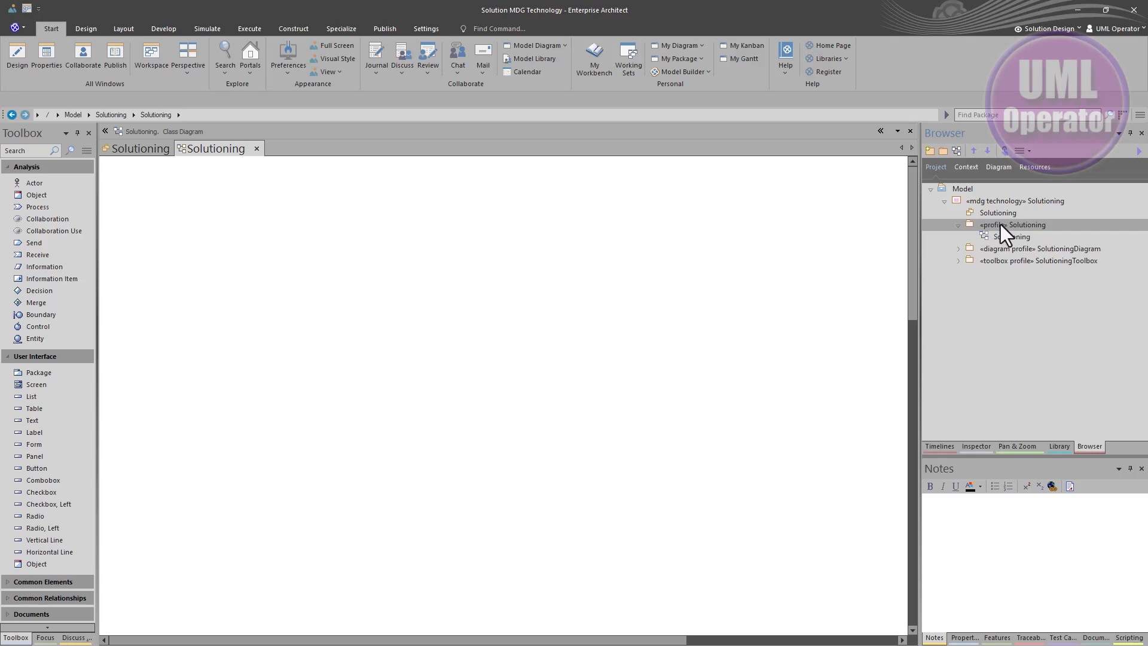
Inspect the stereotype of the «profile» Solutioning package in its properties, closing without changes
right_click(995, 227)
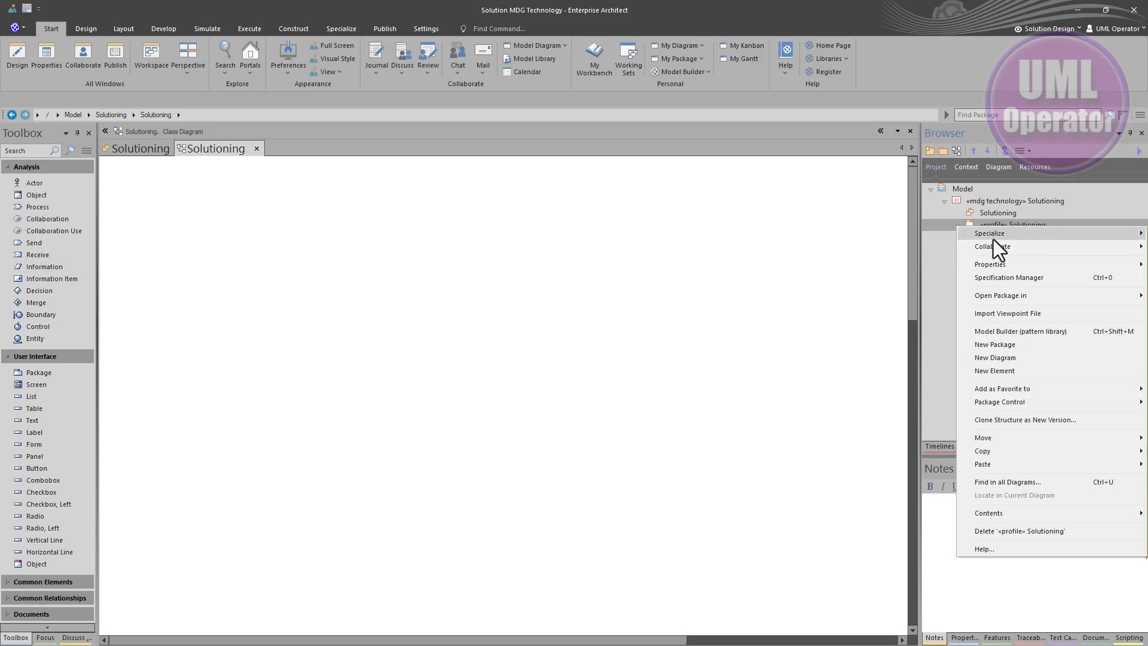
mouse_move(995, 268)
left_click(919, 270)
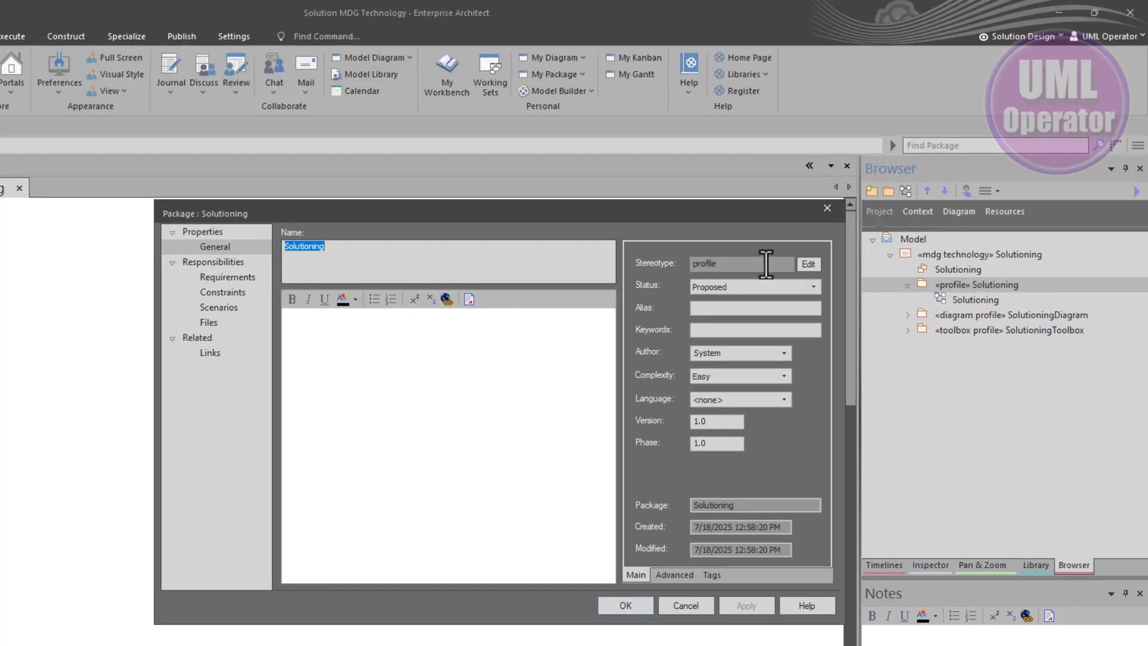
left_click(811, 261)
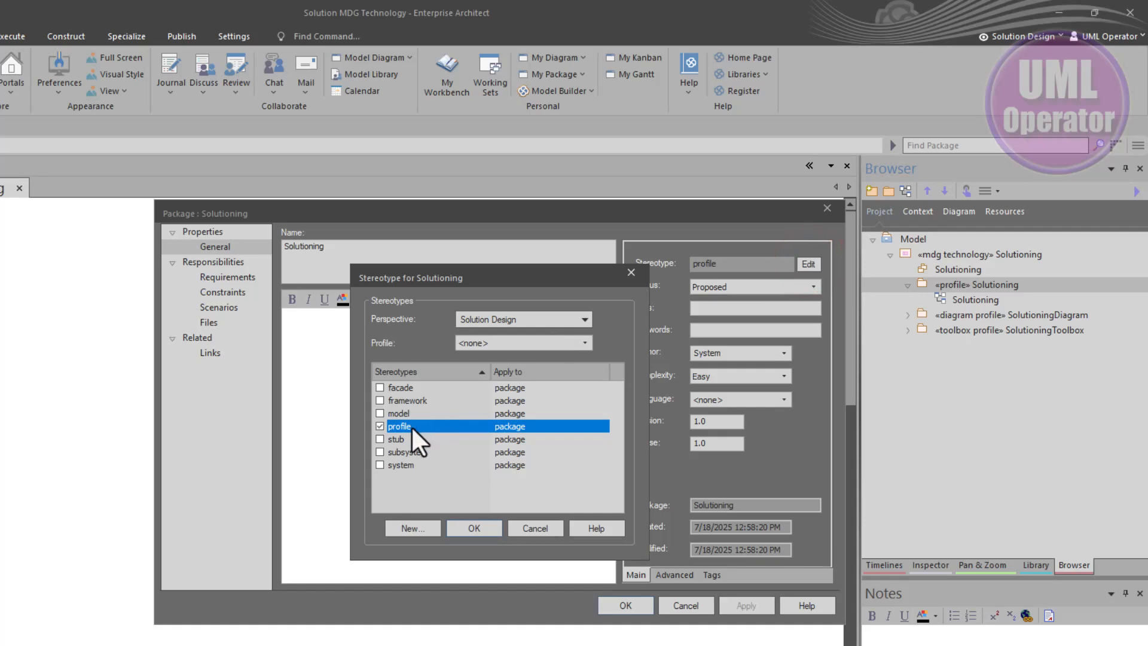
left_click(522, 524)
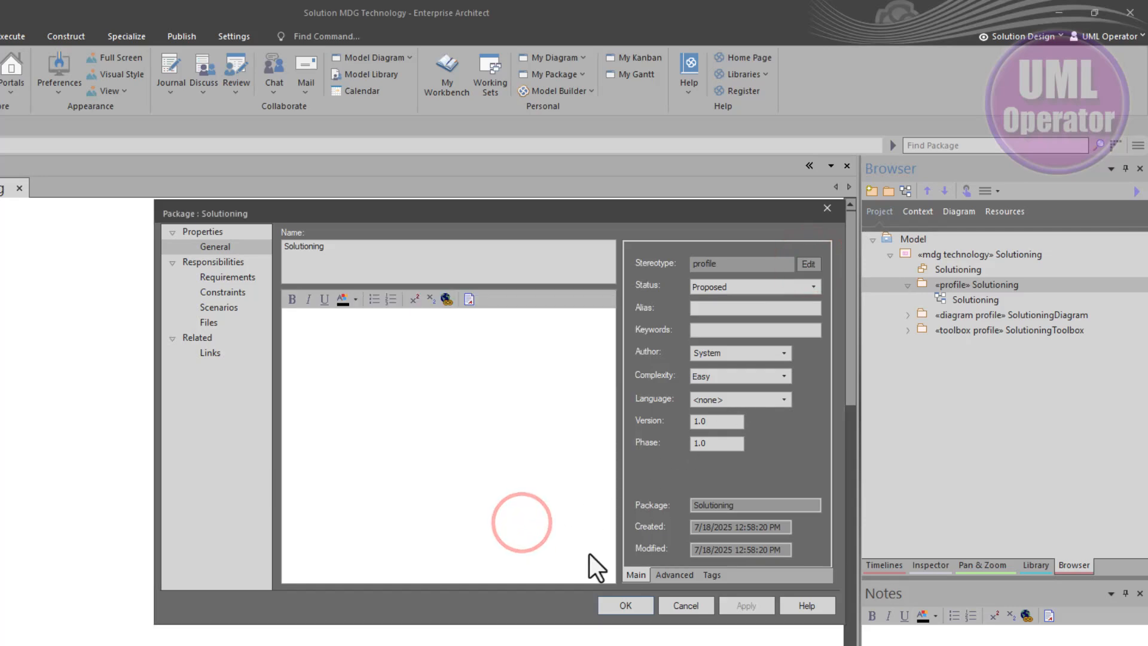
left_click(676, 606)
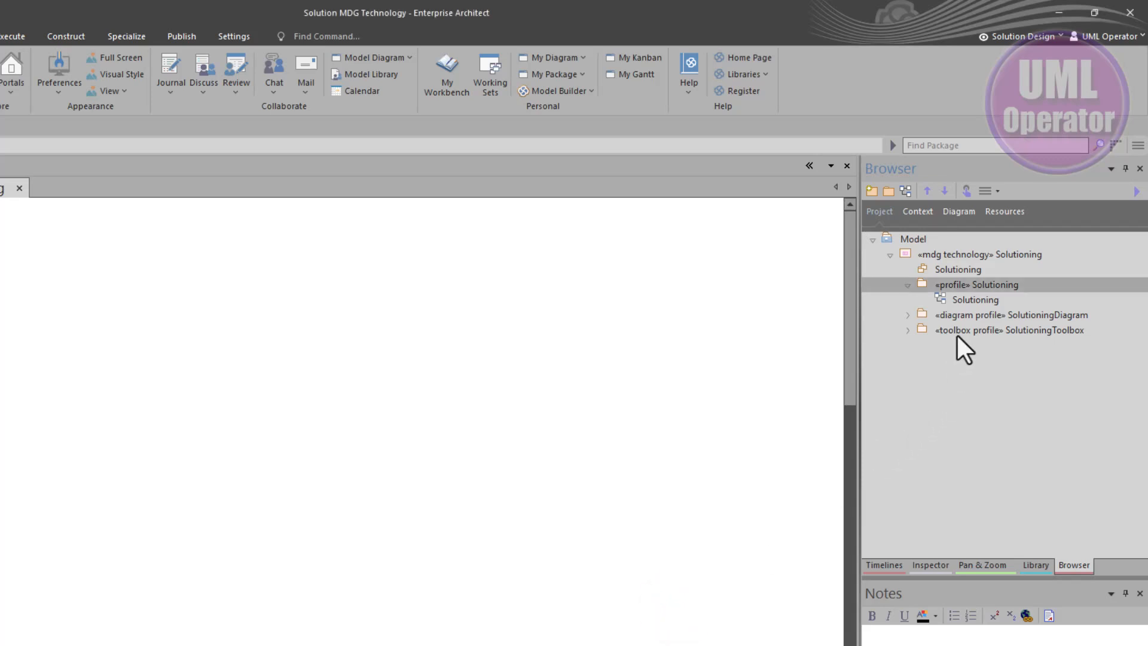
Inspect the stereotype of the SolutioningDiagram package in its properties, closing without changes
left_click(959, 313)
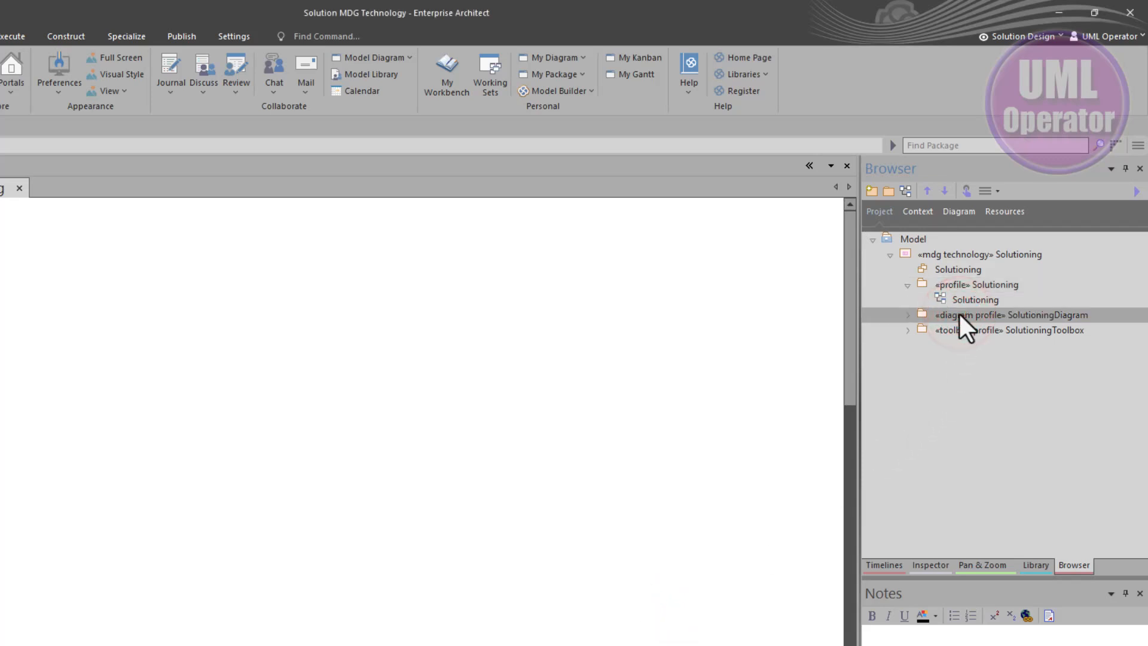
right_click(959, 313)
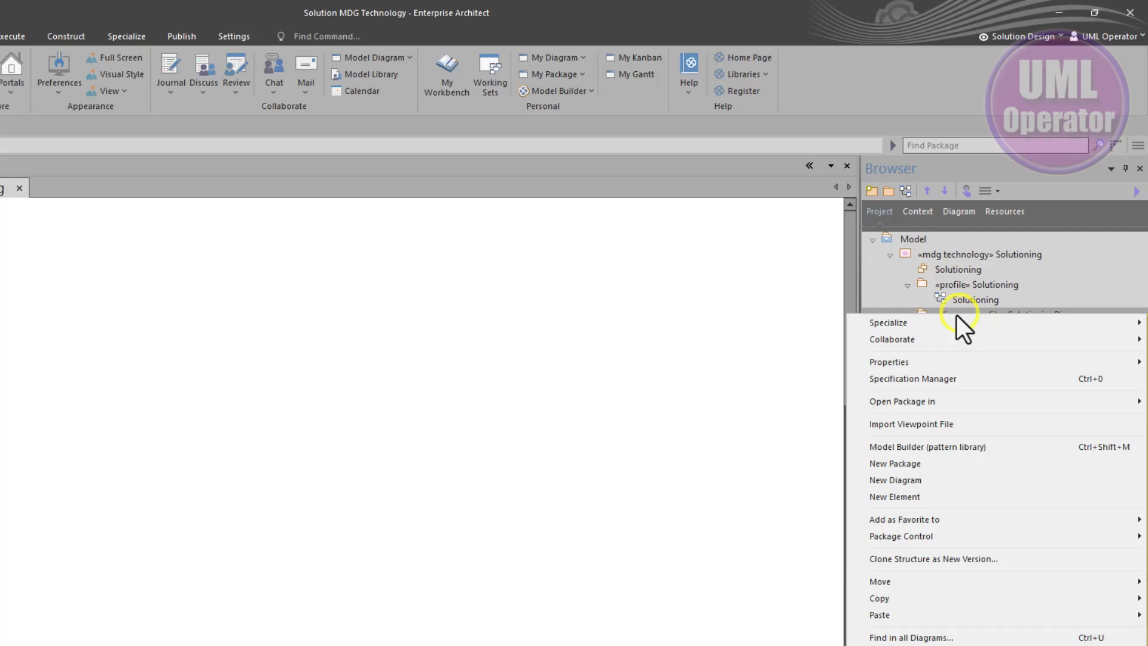
left_click(936, 355)
left_click(799, 362)
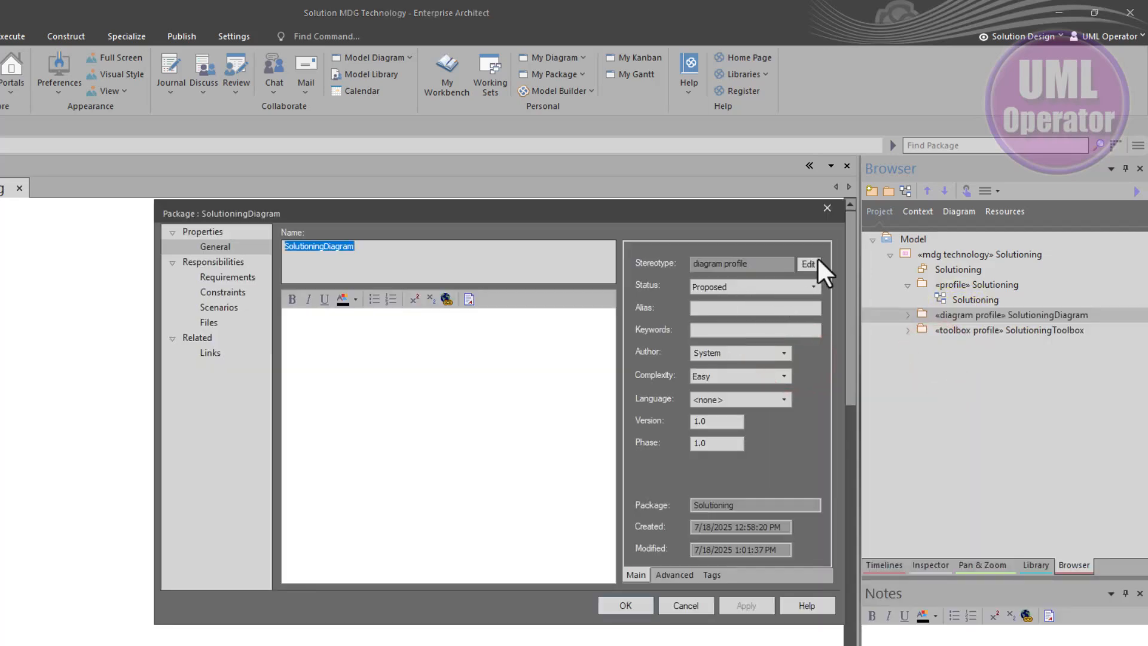
left_click(816, 256)
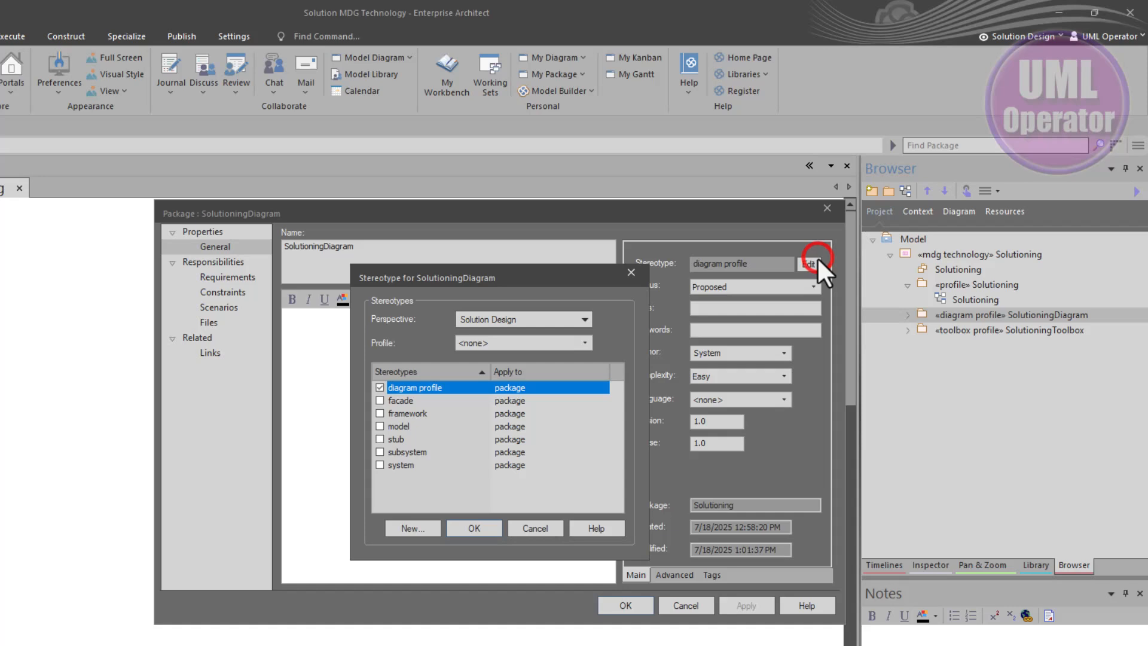
left_click(525, 526)
left_click(689, 604)
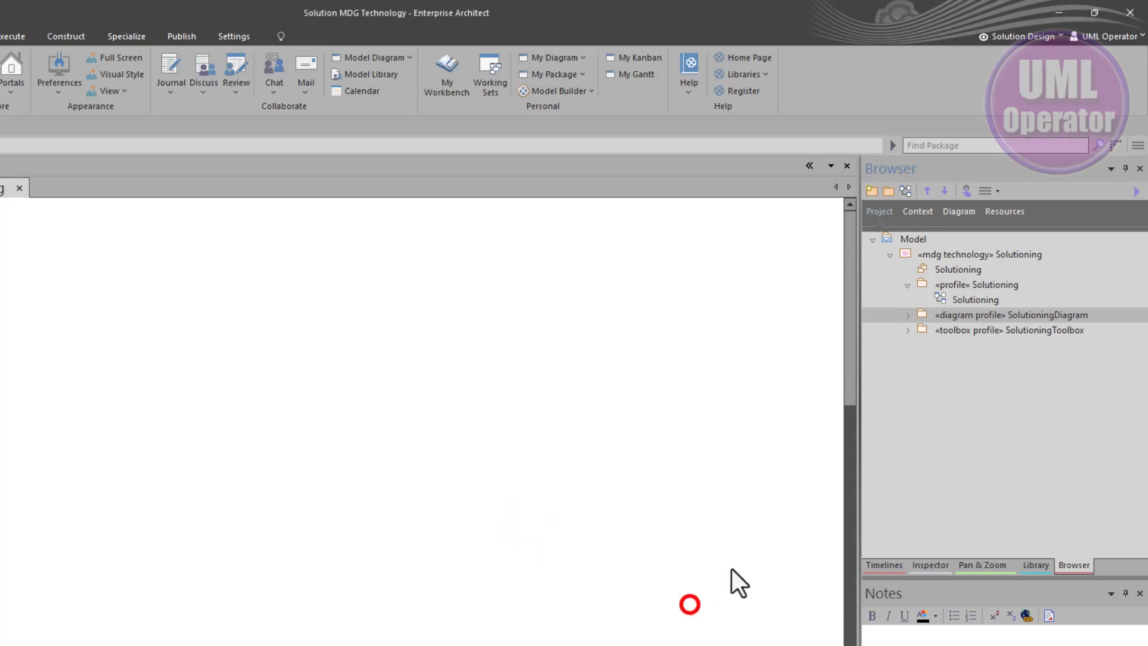
Open the SolutioningToolbox package properties and close them without changes
right_click(1010, 330)
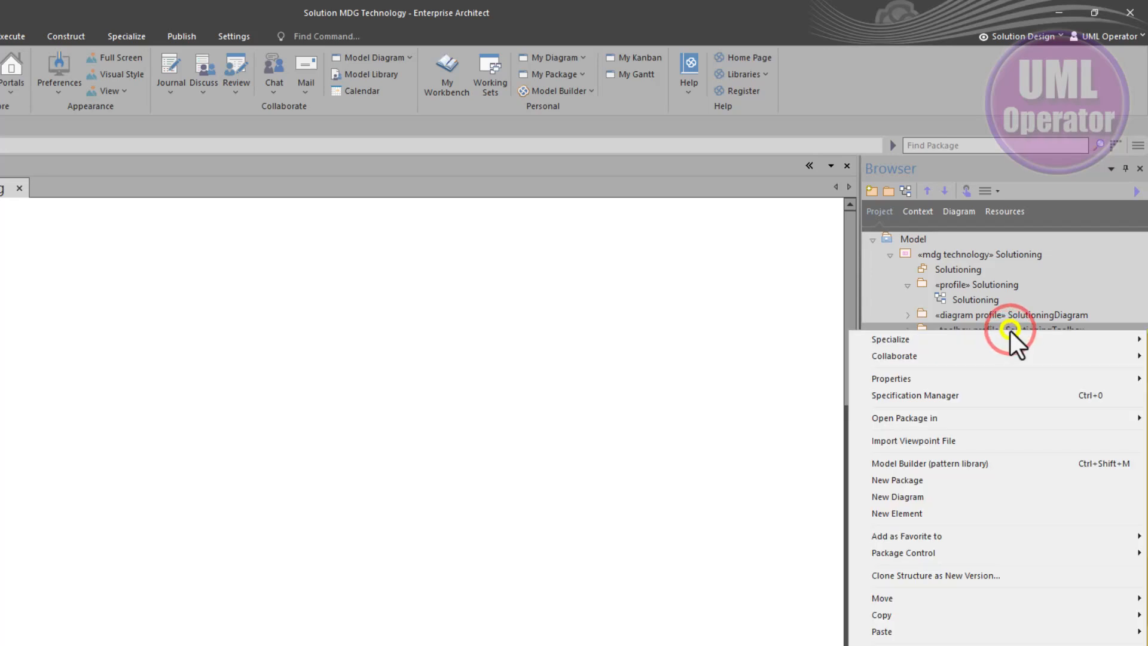
mouse_move(978, 379)
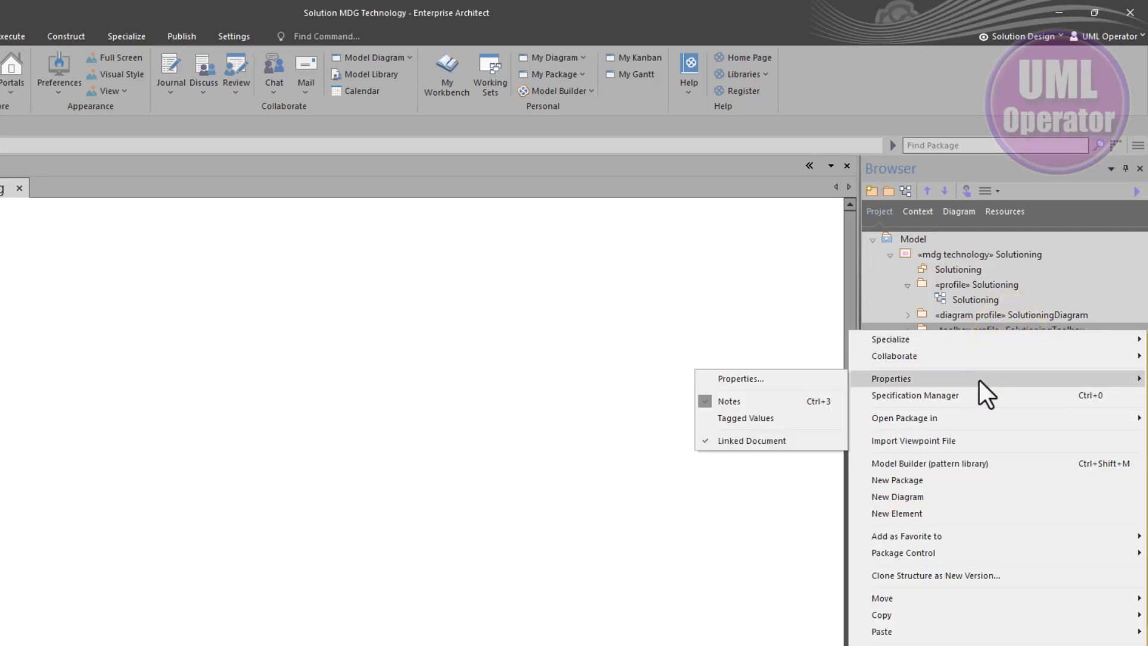
left_click(778, 378)
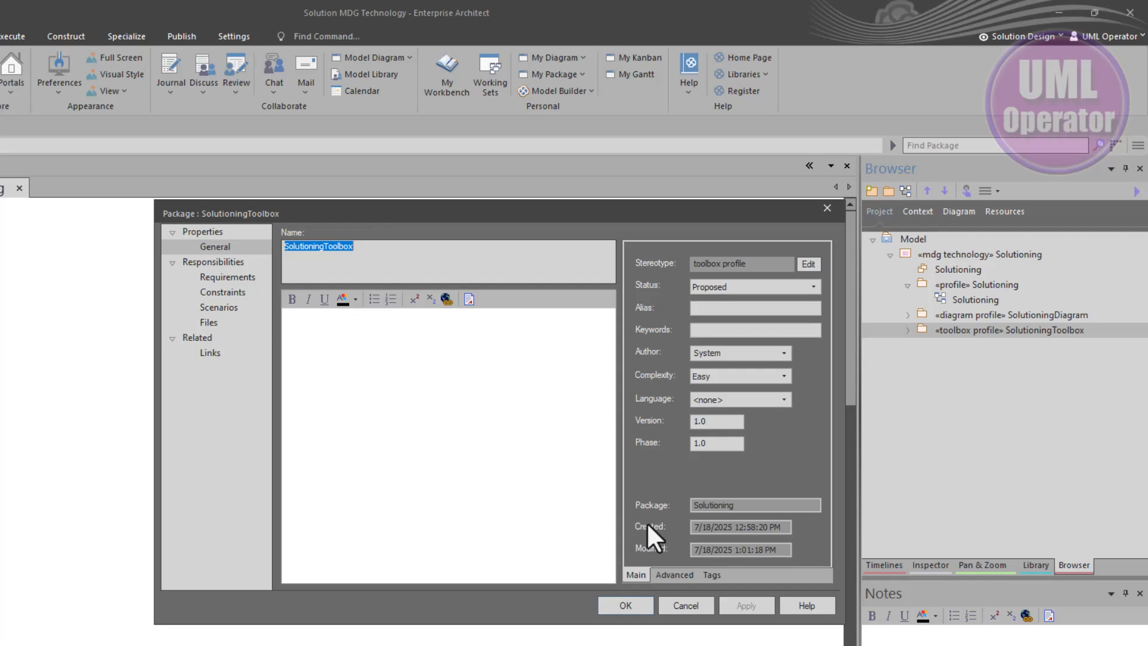
left_click(450, 392)
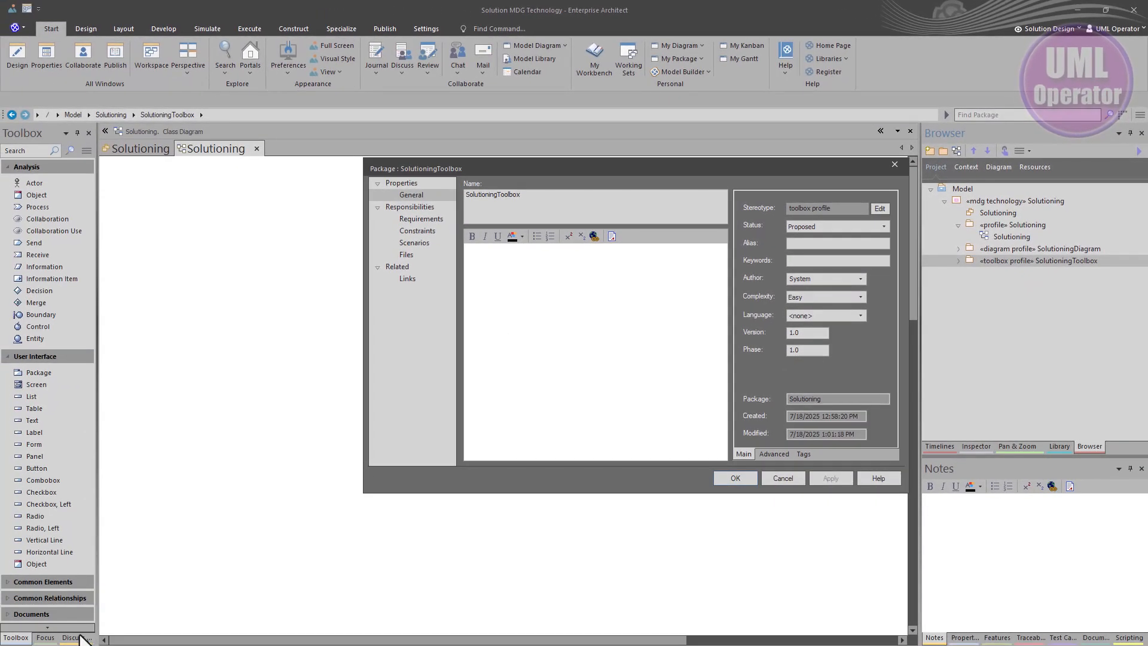
left_click(775, 479)
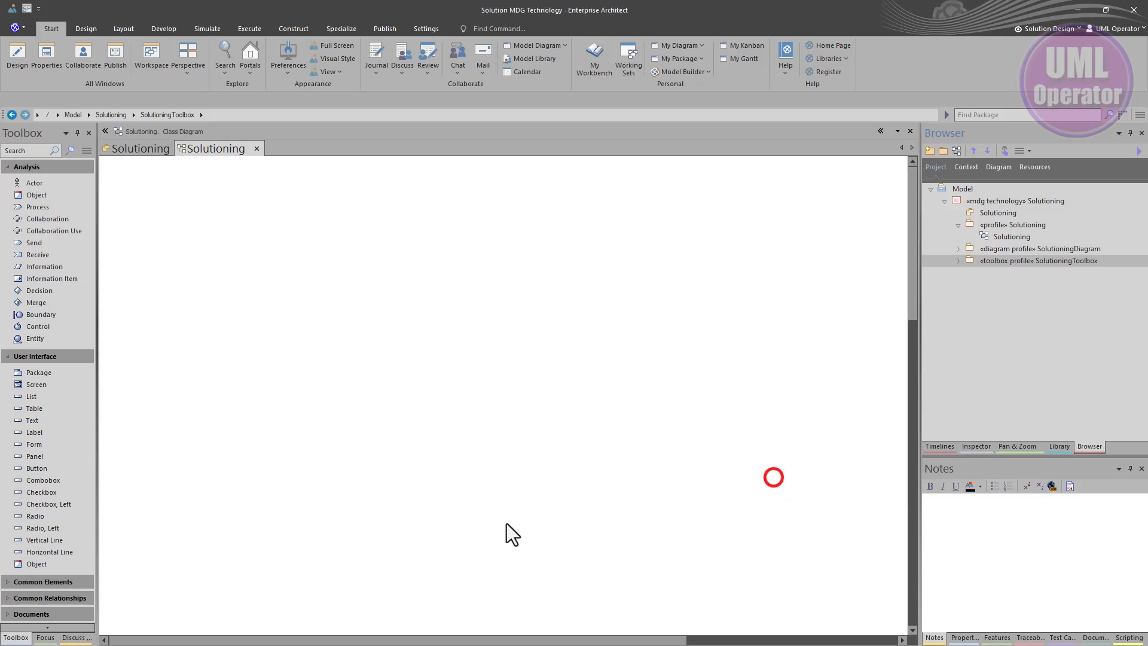
Open the Discuss & Review window for SolutioningToolbox and view its Journal and Discuss pages
left_click(1060, 537)
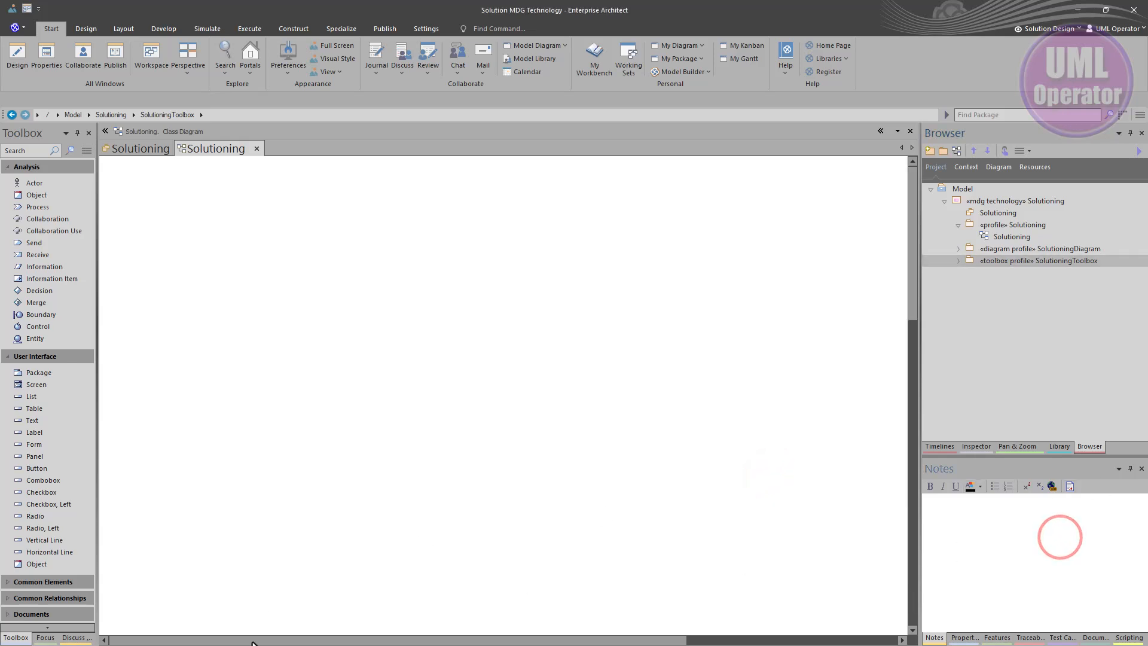
left_click(63, 638)
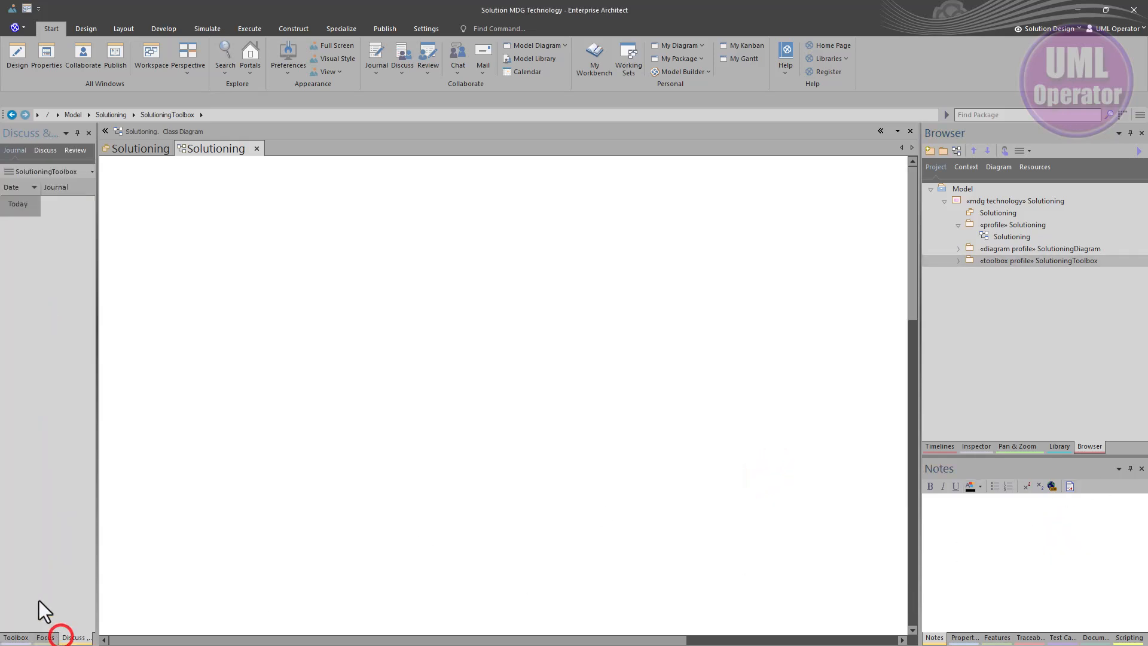
left_click(55, 205)
left_click(43, 150)
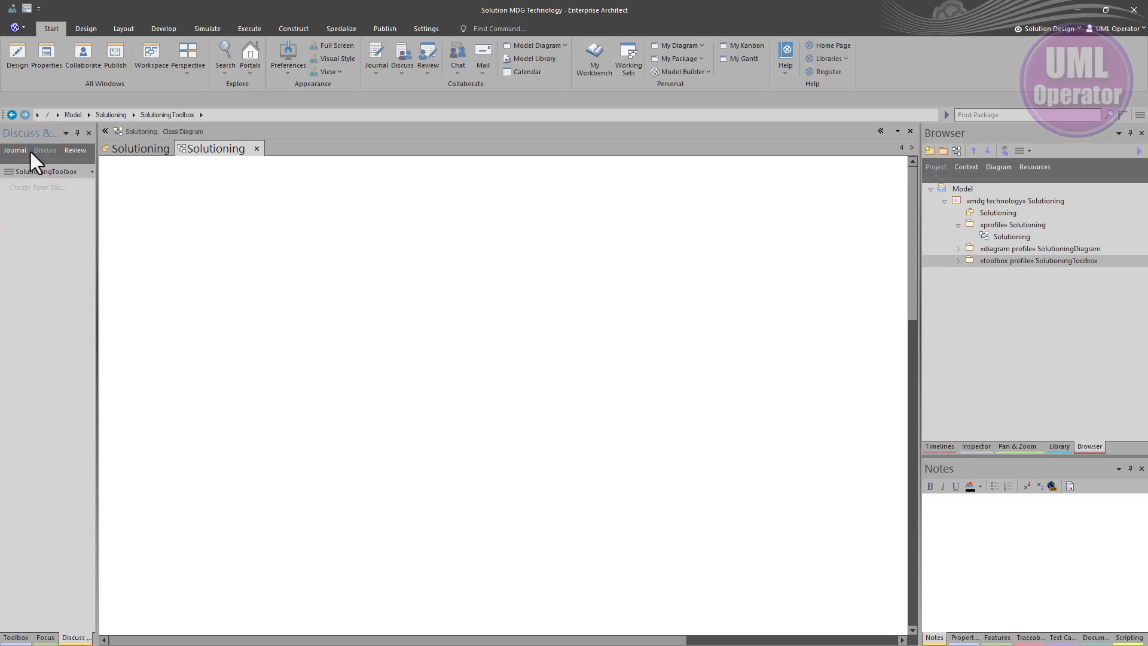
Review the Journal entries of the Solutioning, SolutioningDiagram and SolutioningToolbox packages
left_click(14, 152)
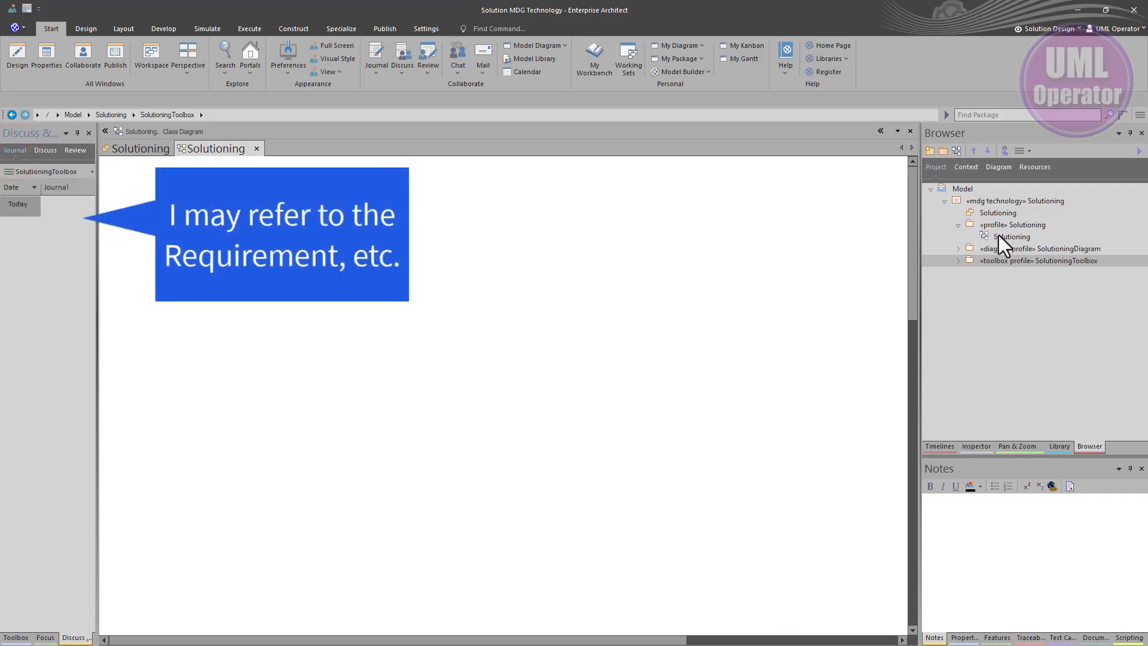
left_click(993, 249)
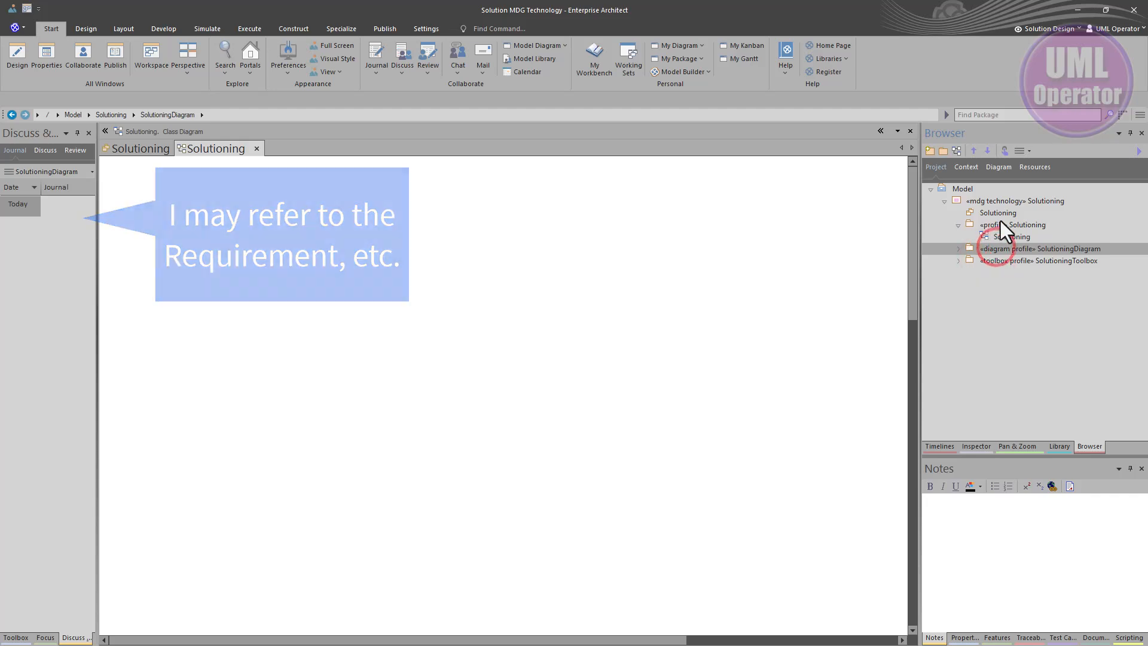
left_click(996, 225)
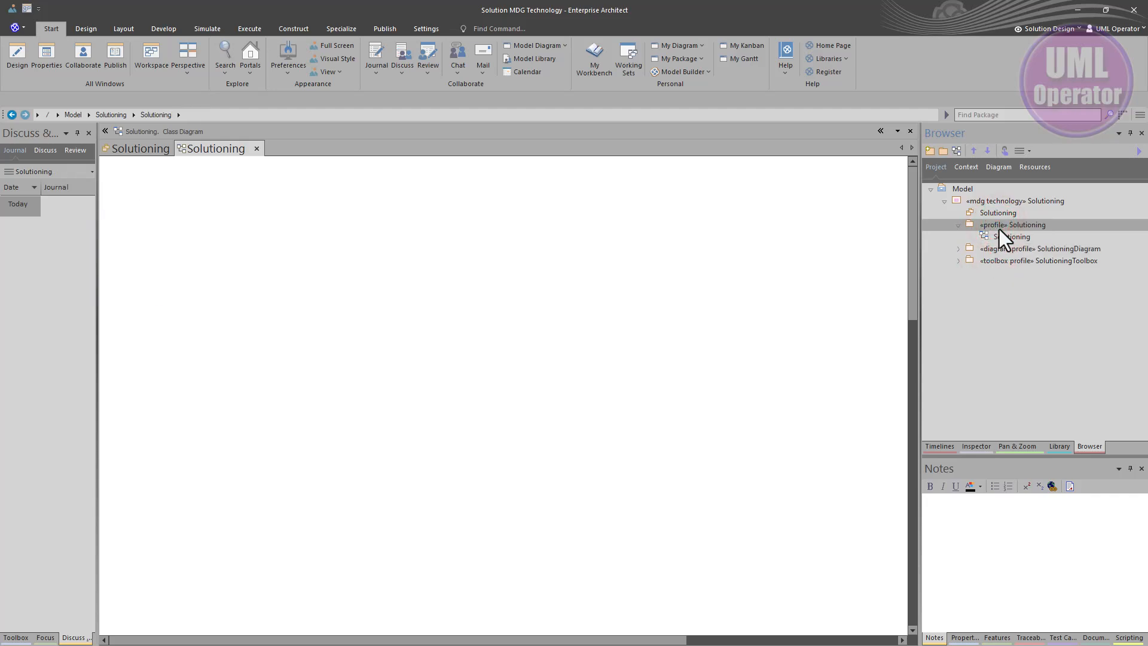
left_click(999, 250)
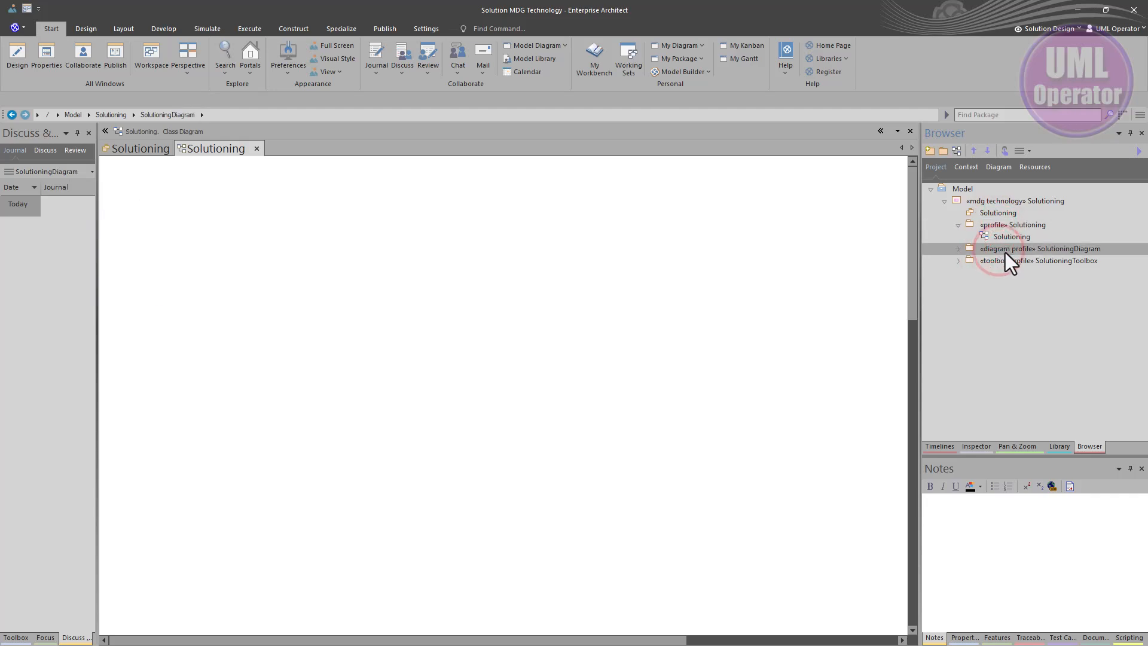
left_click(999, 260)
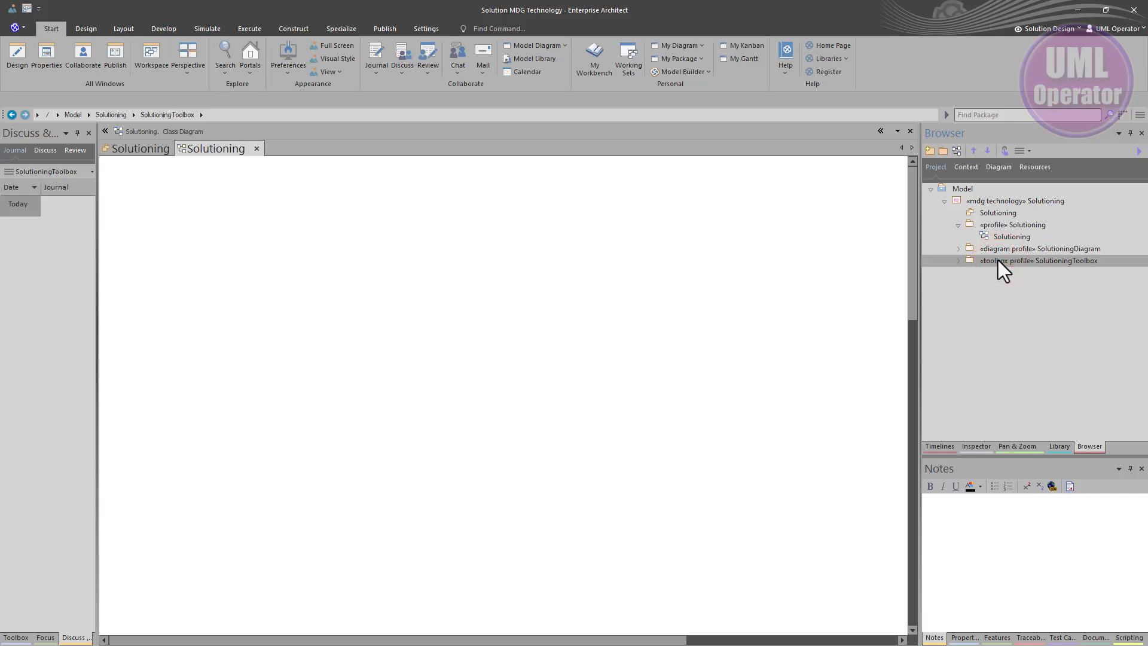
Open the Solutioning package diagram and inspect its three profile packages
left_click(149, 148)
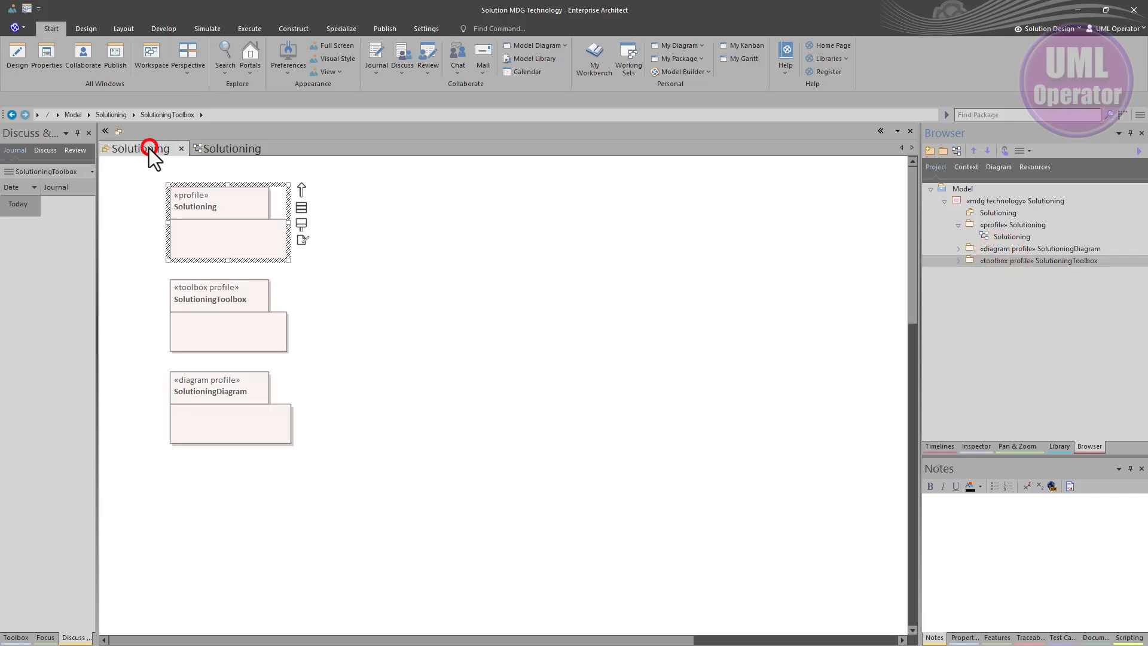
left_click(389, 328)
left_click(231, 240)
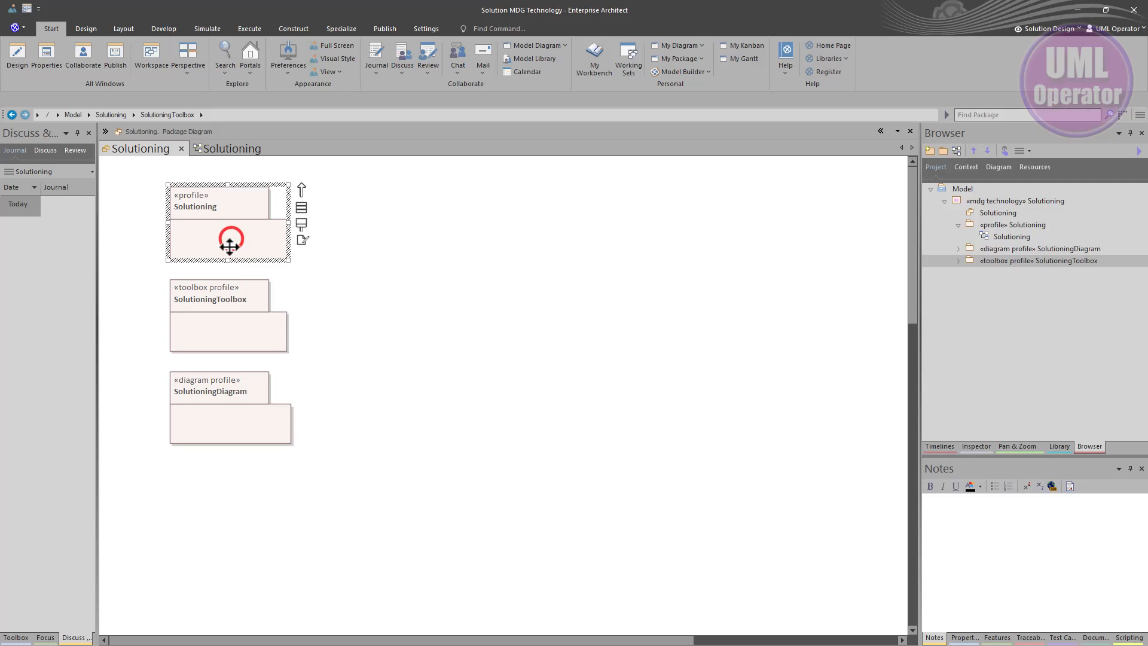
left_click(222, 311)
left_click(243, 398)
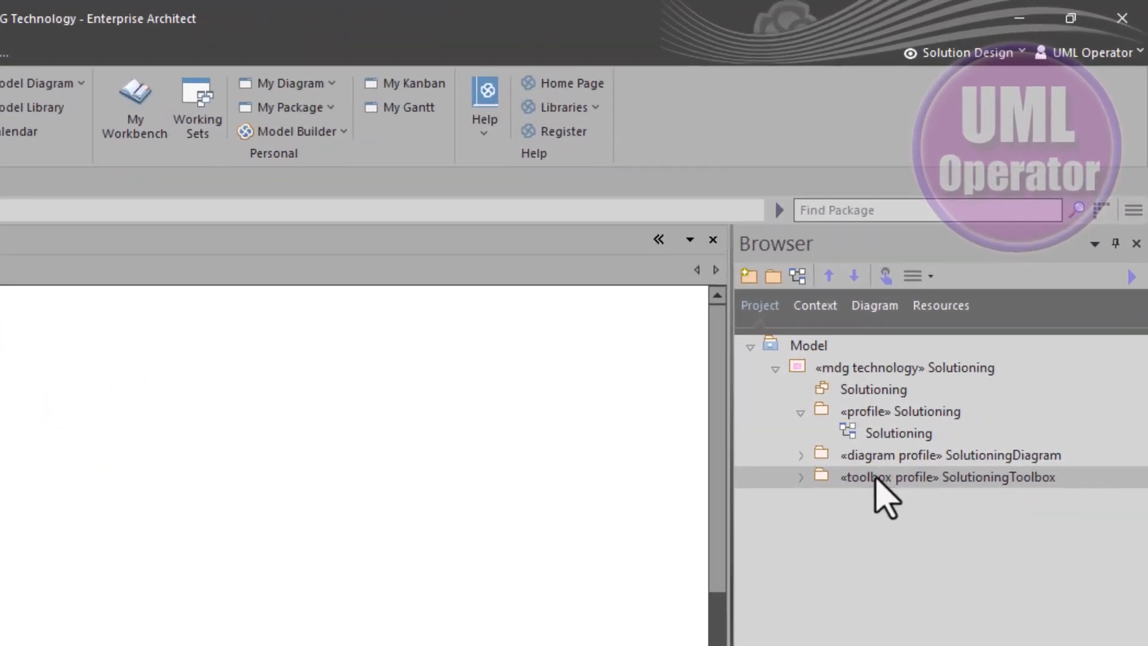
Move the SolutioningToolbox package above SolutioningDiagram in the project browser
left_click(876, 477)
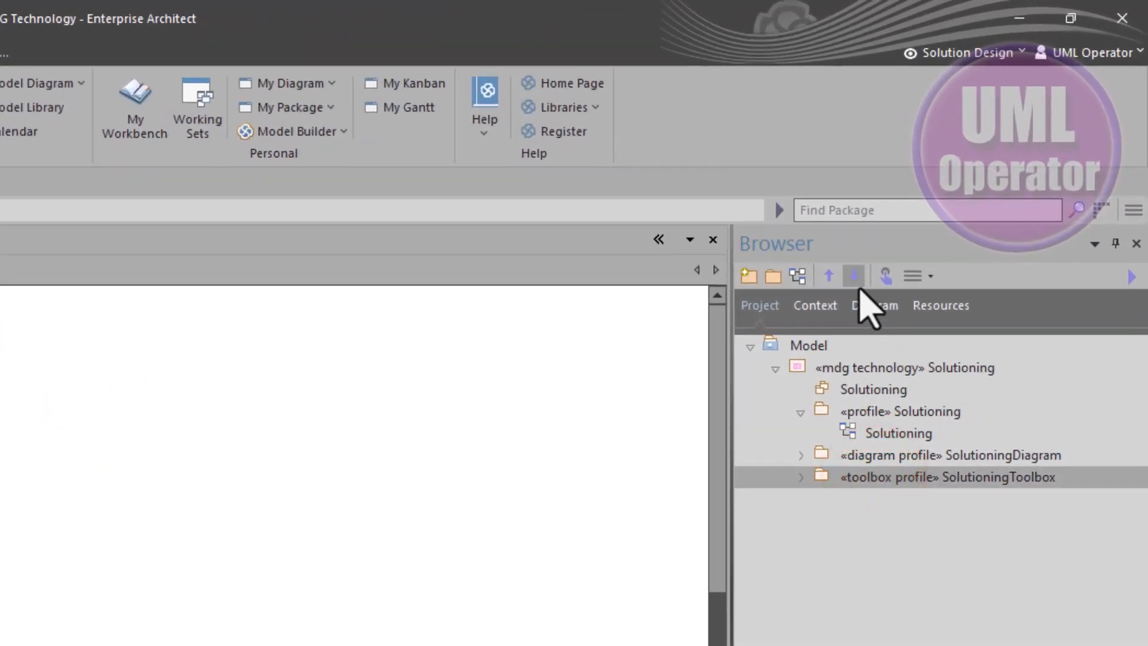
left_click(829, 275)
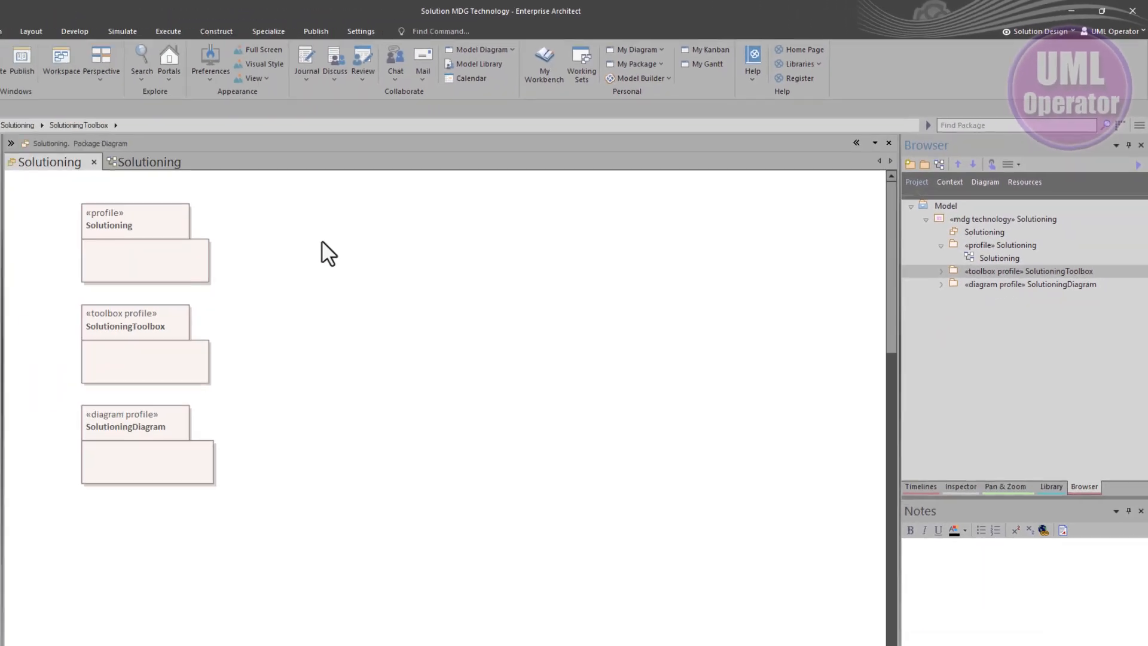
Examine the Profile, Profile Helpers and Profile Relationships tool pages in the toolbox
left_click_drag(389, 209, 233, 412)
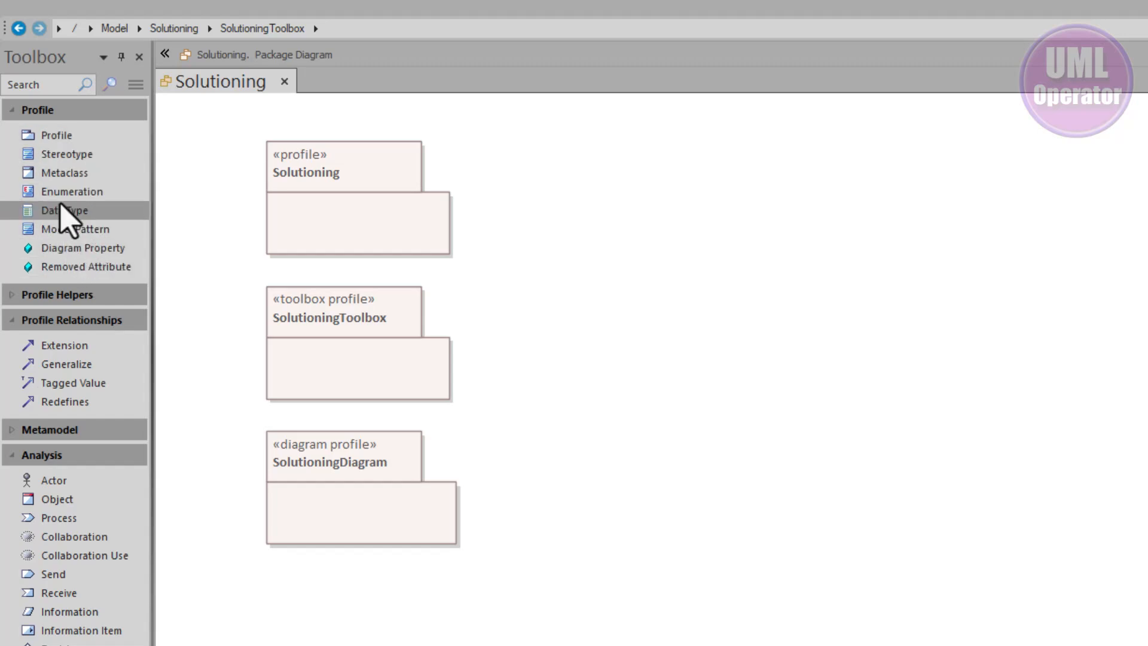
left_click(61, 141)
left_click(65, 155)
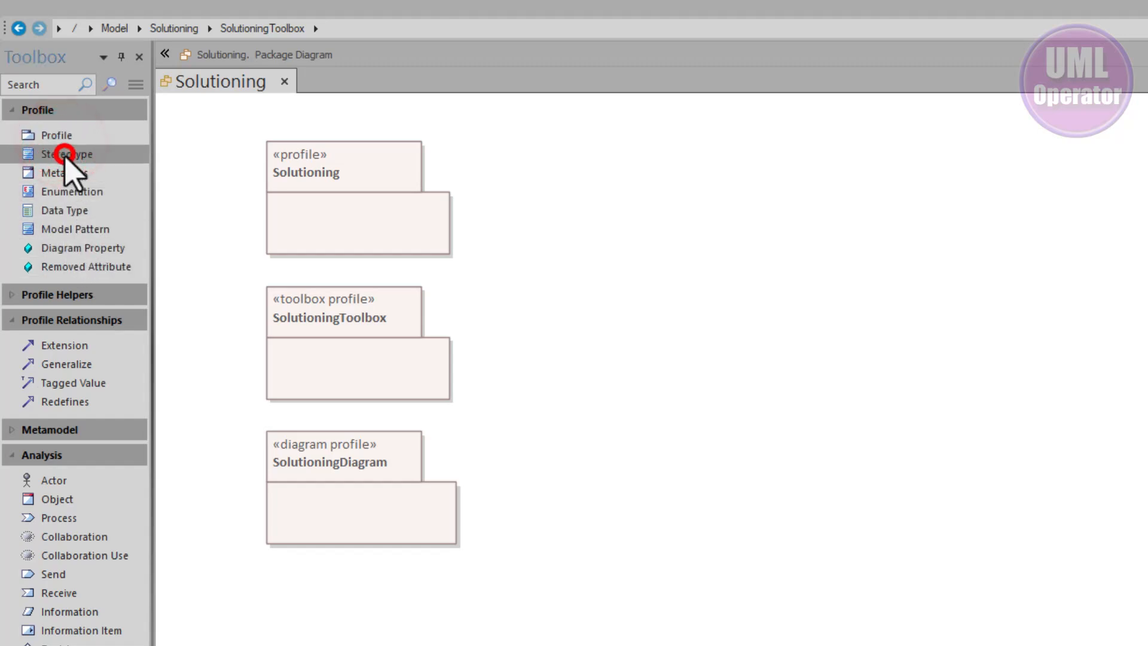
left_click(65, 173)
left_click(70, 191)
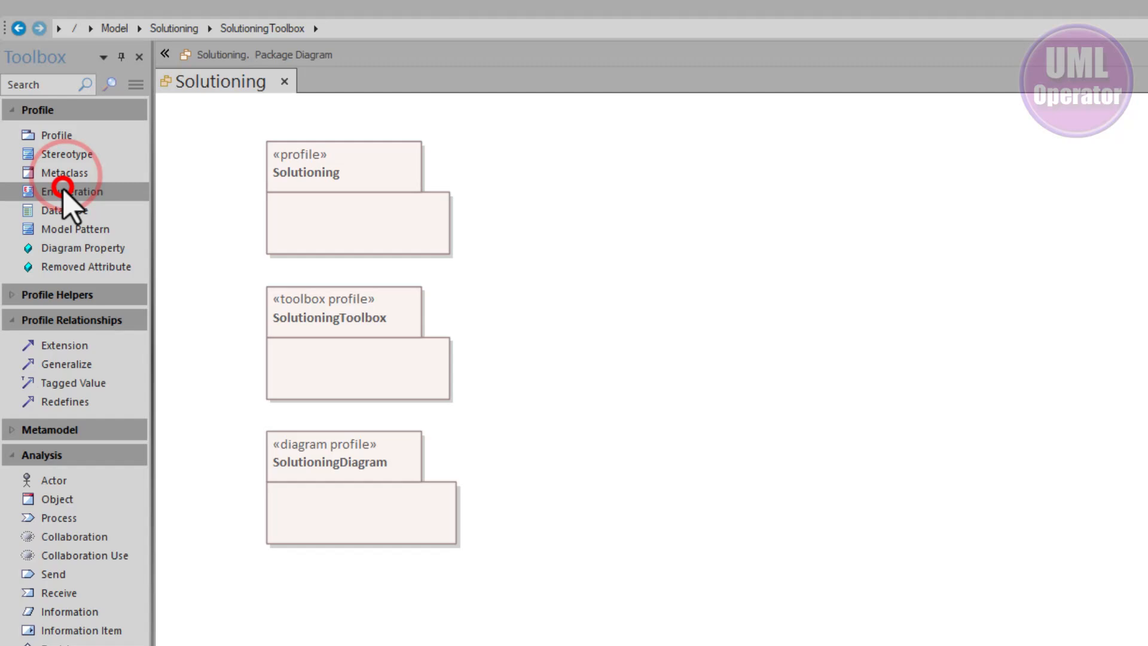
left_click(64, 111)
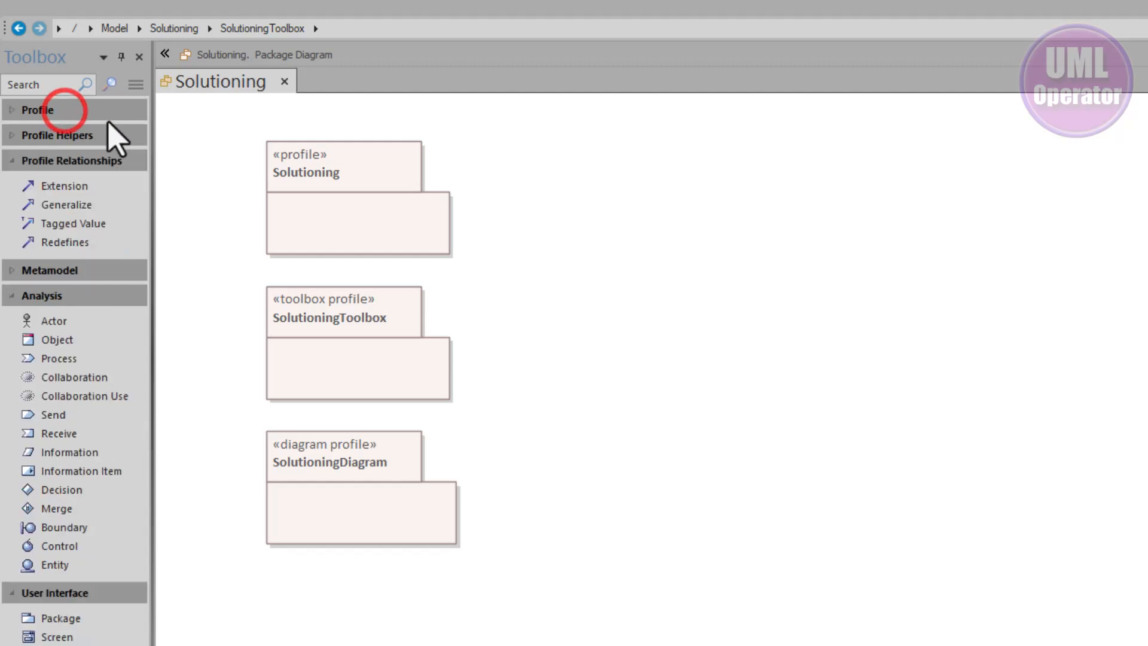
left_click(11, 110)
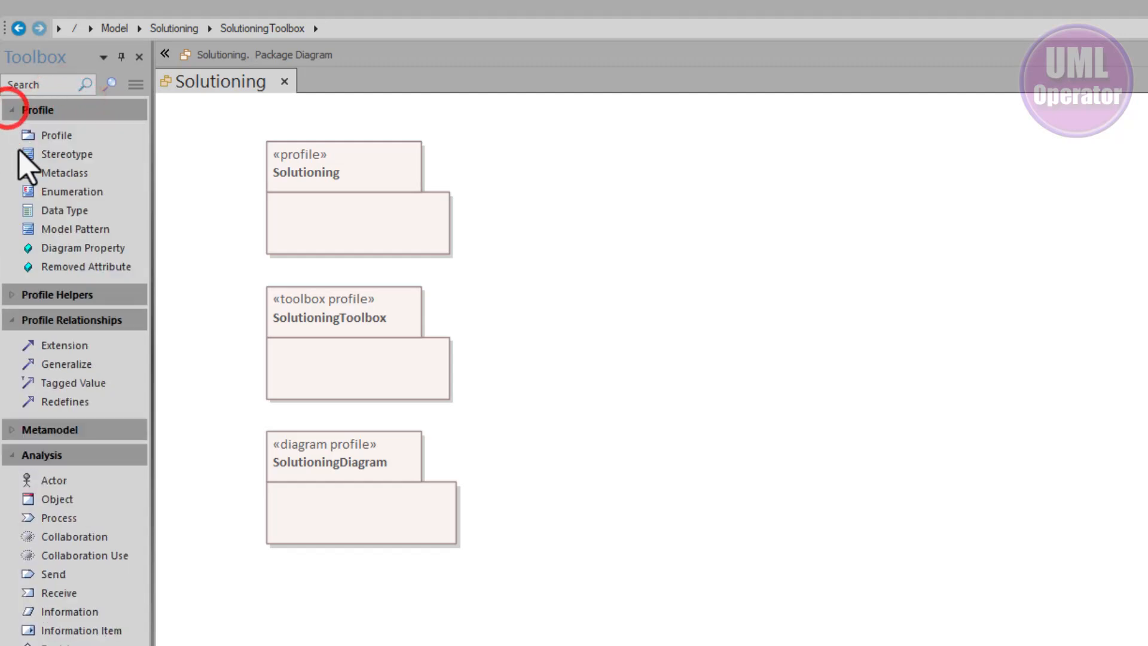
left_click(11, 295)
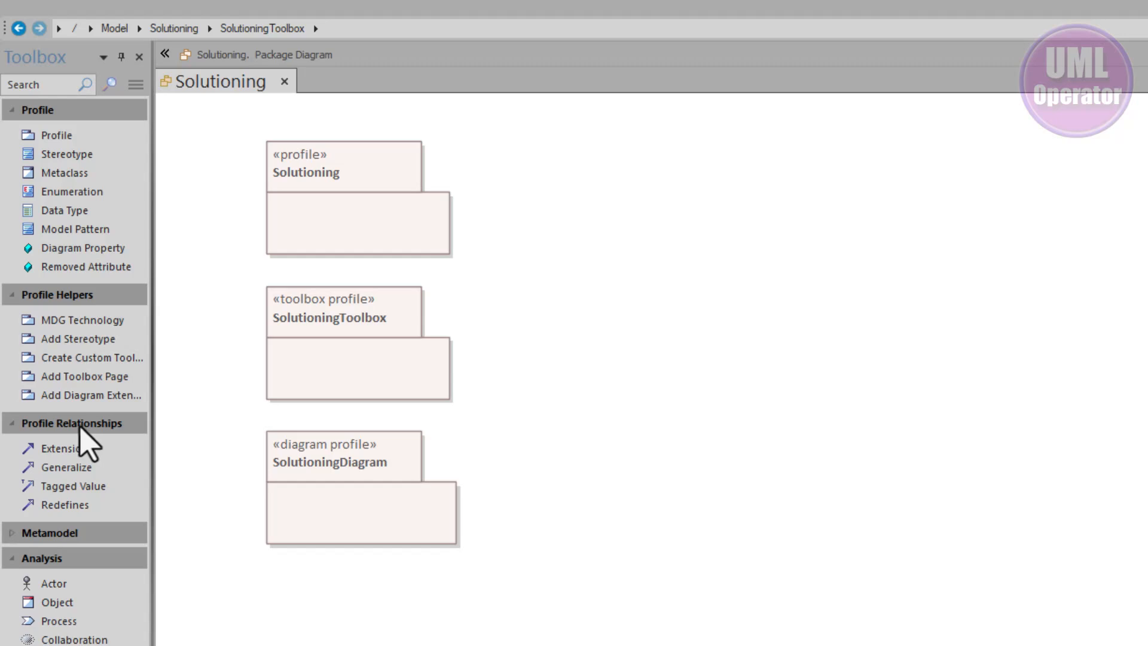
left_click(12, 558)
left_click(10, 584)
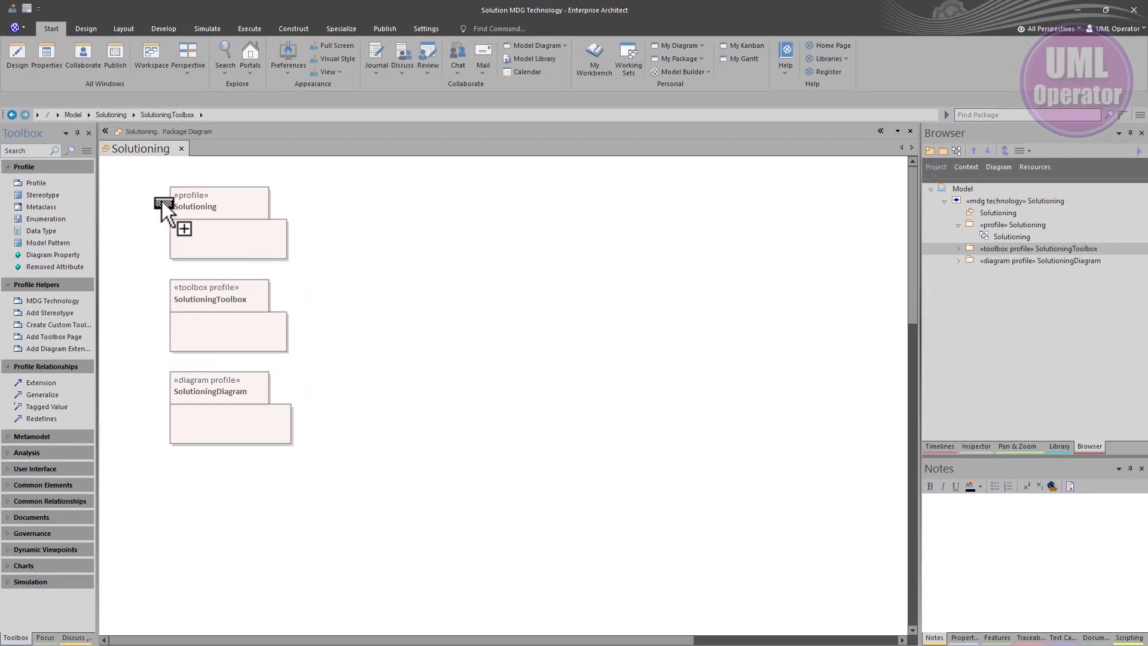
left_click(488, 270)
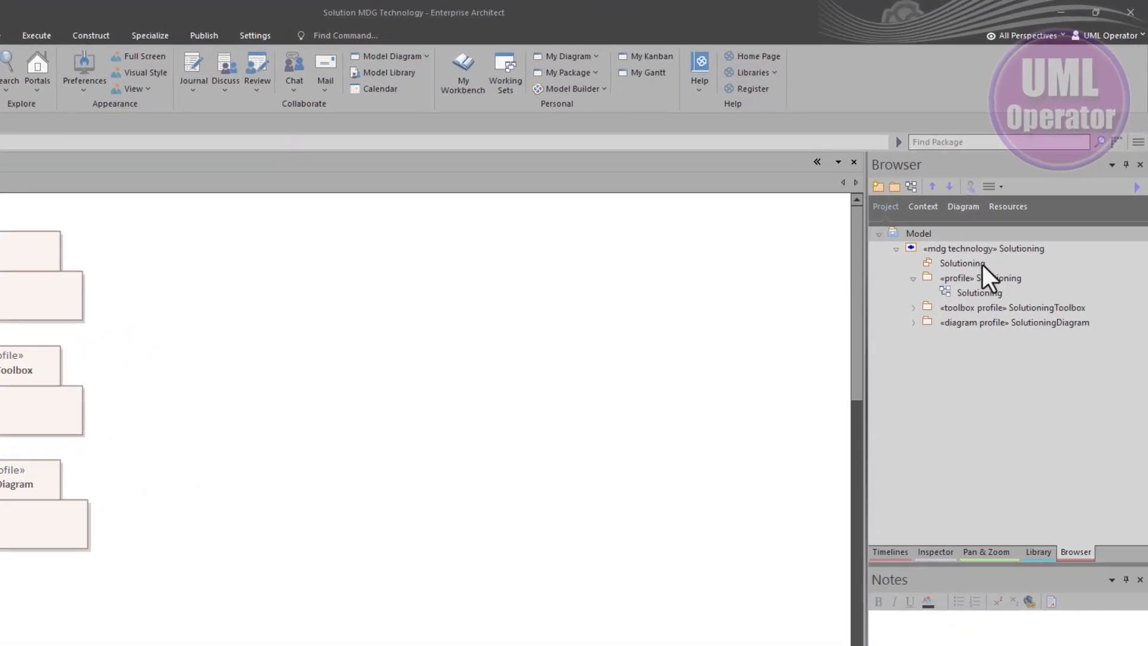
left_click(994, 201)
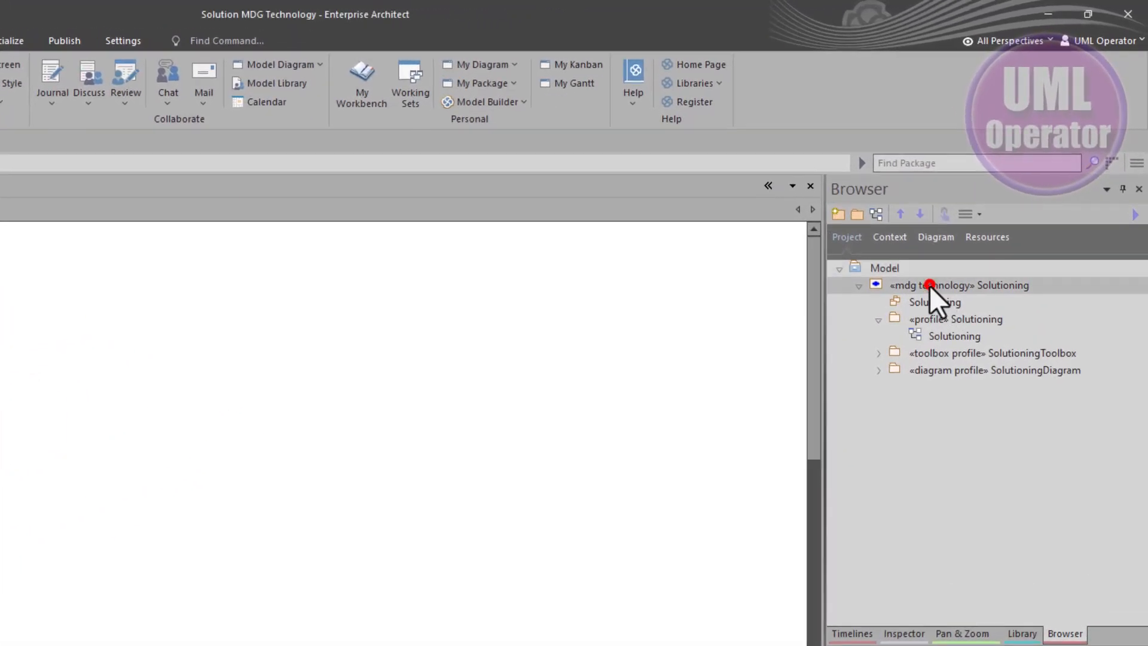
left_click(859, 286)
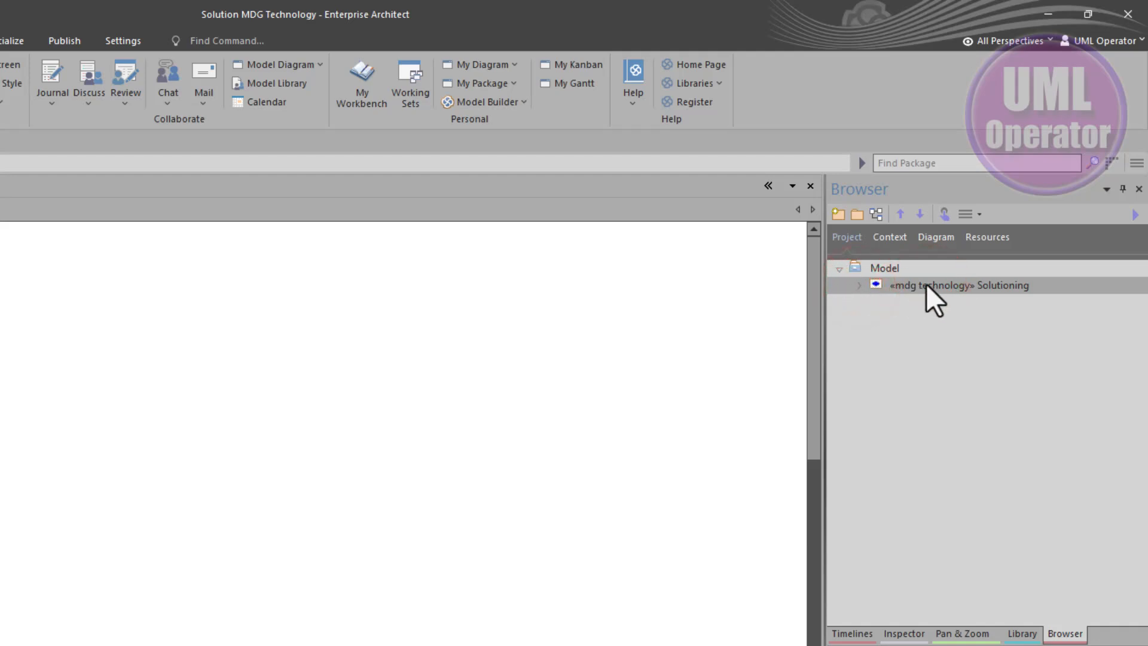
left_click(851, 285)
left_click(863, 282)
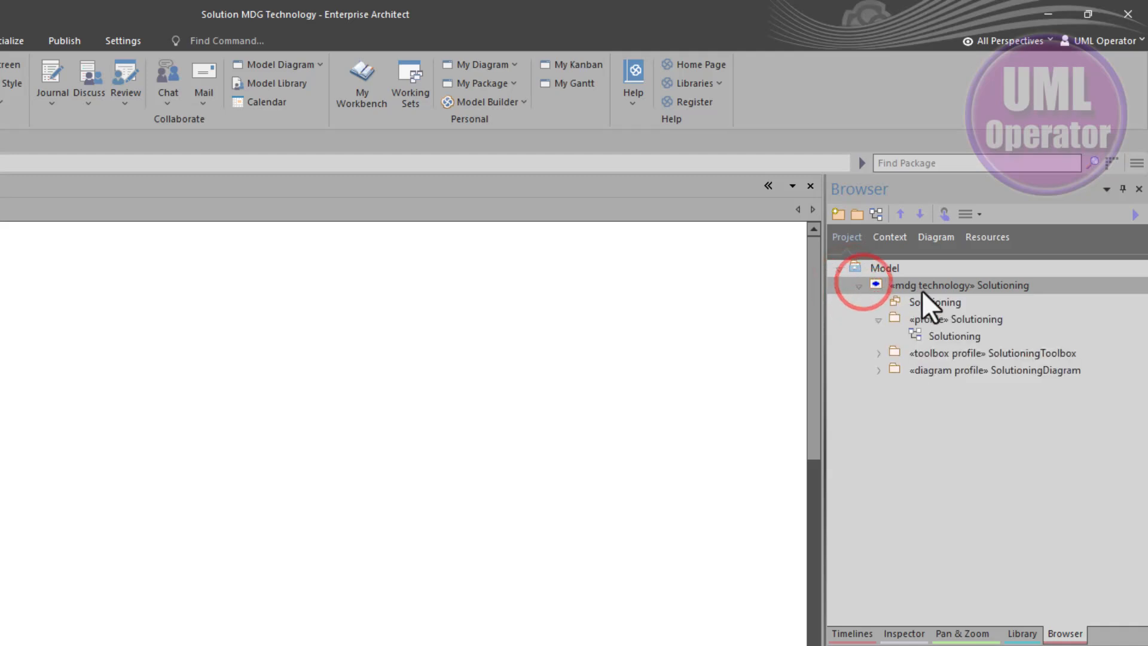
left_click(881, 266)
Add a new root node named Project to the model
right_click(906, 400)
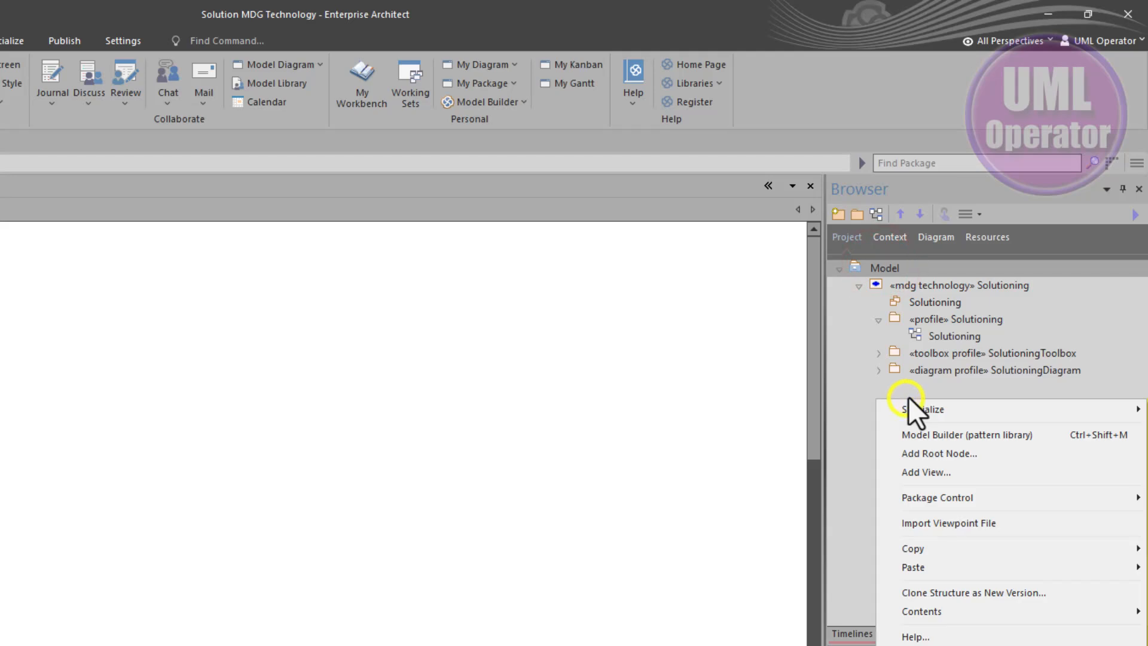
left_click(908, 453)
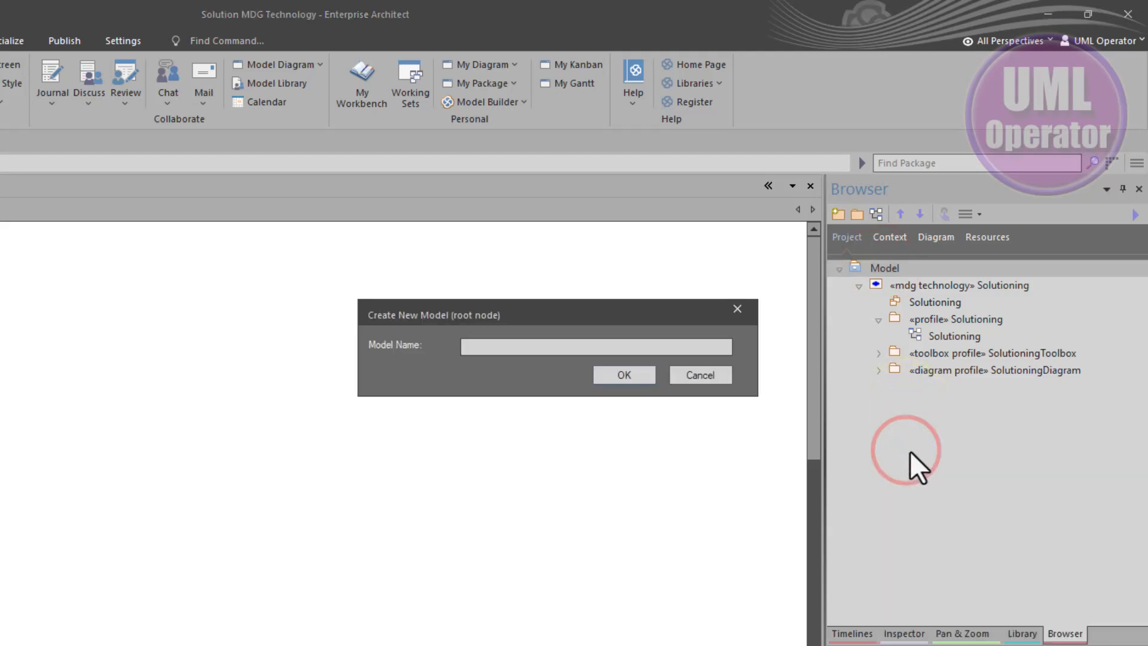
type("Proj")
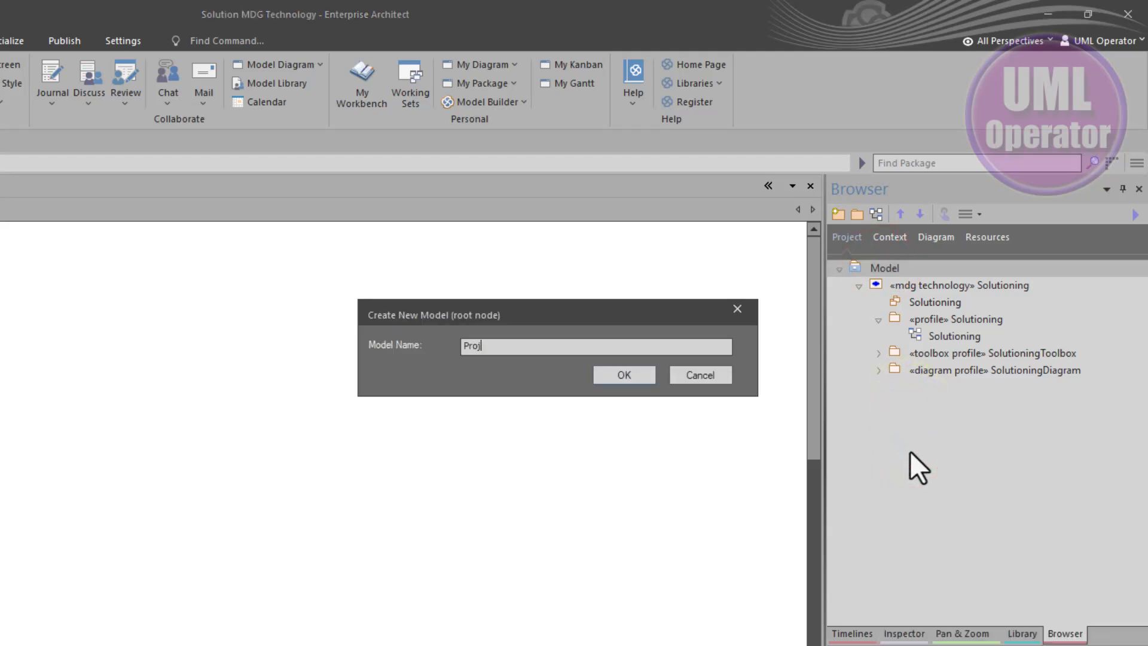
type("ect")
key("Return")
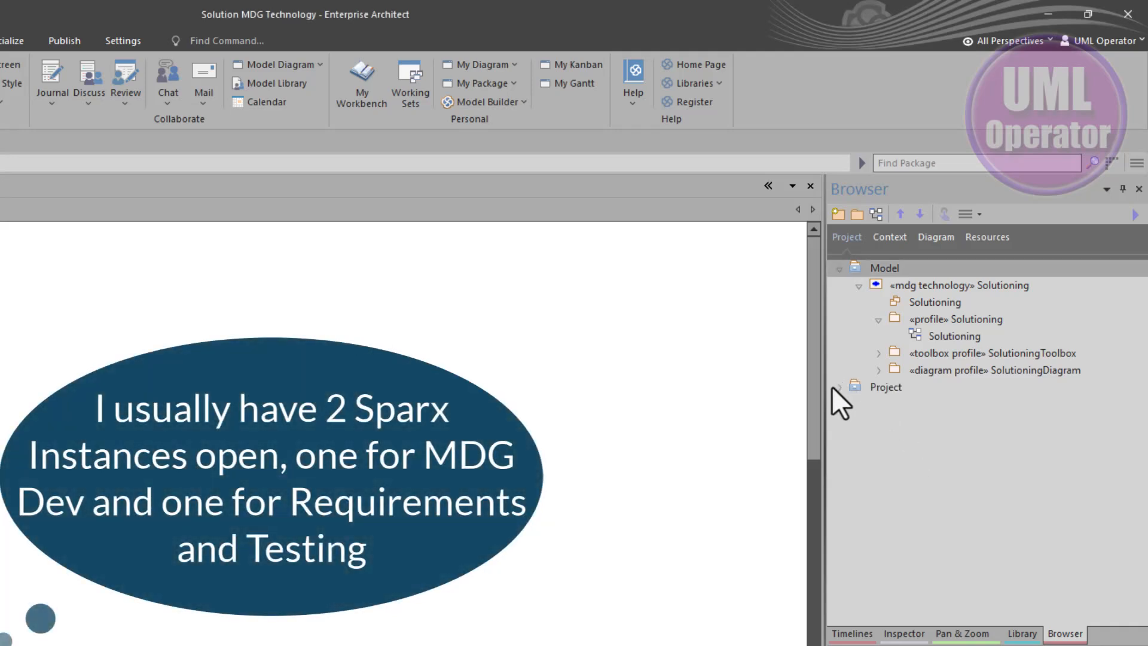
Import Solutioning MDG Requirements.xml into the Project root node and expand the imported requirements package
left_click(853, 387)
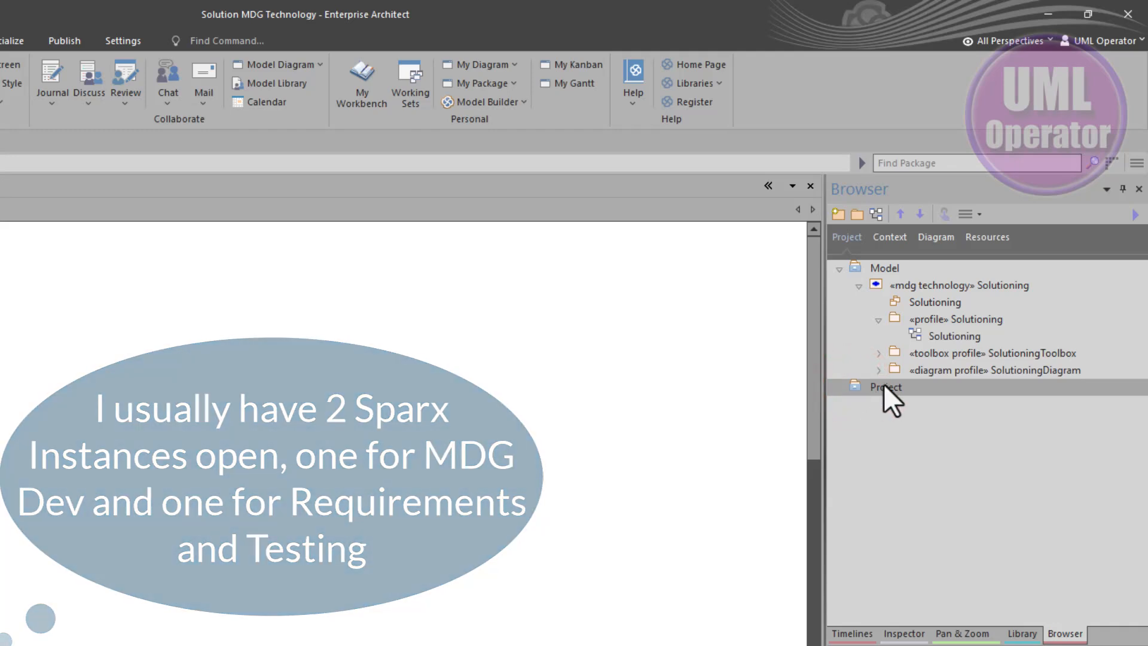
key("ctrl+alt+i")
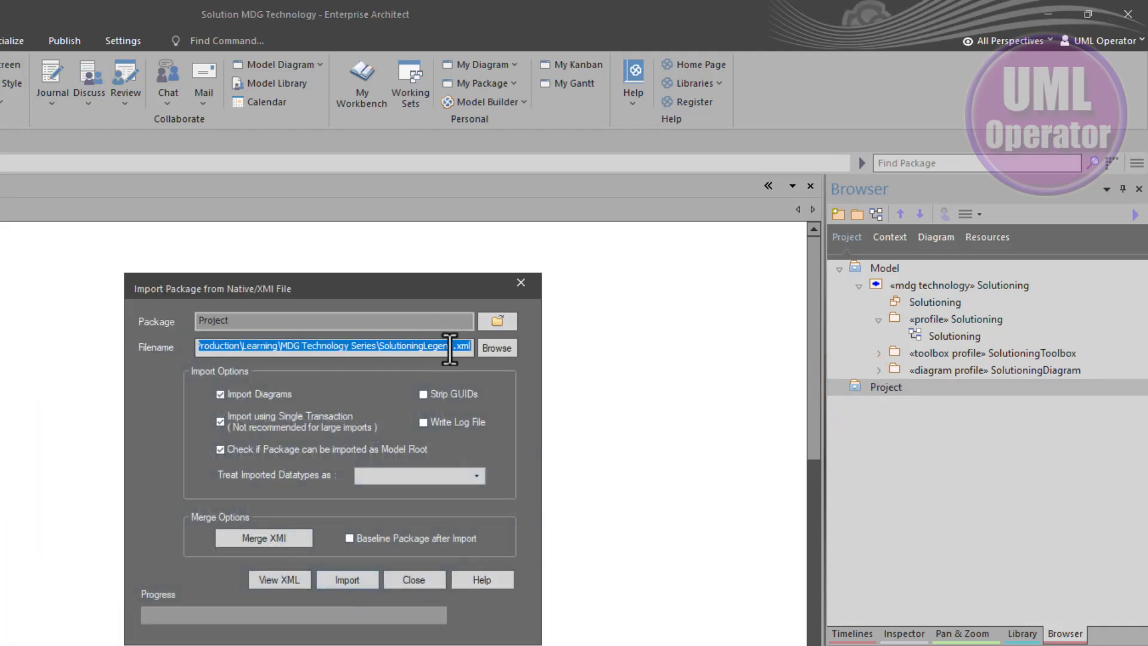
left_click(493, 341)
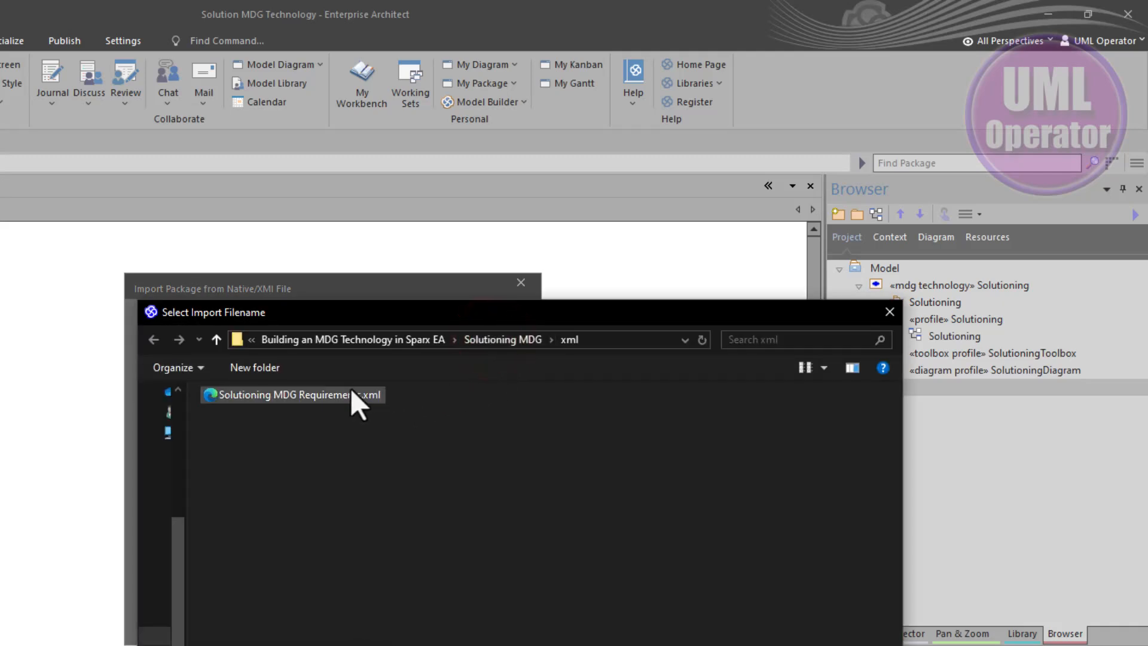
left_click(305, 396)
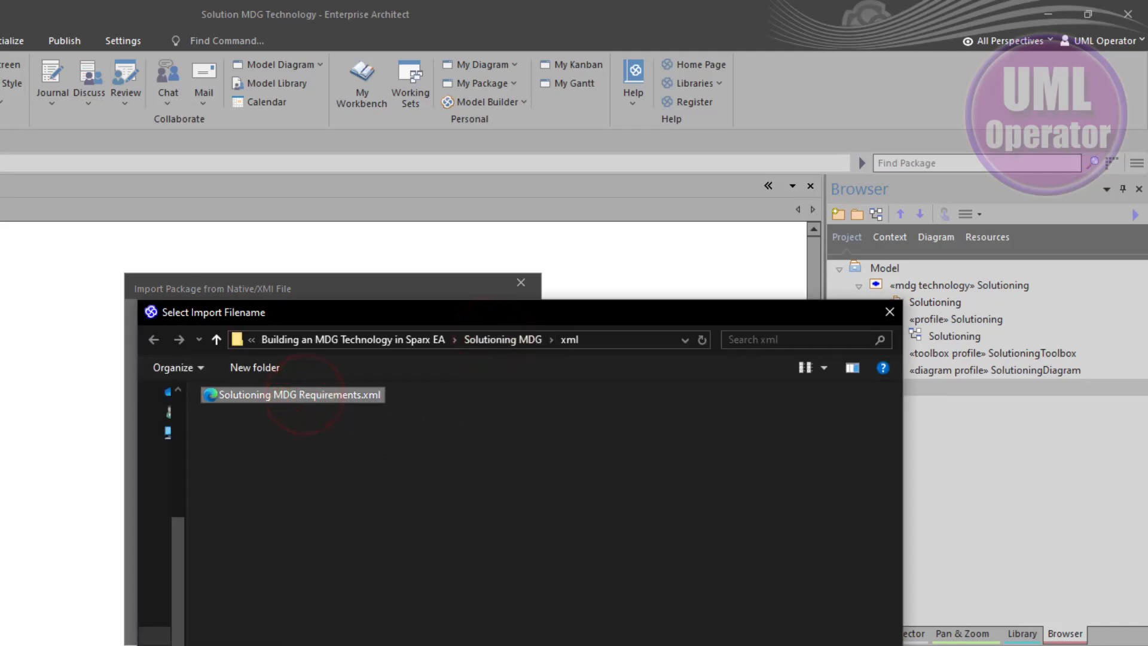
key("Return")
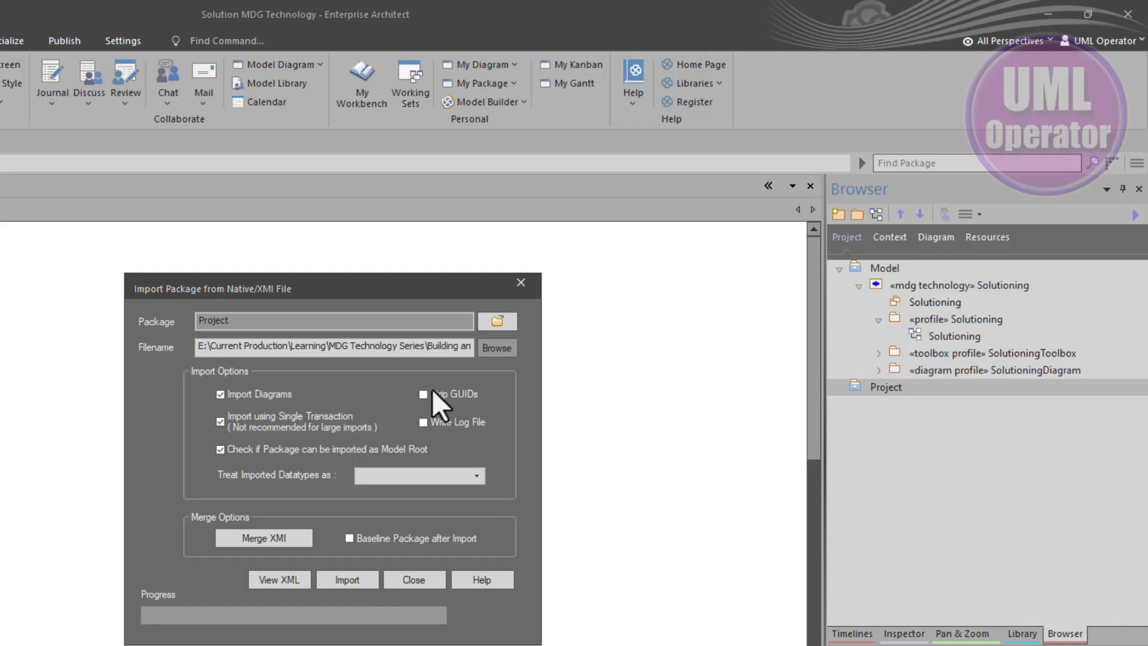
left_click(349, 537)
left_click(349, 539)
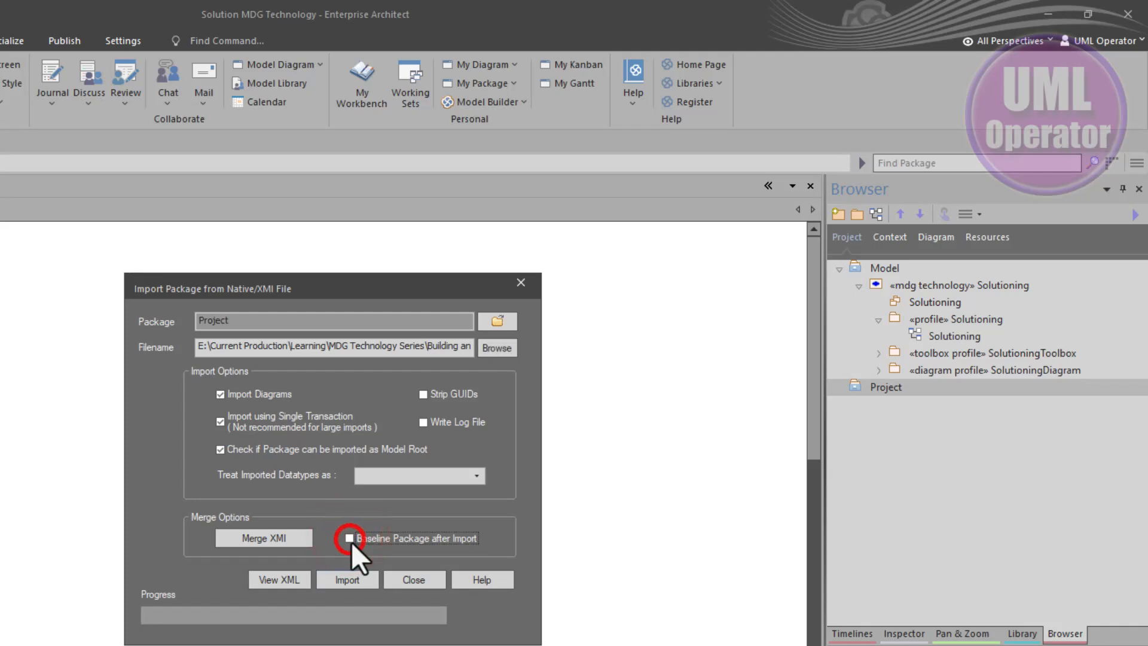
left_click(346, 585)
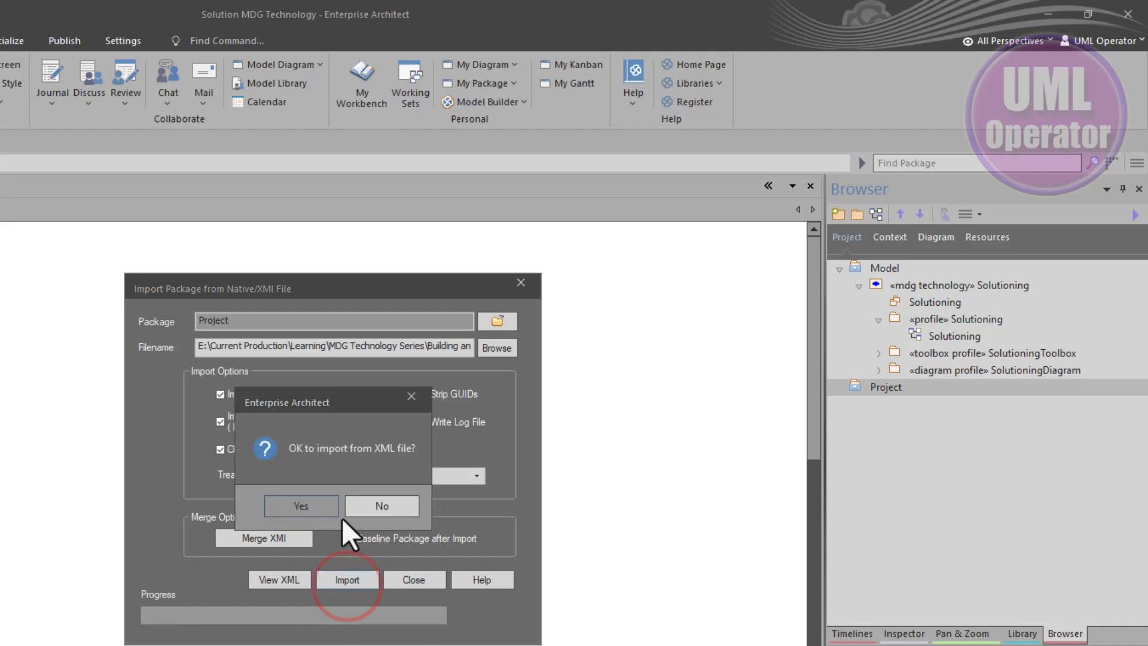
left_click(310, 515)
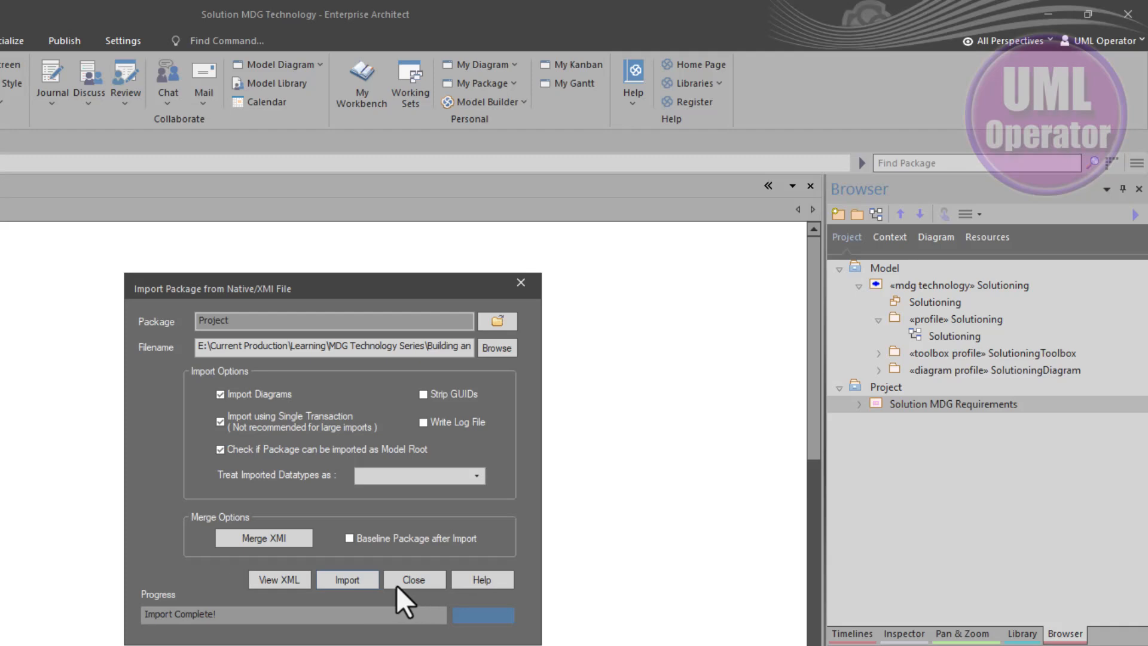
left_click(426, 580)
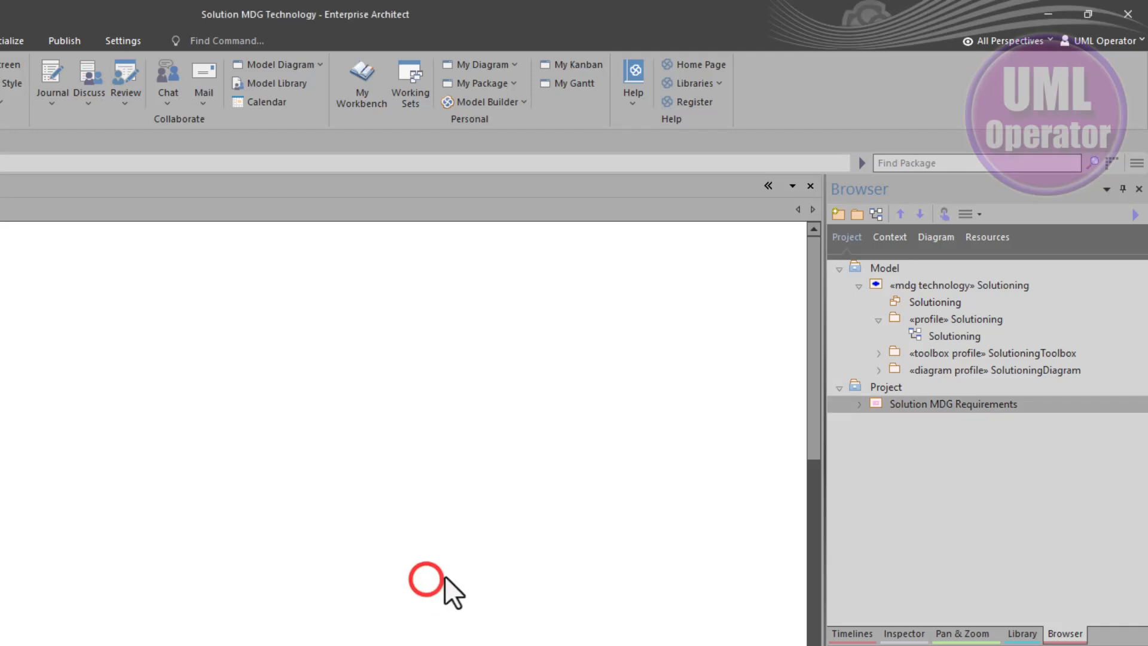
left_click(856, 404)
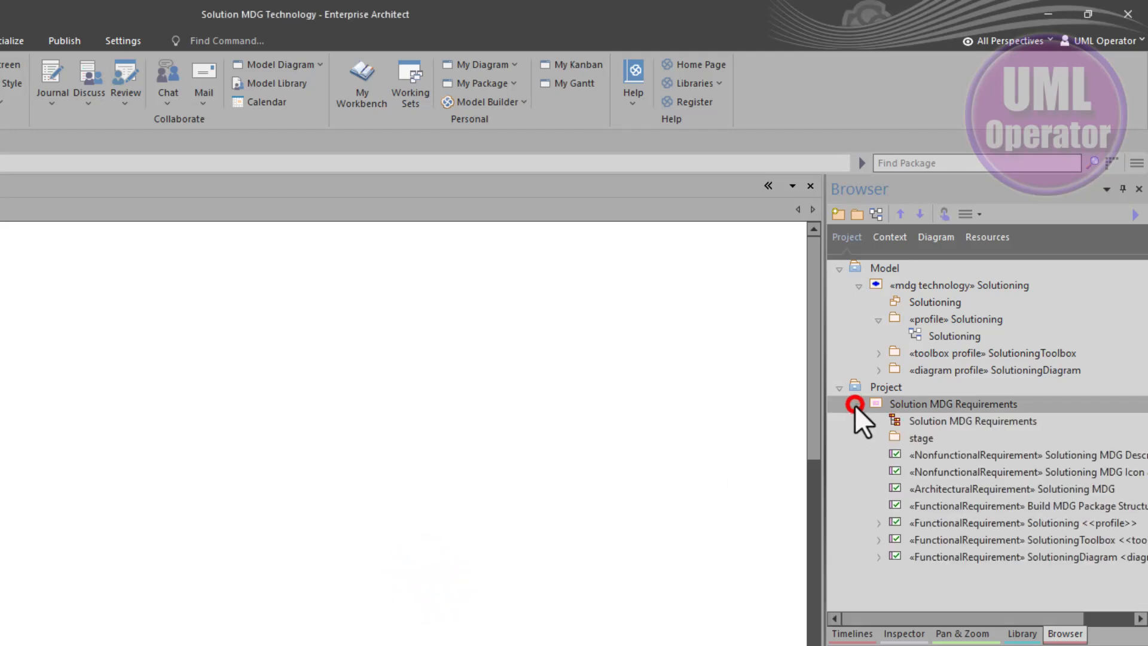
Open the Solution MDG Requirements diagram inside the imported requirements package
left_click(866, 385)
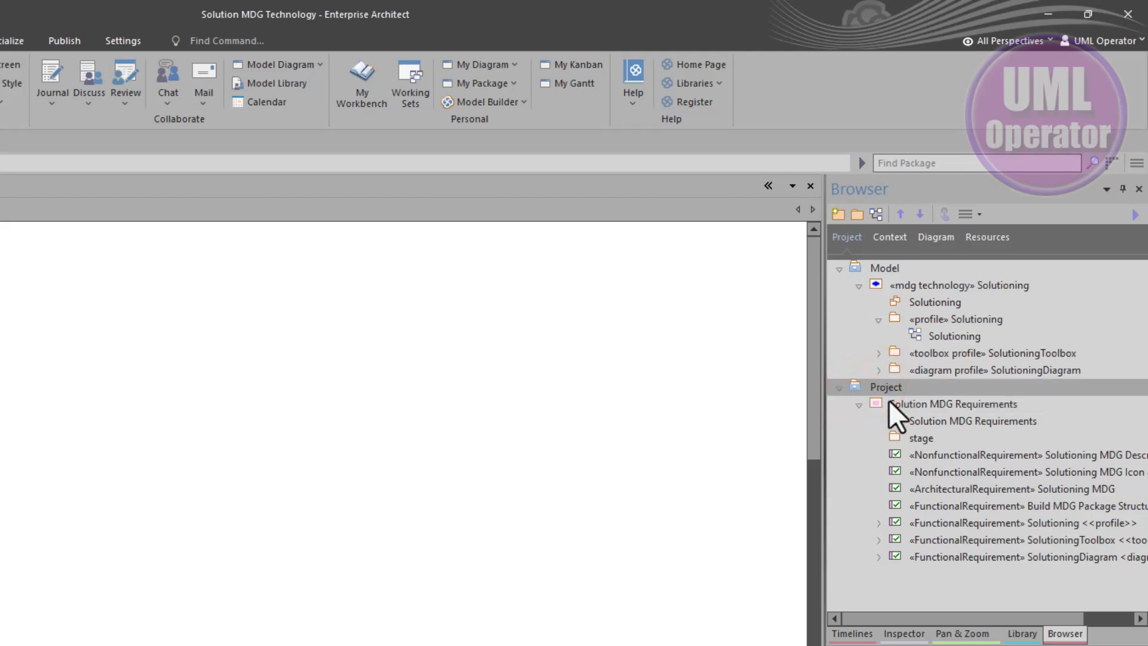
double_click(896, 419)
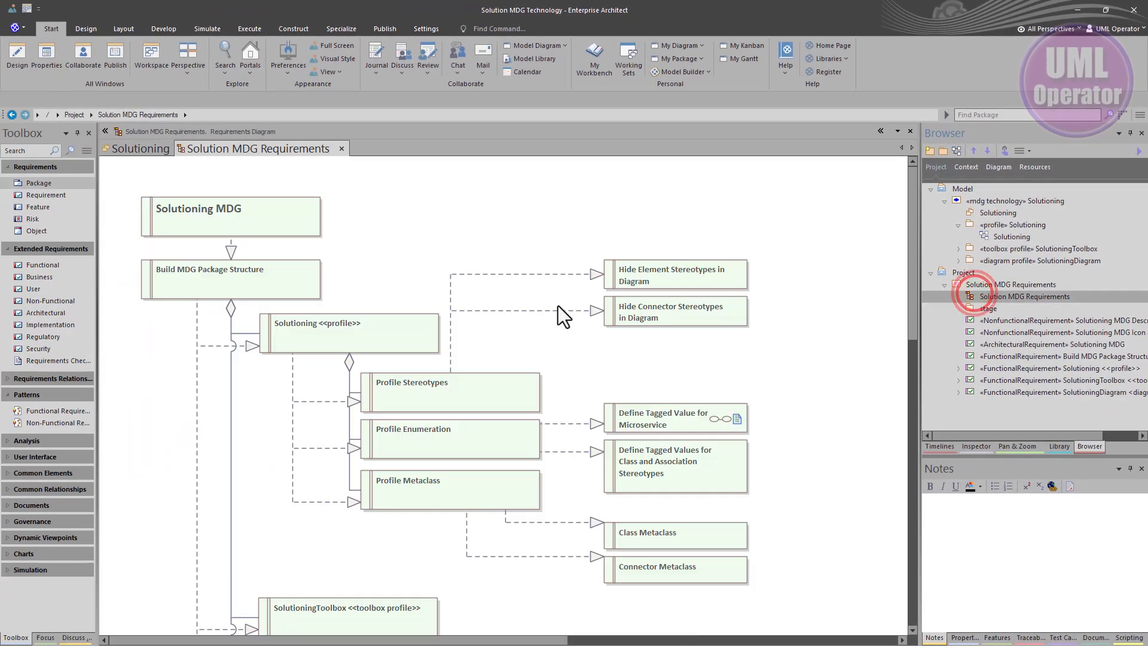
Review the requirements in Specification View, then return to the diagram view
right_click(411, 246)
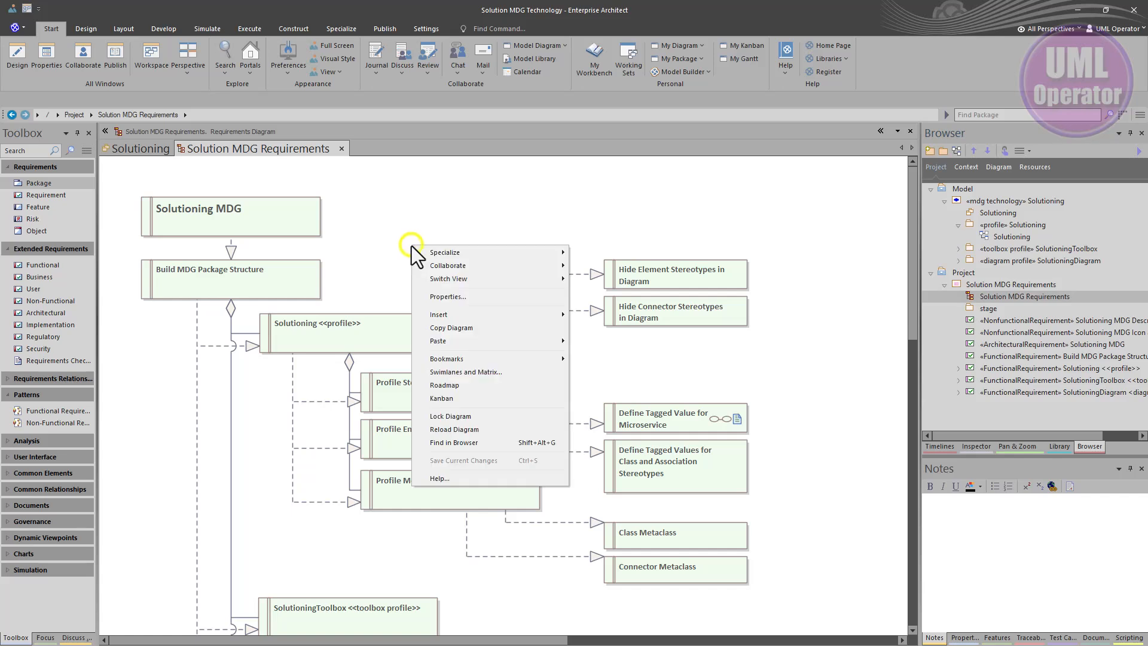
mouse_move(449, 341)
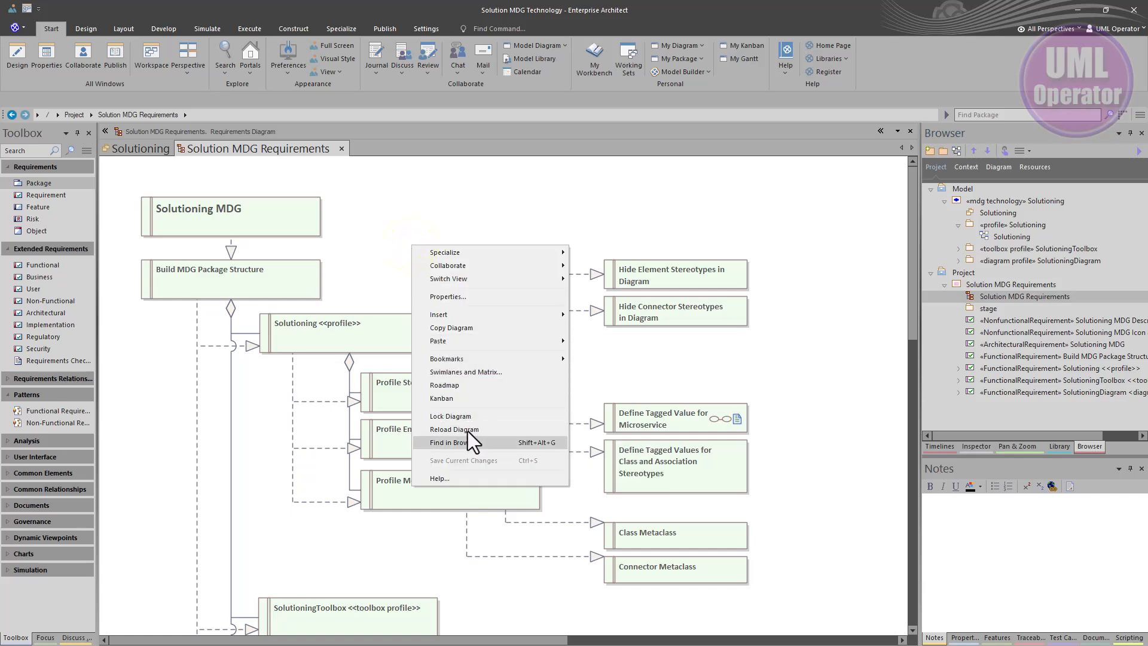
left_click(493, 278)
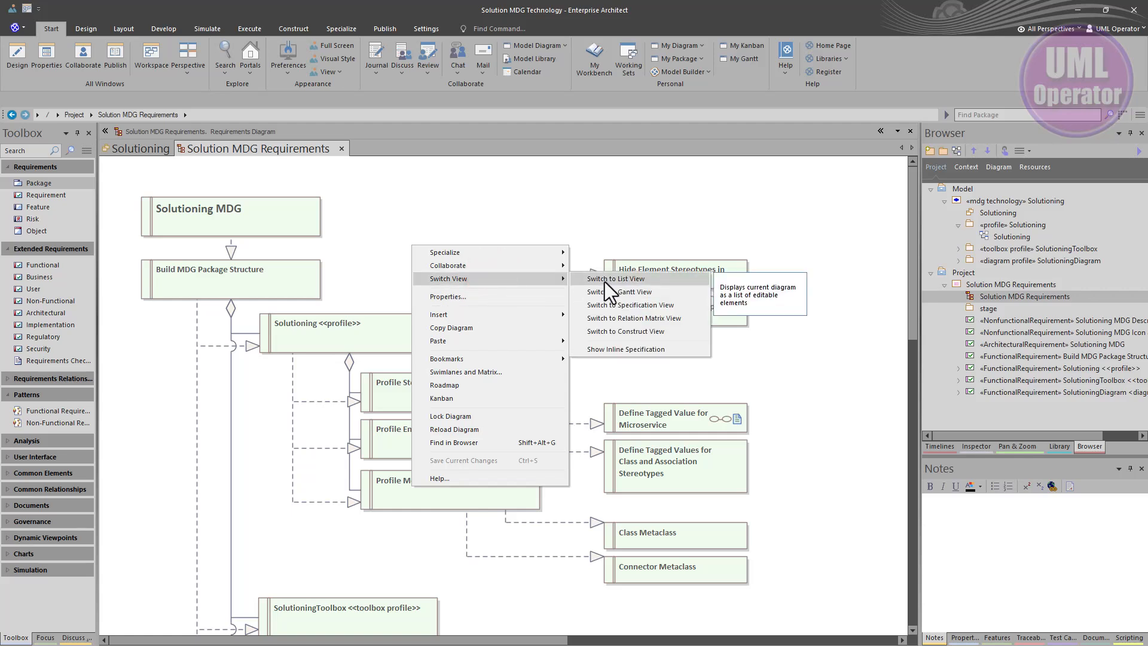
left_click(614, 303)
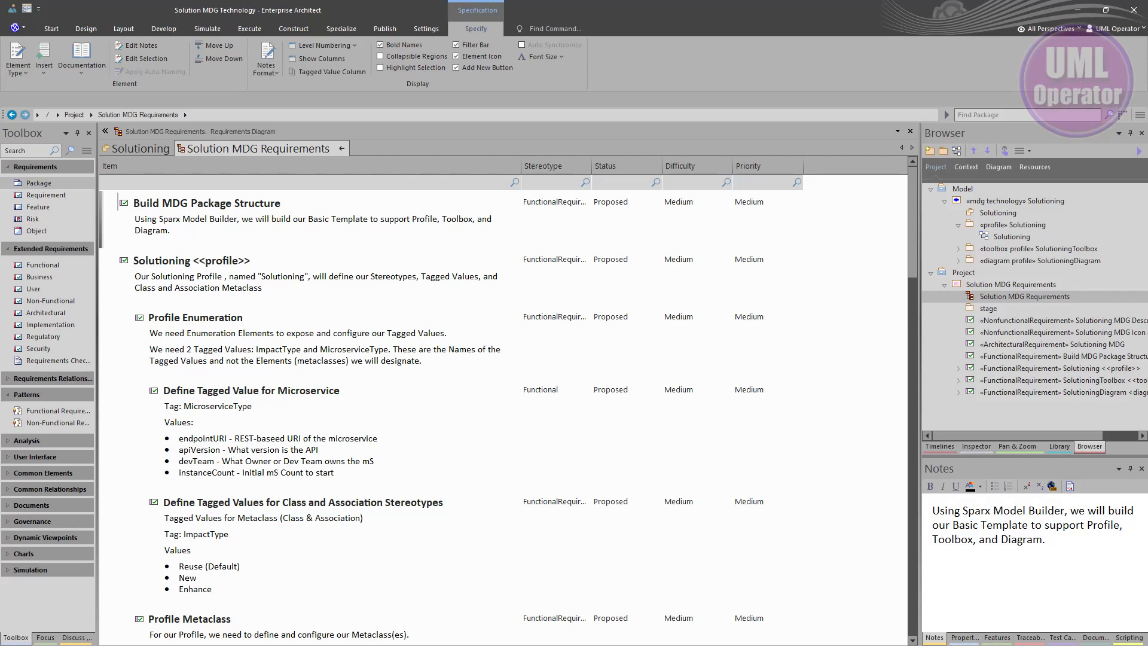
left_click(343, 149)
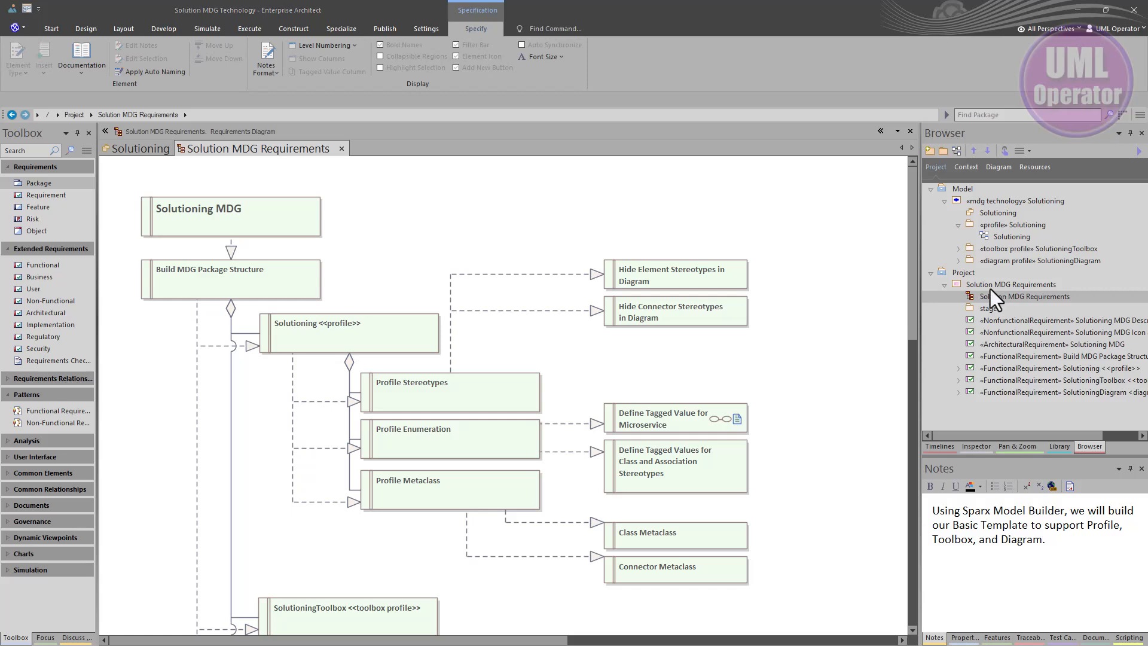
Collapse the Solution MDG Requirements package and select the Project root node in the browser
left_click(963, 273)
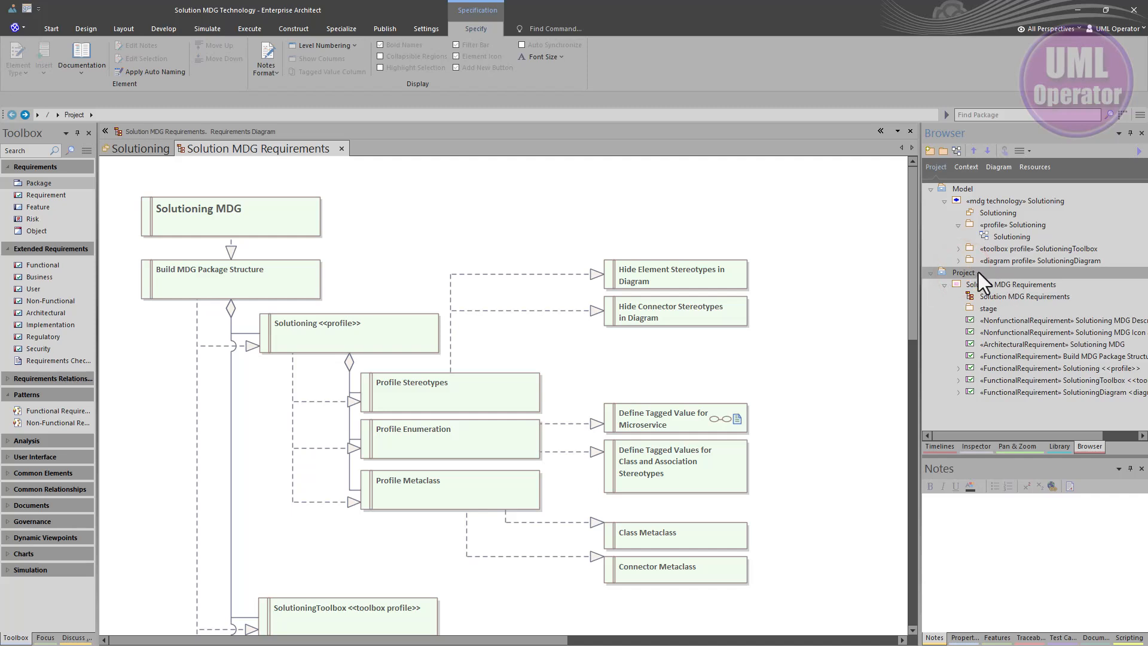
left_click(970, 200)
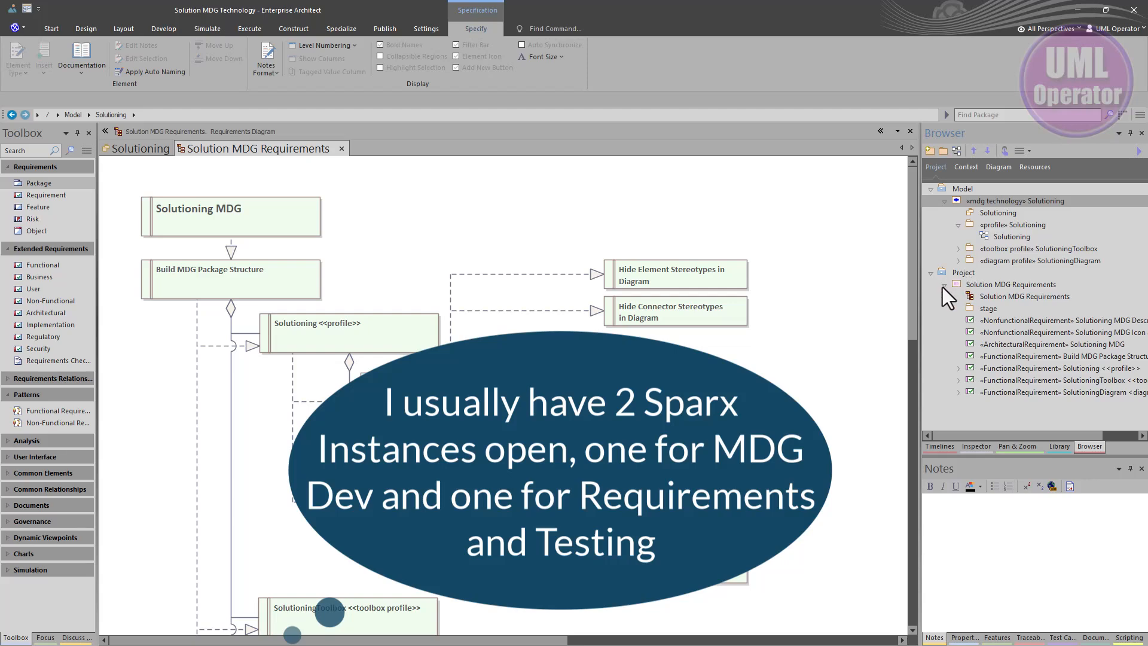
left_click(945, 286)
left_click(961, 274)
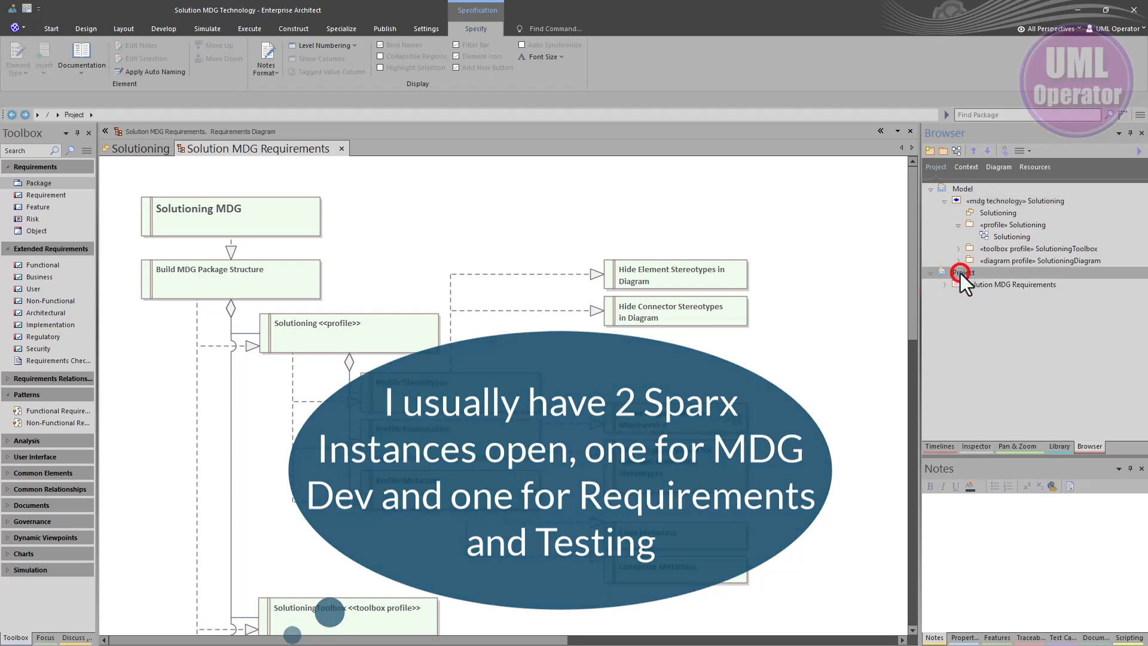
Create a package named Testing MDG under Project with a class diagram of the same name
left_click(944, 151)
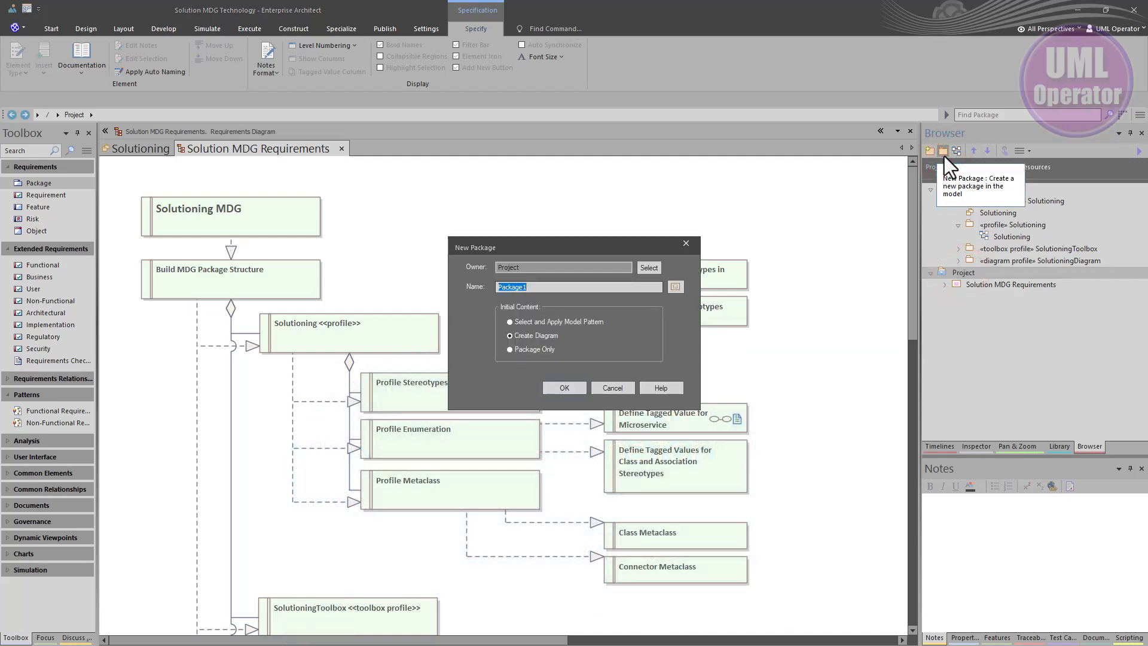
type("Testing MDG")
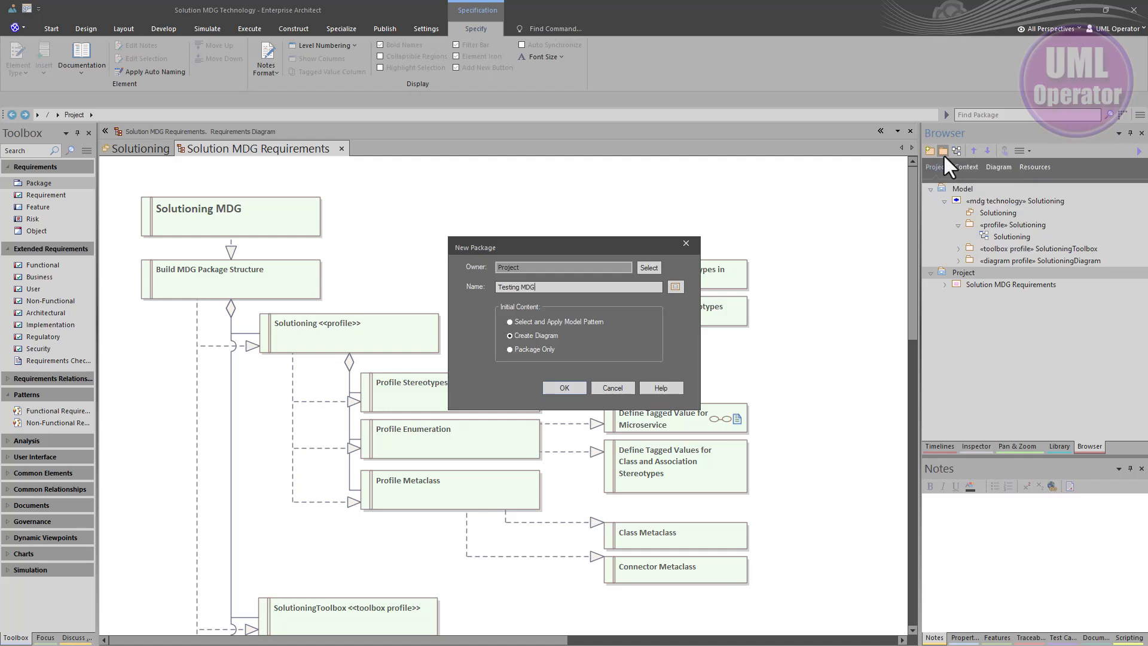
left_click(564, 386)
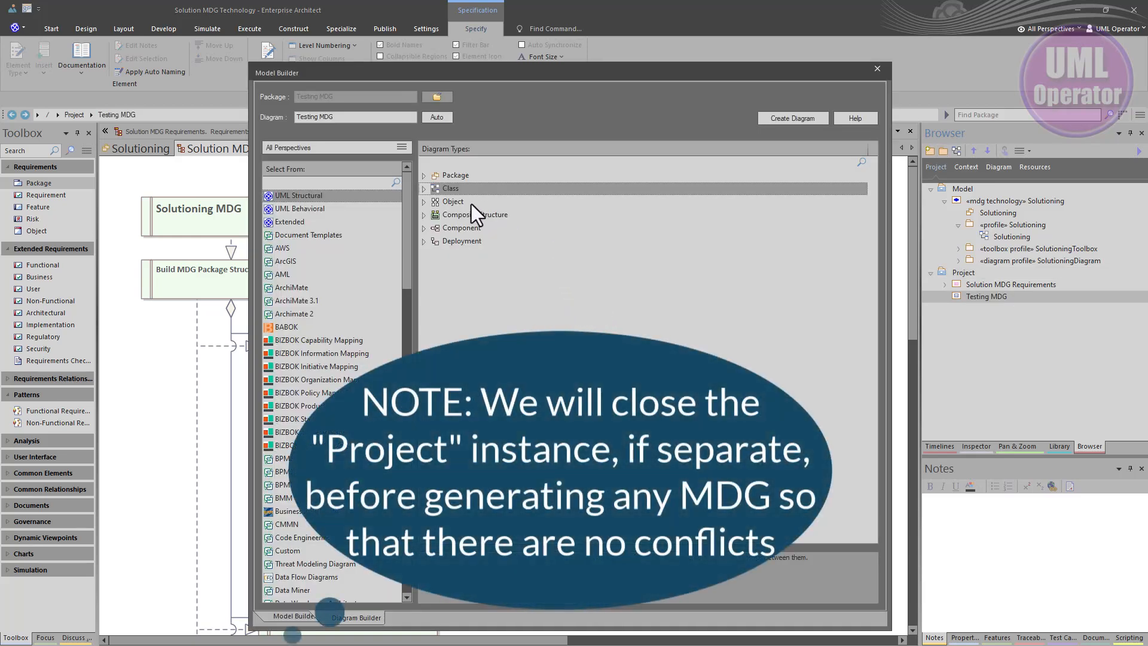
left_click(768, 119)
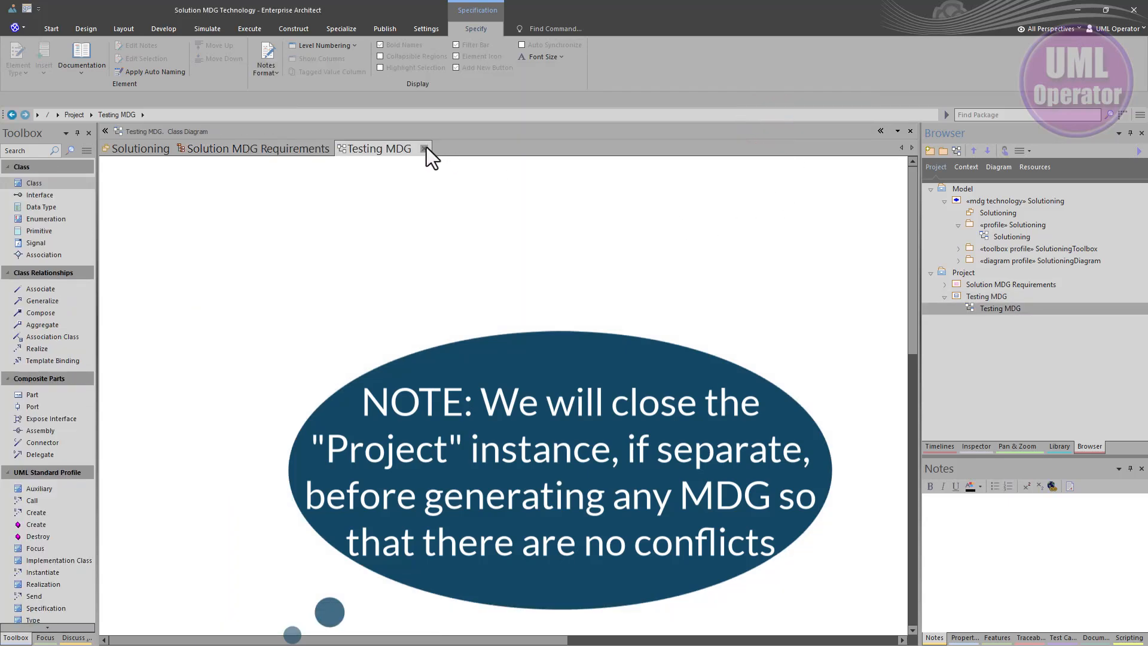
Close the Testing MDG and Solution MDG Requirements diagram tabs
left_click(424, 148)
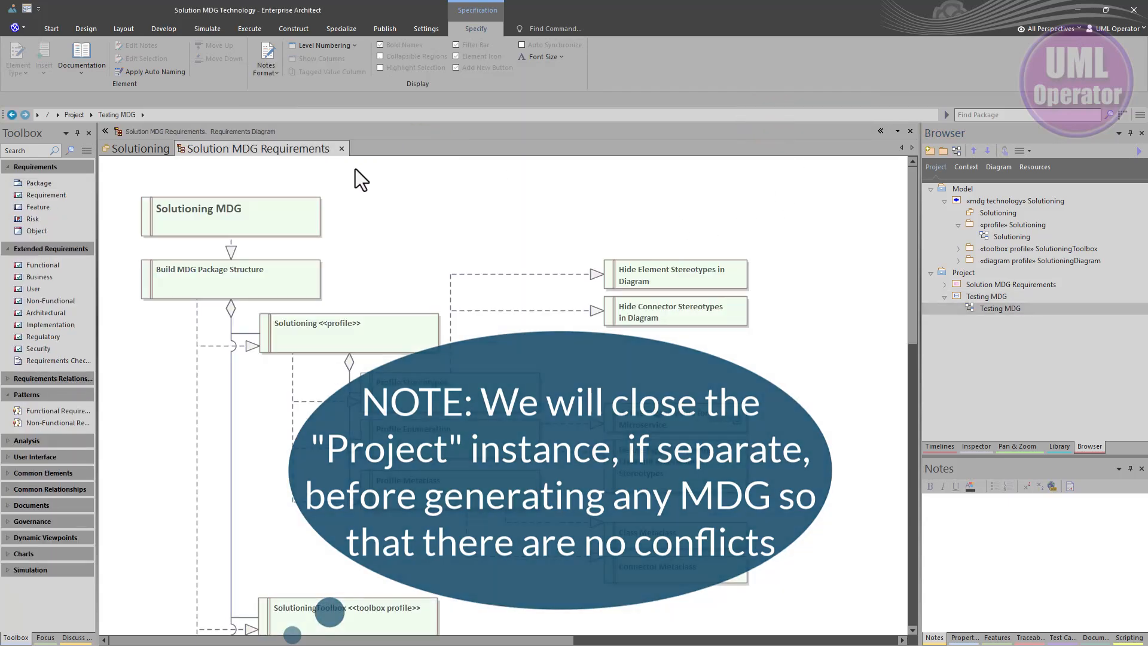
left_click_drag(240, 152, 118, 221)
left_click_drag(0, 191, 0, 189)
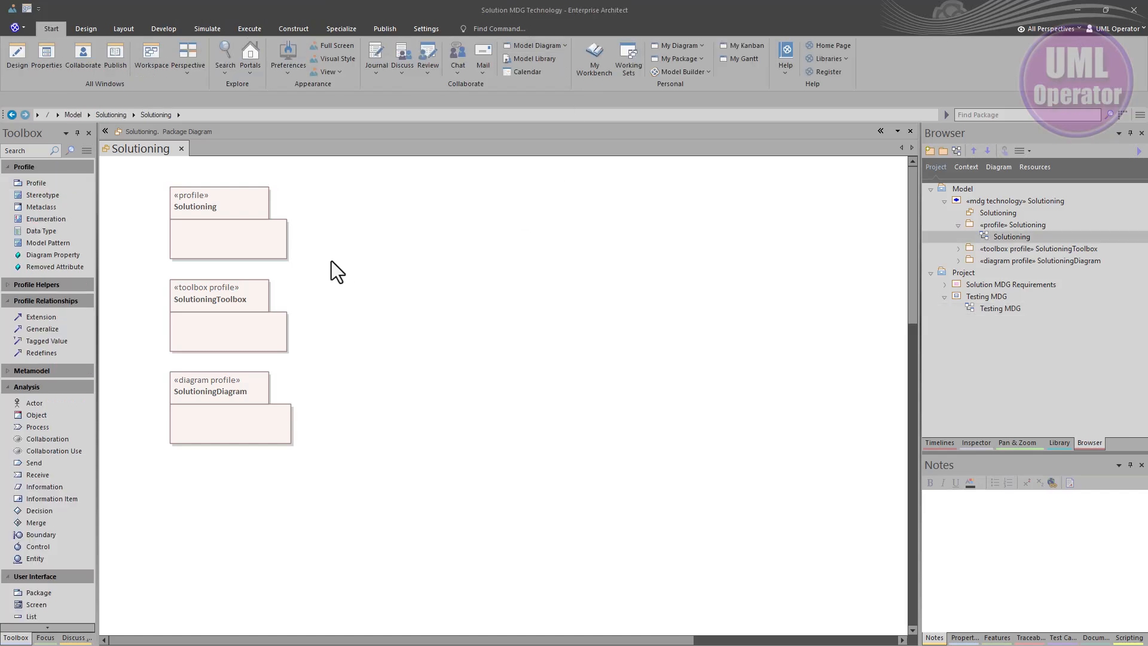
Open the diagram inside the Solutioning profile package
left_click_drag(335, 220, 265, 383)
left_click(367, 308)
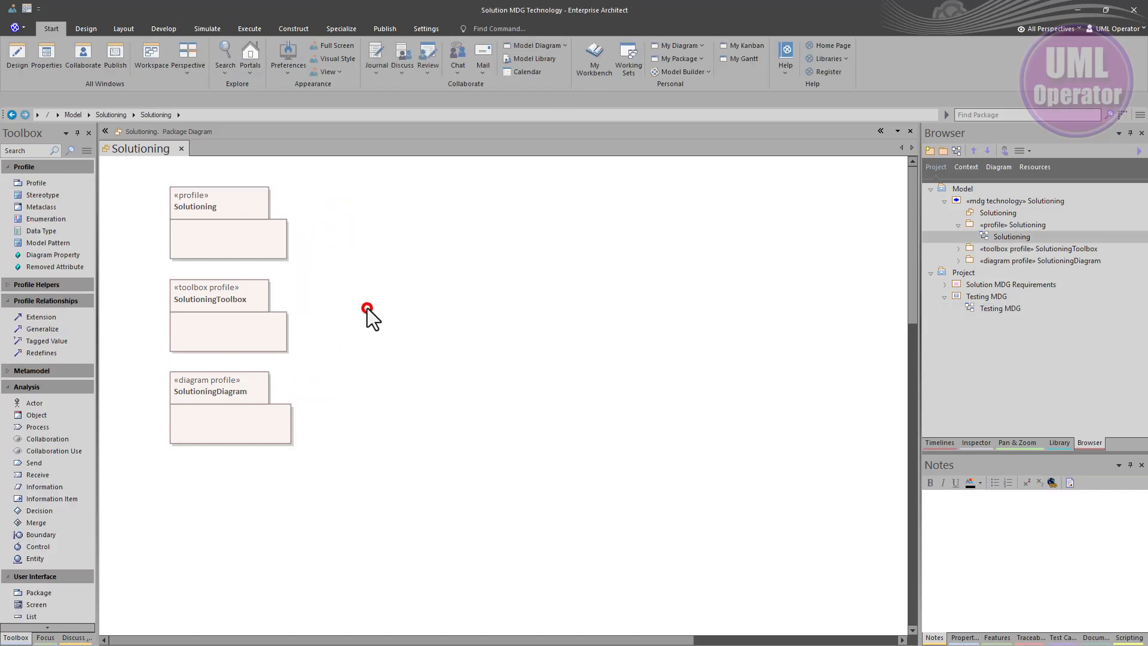
double_click(251, 232)
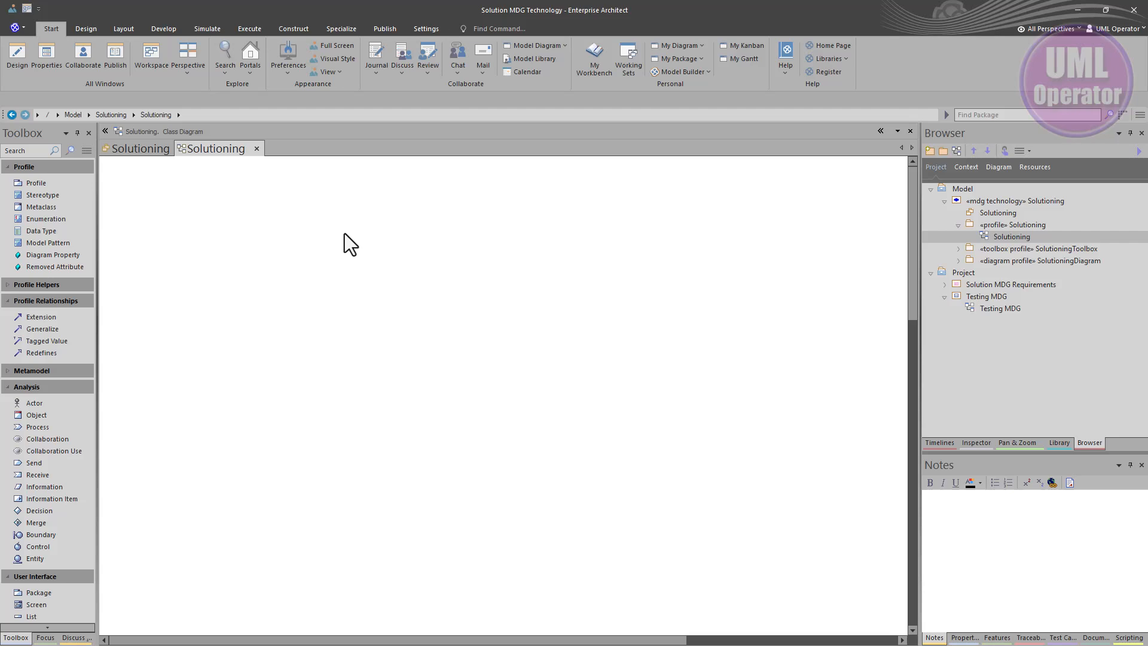
Add a Stereotype element named solution to the Solutioning profile diagram
left_click(56, 198)
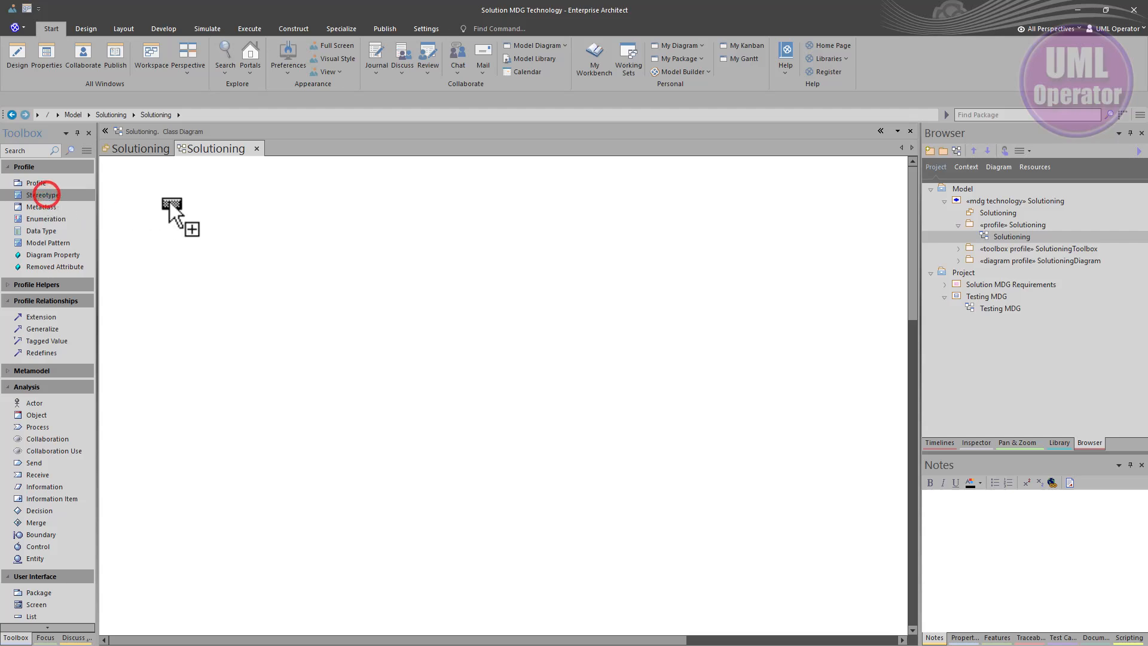
left_click(424, 210)
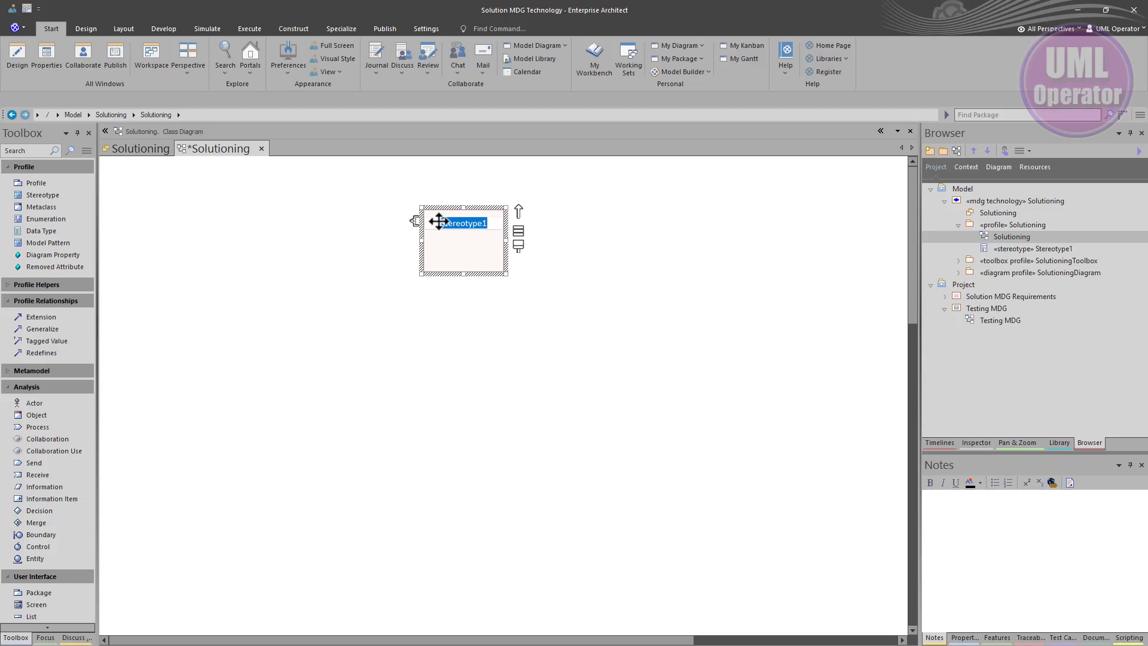
type("solution")
key("Return")
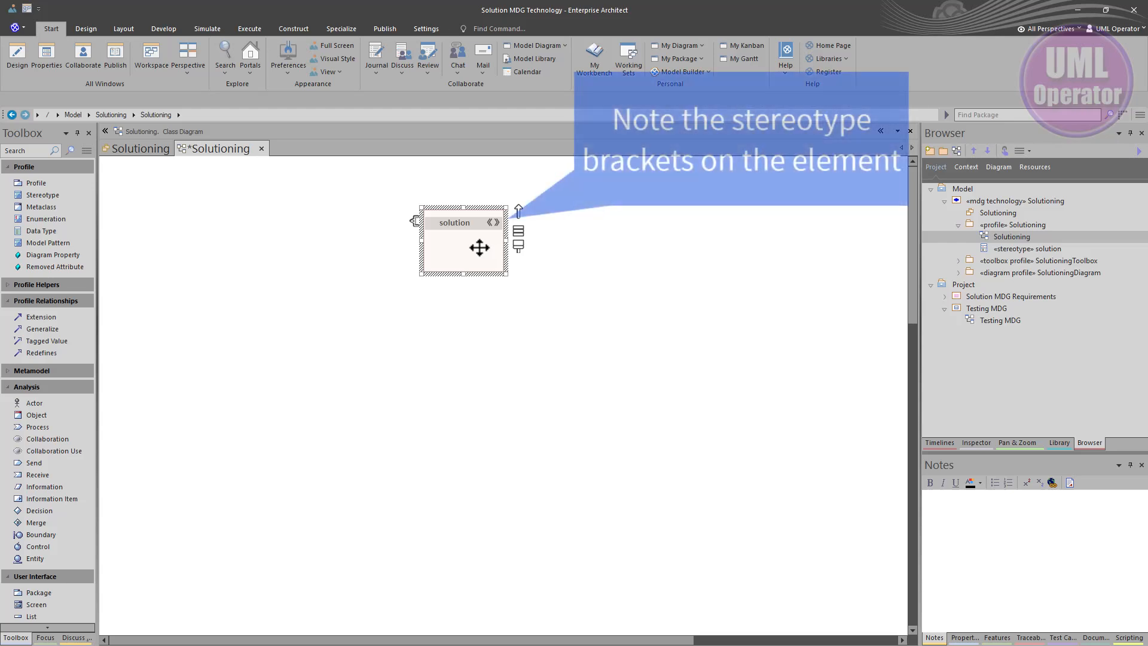
Examine the built-in stereotypes and their base classes in the UML Types dialog, closing without saving
left_click(423, 29)
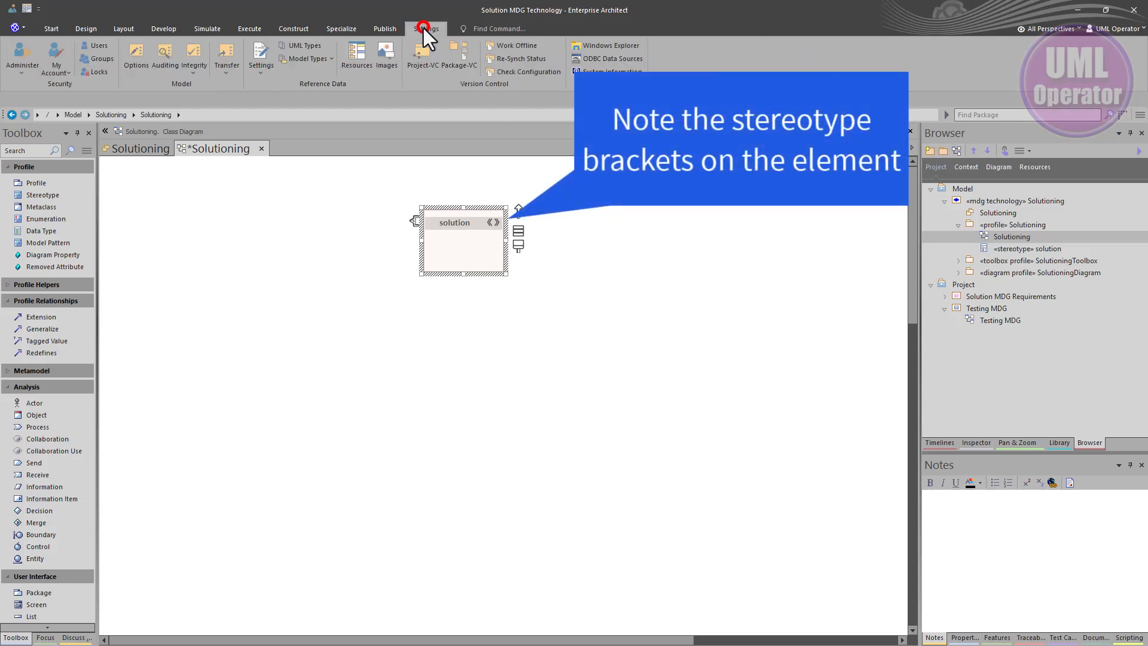
left_click(308, 44)
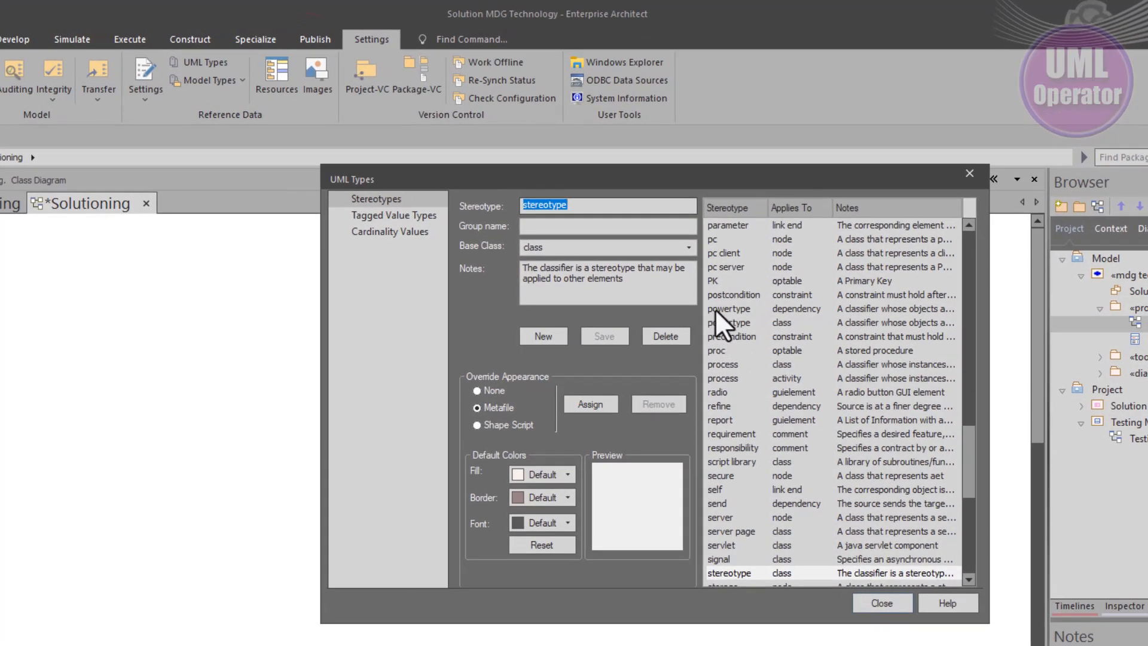
scroll(740, 305, "down", 2)
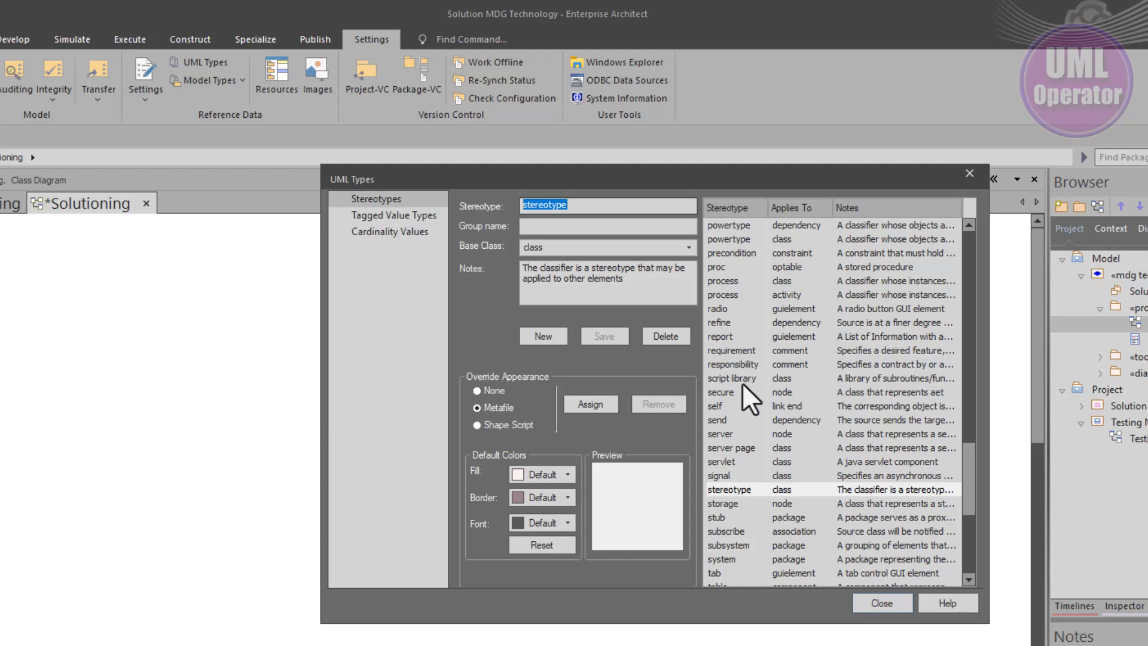
left_click(719, 434)
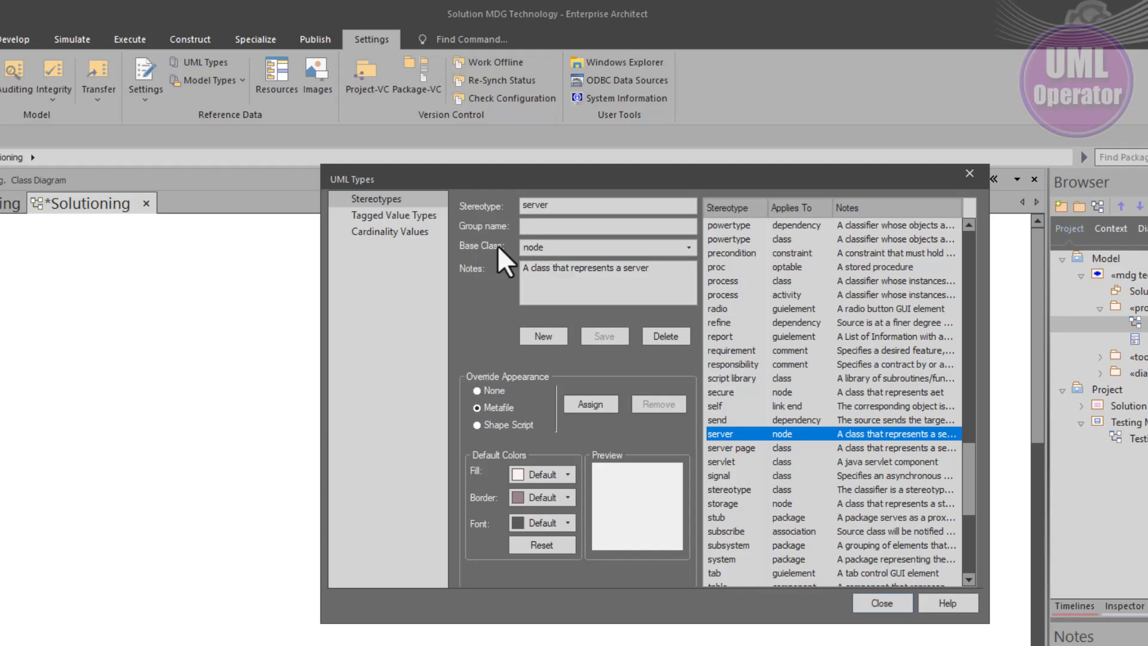
left_click(688, 240)
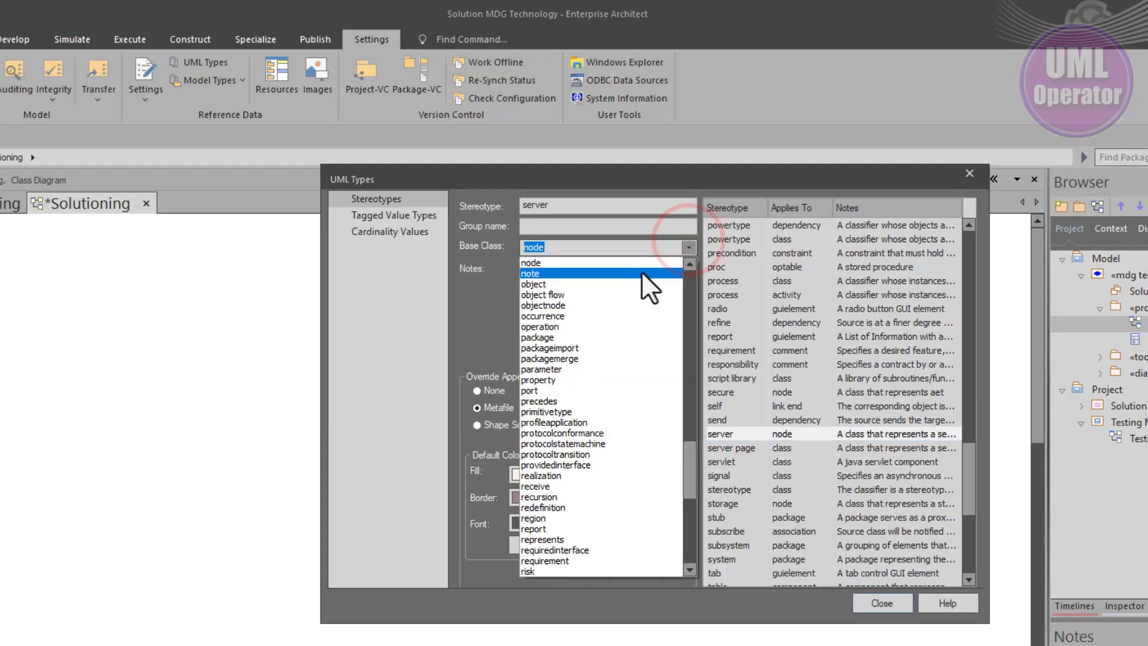
scroll(640, 278, "up", 9)
left_click(687, 246)
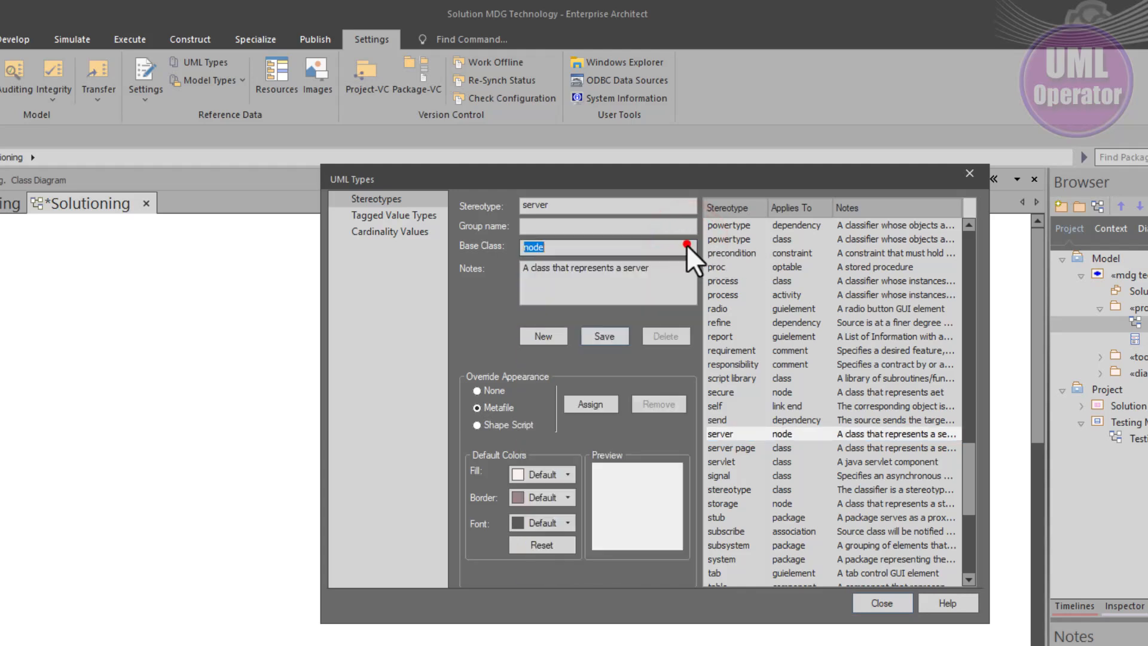
left_click(887, 601)
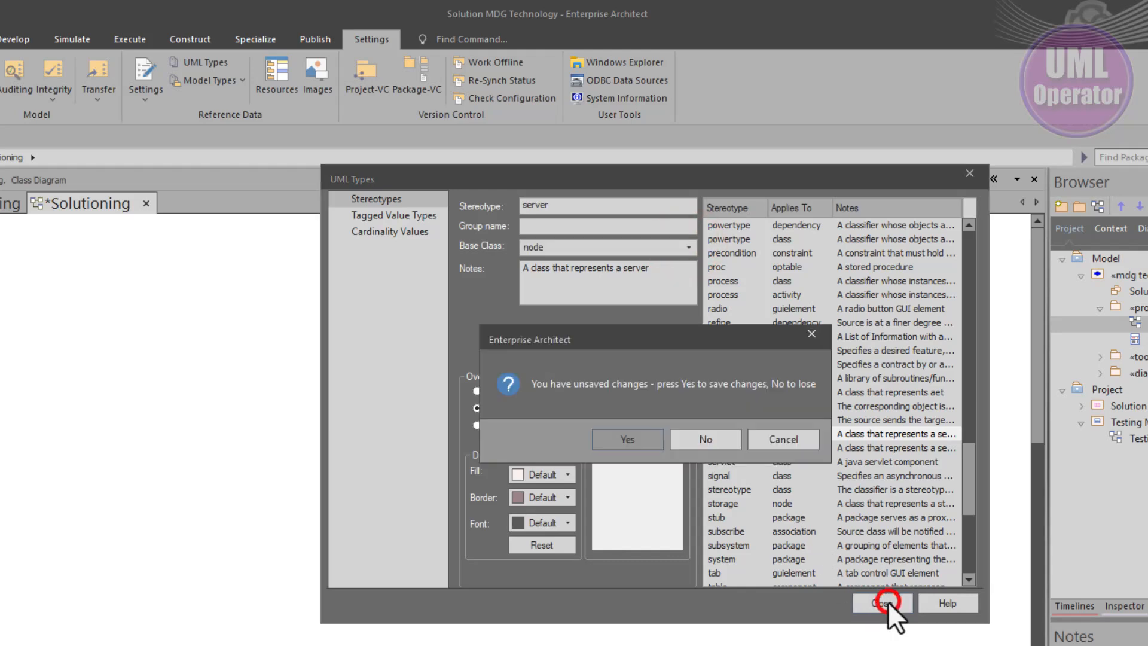
left_click(716, 433)
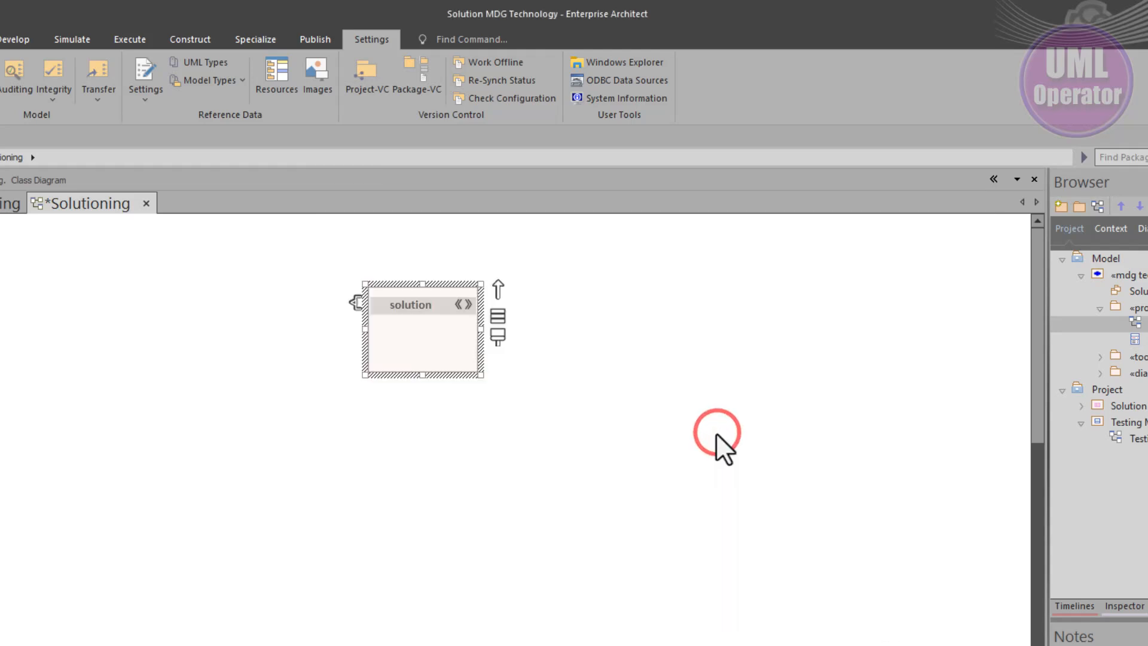
Add a Class metaclass to the profile diagram, then select the solution stereotype and the Class metaclass
left_click(335, 417)
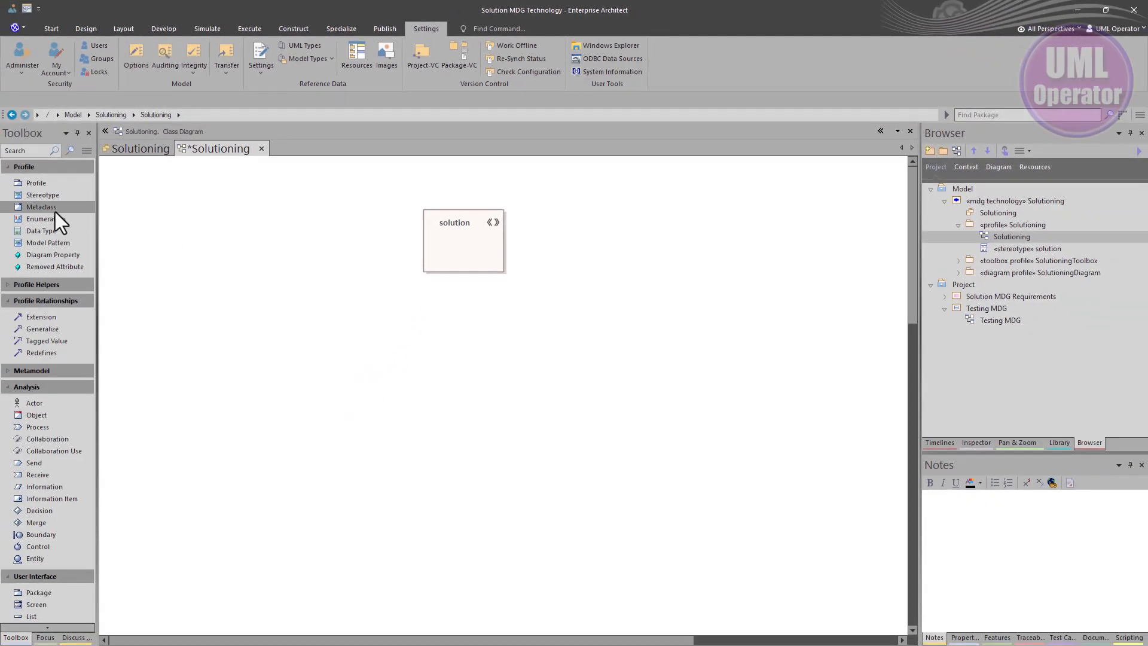
left_click(51, 211)
left_click(168, 211)
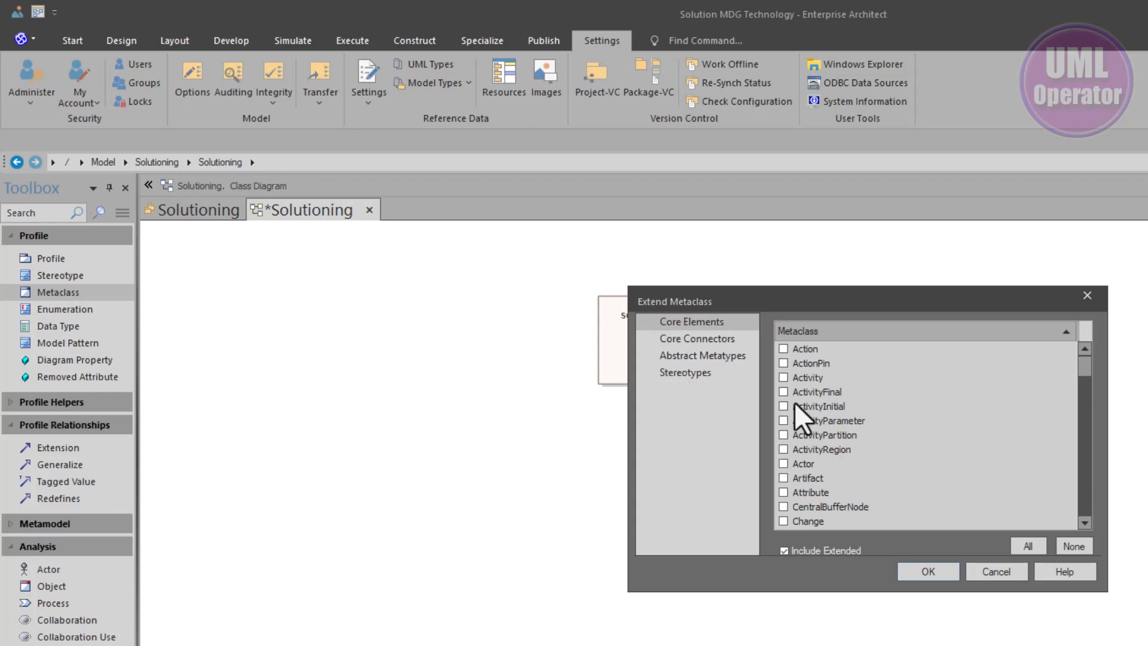
scroll(795, 476, "down", 2)
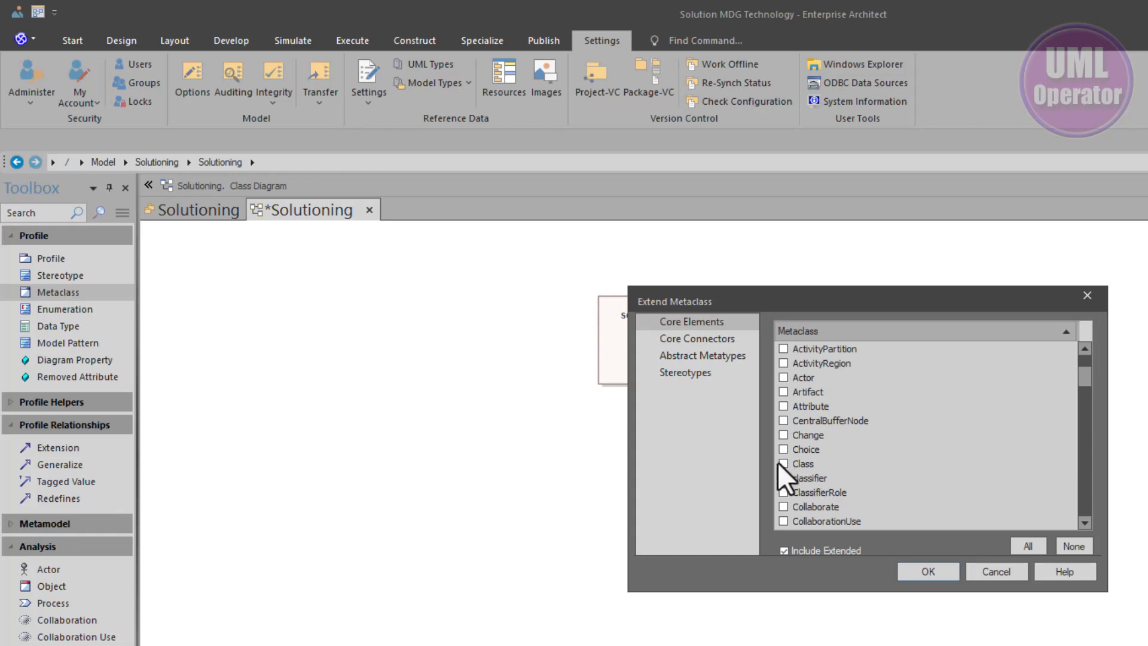
left_click(783, 465)
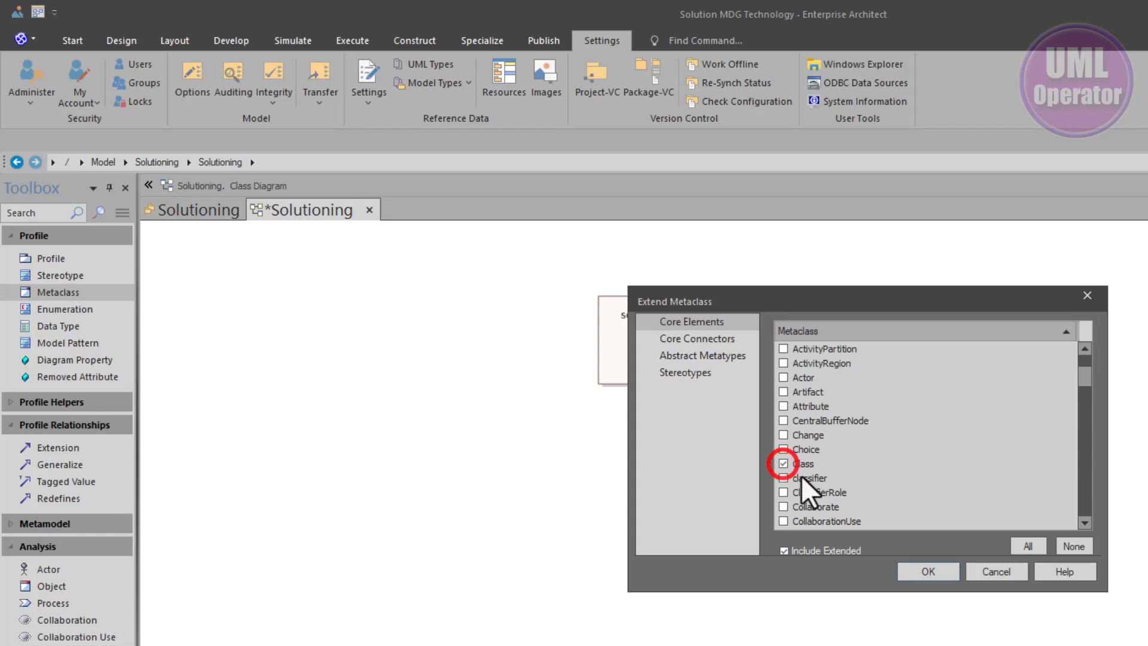
left_click(927, 571)
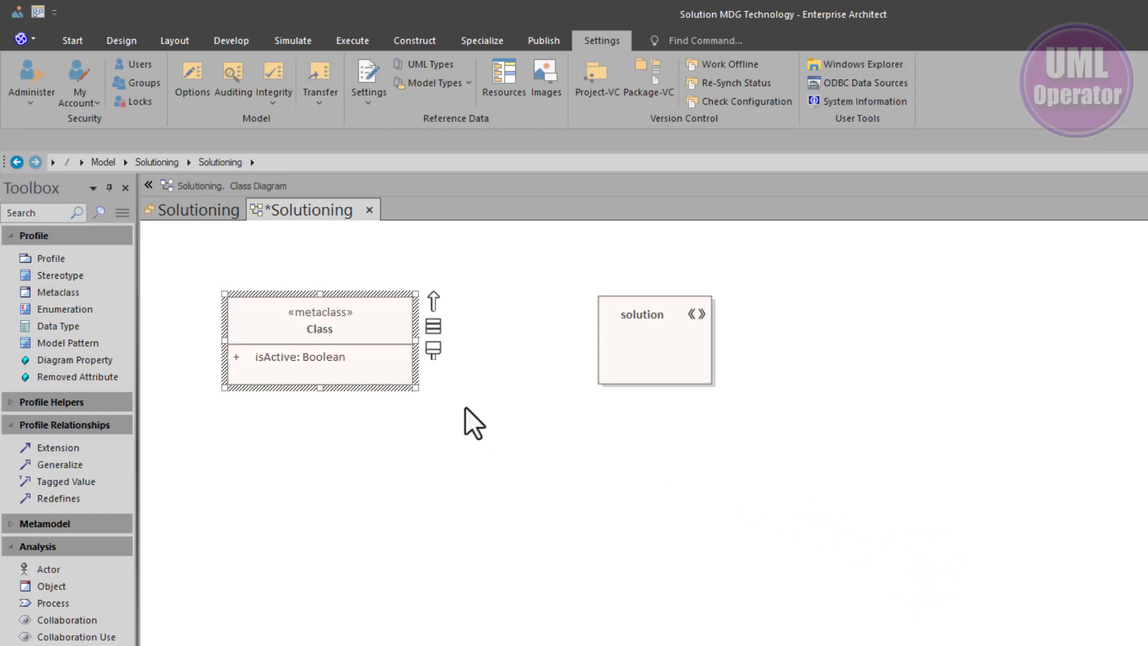
left_click(622, 332)
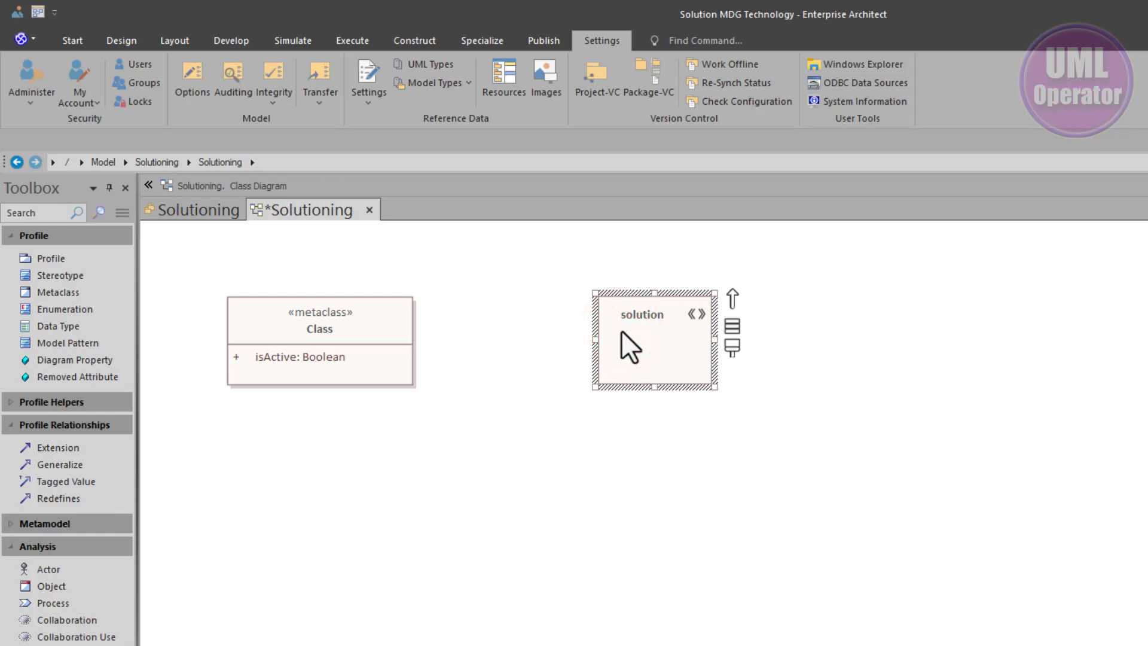
left_click(360, 325)
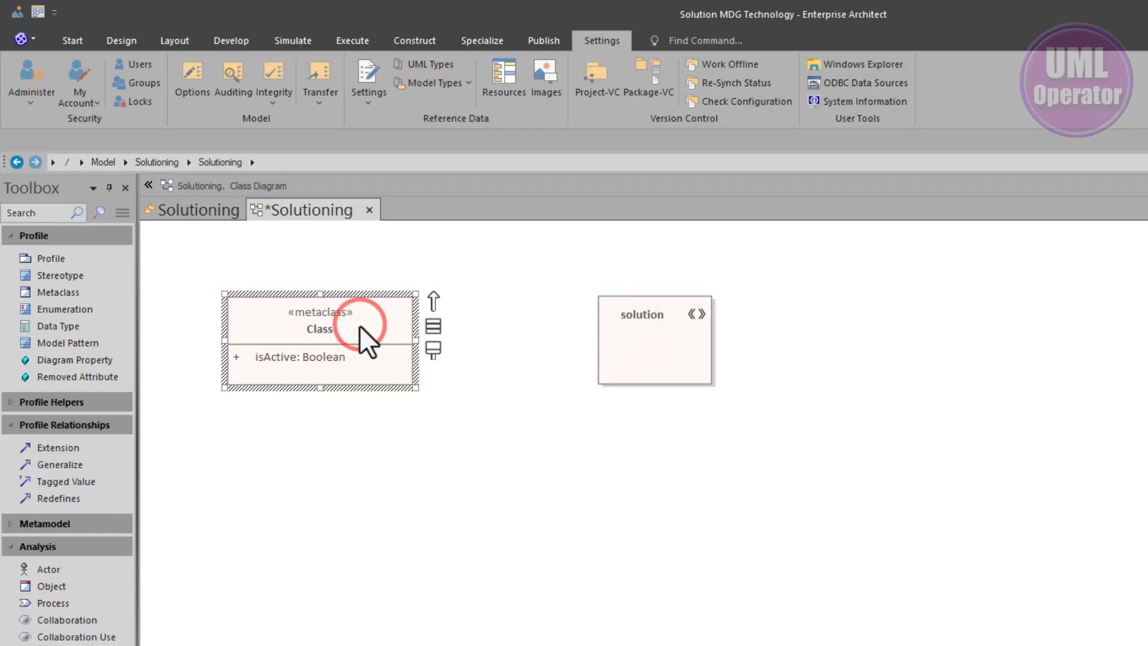
Connect the solution stereotype to the Class metaclass with an Extension relationship
left_click(624, 334)
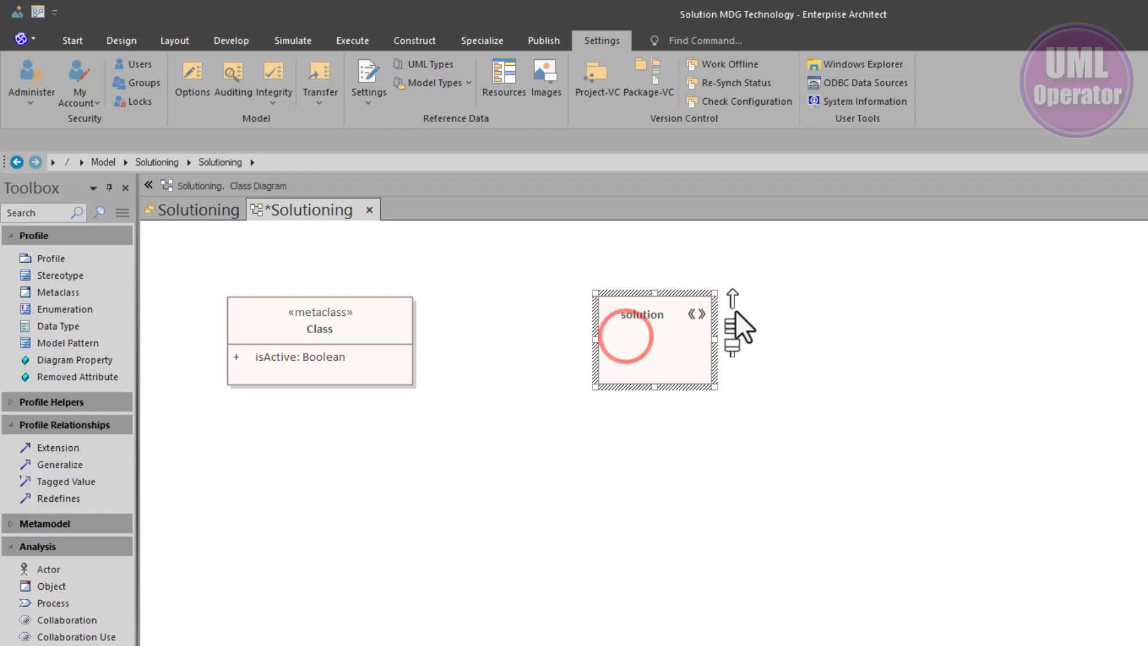
left_click_drag(731, 296, 356, 340)
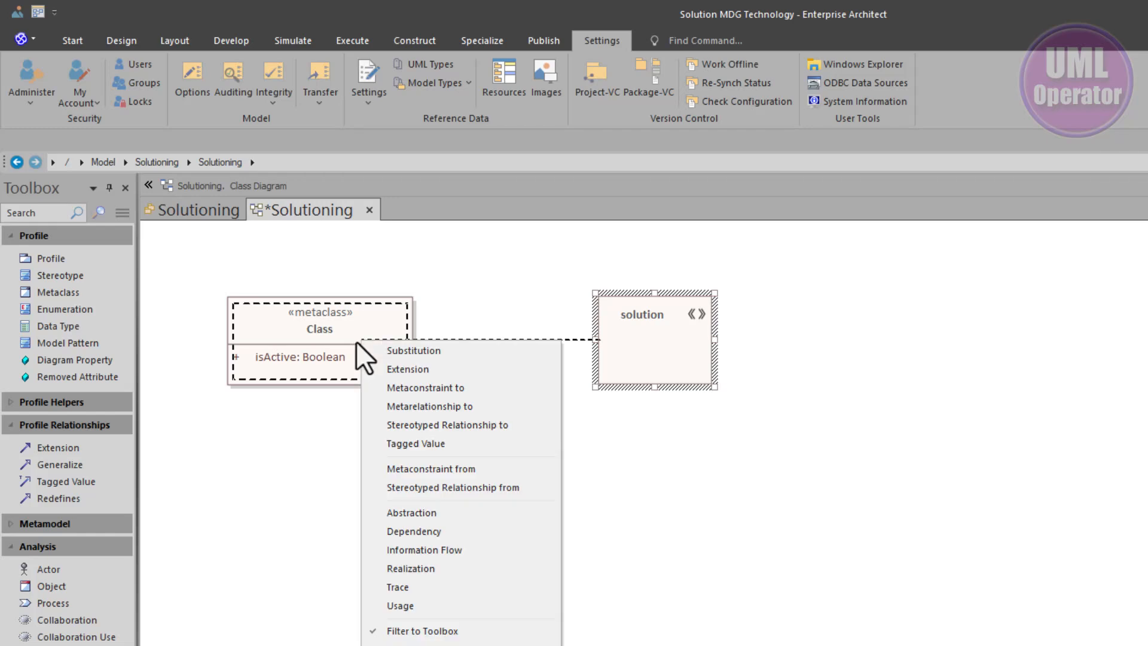
left_click(404, 367)
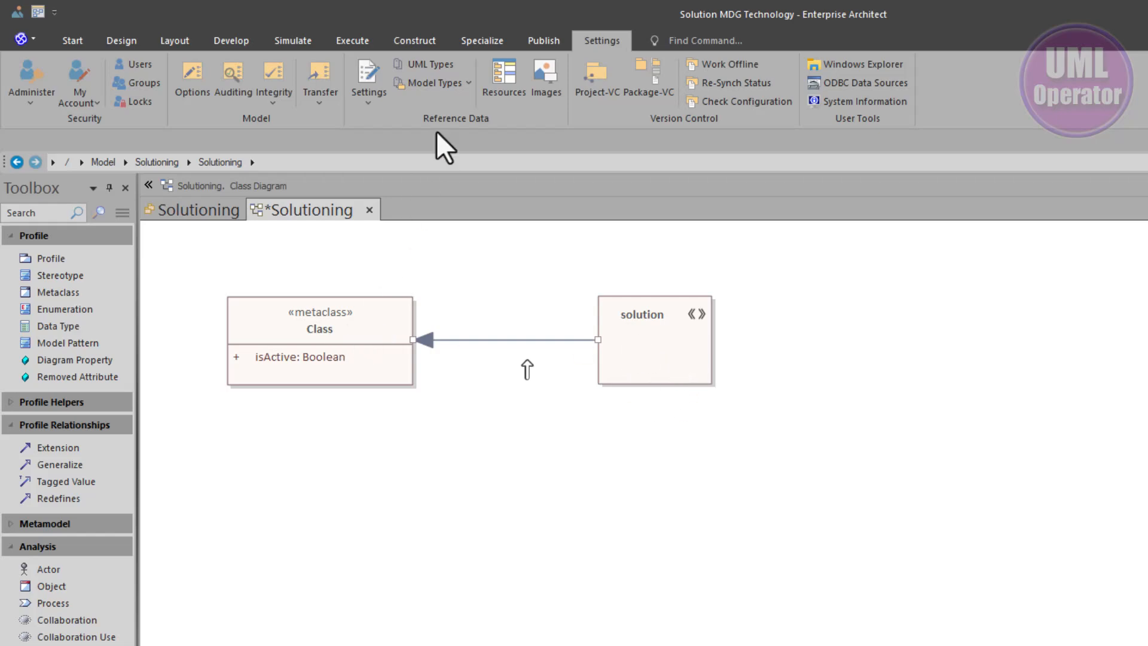
Review the class-based built-in stereotypes such as frameset in the UML Types dialog, then close it
left_click(441, 67)
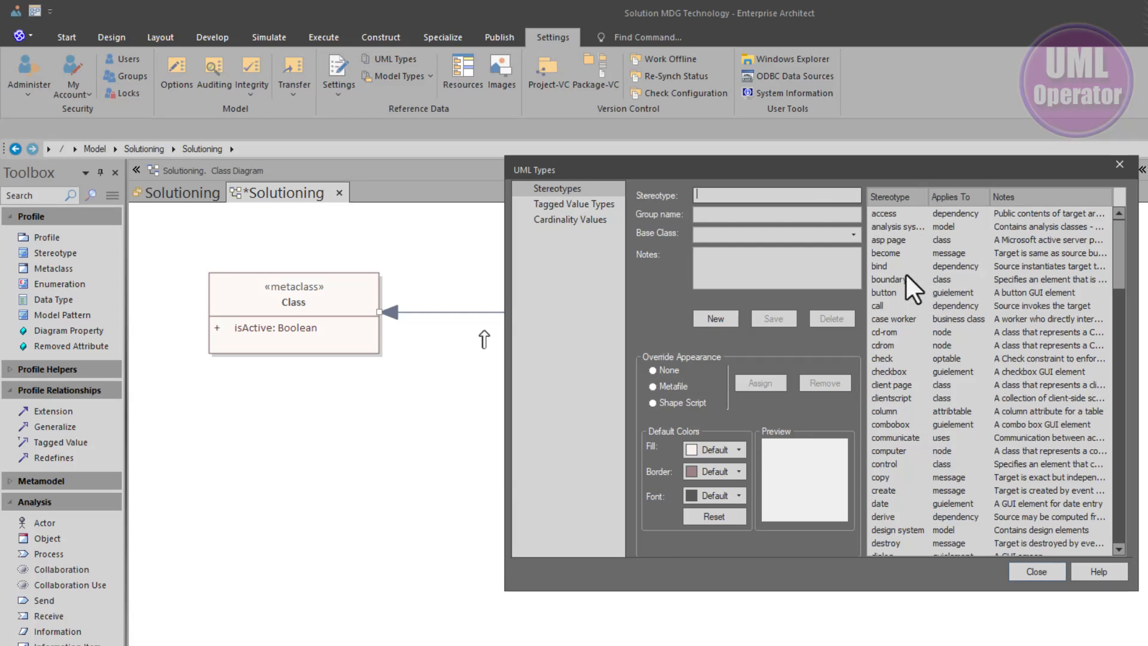
scroll(906, 376, "down", 3)
left_click(961, 196)
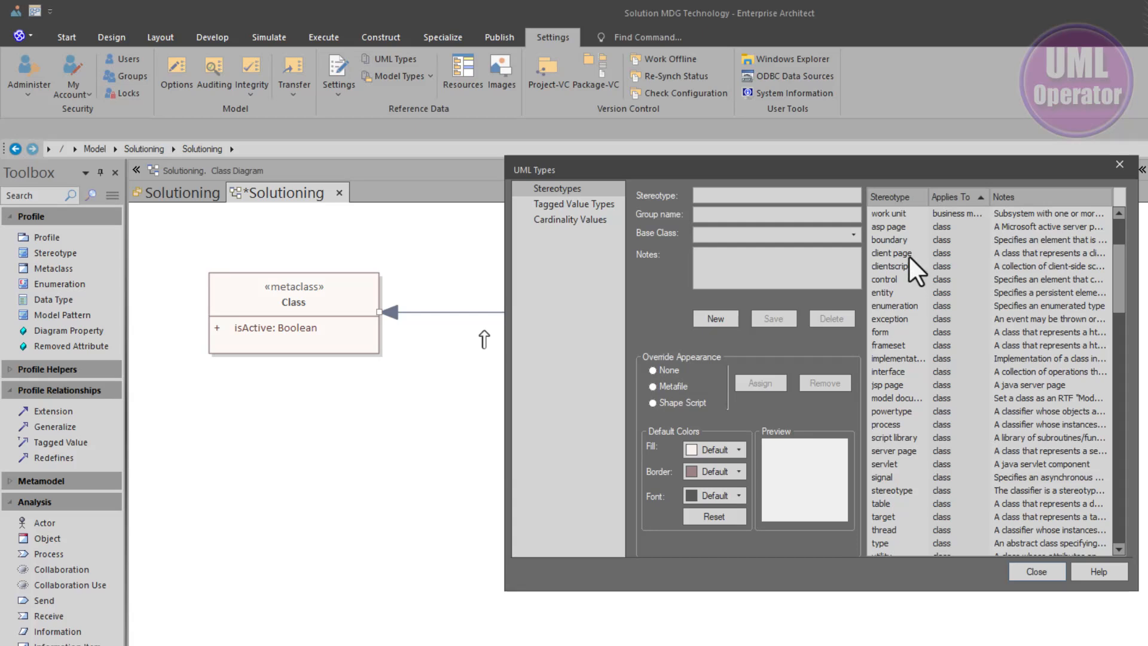
left_click(877, 346)
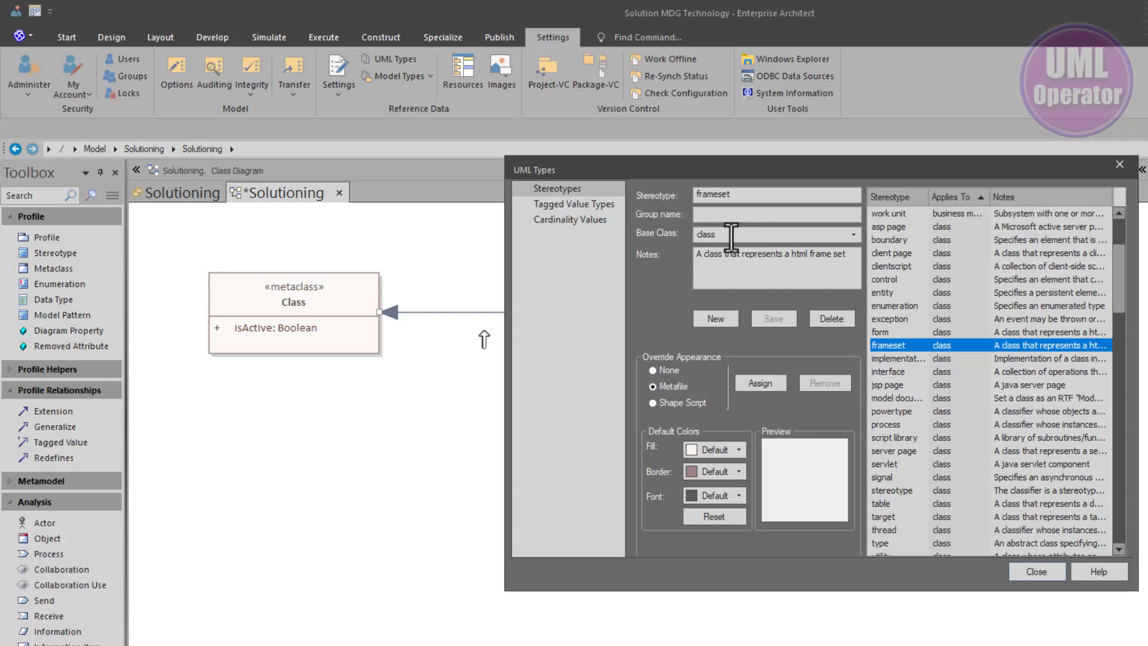
left_click(736, 193)
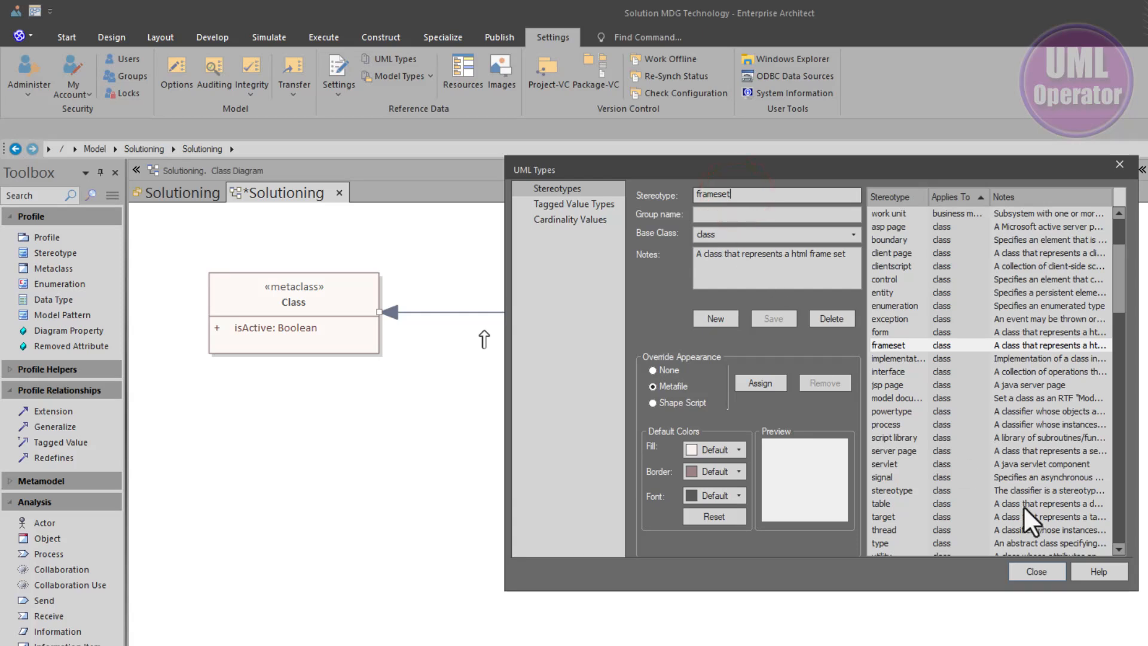
left_click(1037, 573)
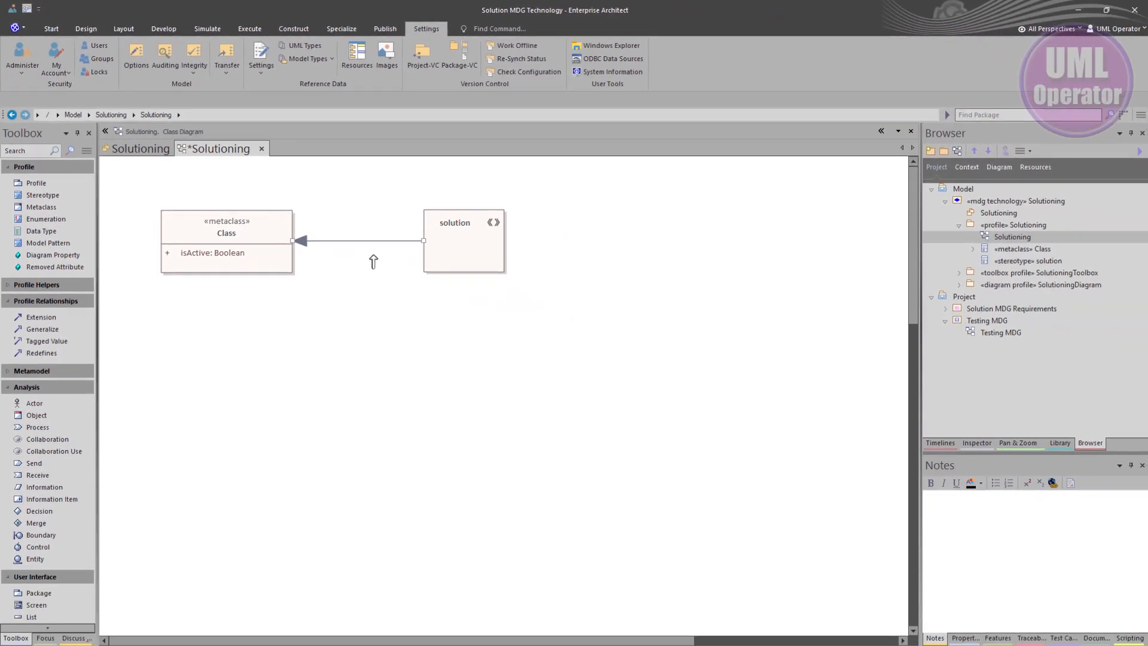
Open the solution stereotype in the Profile Helper and set its Metatype to Solution
left_click(456, 249)
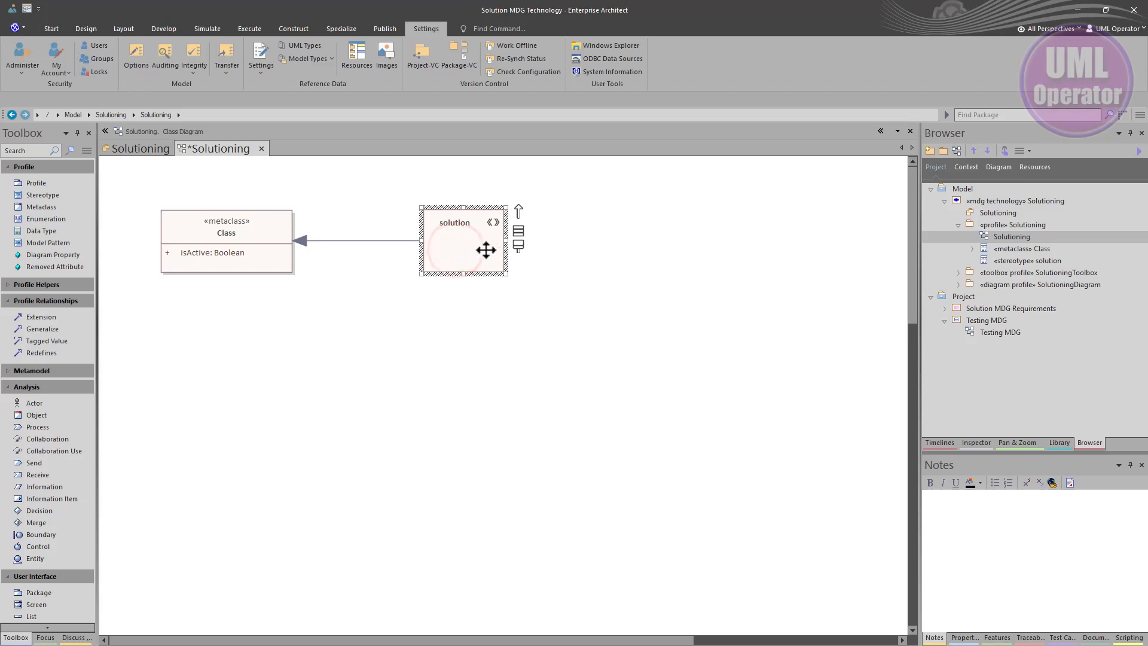
right_click(467, 246)
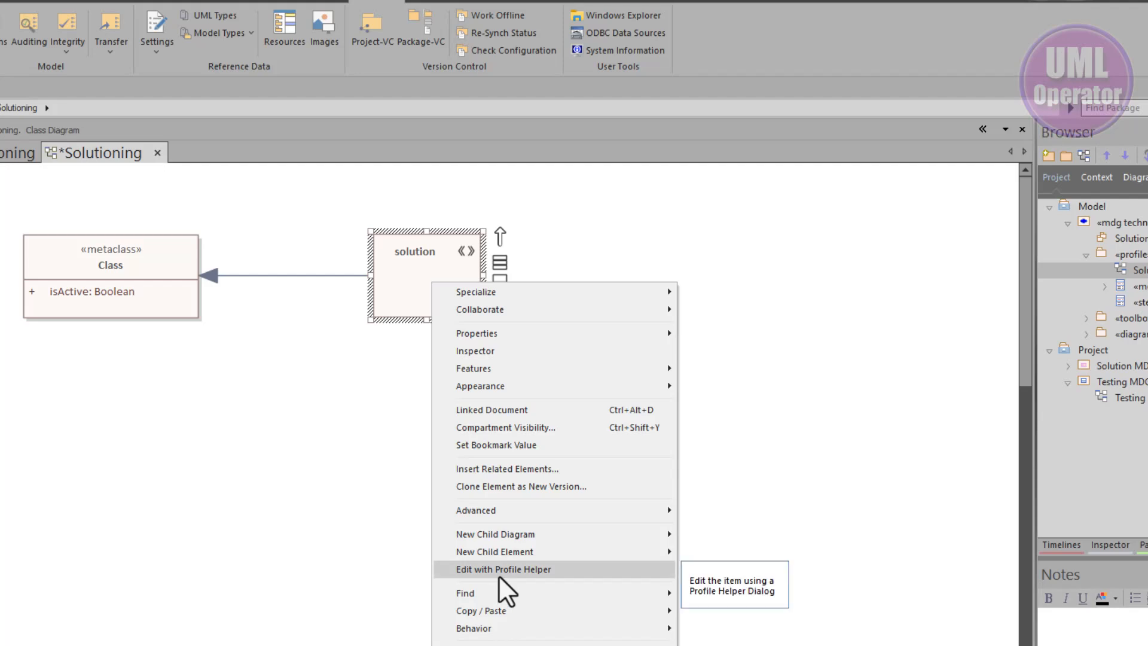
left_click(499, 575)
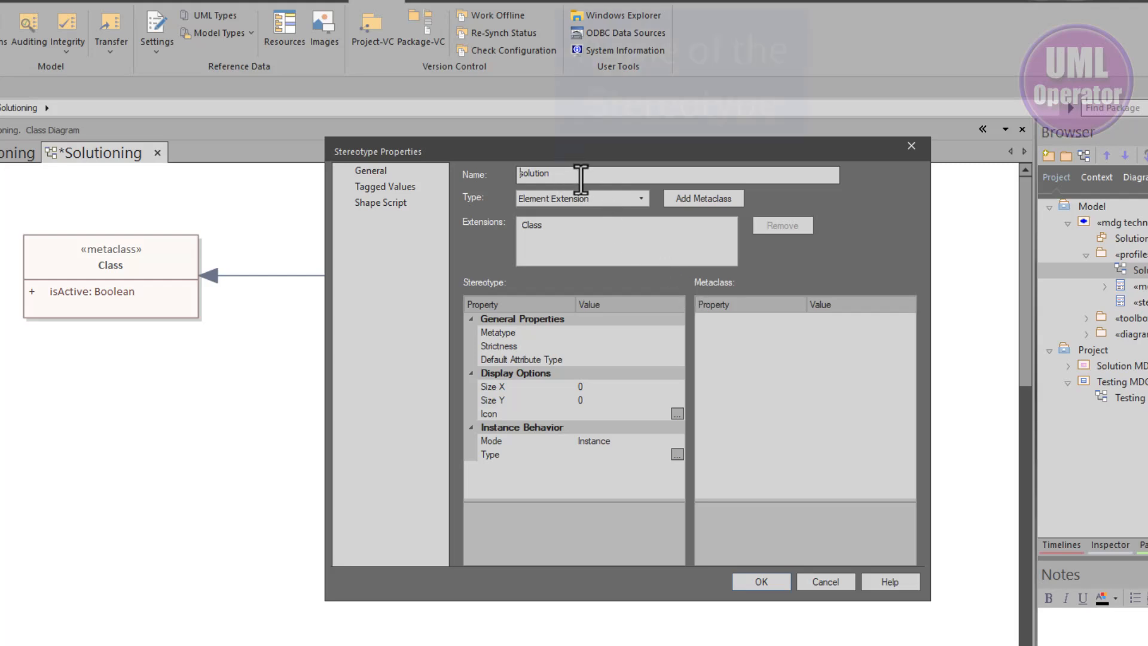
double_click(524, 173)
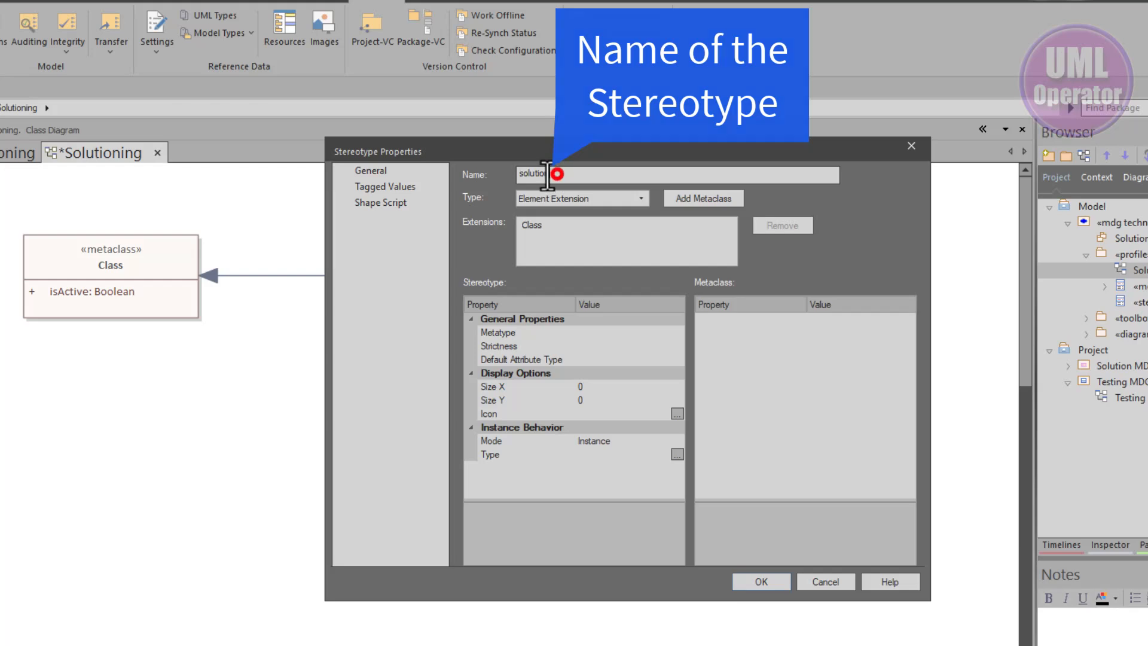
left_click(526, 227)
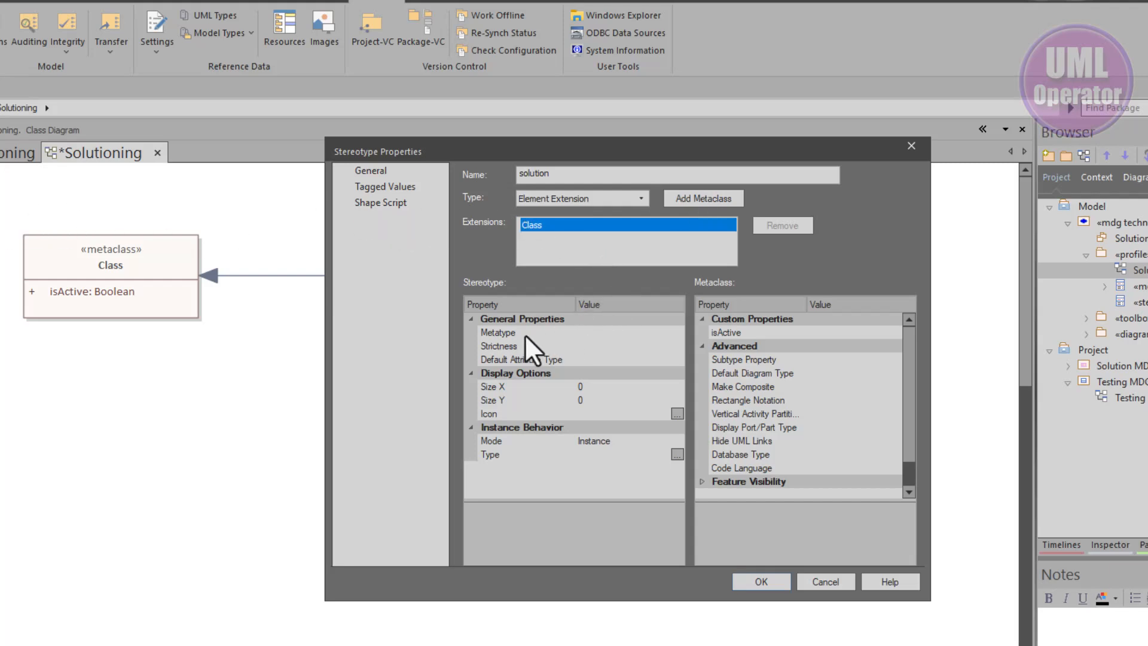
left_click(580, 333)
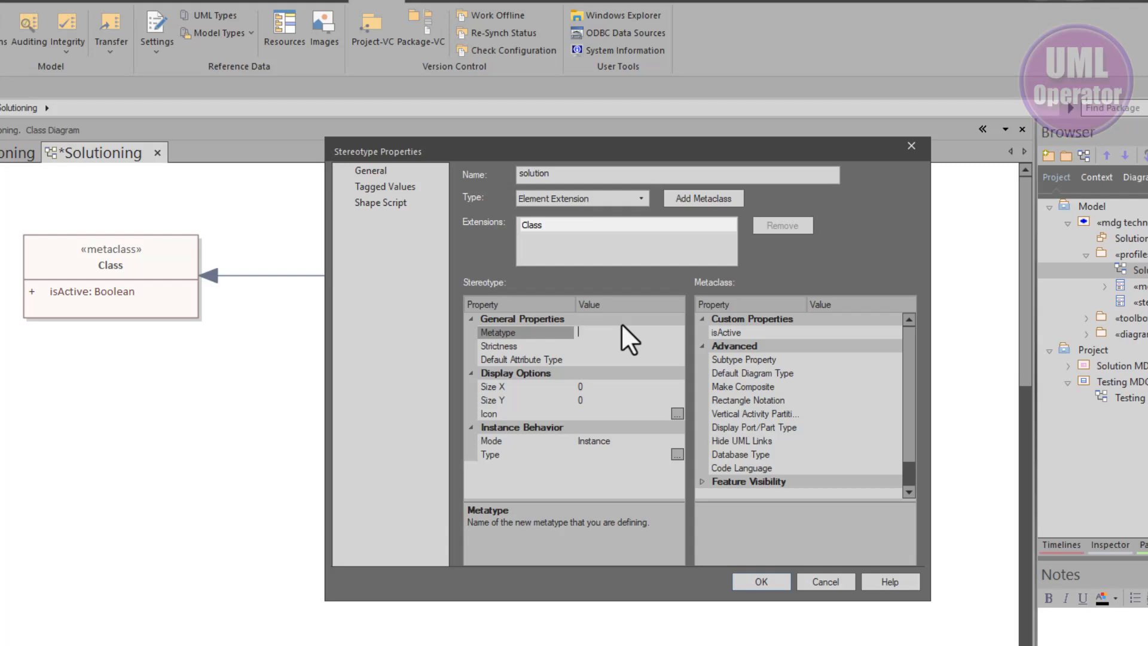
type("Solution")
Browse the Class metaclass's Feature Visibility settings and apply the stereotype properties
left_click(705, 479)
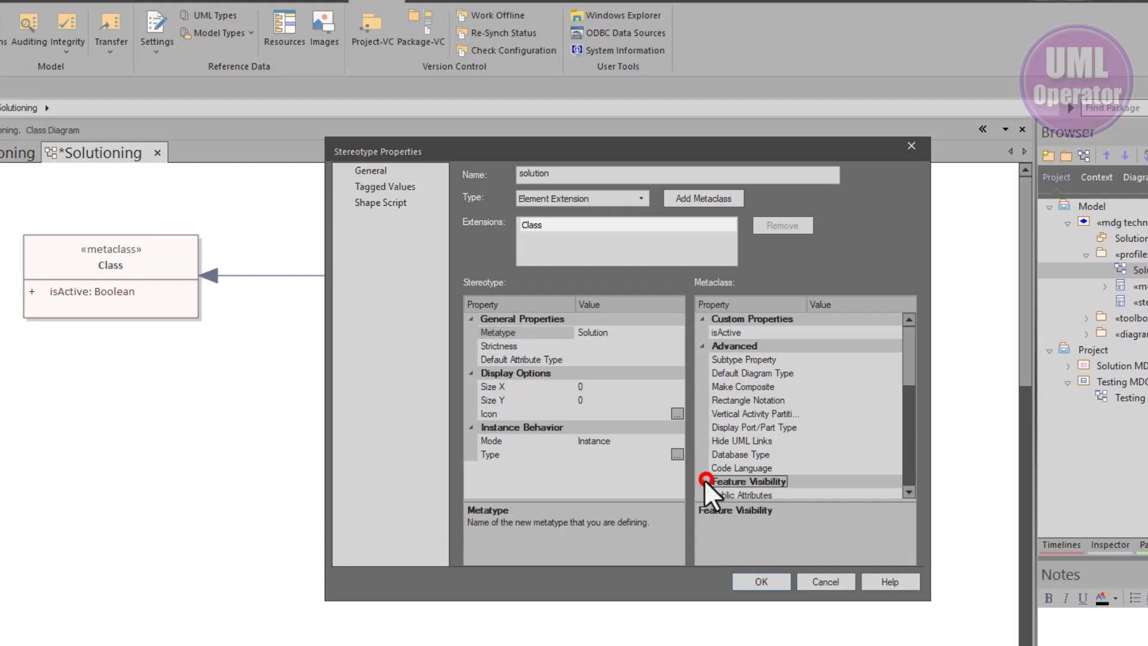
scroll(713, 480, "down", 2)
scroll(714, 482, "down", 4)
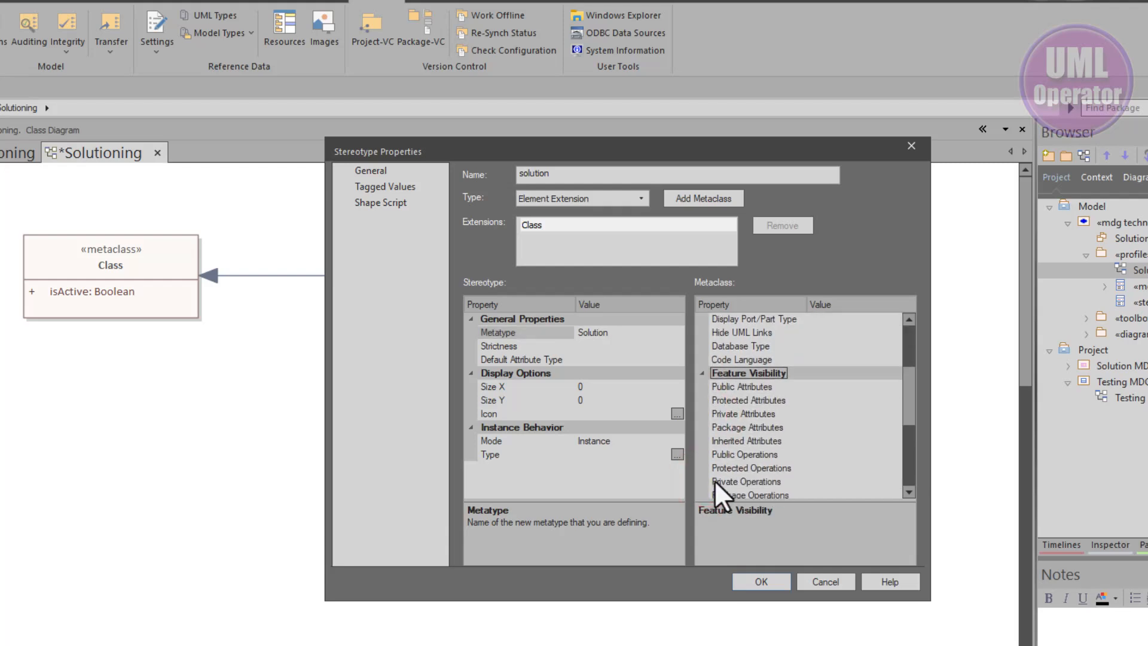
scroll(716, 479, "down", 1)
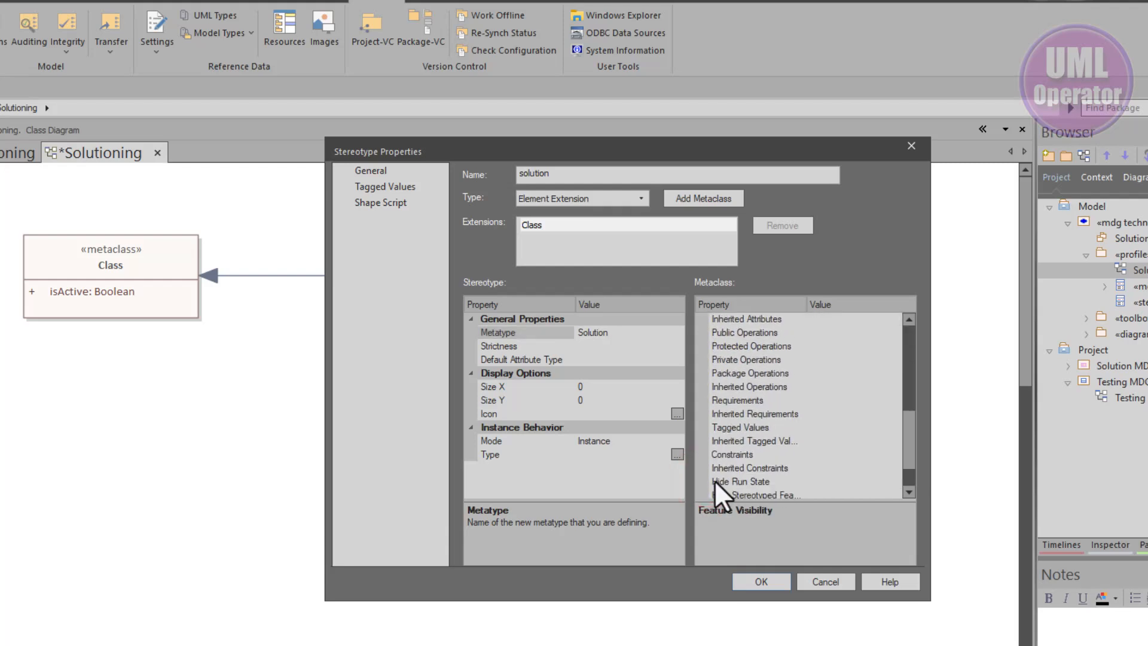
scroll(716, 479, "down", 1)
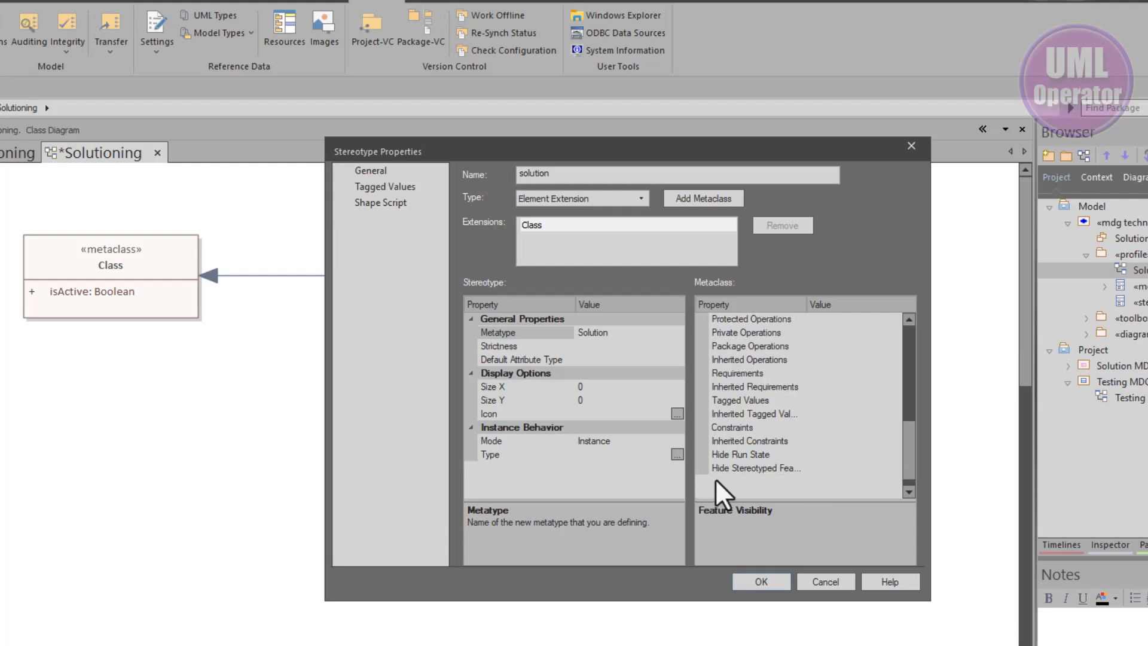
scroll(715, 478, "up", 6)
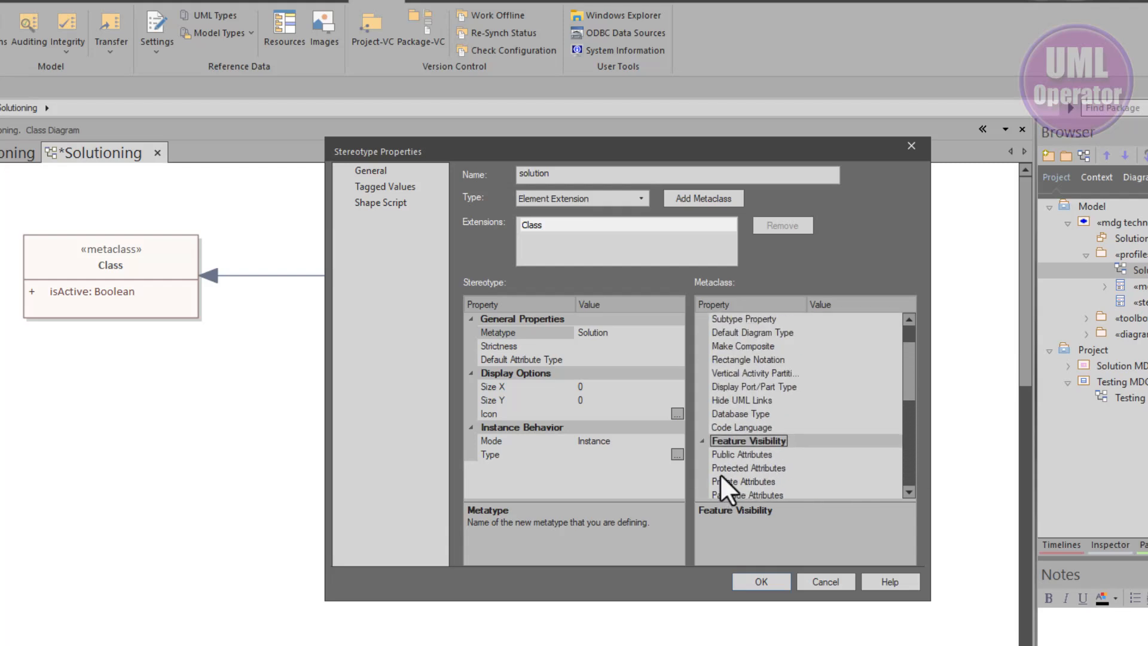
scroll(721, 476, "up", 1)
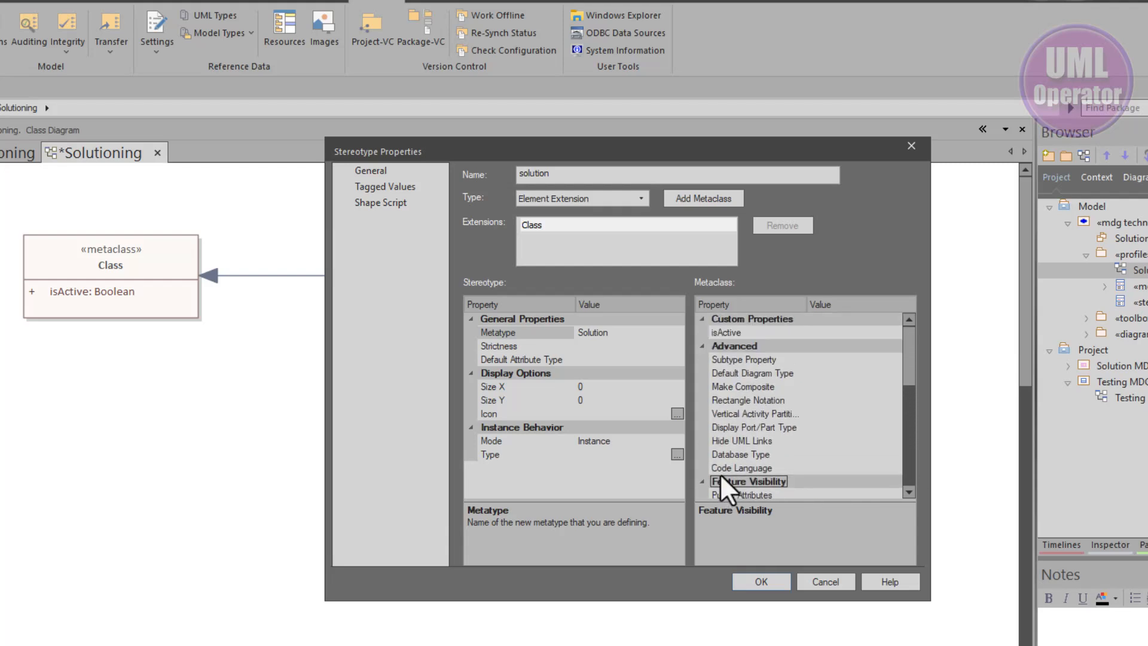
left_click(760, 582)
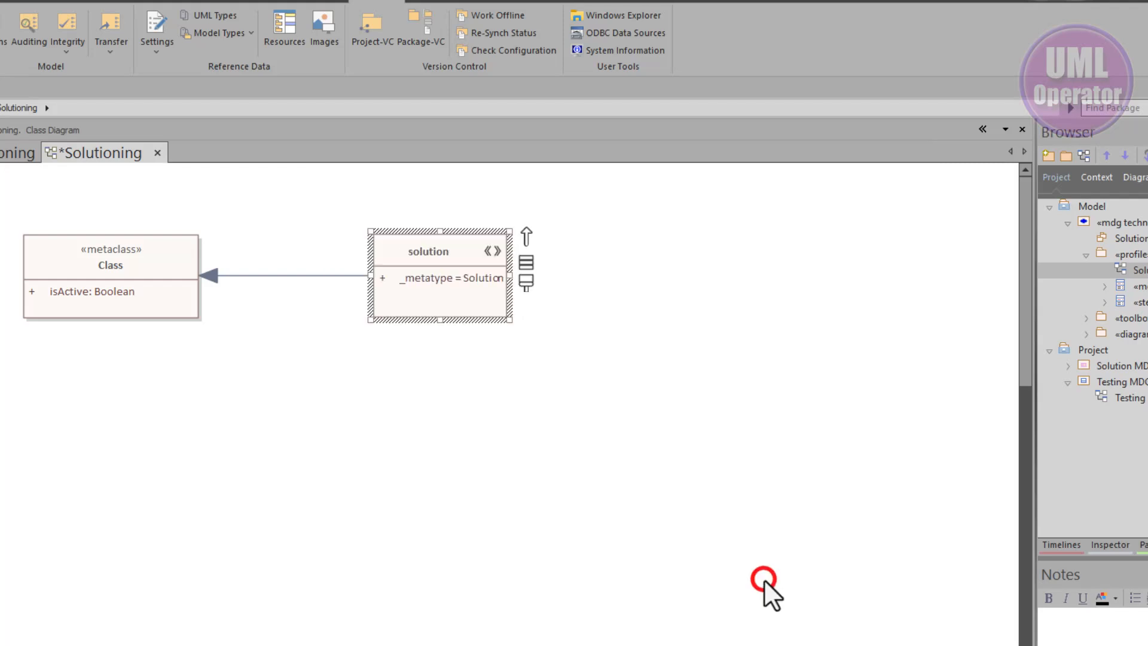
Dock the Features window beneath the diagram and inspect the solution stereotype's _metatype attribute and its initial value
left_click(424, 284)
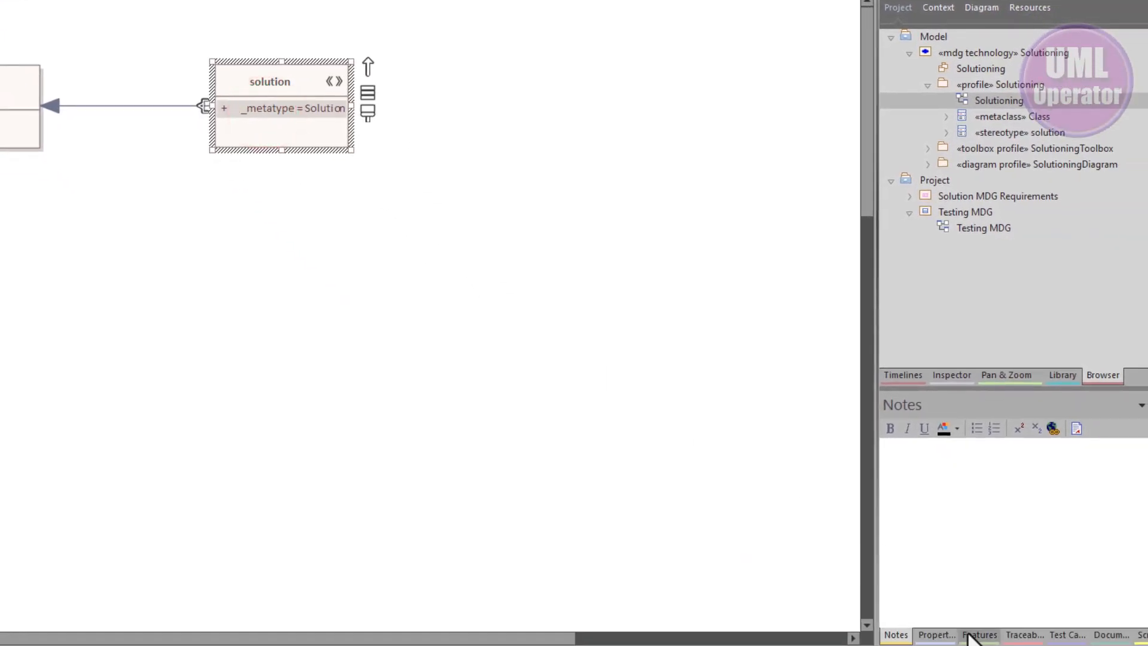
left_click(971, 636)
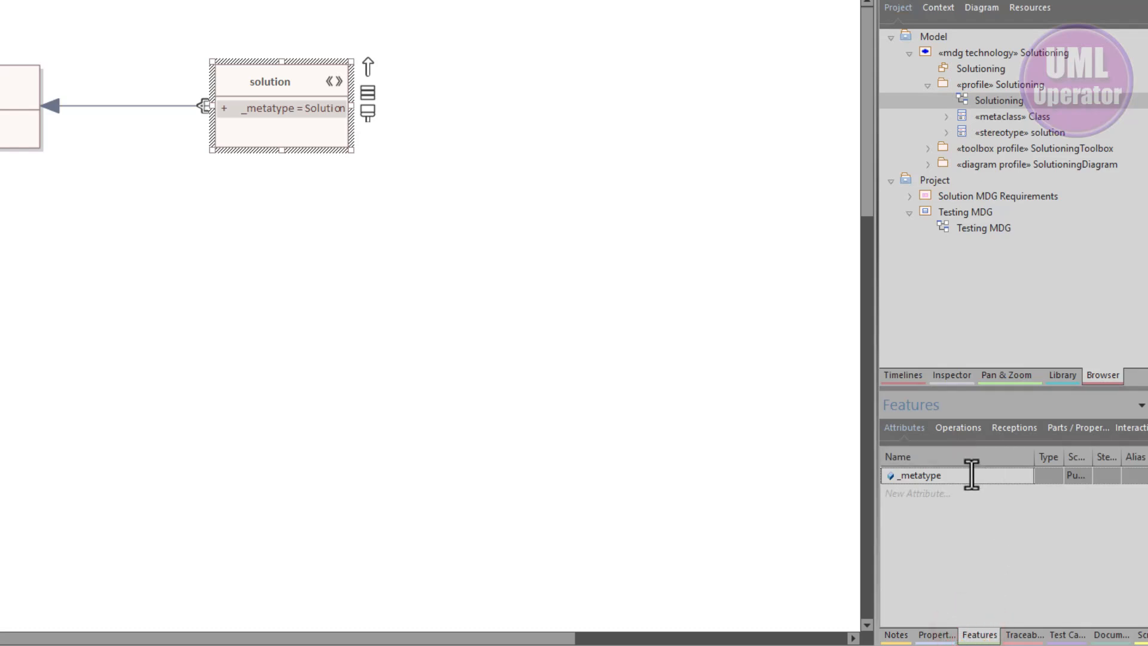
left_click(972, 474)
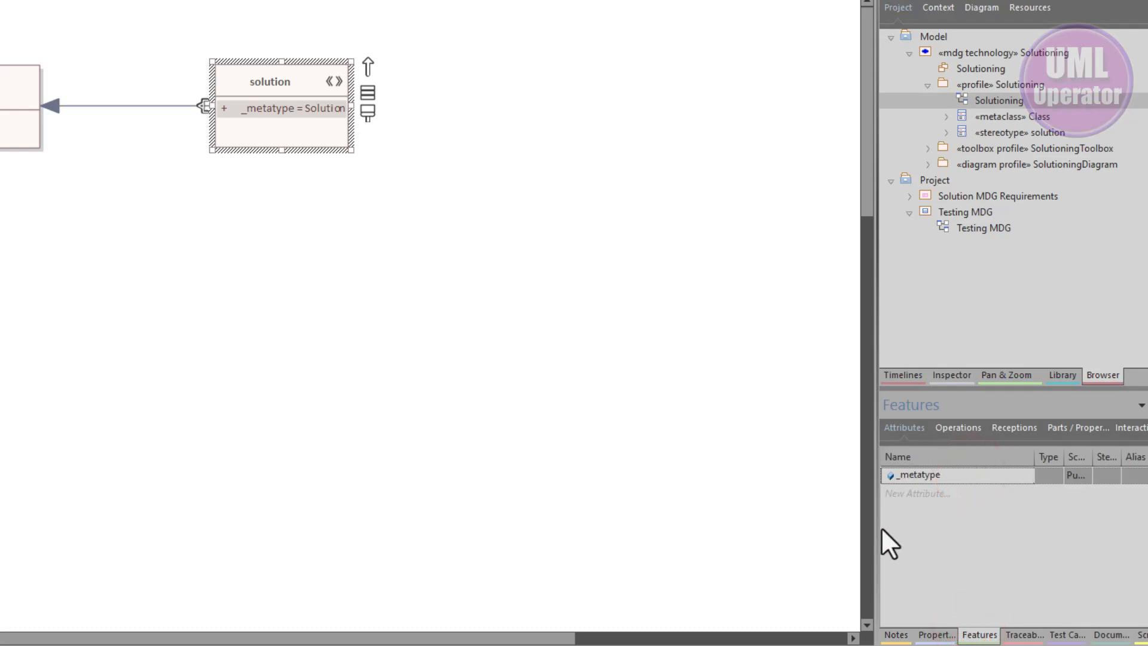
left_click(984, 635)
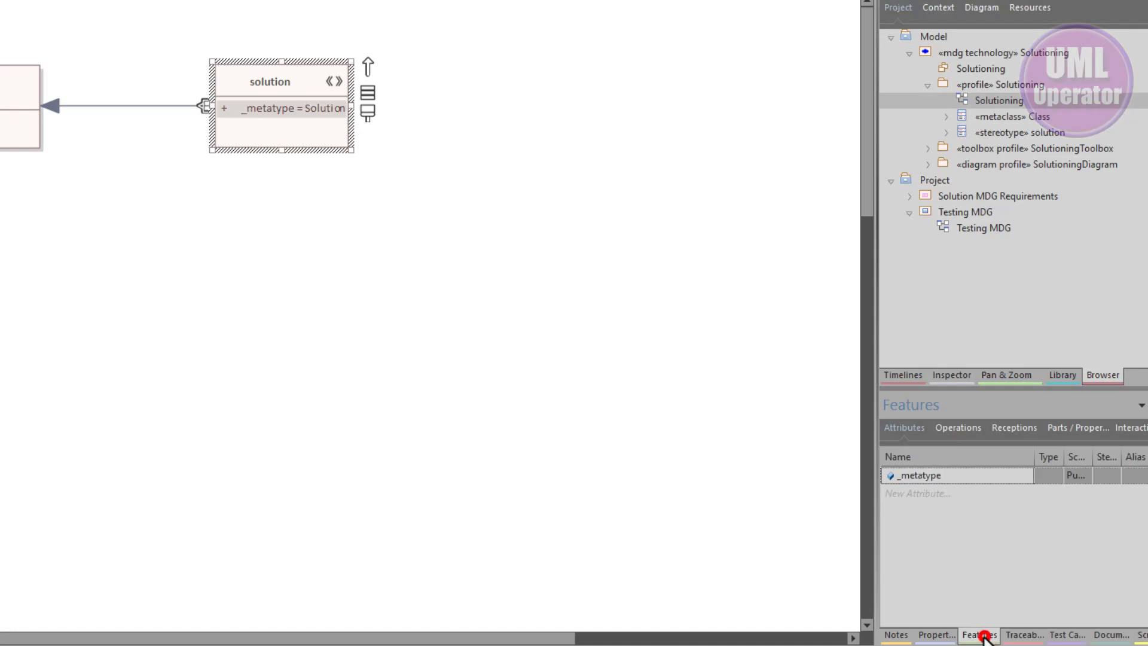
left_click_drag(984, 635, 575, 350)
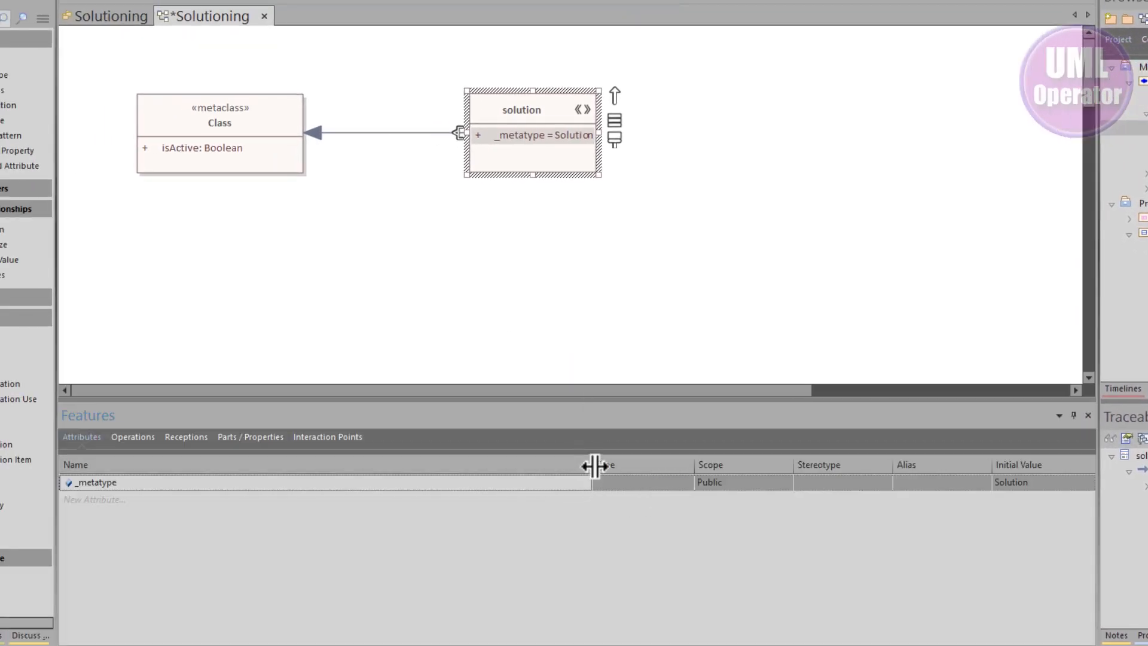
left_click_drag(592, 465, 179, 465)
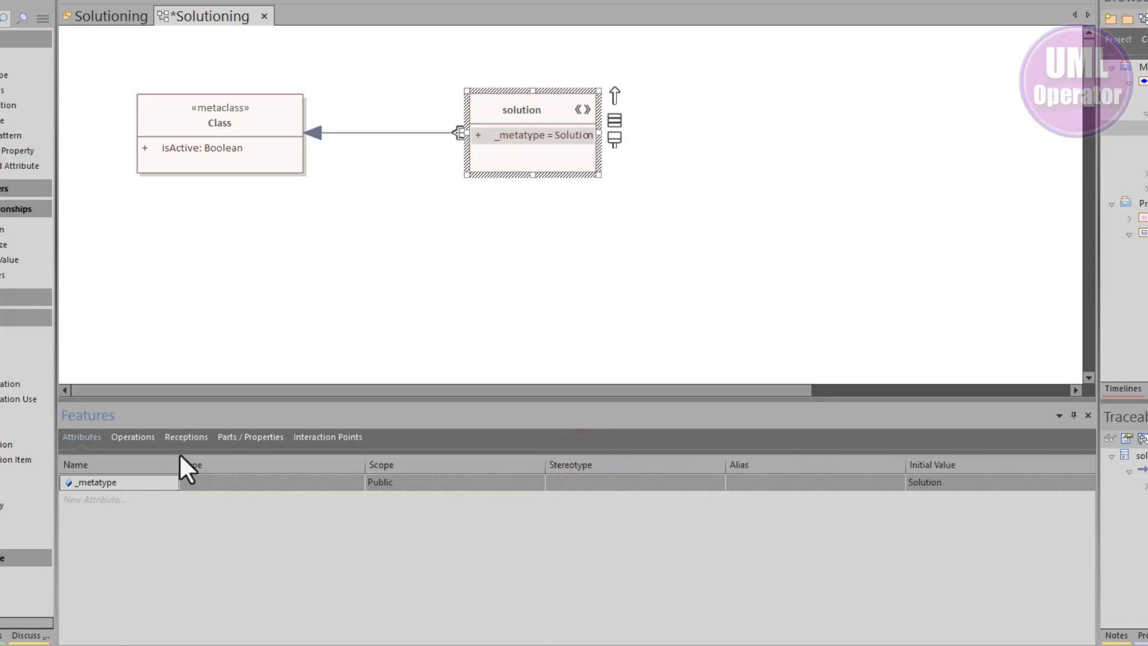
left_click(966, 481)
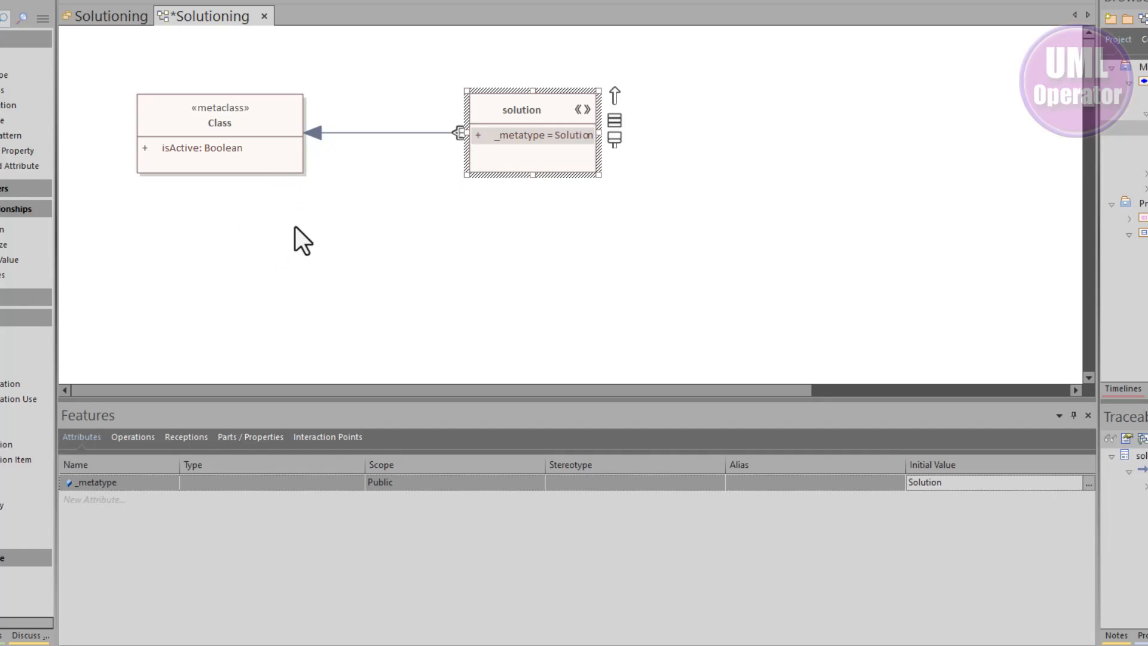
left_click(256, 159)
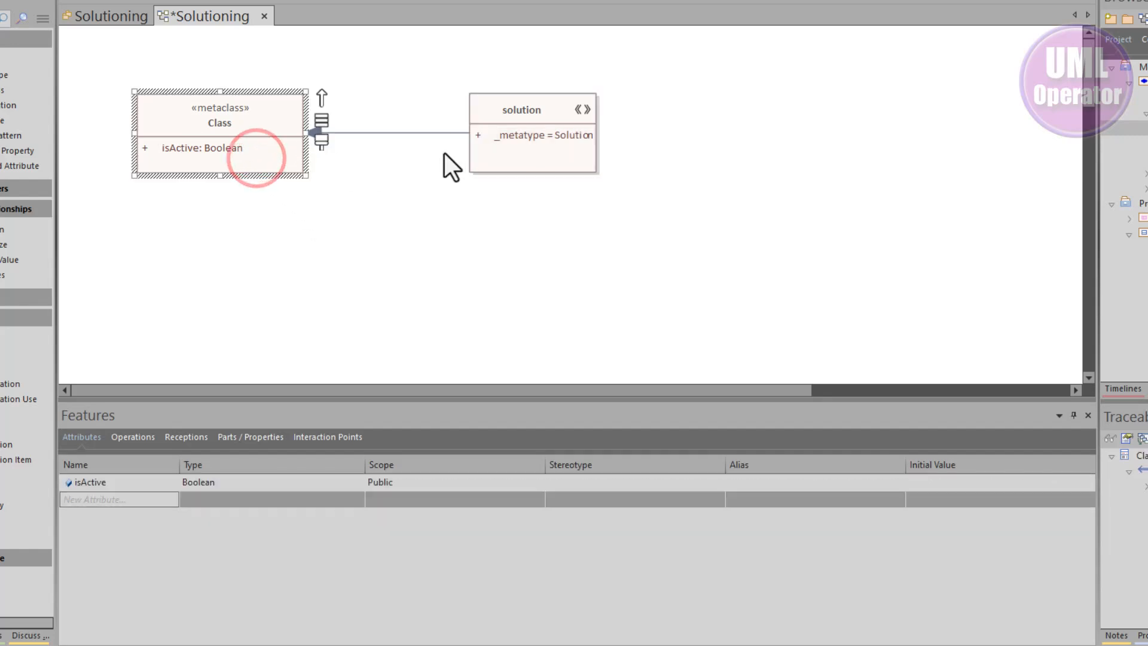
left_click(489, 142)
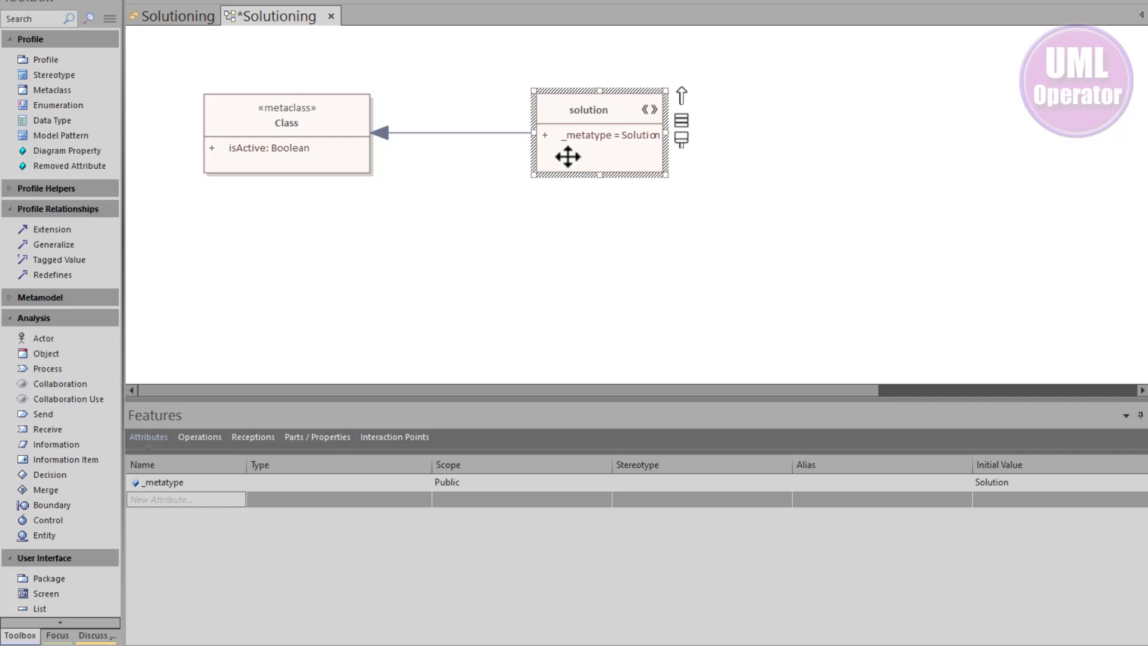
right_click(567, 157)
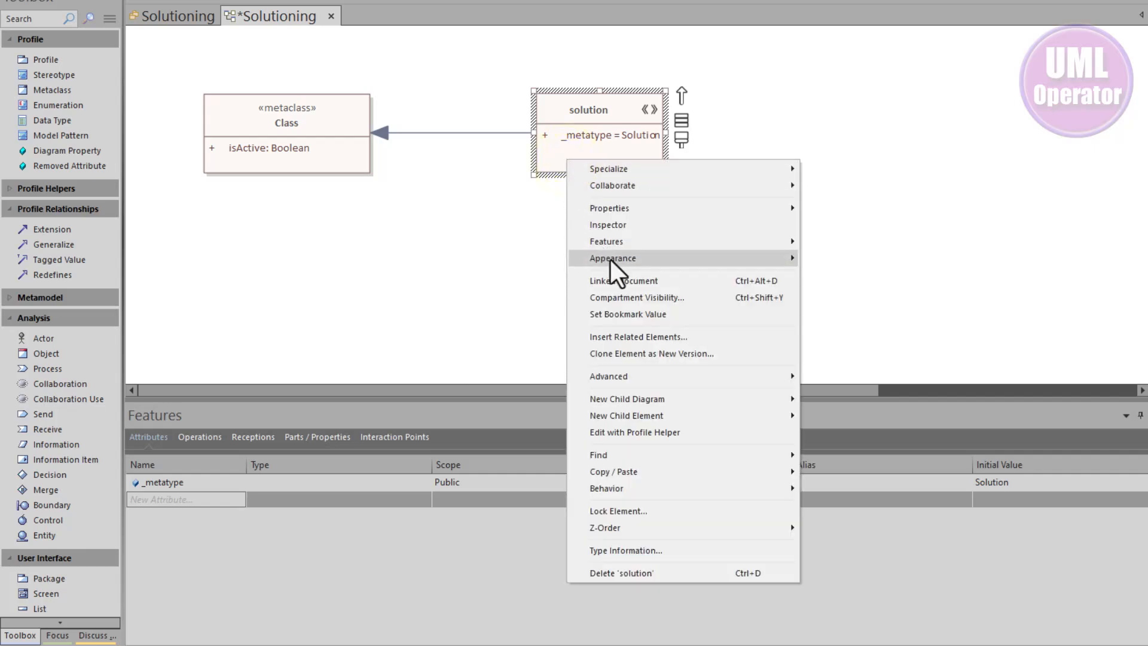
left_click(648, 433)
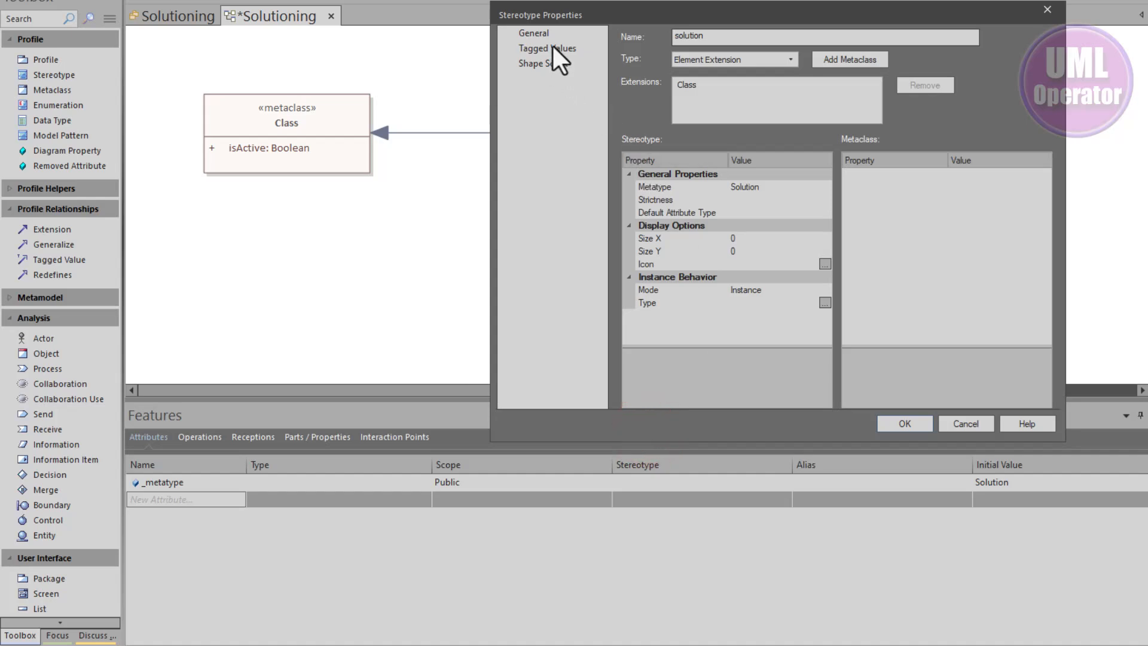
left_click(552, 48)
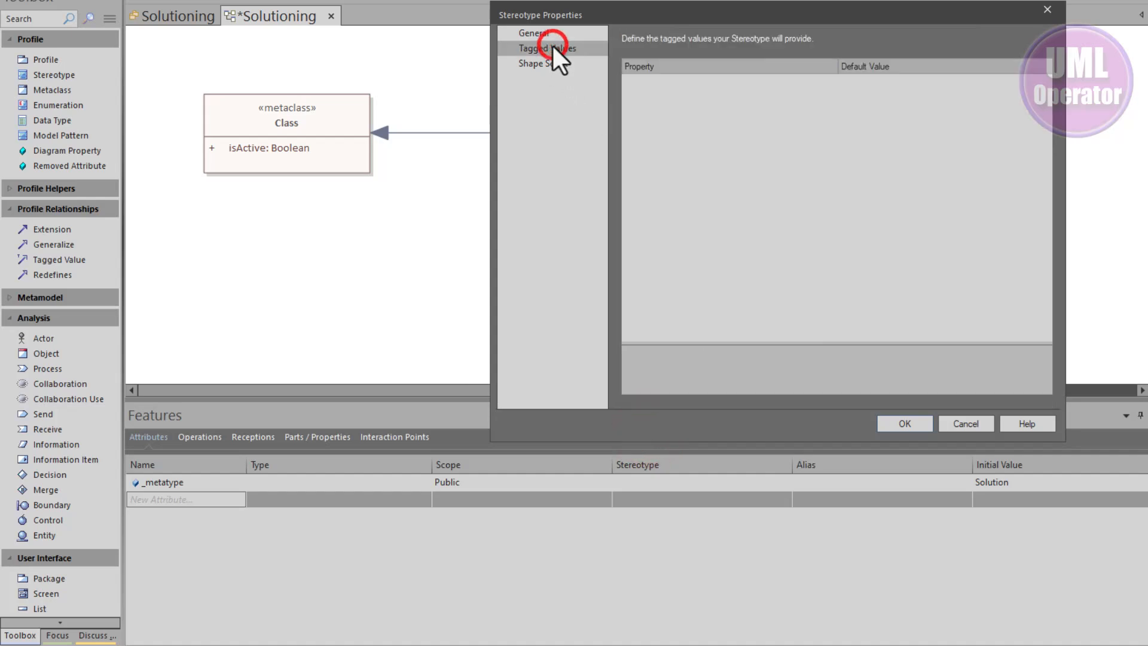
right_click(699, 120)
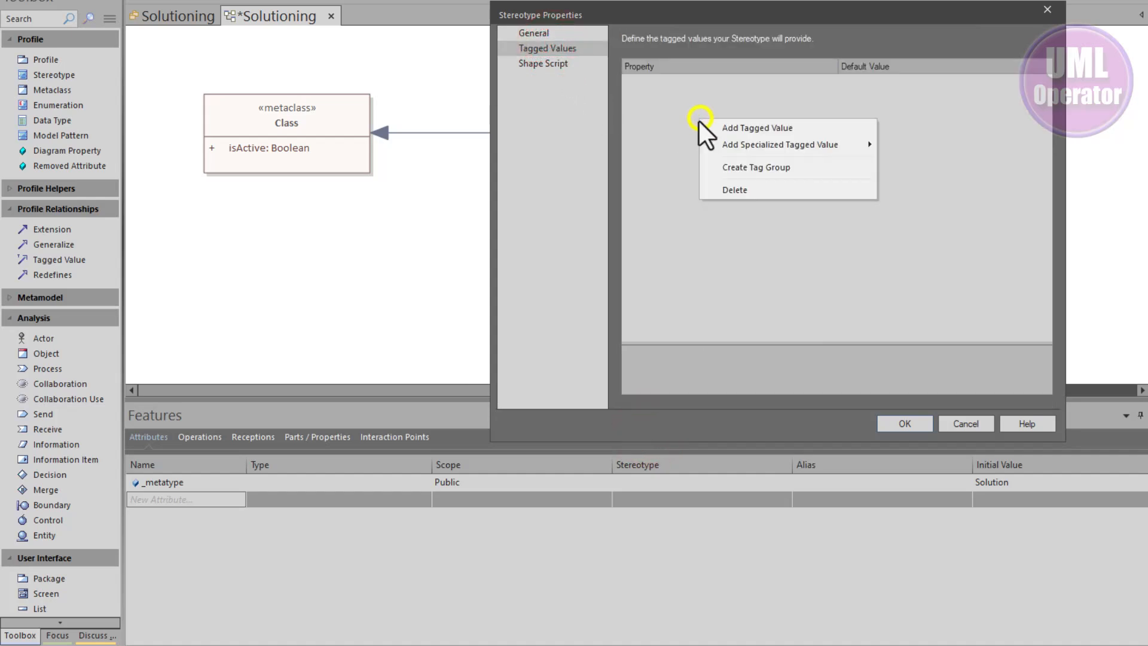
left_click(731, 127)
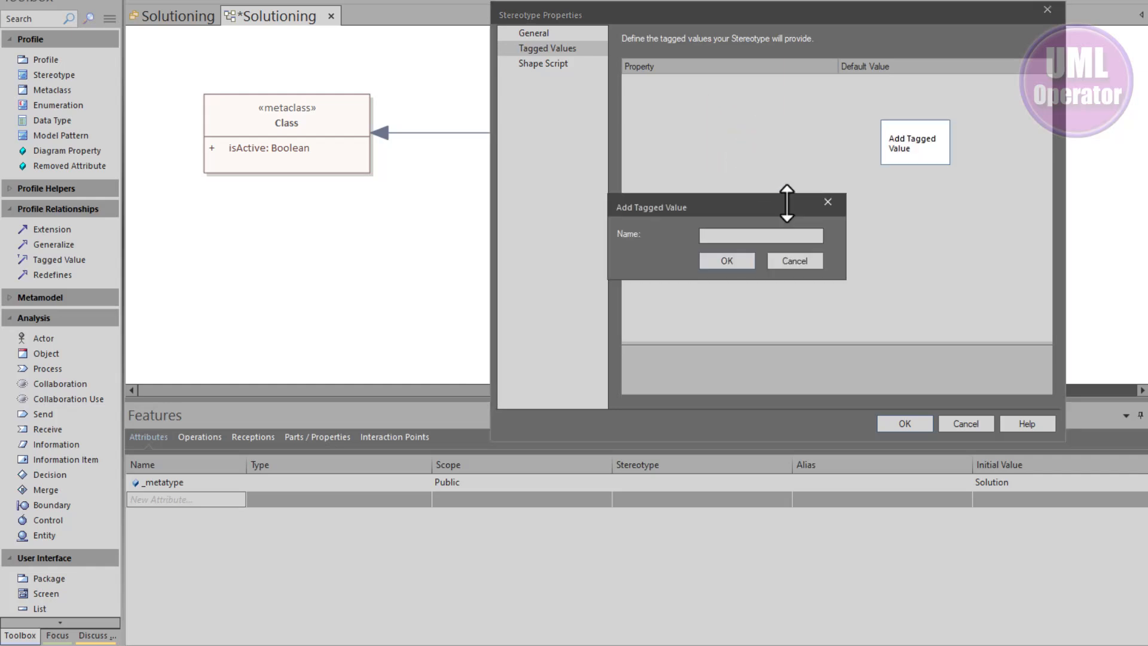
left_click(795, 262)
right_click(715, 158)
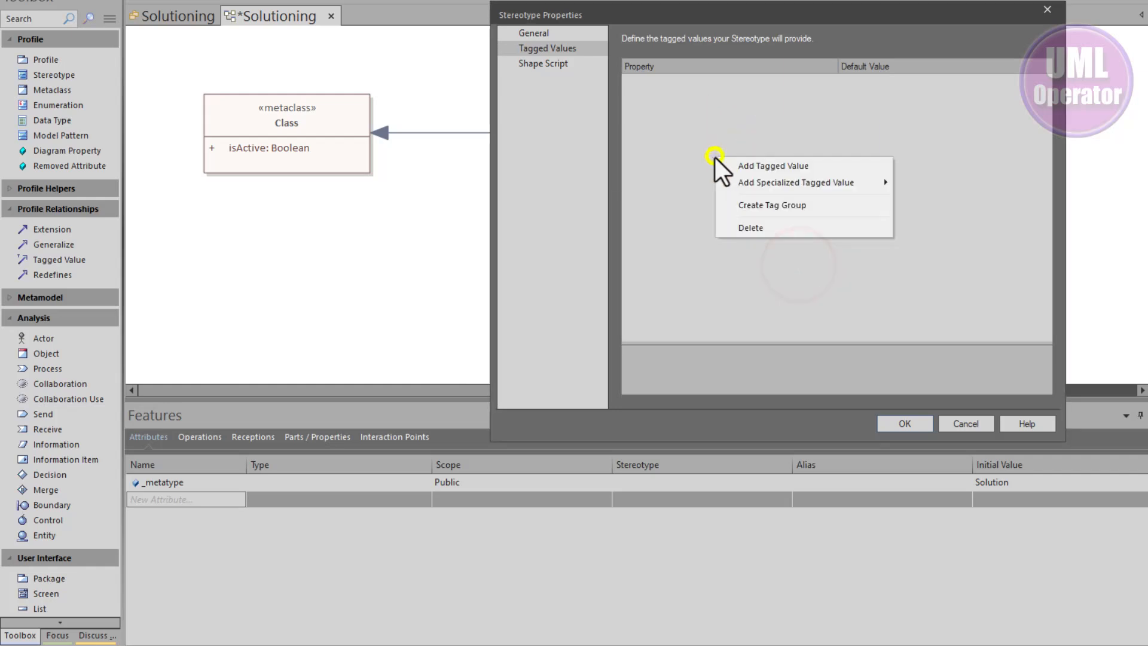
mouse_move(766, 186)
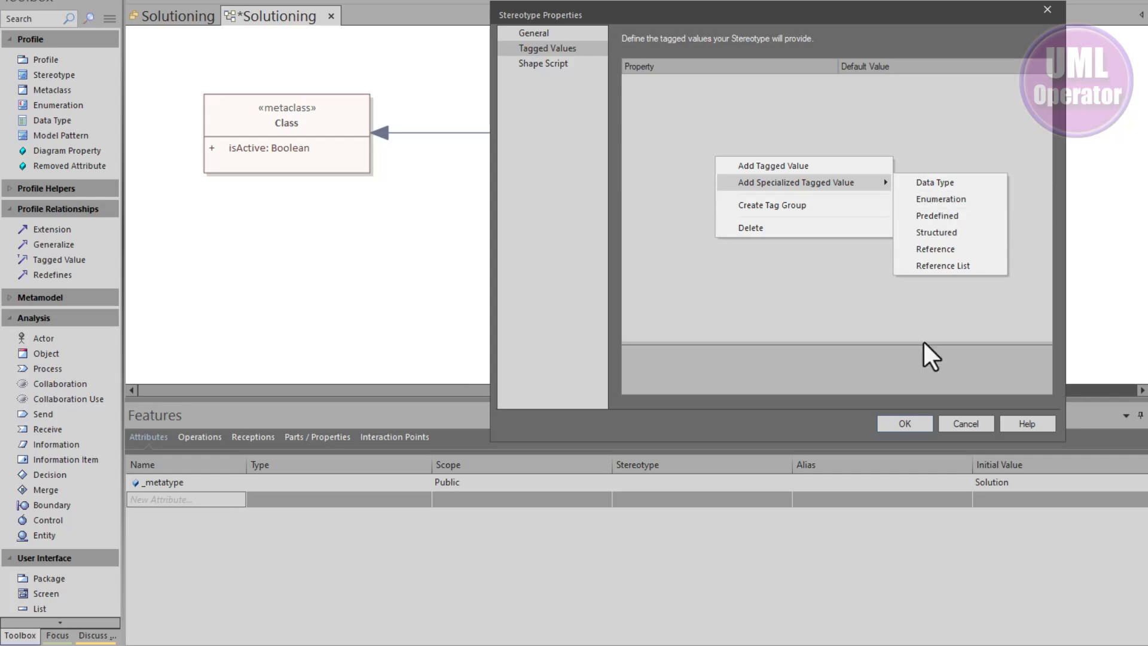
left_click(955, 423)
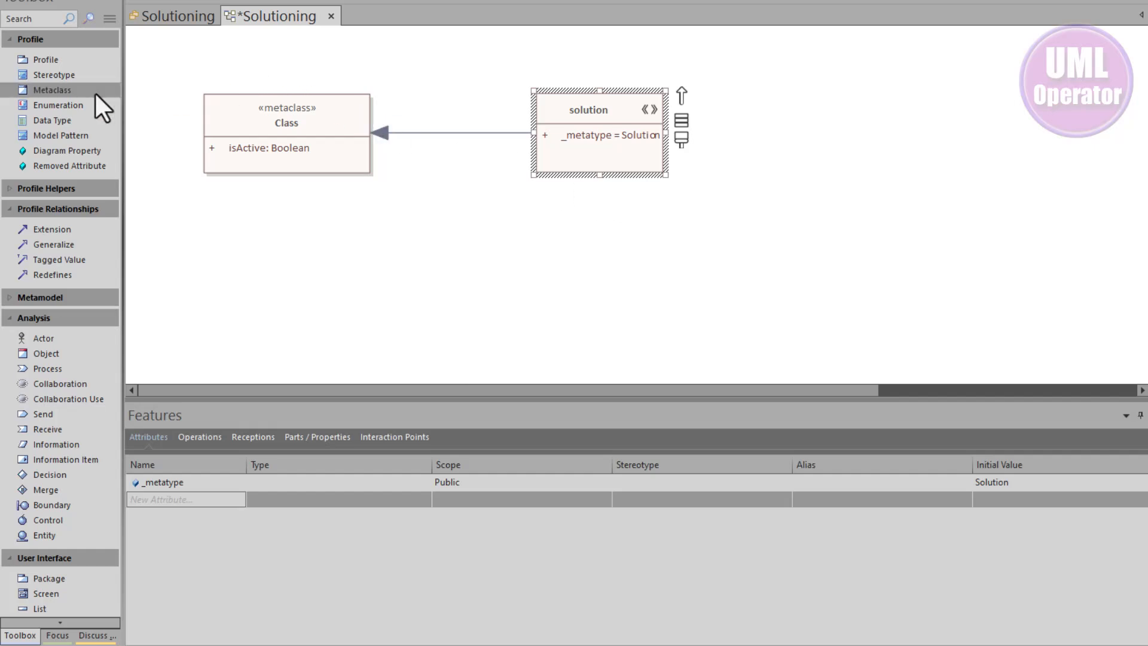
Add an enumeration named ImpactType to the profile diagram below the Class metaclass
left_click_drag(56, 103, 349, 209)
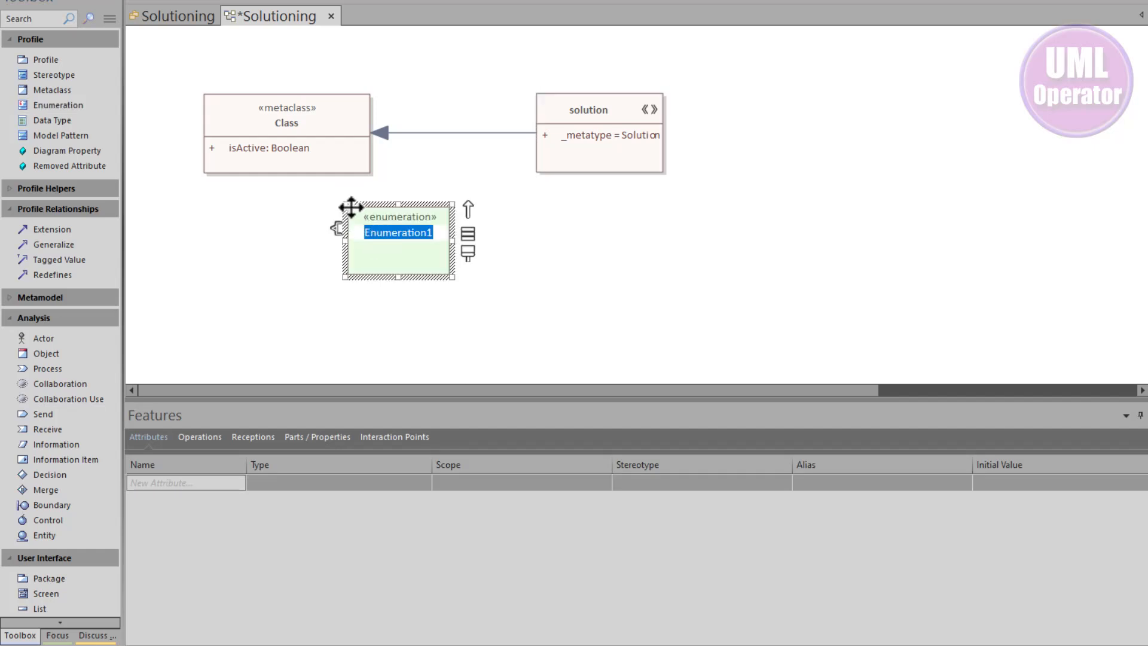
type("Impa")
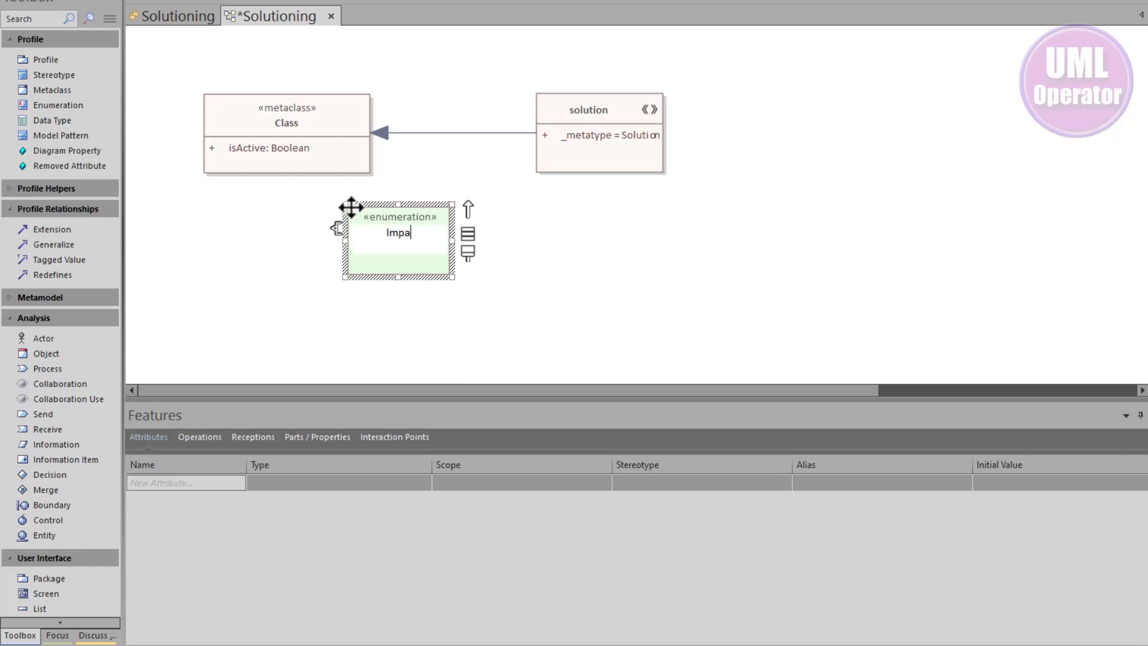
type("ctType")
key("Return")
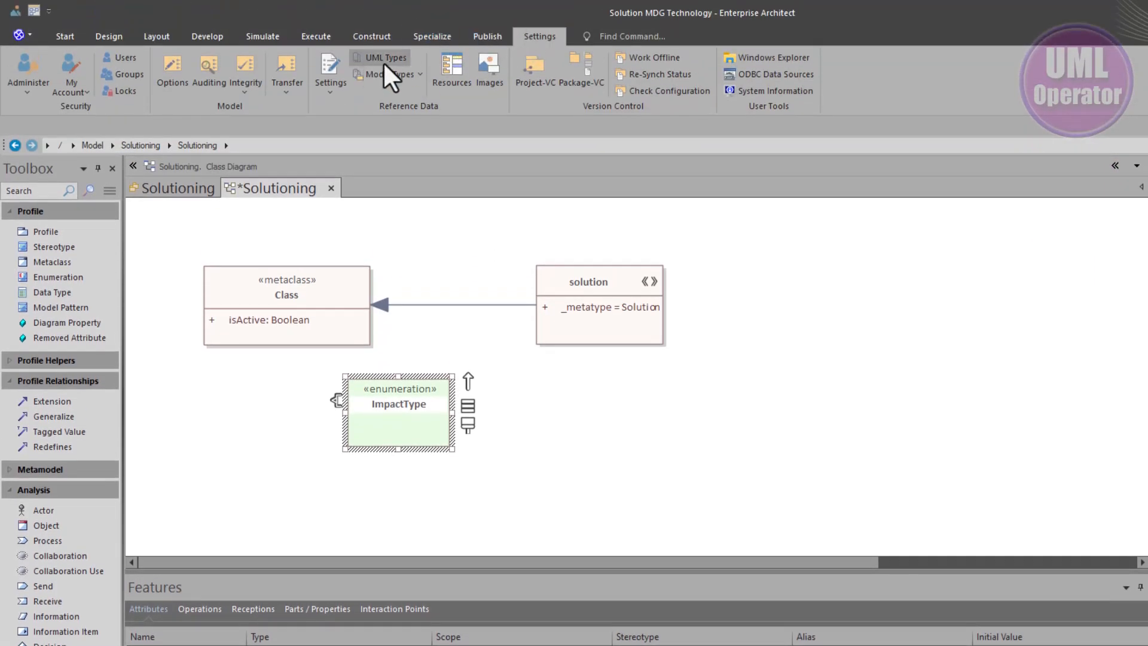
Open the Tagged Value Types page of the UML Types dialog, then close it
left_click(383, 60)
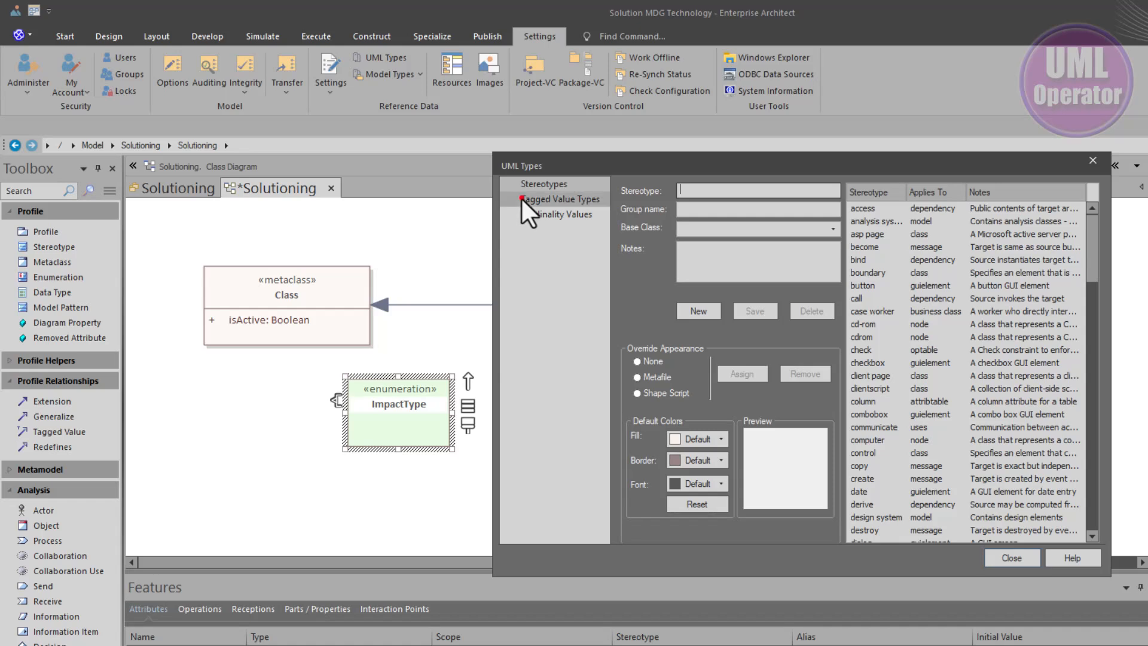
left_click(521, 198)
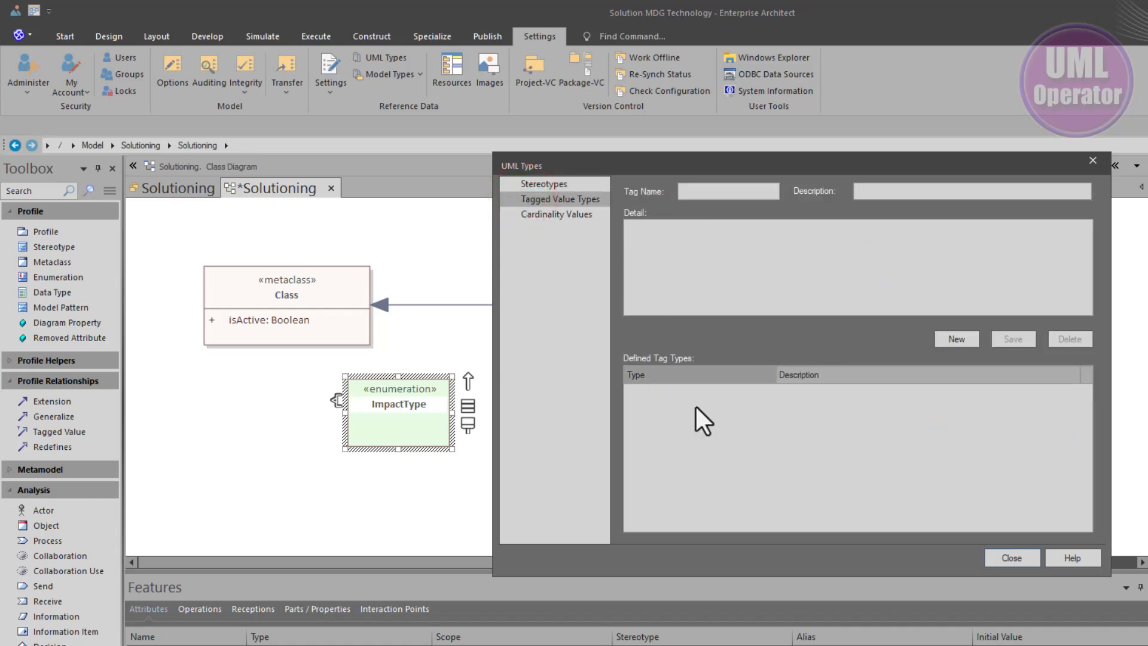
left_click(722, 191)
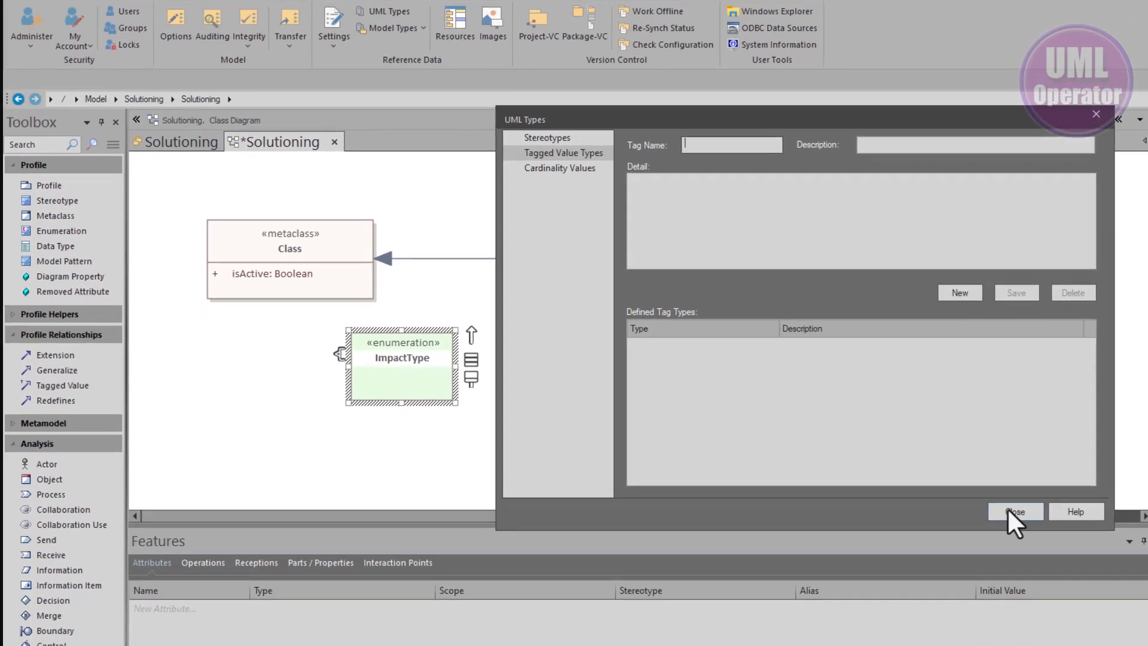
left_click(1009, 512)
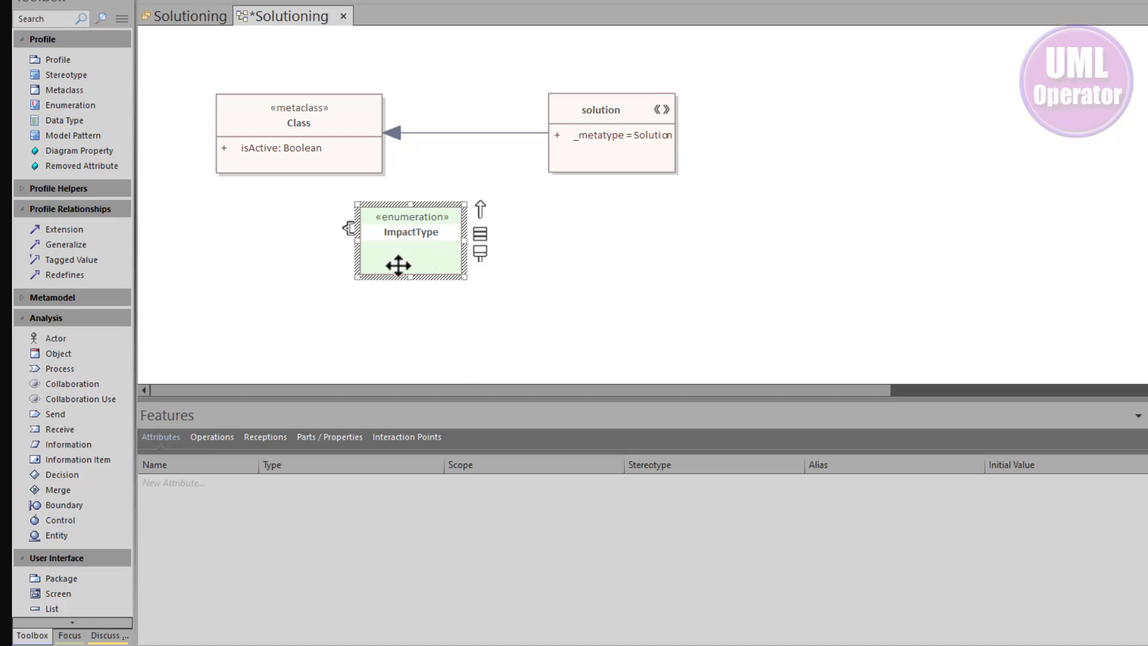
Add the literals Reuse, Enchance and New to the ImpactType enumeration and nudge it slightly down-left
left_click(150, 433)
left_click(210, 437)
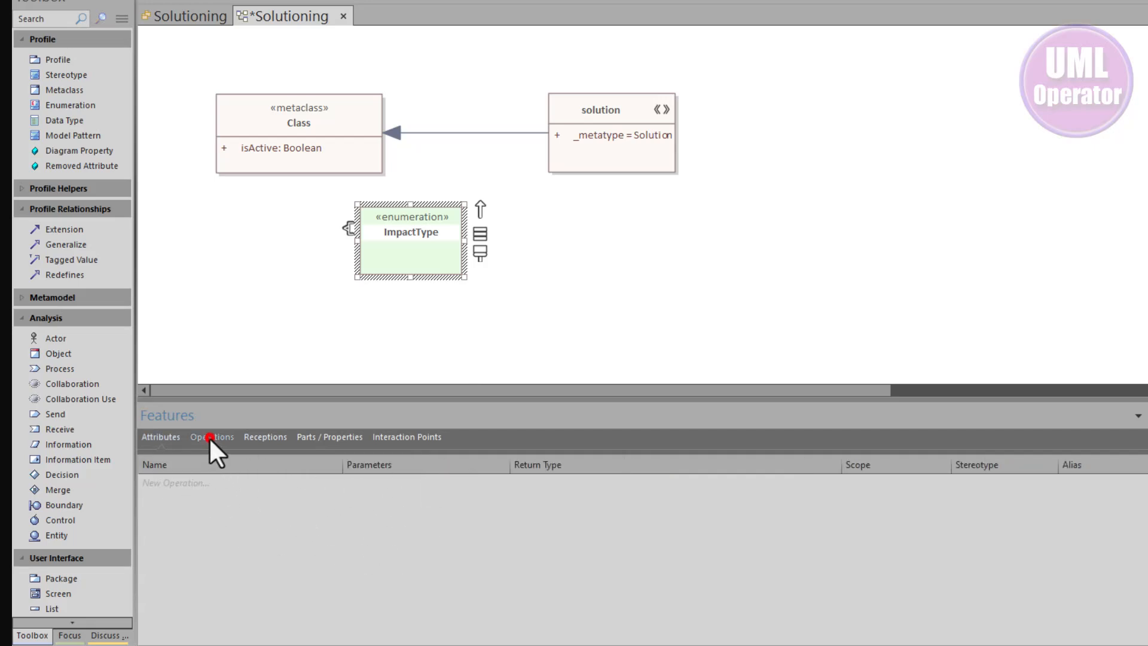
left_click(146, 435)
left_click(154, 483)
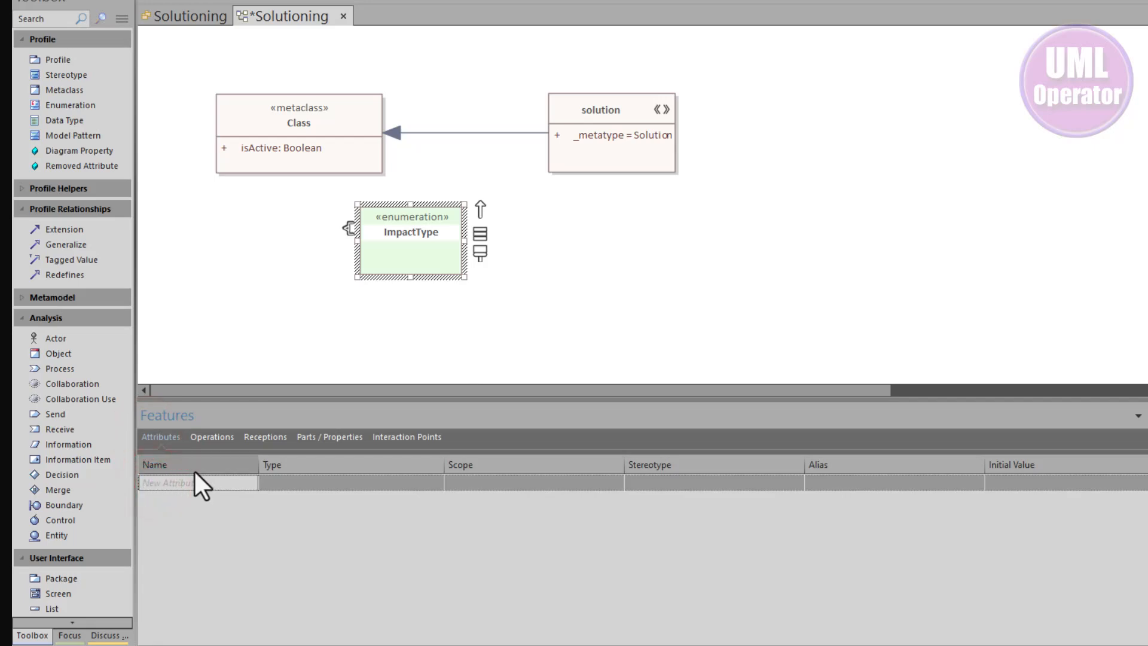
type("Reuse")
key("Return")
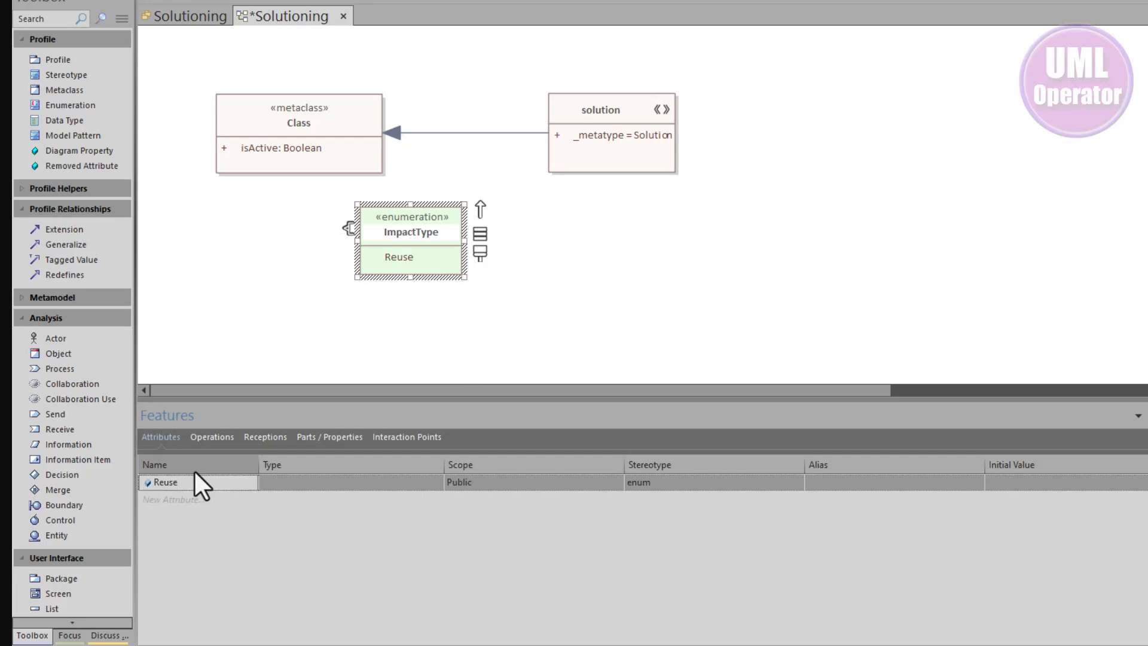
type("Enchance")
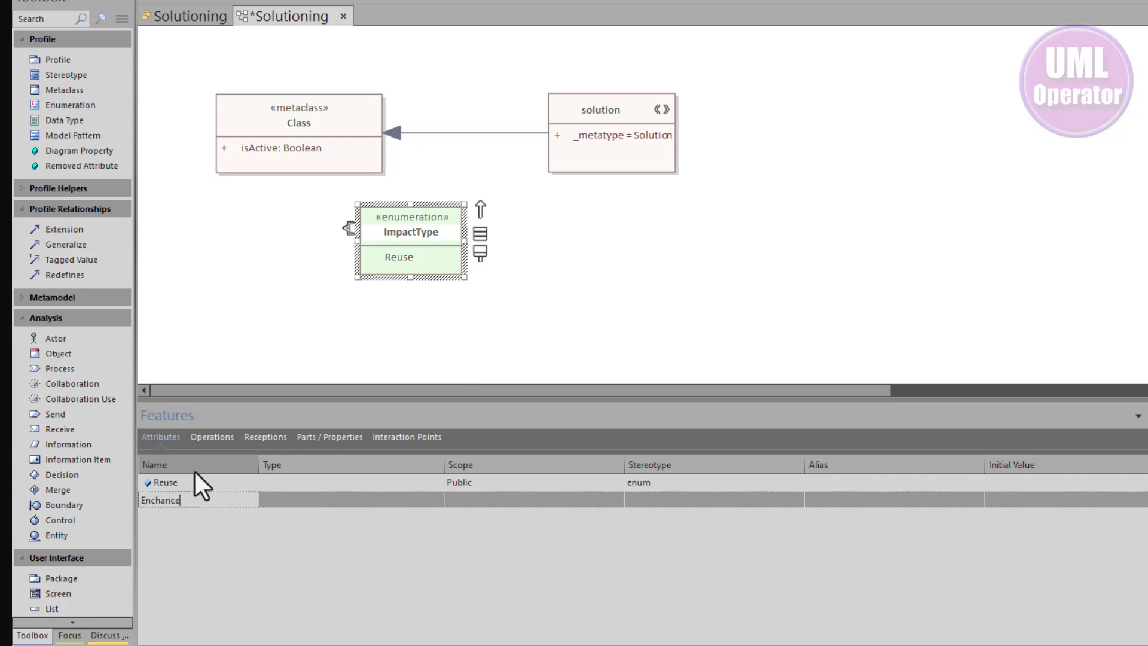
key("Return")
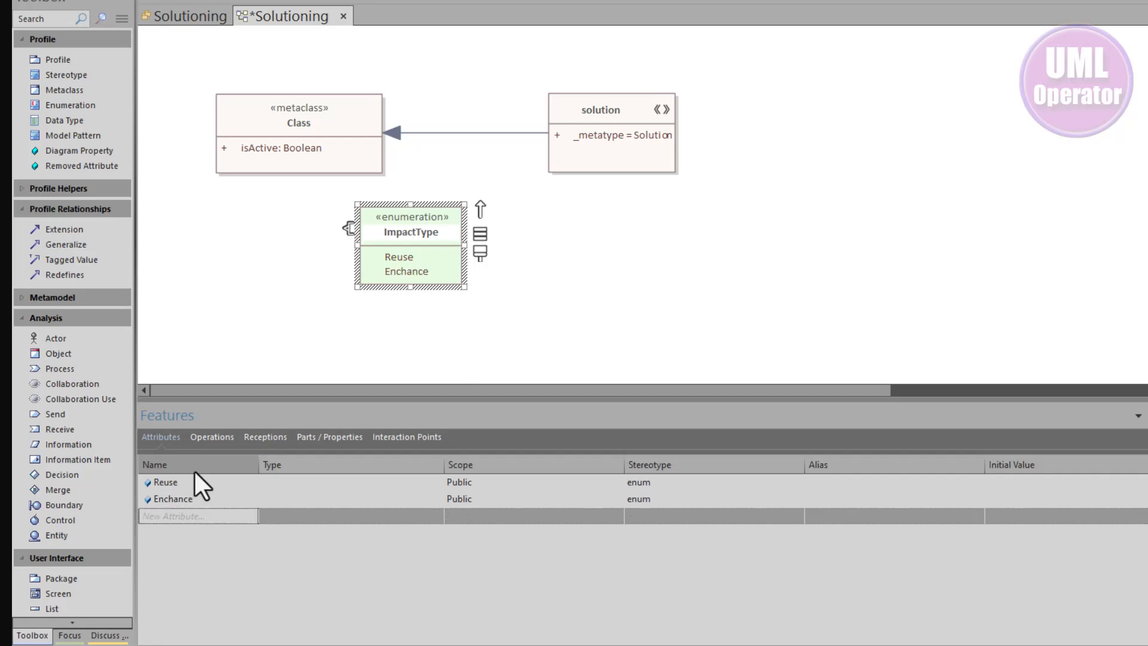
type("New")
key("Return")
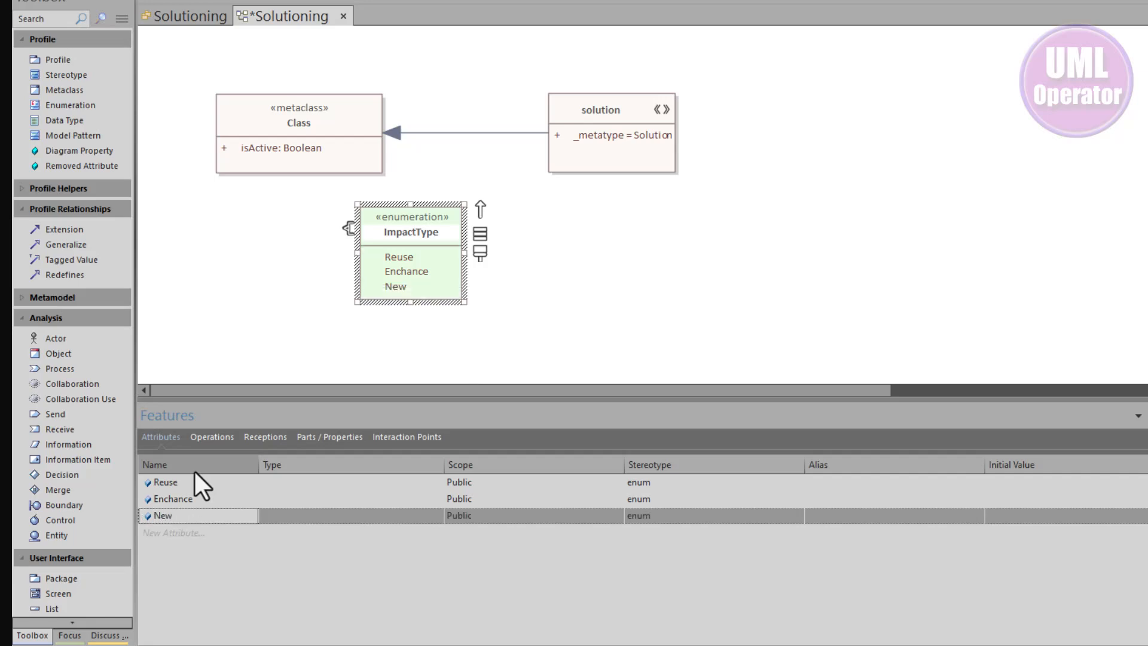
left_click(525, 301)
left_click_drag(439, 253, 417, 269)
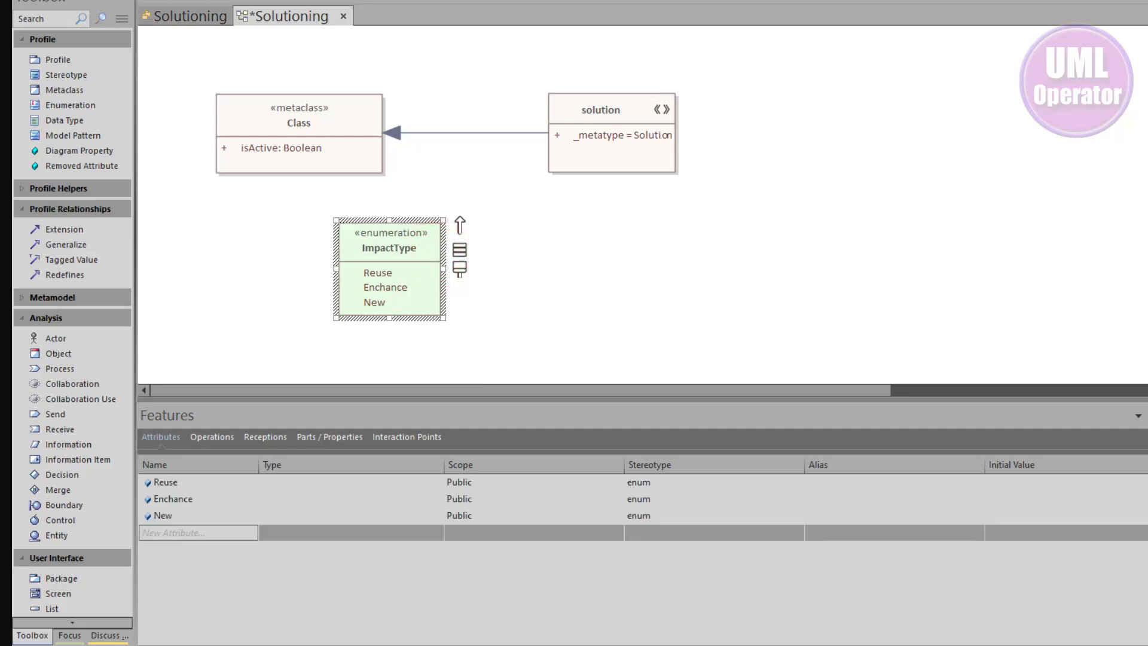
Add an Enumeration tagged value named ImpactType to the solution stereotype, referencing the ImpactType enumeration in the Solutioning profile
left_click(636, 148)
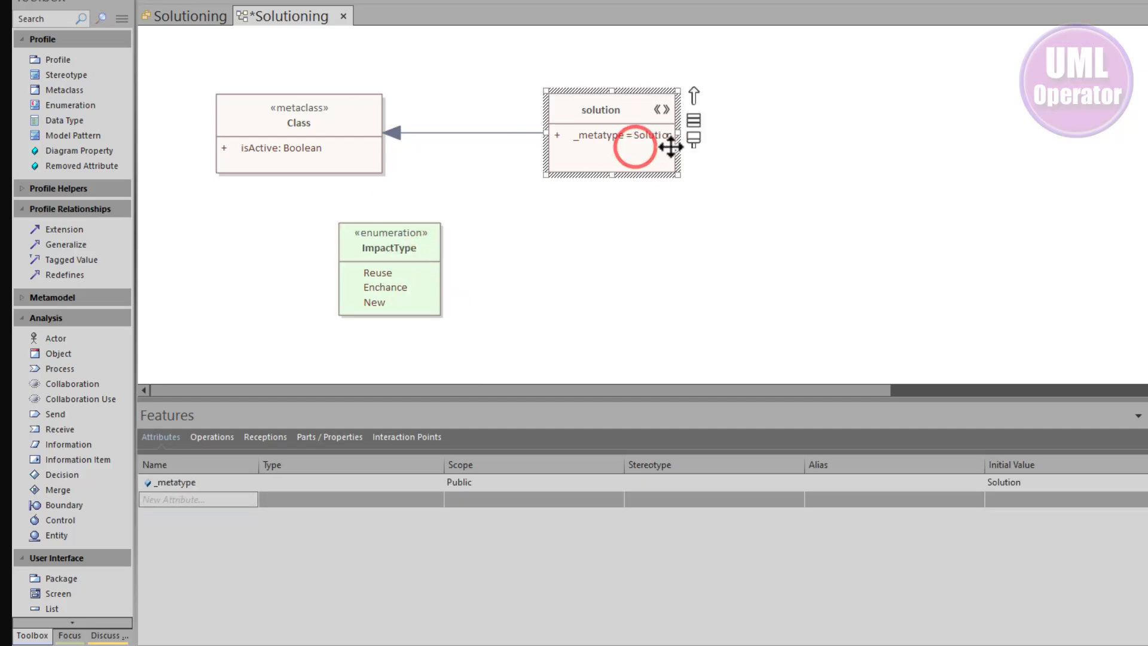
right_click(595, 153)
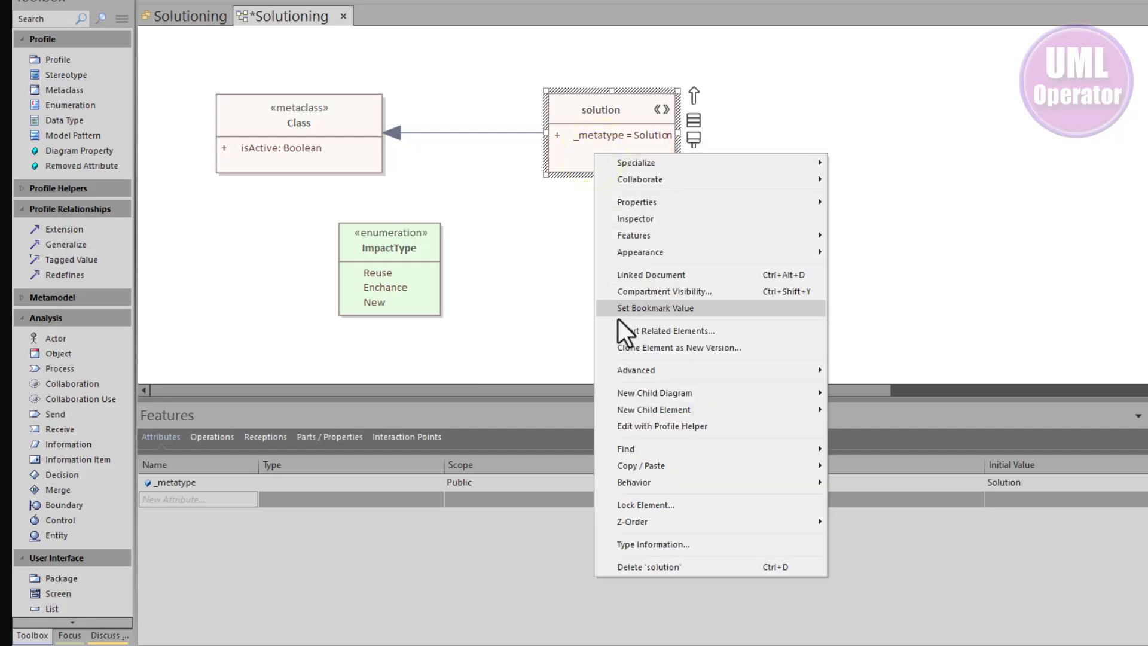
left_click(677, 426)
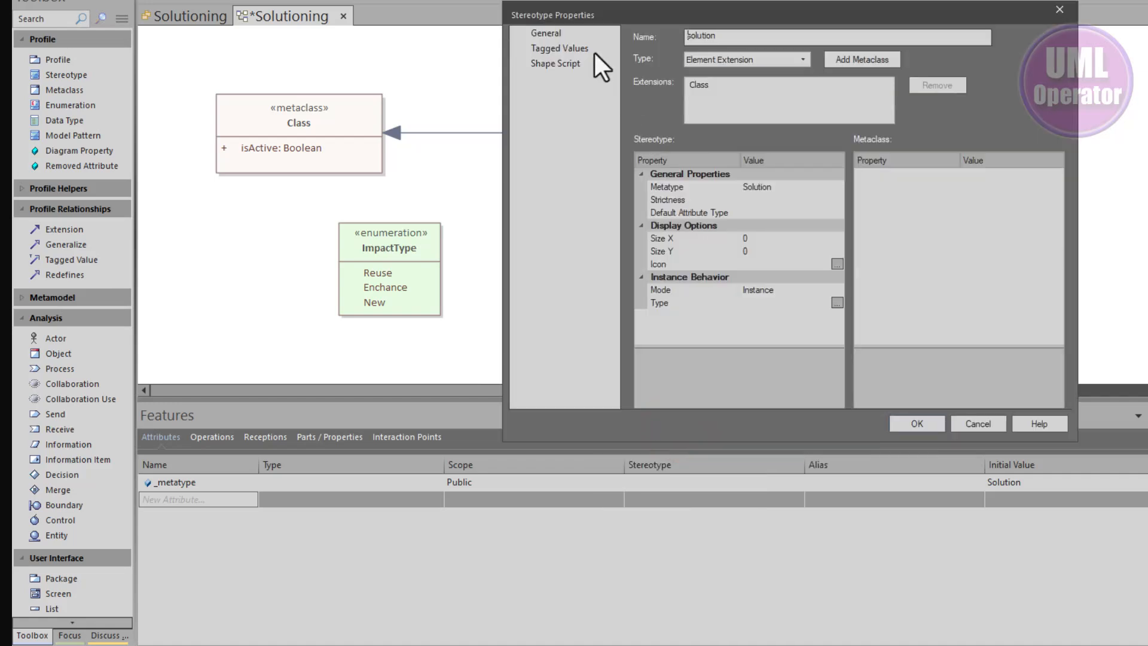
left_click(576, 48)
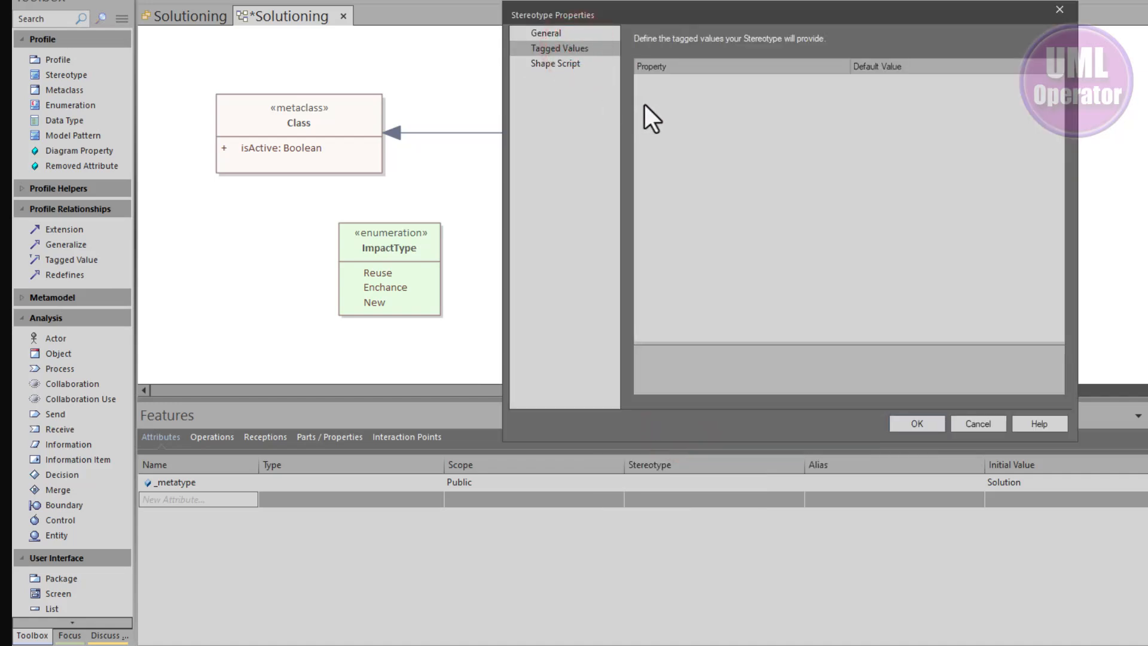
right_click(666, 105)
mouse_move(755, 130)
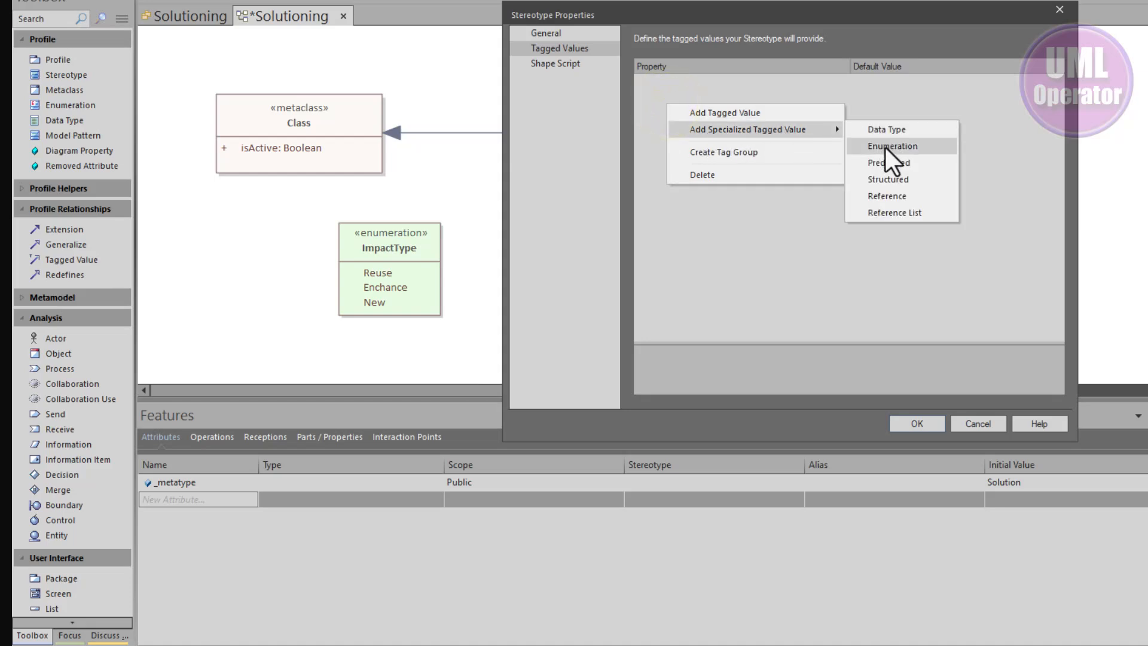
left_click(912, 151)
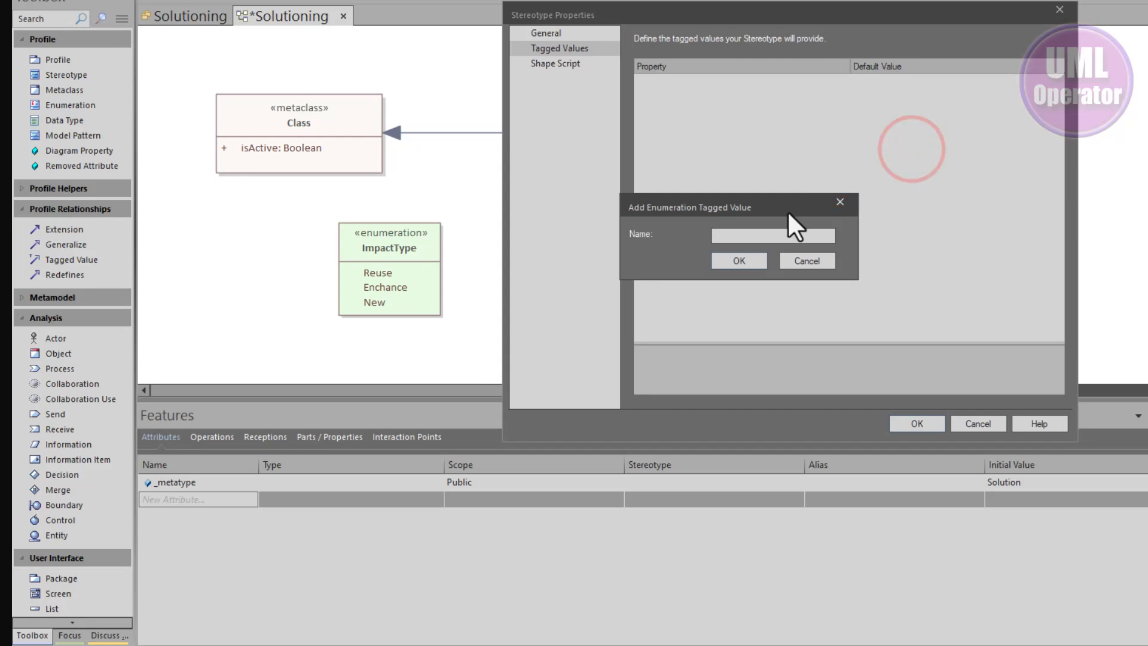
type("ImpactType")
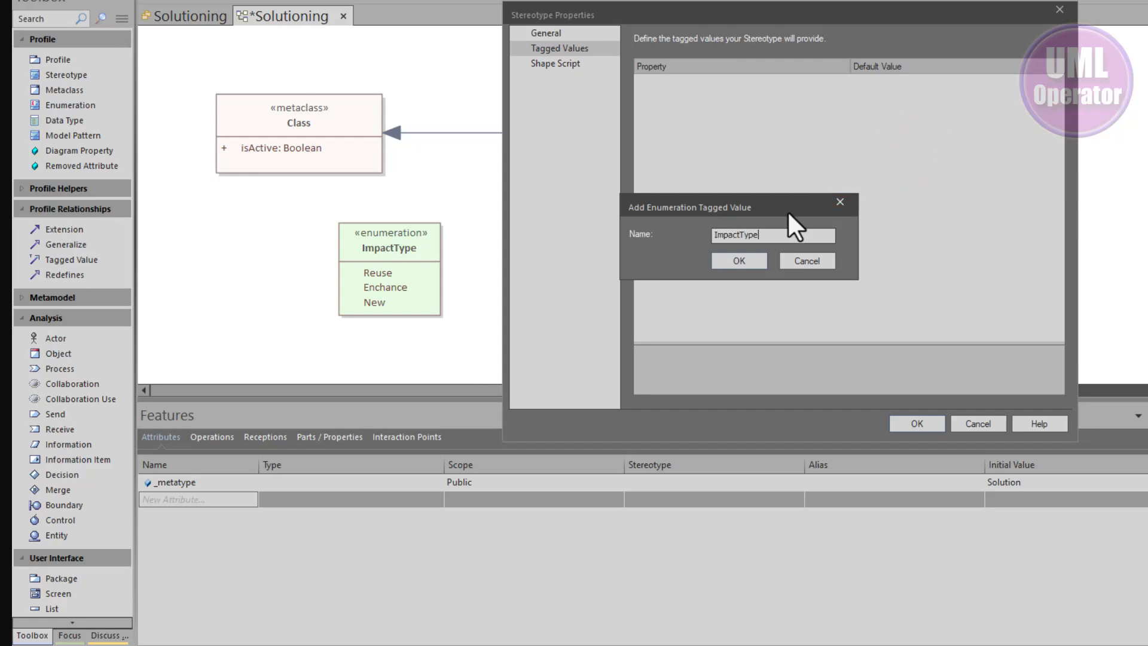
left_click(726, 260)
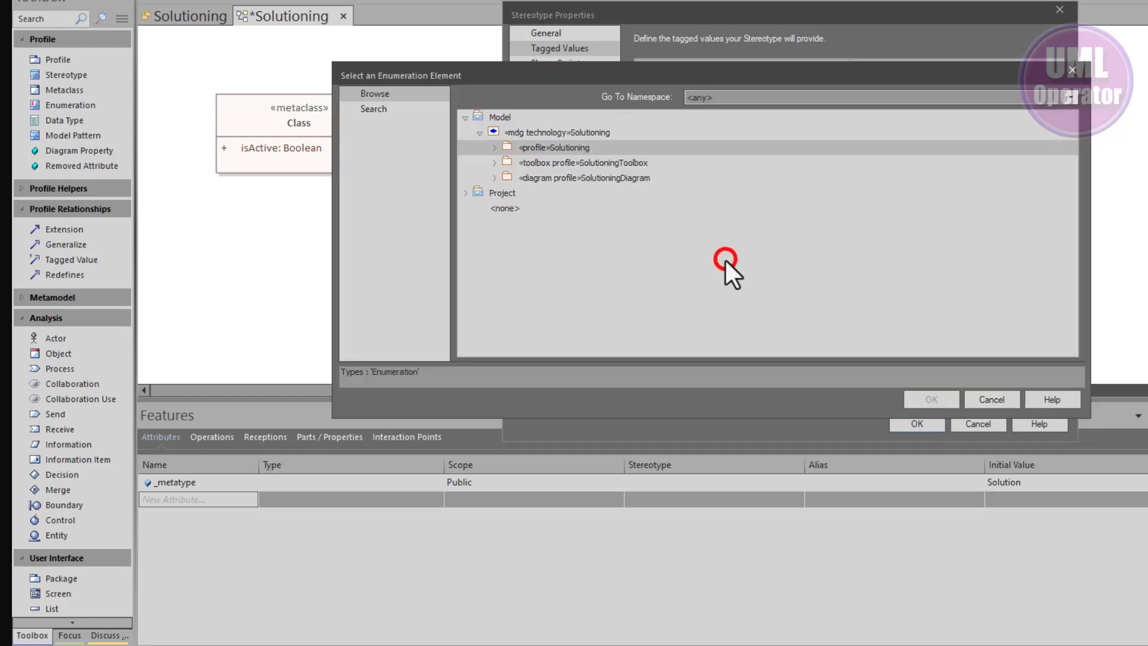
left_click(493, 149)
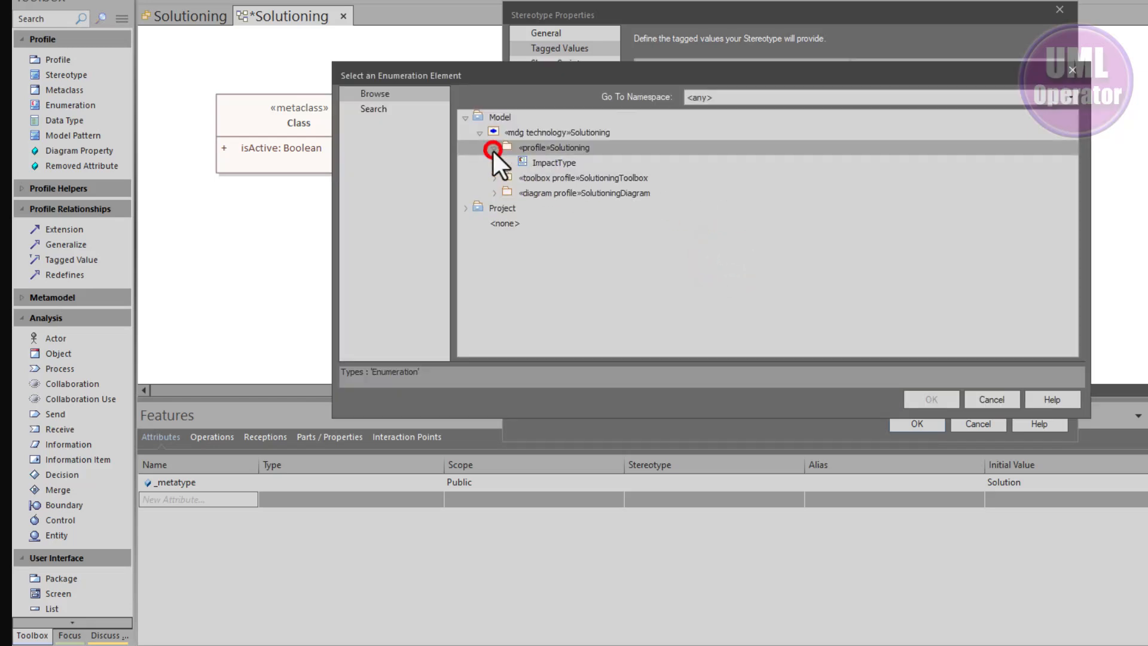
left_click(540, 161)
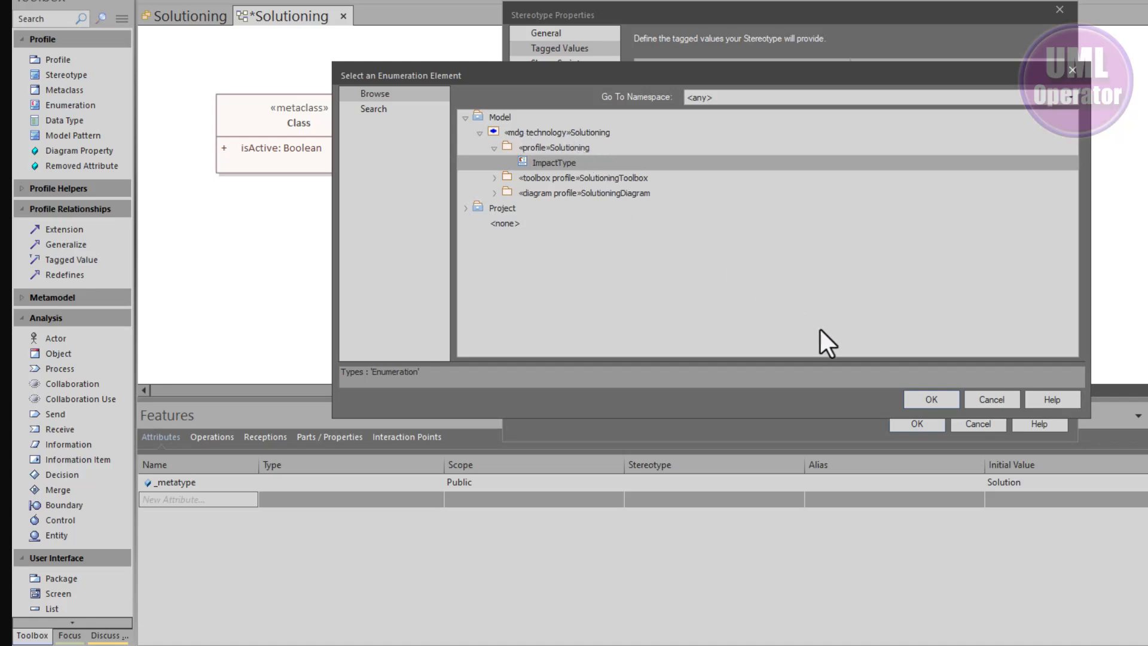
left_click(917, 396)
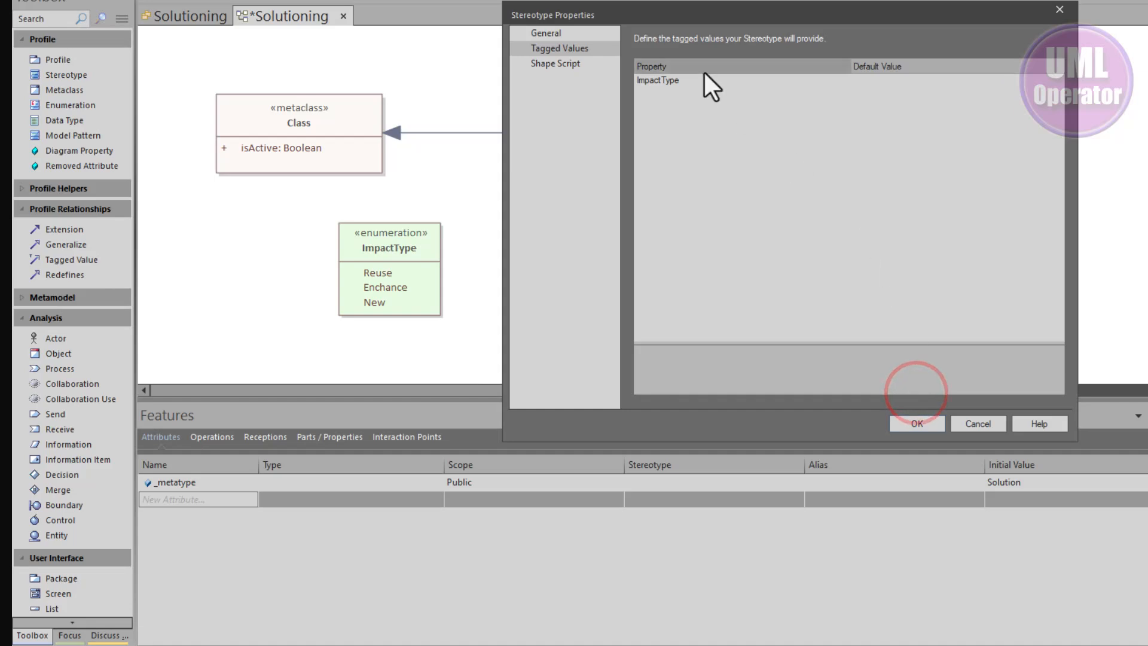
Set the ImpactType tagged value's default to Reuse and confirm the stereotype properties
left_click(922, 81)
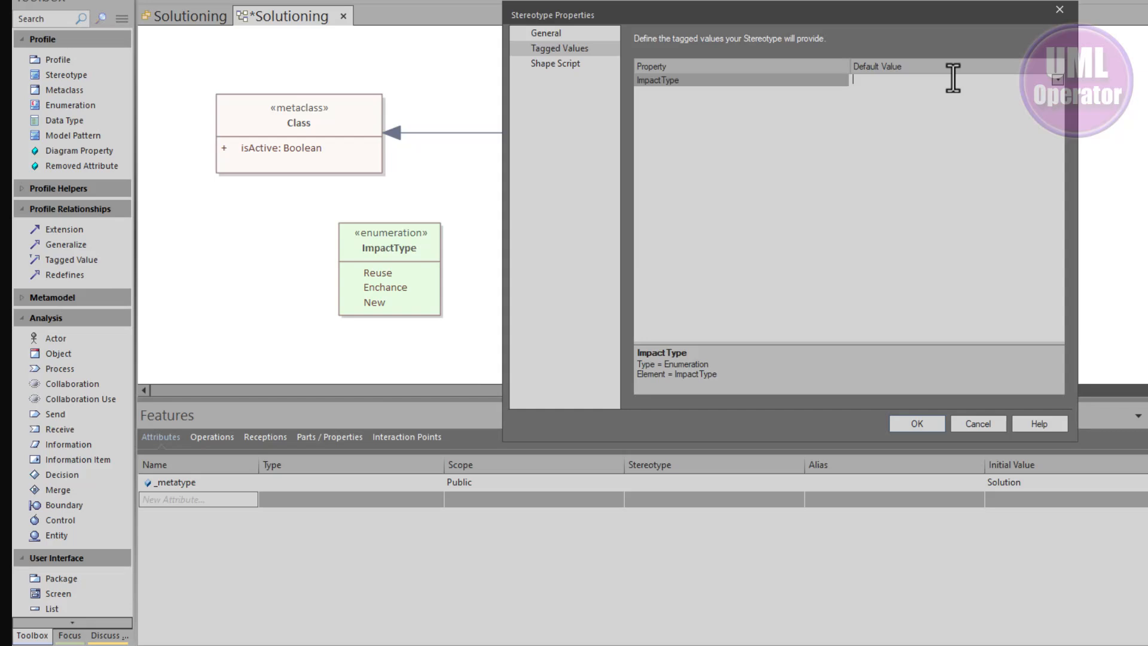
left_click(1056, 79)
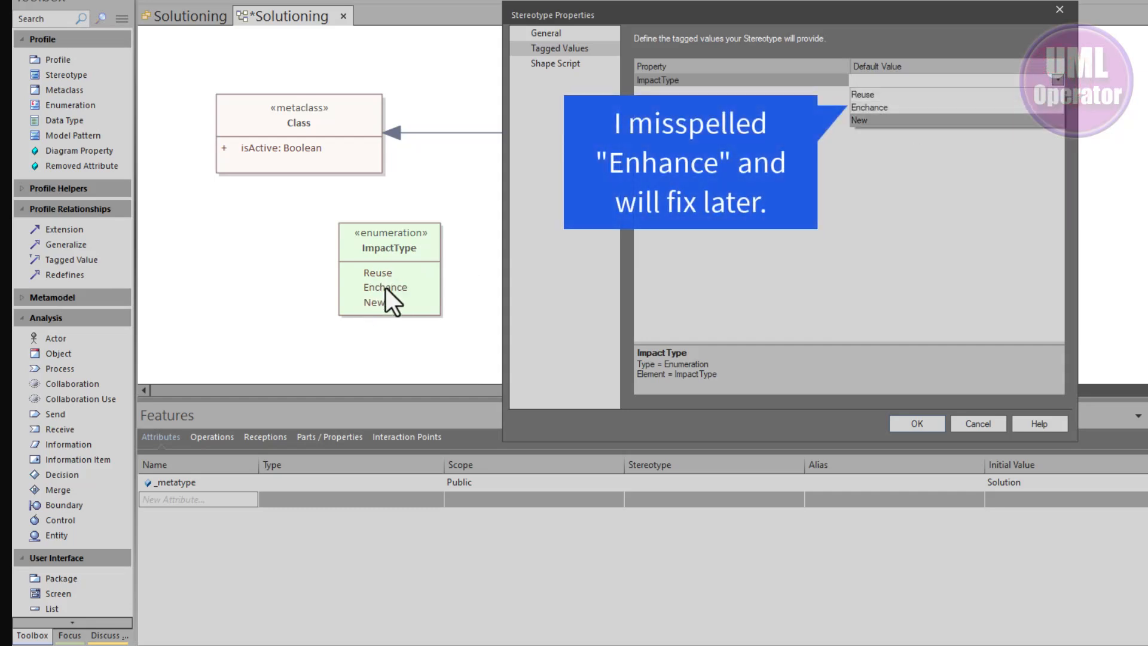
left_click(886, 94)
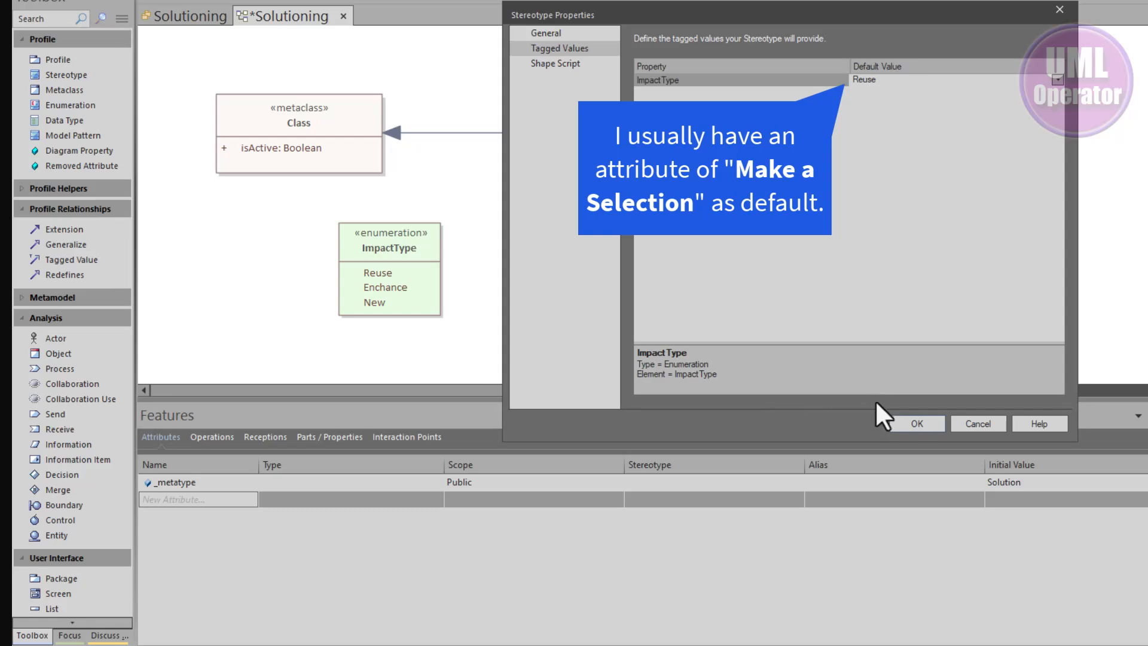
left_click(917, 423)
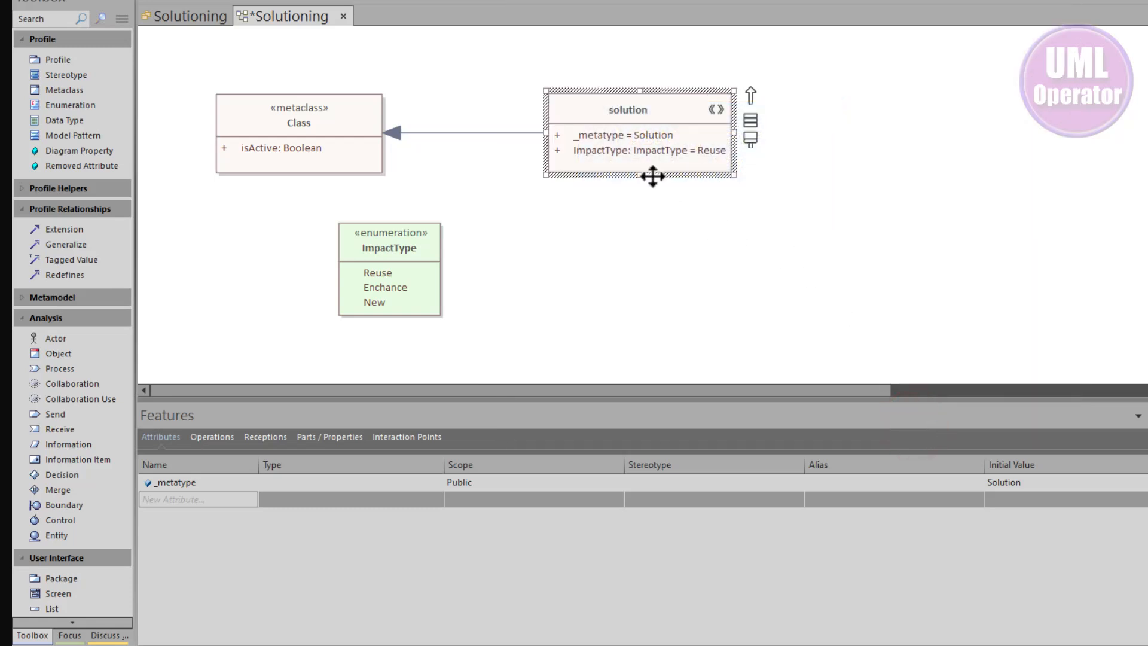
Review the default initial value of the solution stereotype's ImpactType attribute without changing it, and save the profile diagram
left_click(617, 155)
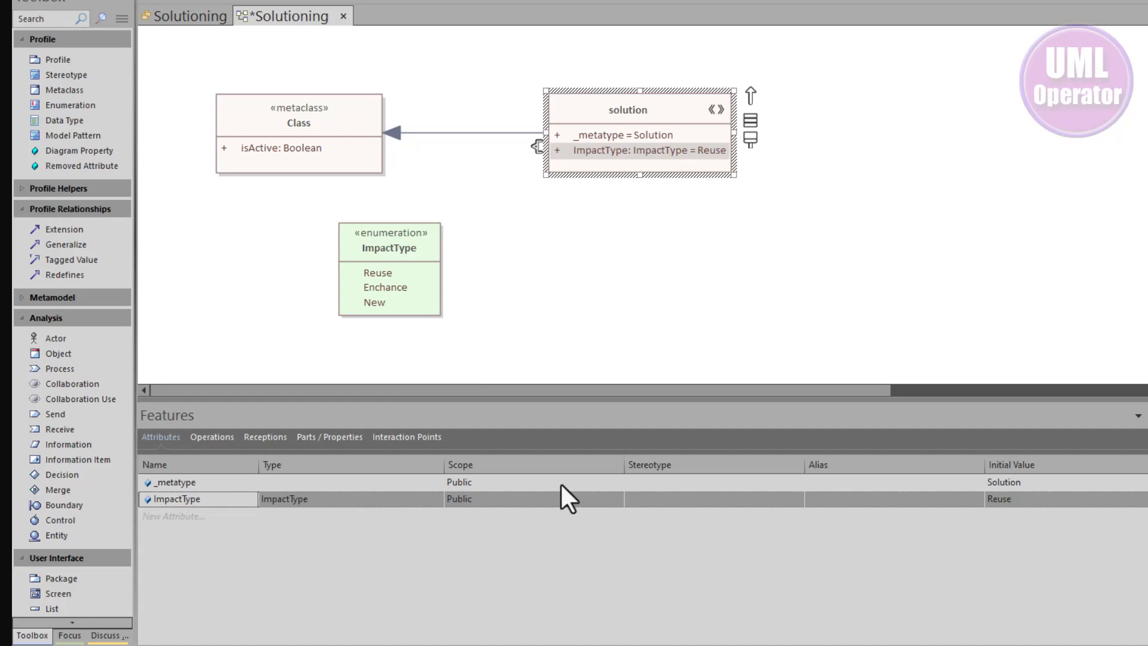
left_click(1025, 498)
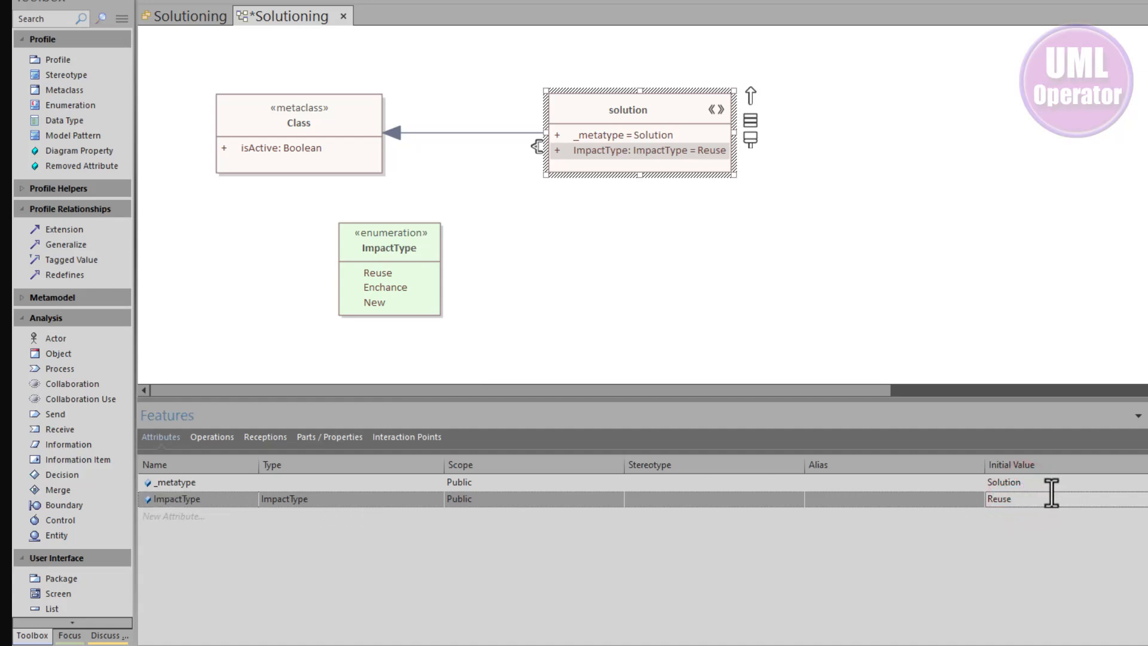
left_click(1146, 499)
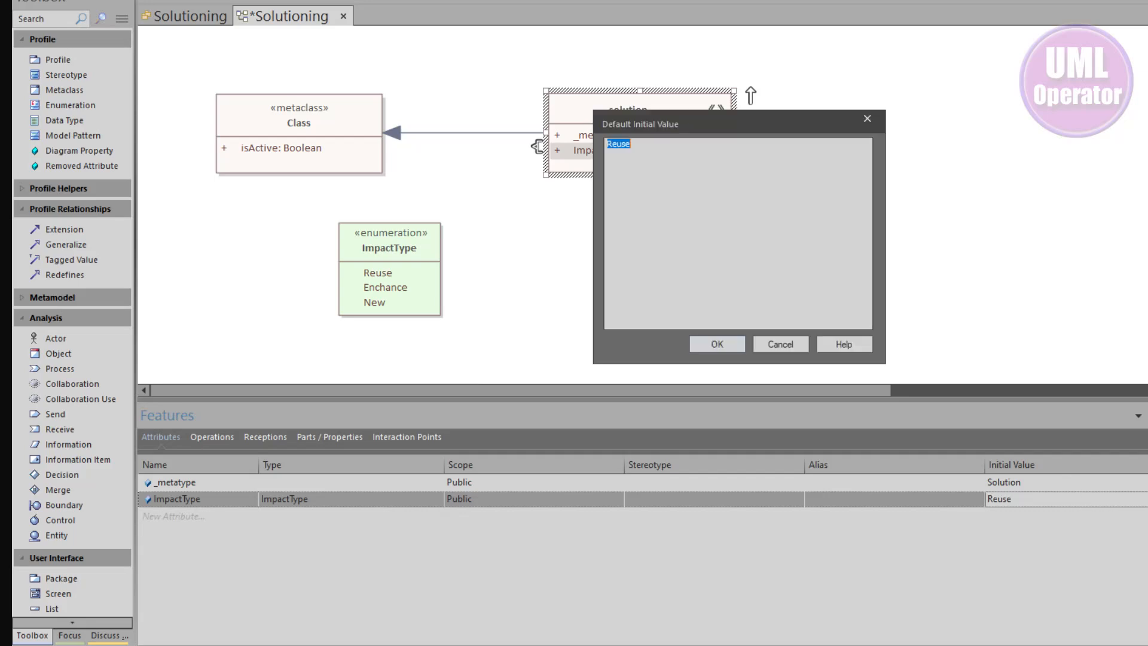
left_click(796, 347)
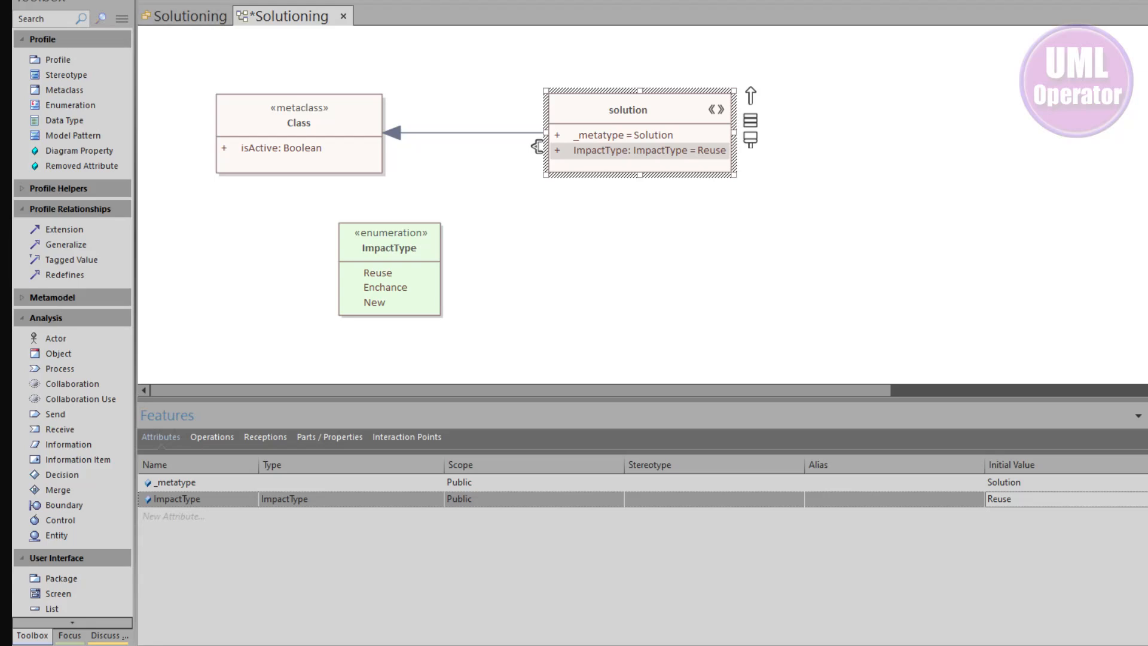
key("ctrl+s")
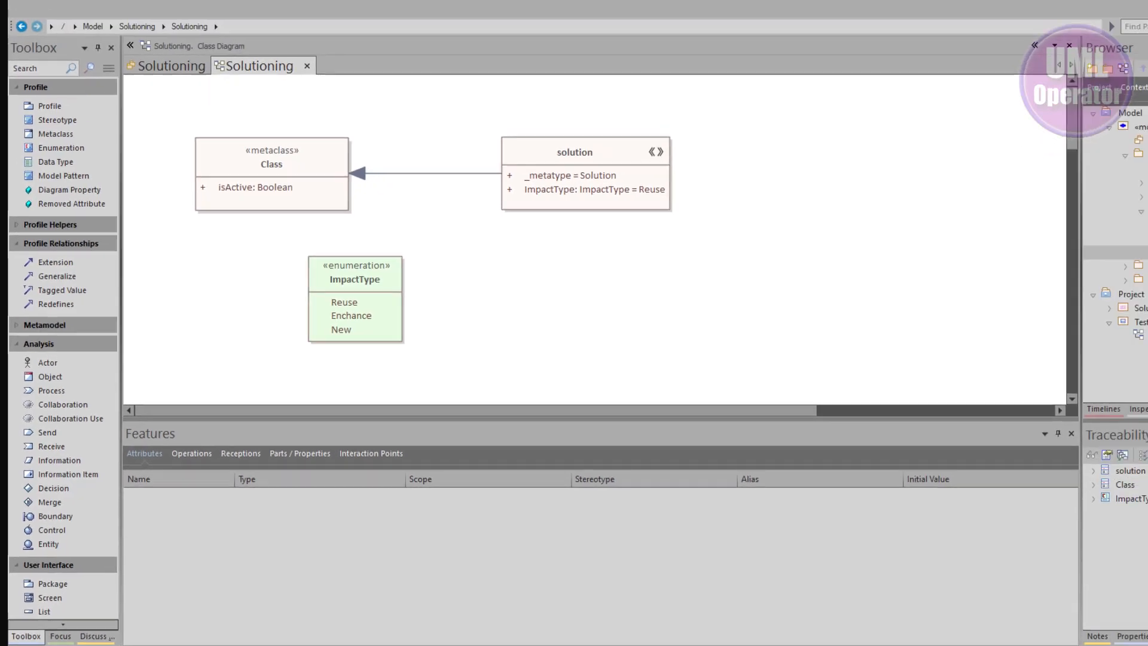
Examine the Solutioning profile package and its toolbox and diagram profile packages in the model tree
left_click(1000, 224)
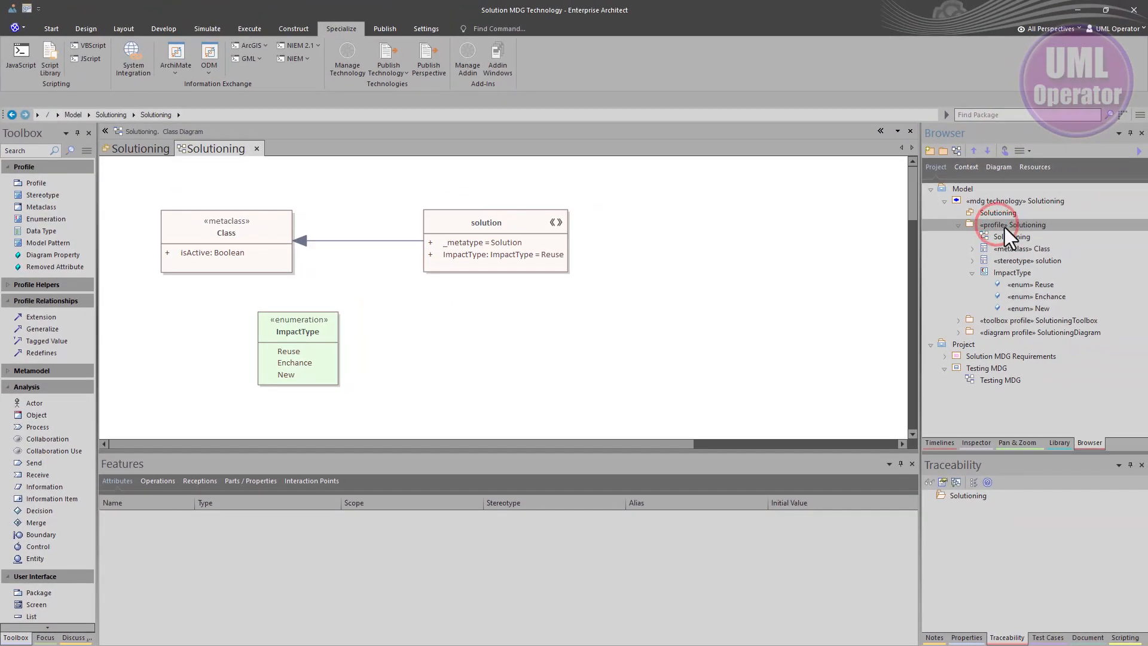
left_click(970, 273)
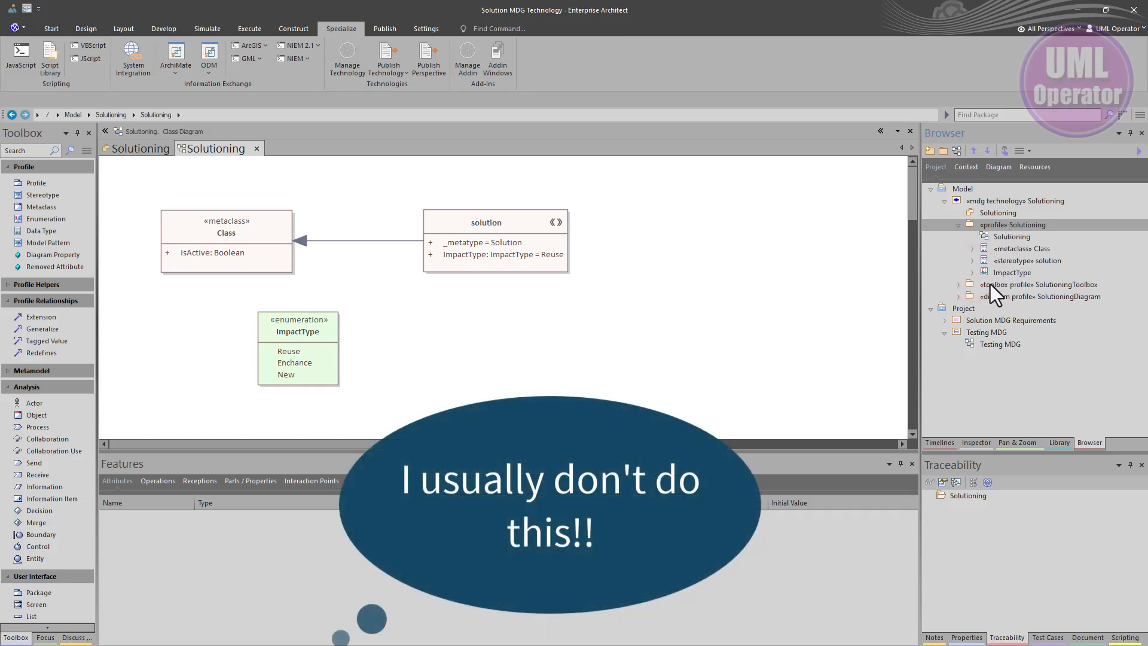
left_click(989, 286)
left_click(989, 296)
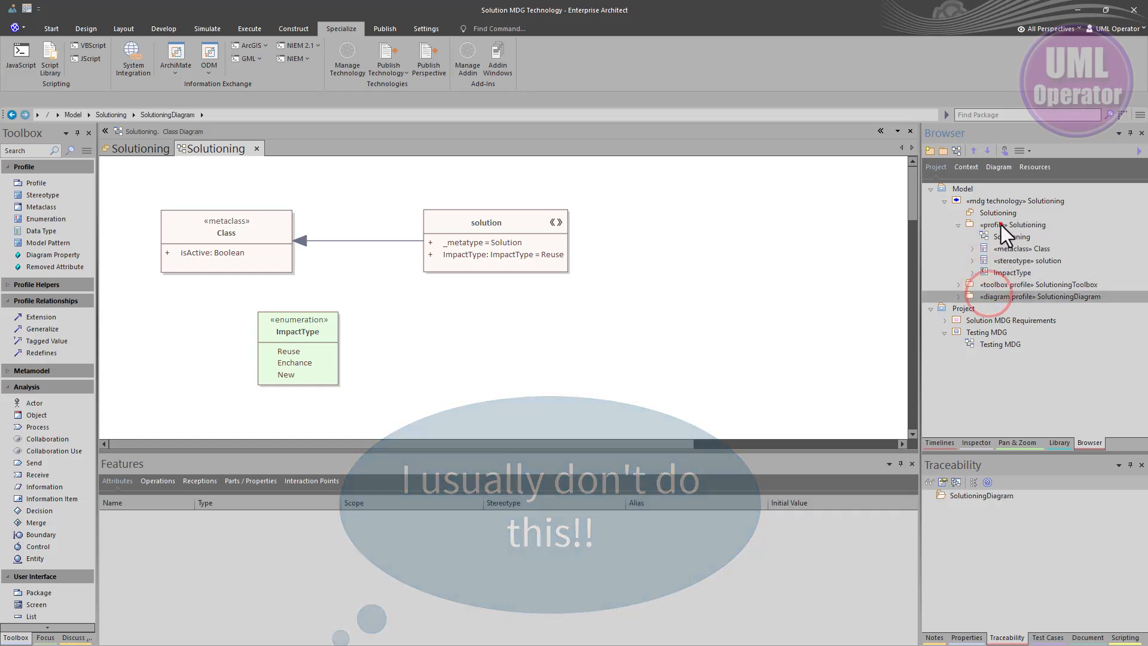
left_click(1001, 225)
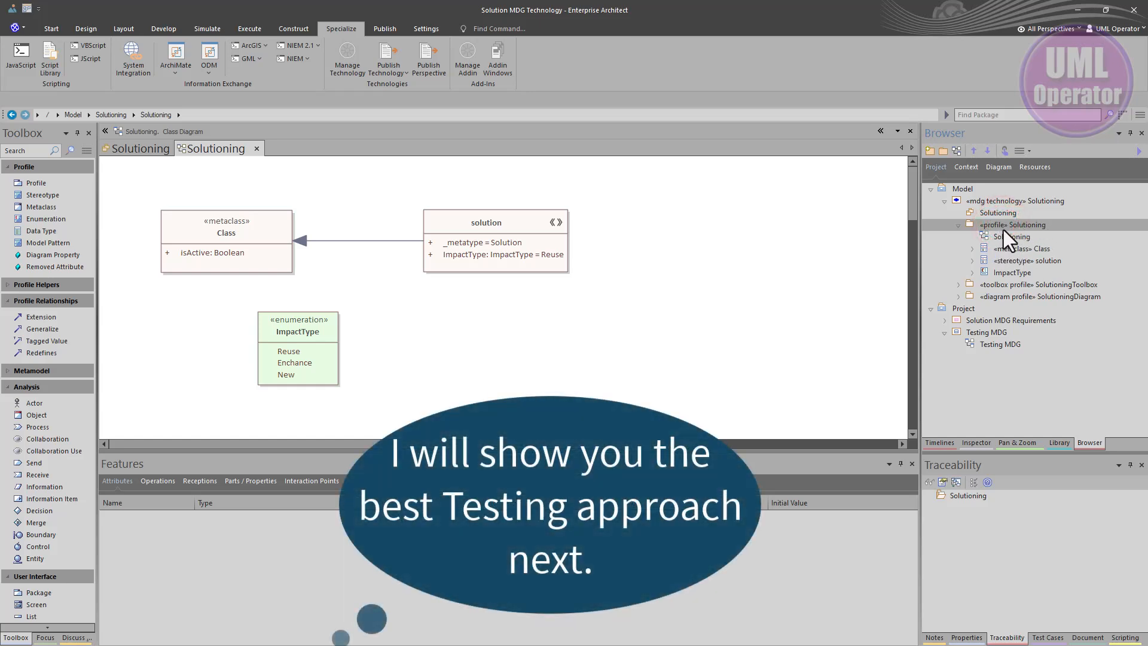
left_click(1000, 237)
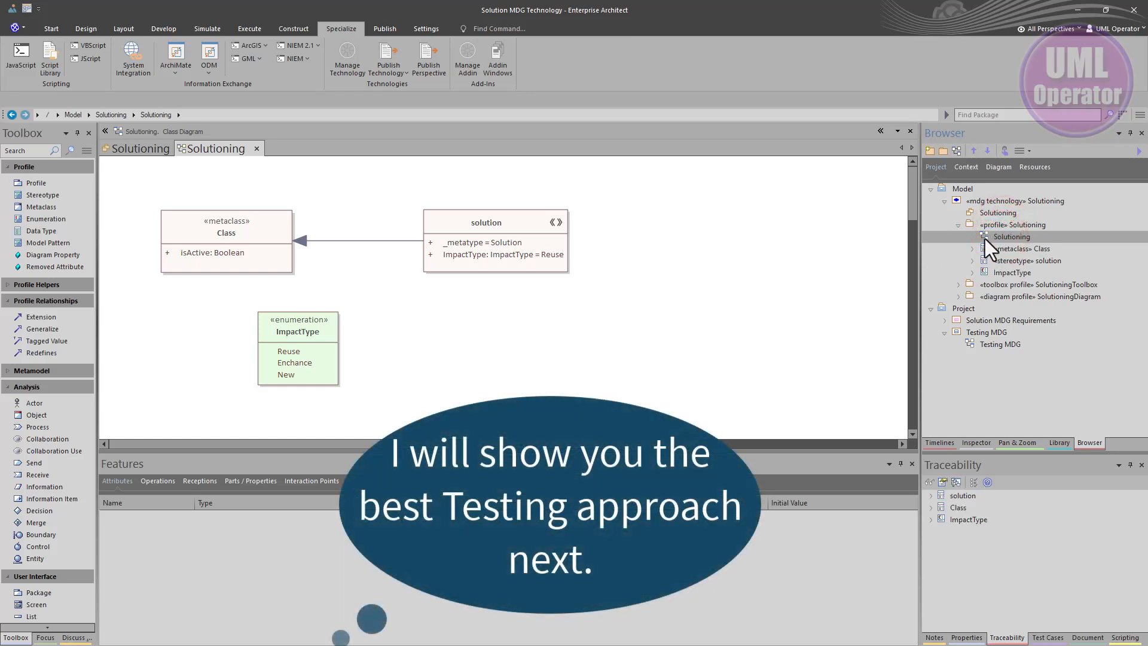
left_click(989, 227)
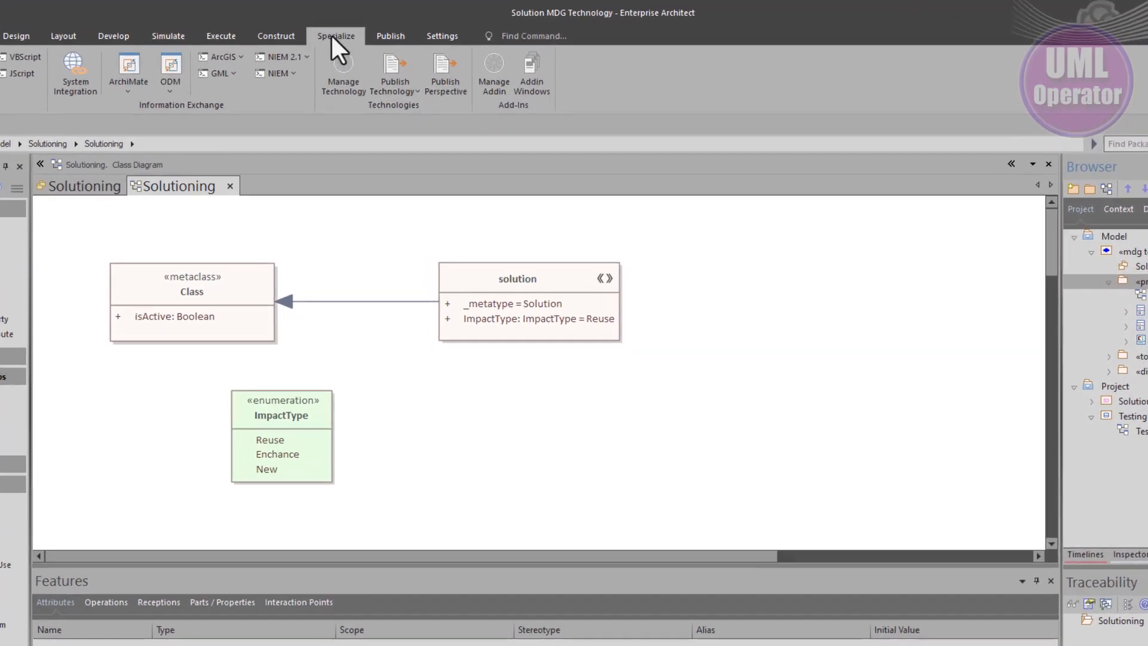
Import the Solutioning profile package as a UML Profile through Publish Technology
left_click(331, 34)
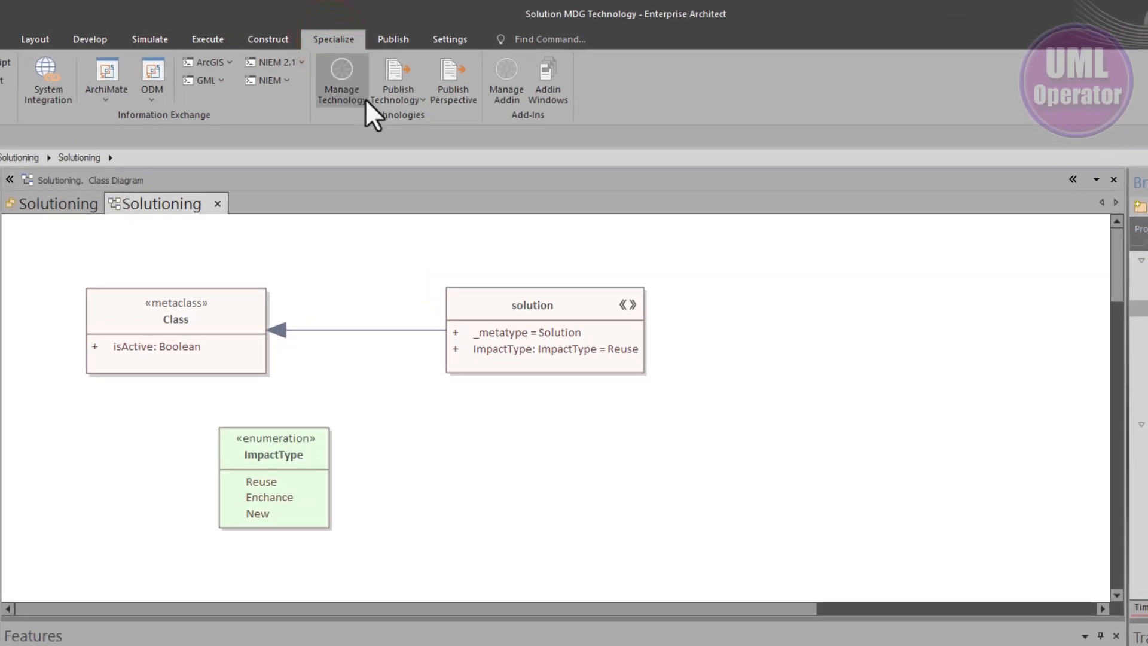
left_click(405, 102)
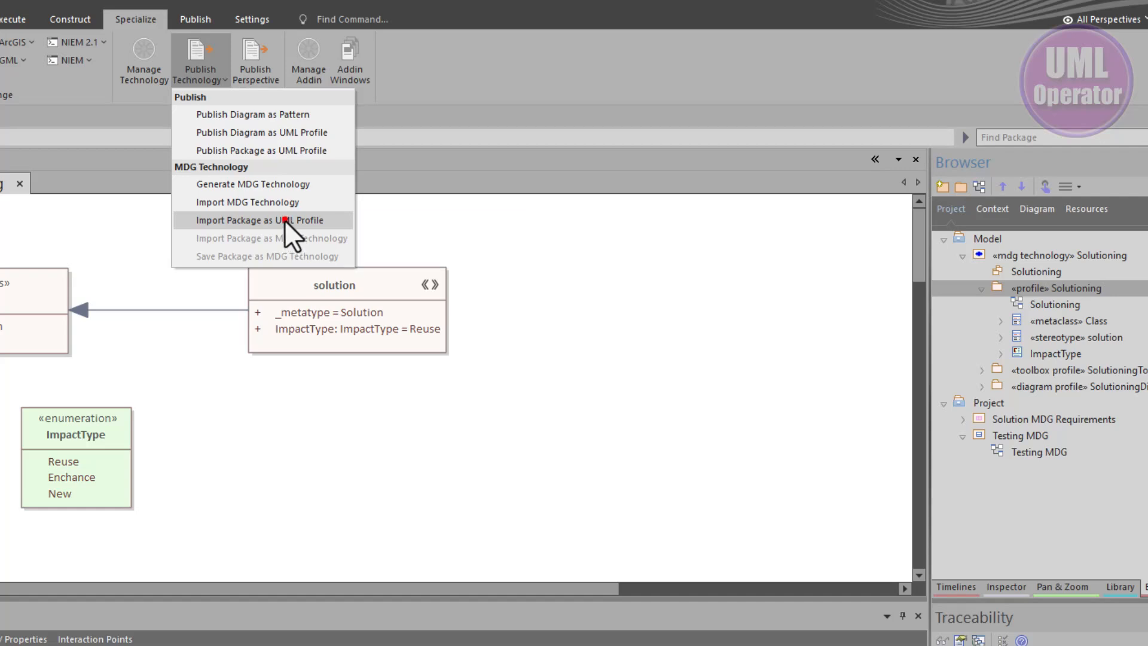
left_click(285, 220)
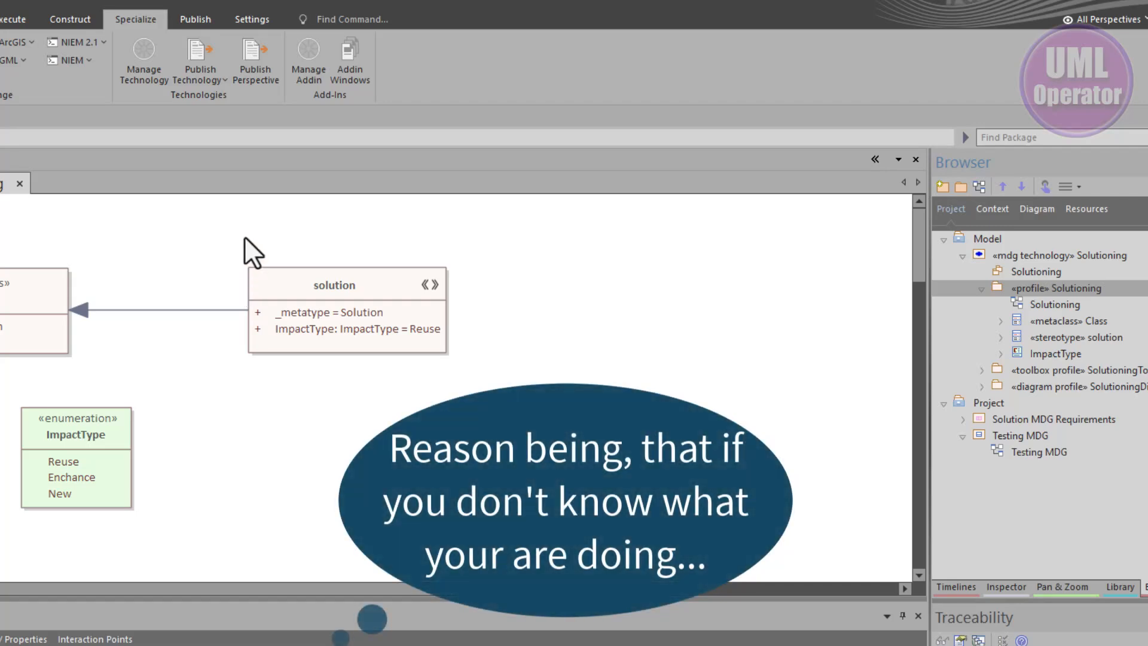
Open the MDG Technologies manager and select the Solutioning technology in the list
left_click(151, 67)
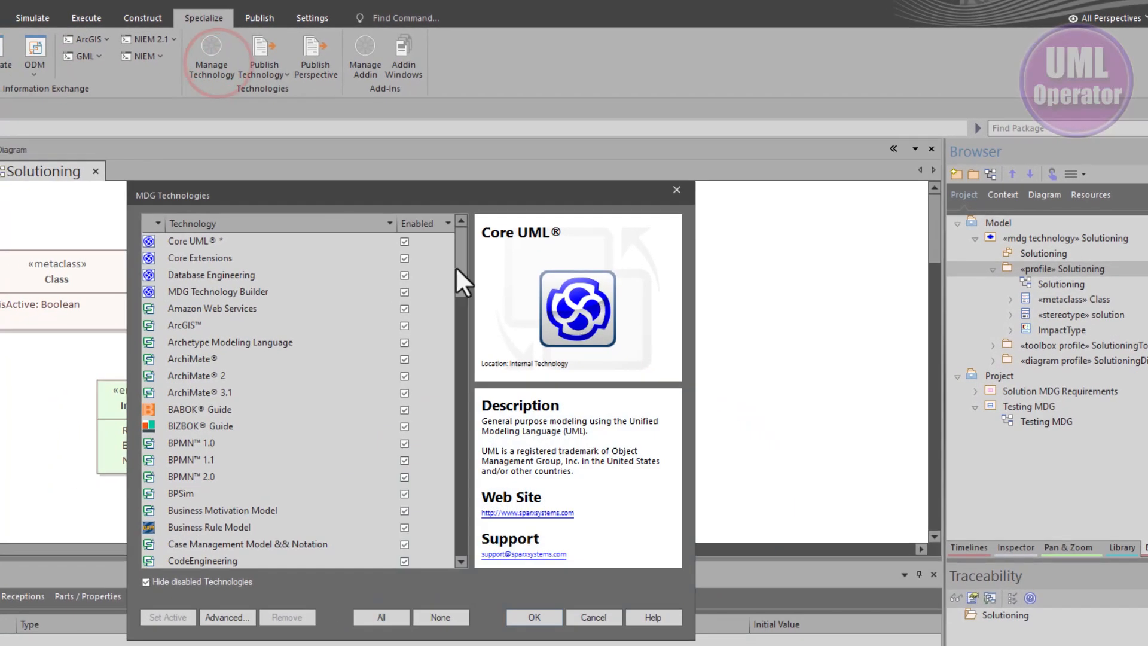
left_click_drag(445, 279, 443, 492)
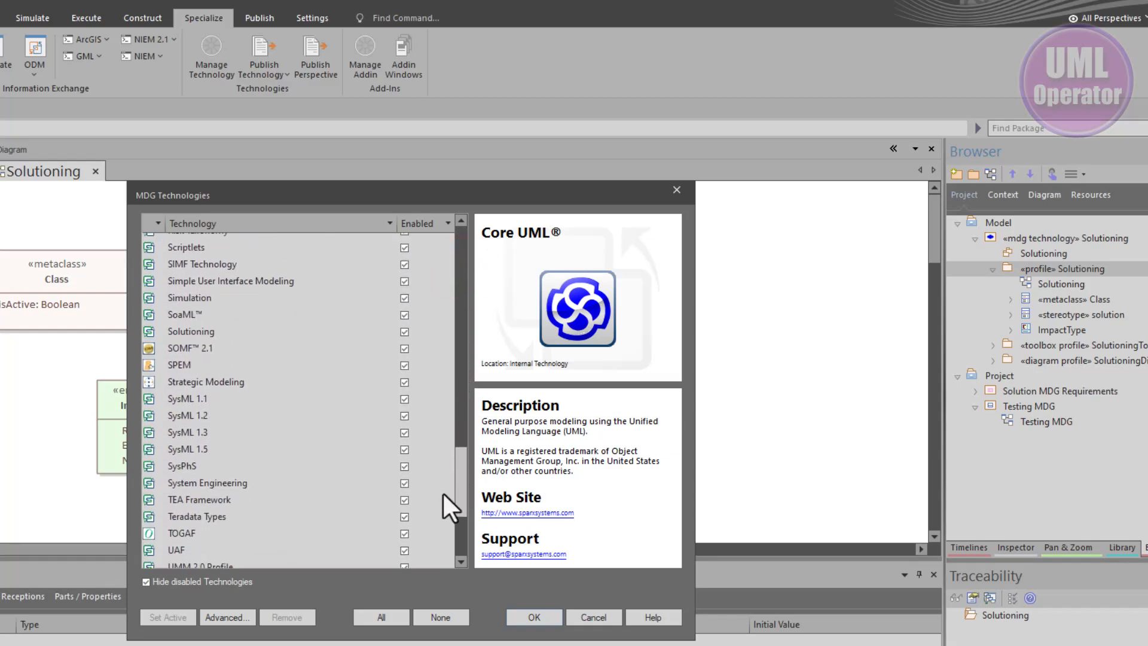
left_click(181, 330)
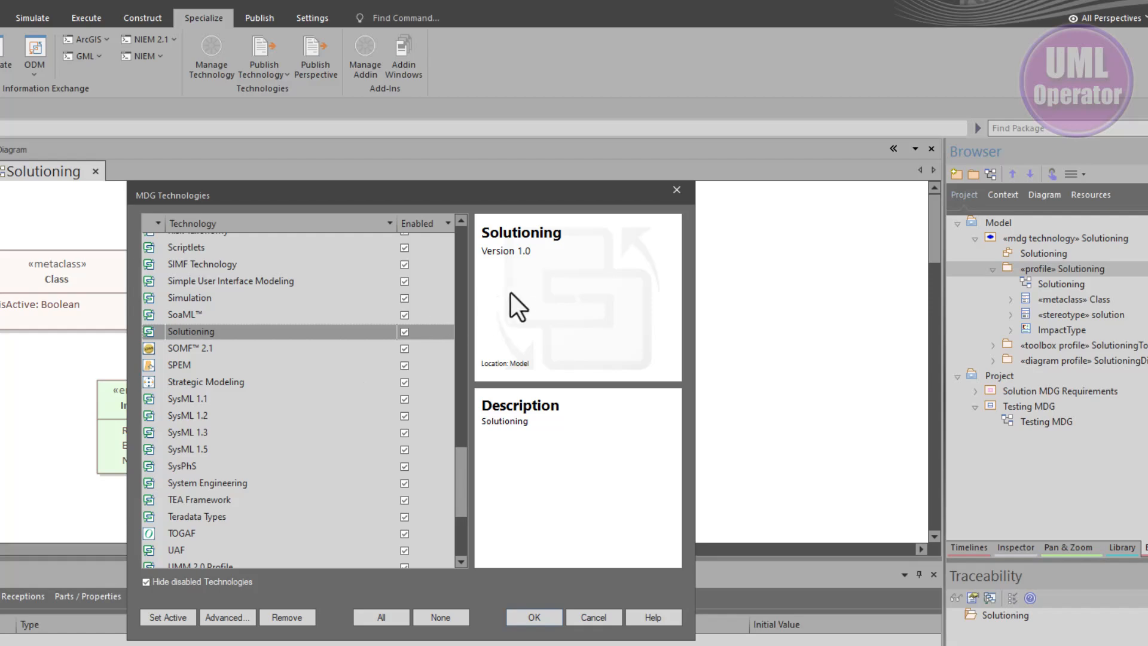
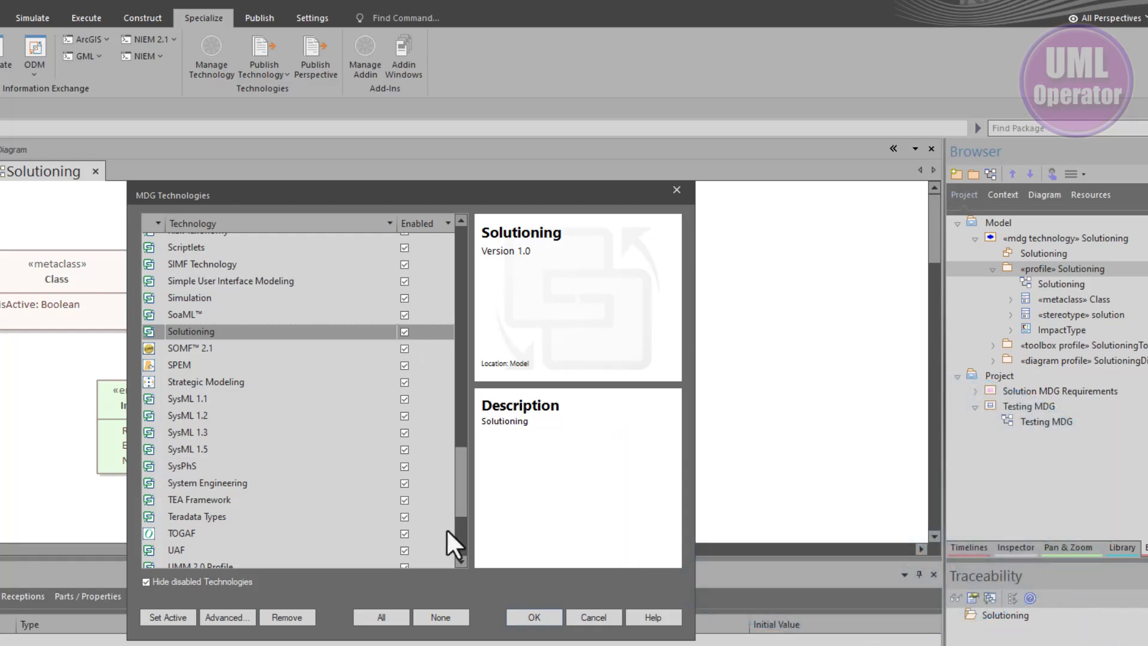
Close the MDG Technologies manager and open the Solution Design personal perspective set in the perspective settings
left_click(533, 616)
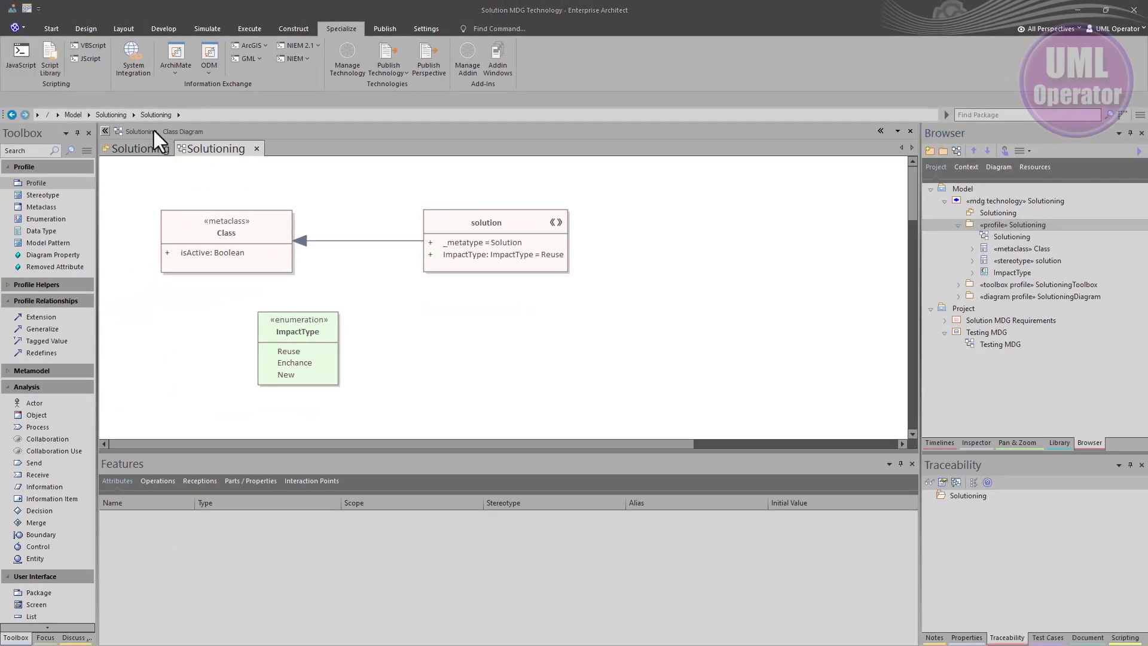
left_click(53, 29)
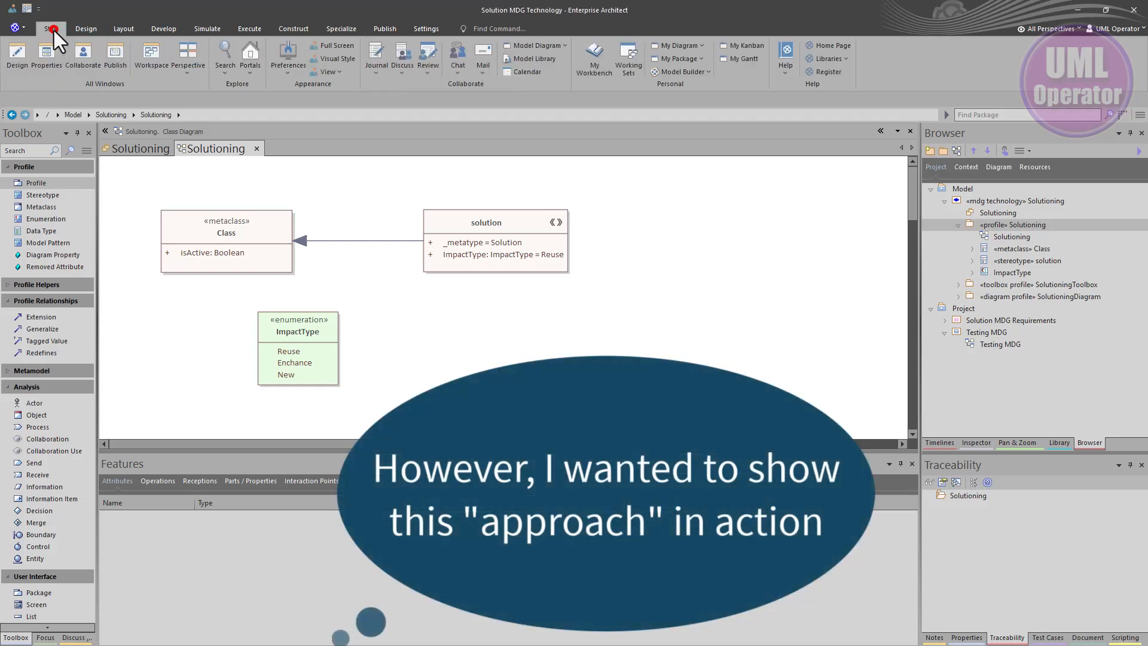
left_click(182, 73)
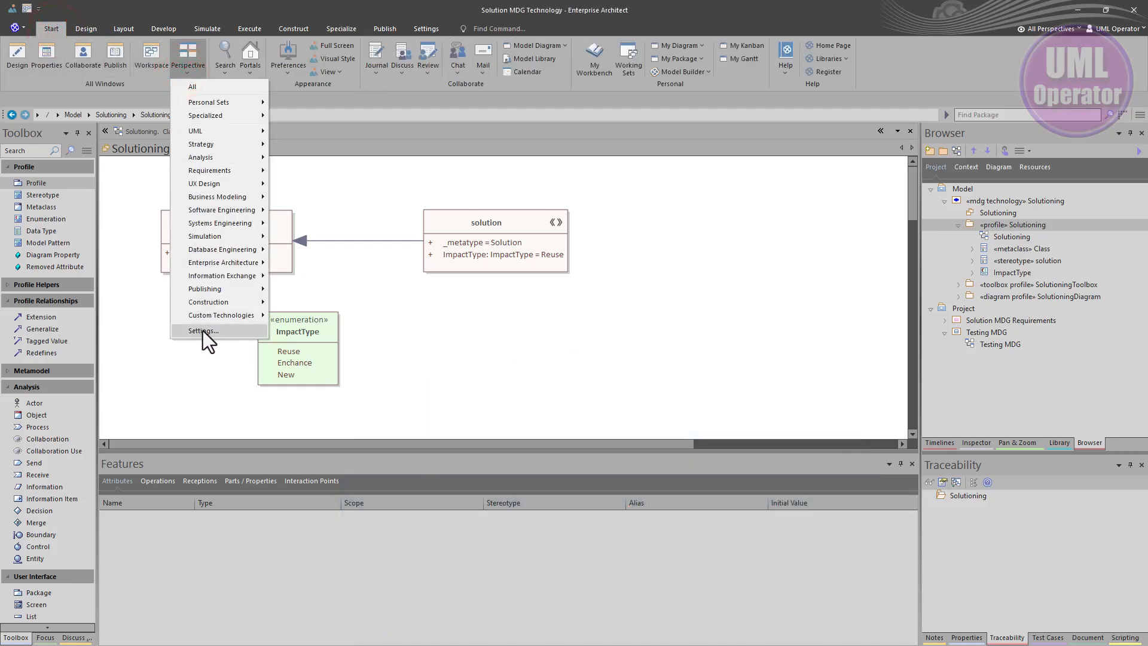
left_click(203, 331)
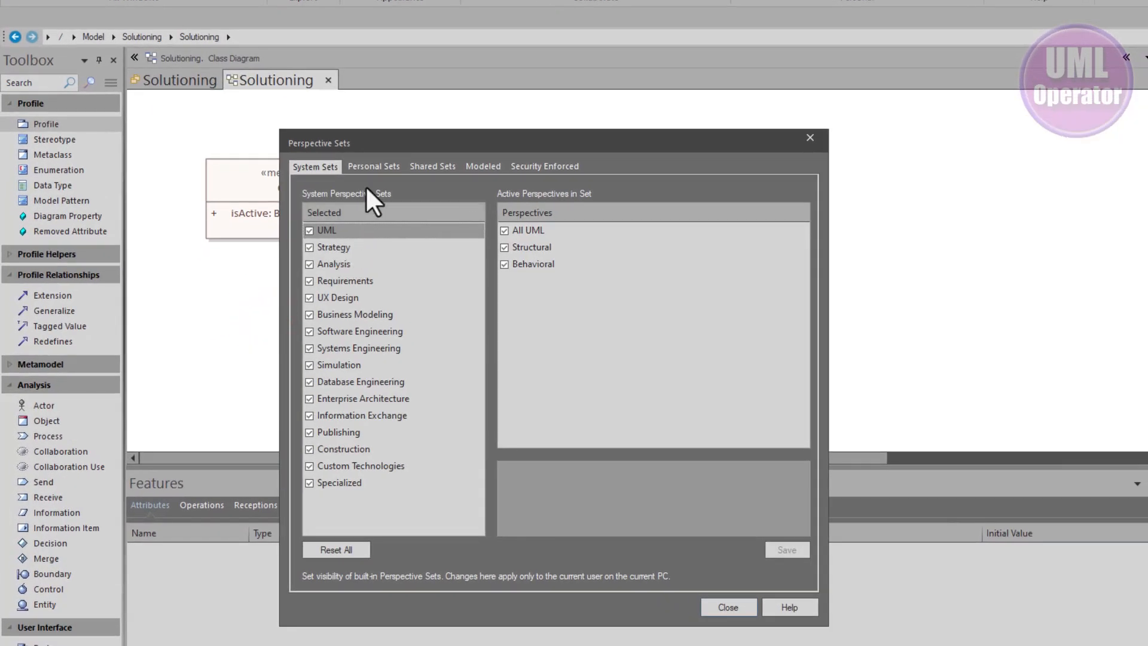
left_click(366, 164)
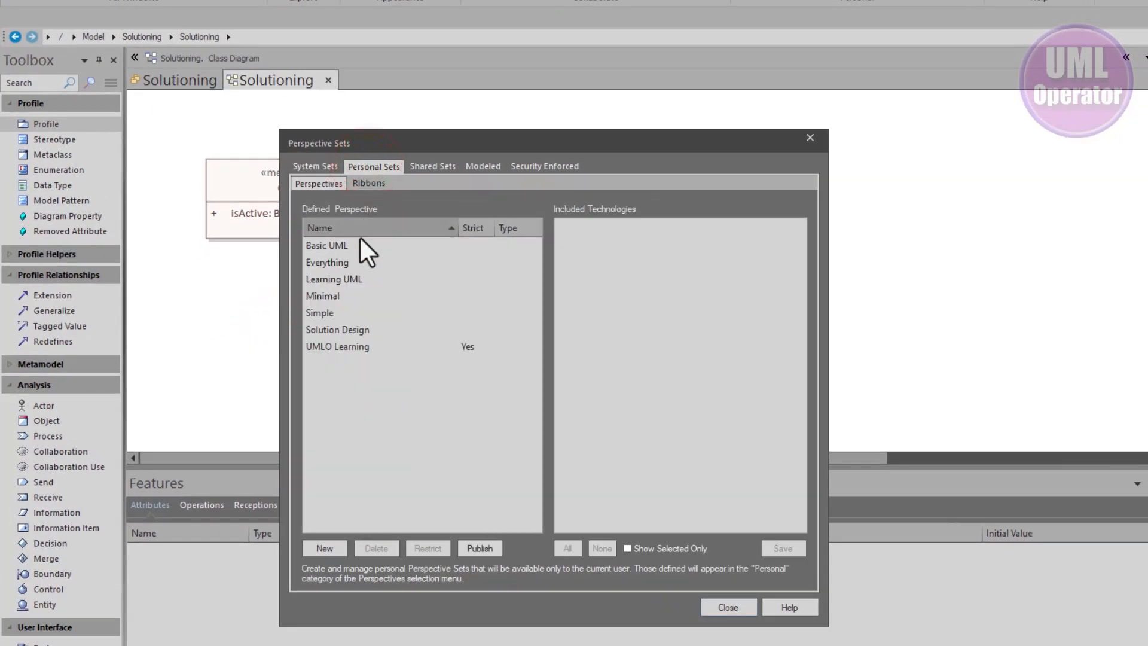
left_click(338, 329)
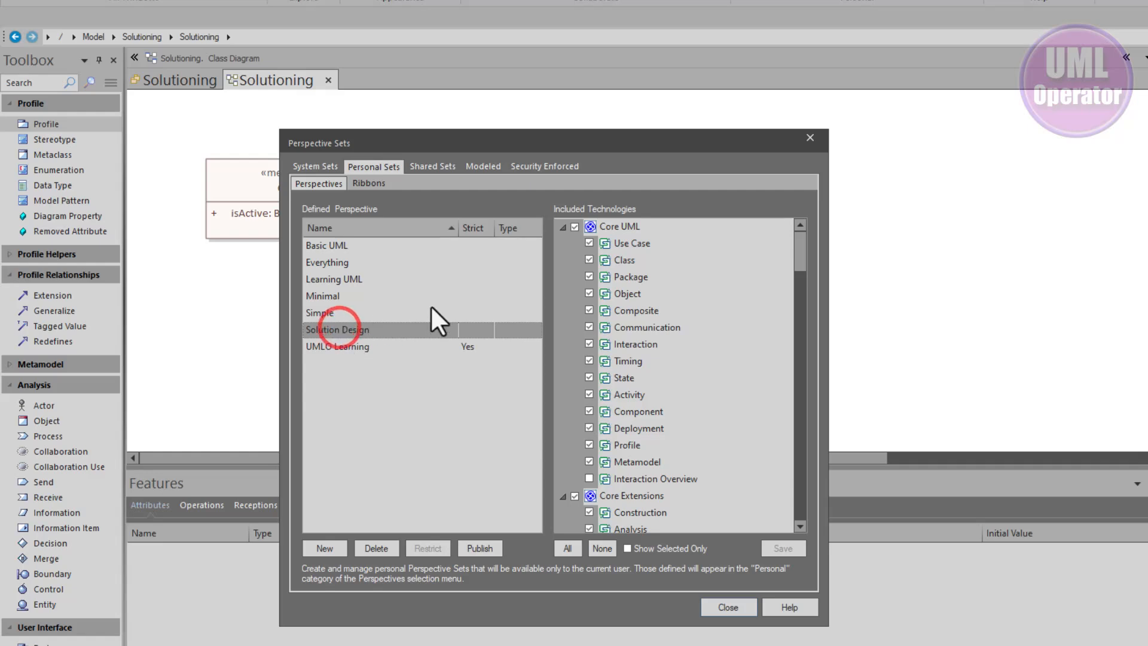
Include the Solutioning technology in the Solution Design perspective set, save it and close the settings
scroll(640, 242, "down", 4)
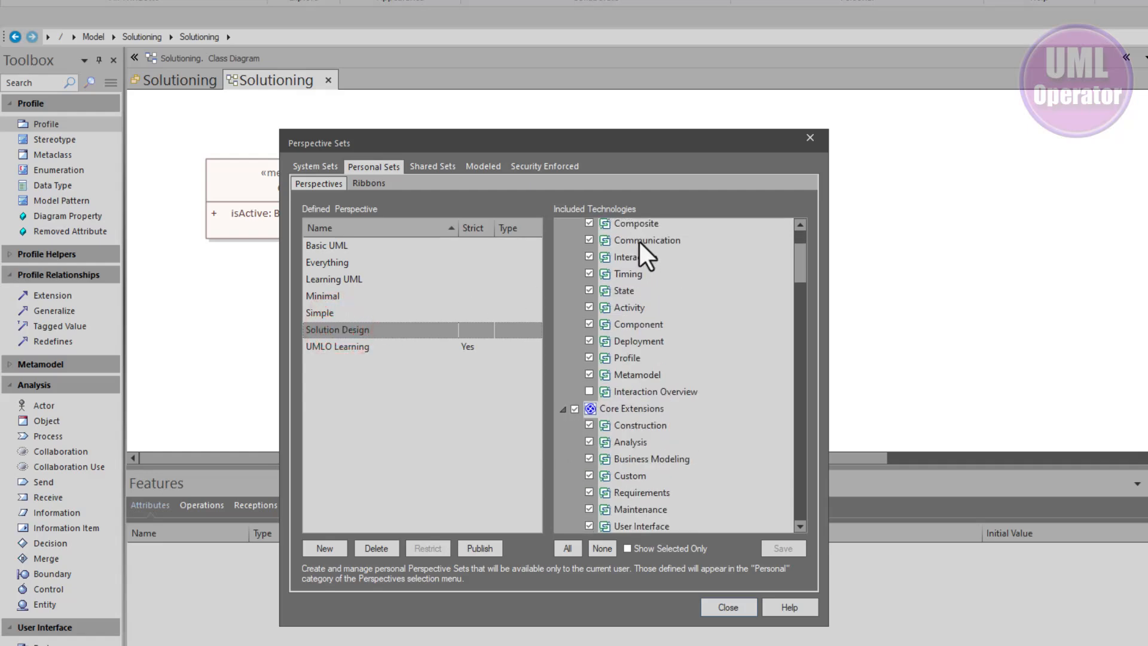
scroll(636, 242, "up", 4)
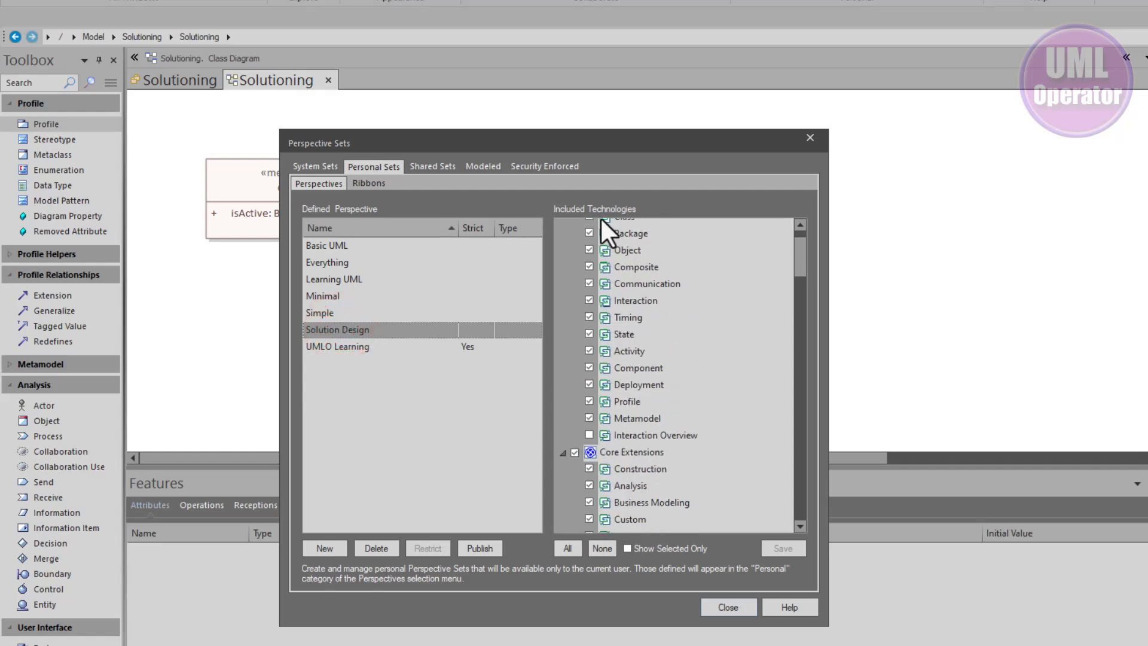
left_click(563, 227)
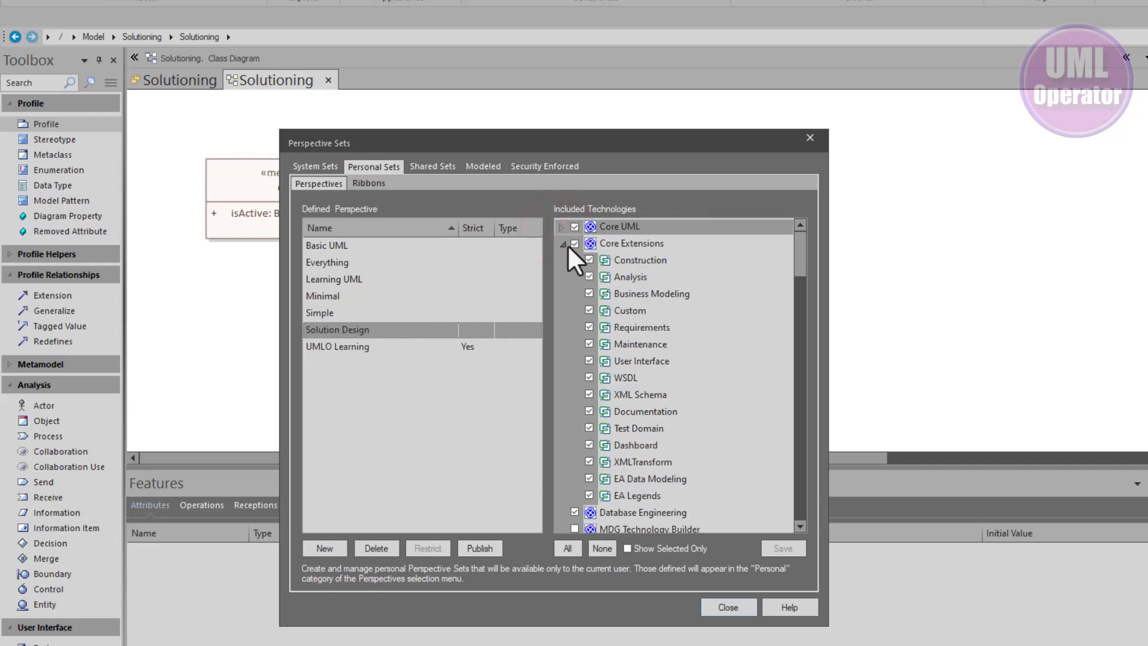
left_click(562, 244)
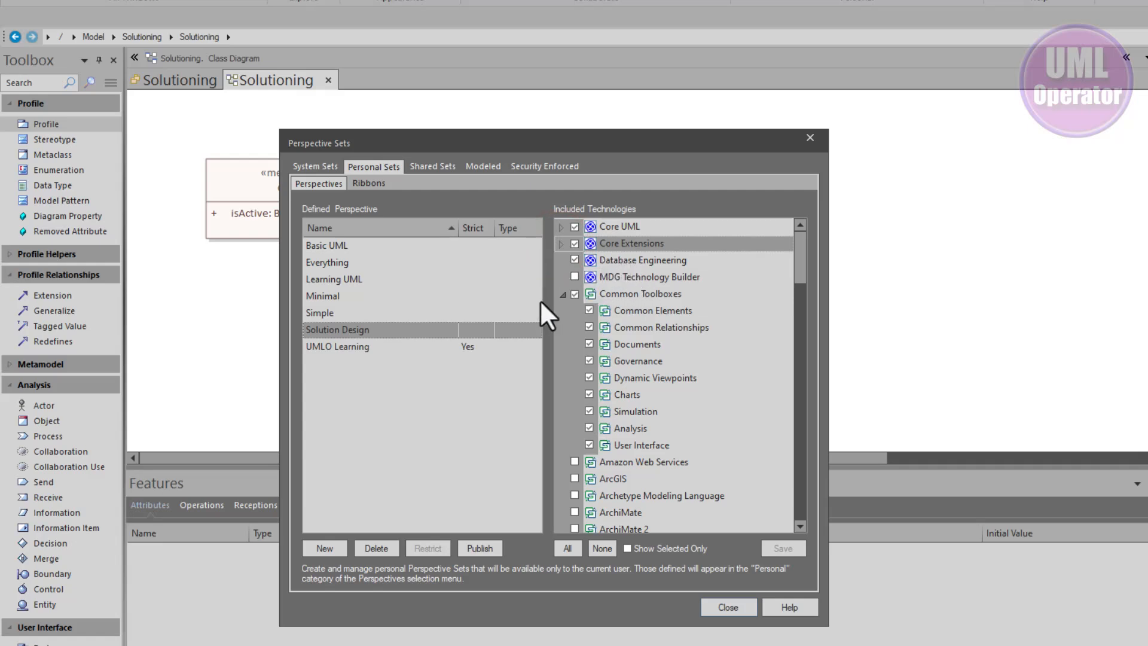
left_click(563, 295)
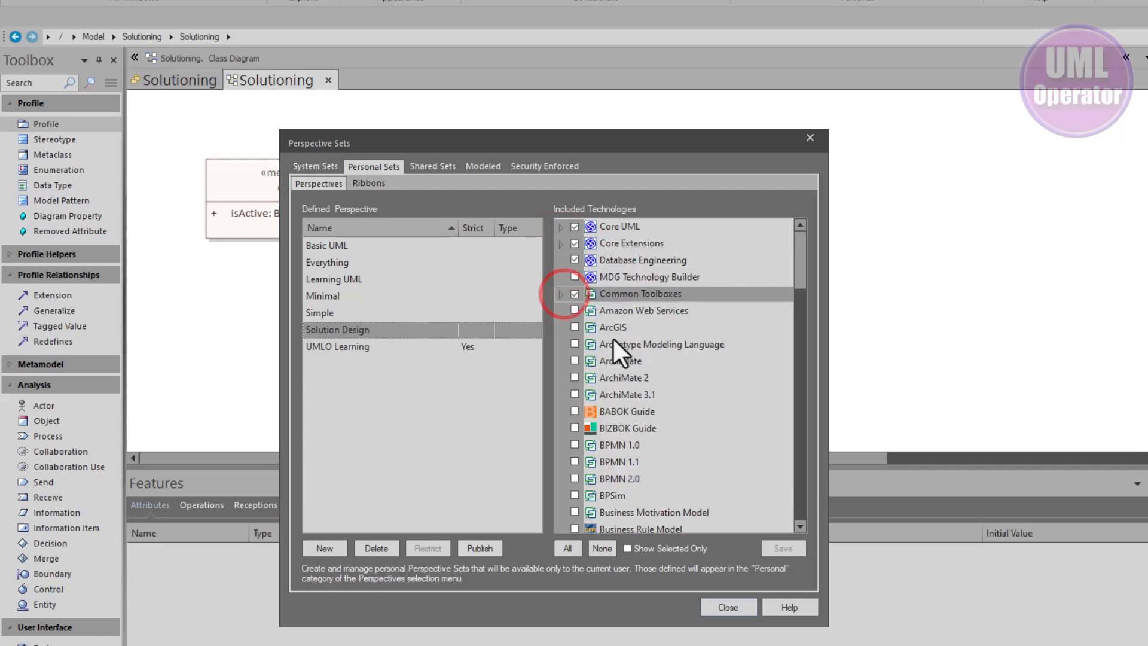
scroll(600, 354, "down", 3)
scroll(599, 357, "down", 2)
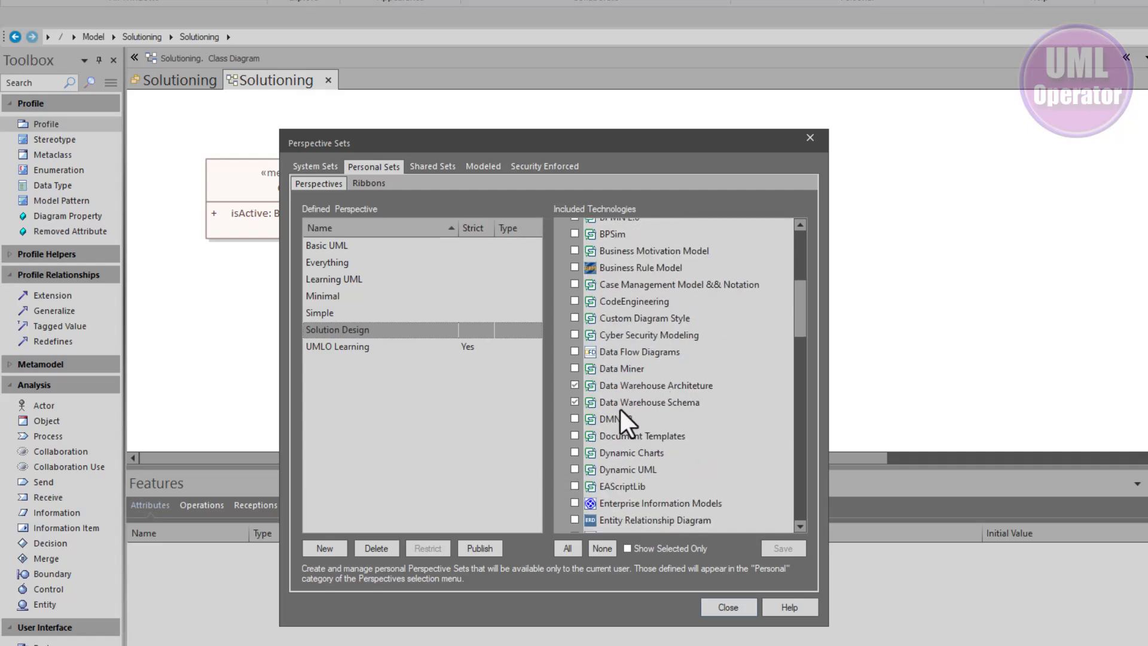
scroll(625, 445, "down", 5)
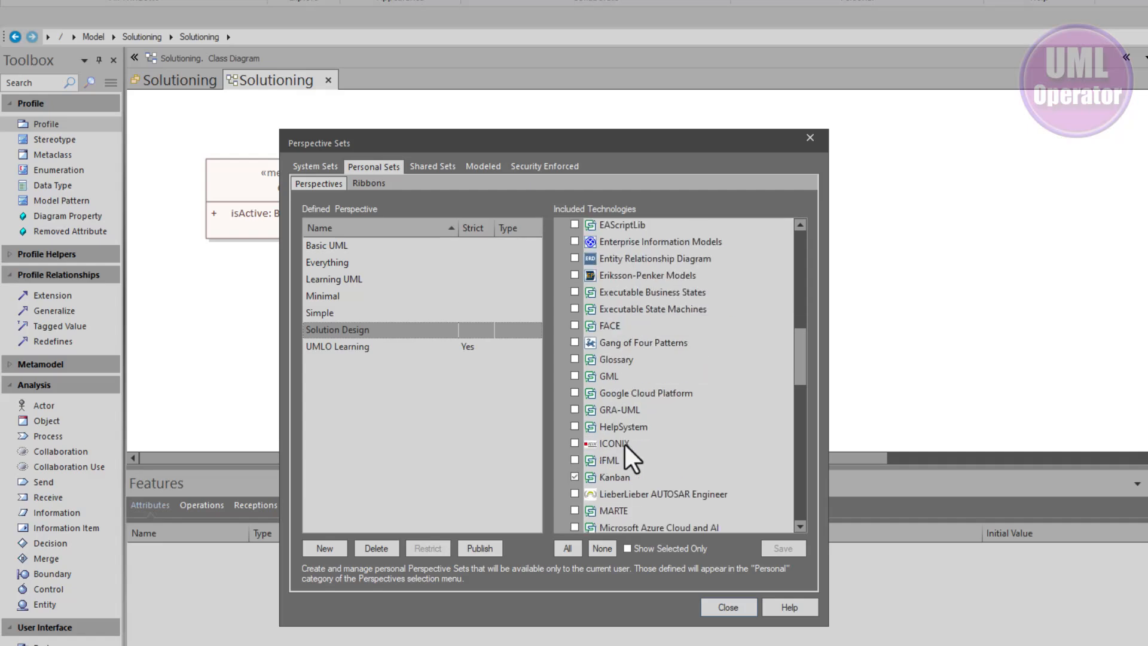
scroll(626, 443, "down", 3)
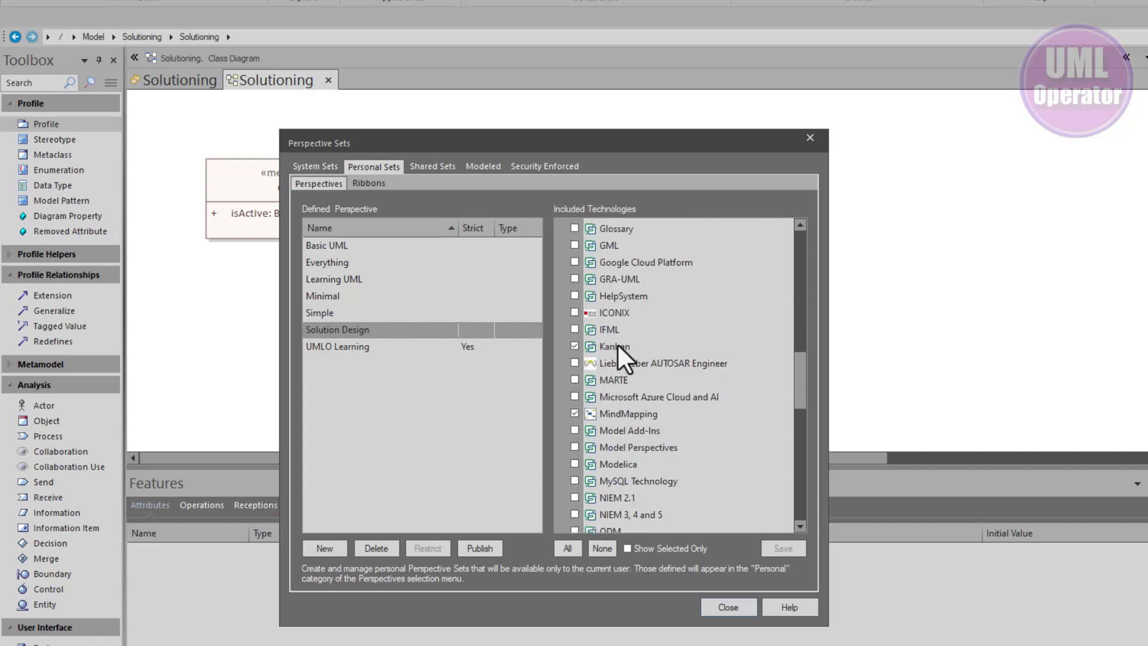
scroll(640, 442, "down", 3)
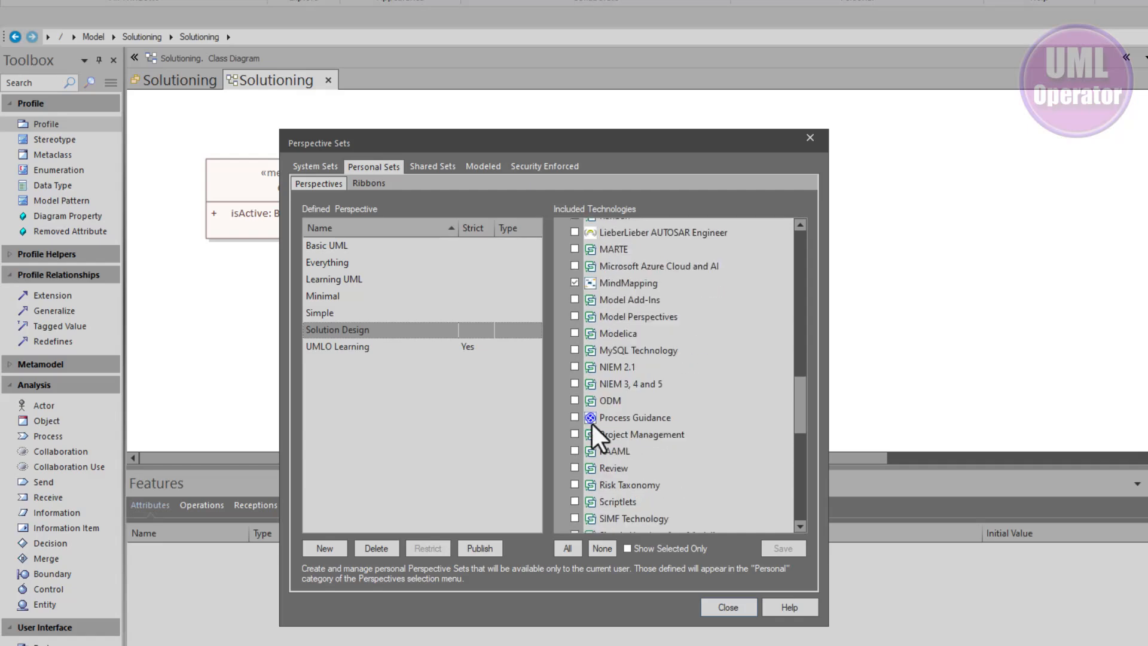
scroll(606, 432, "down", 3)
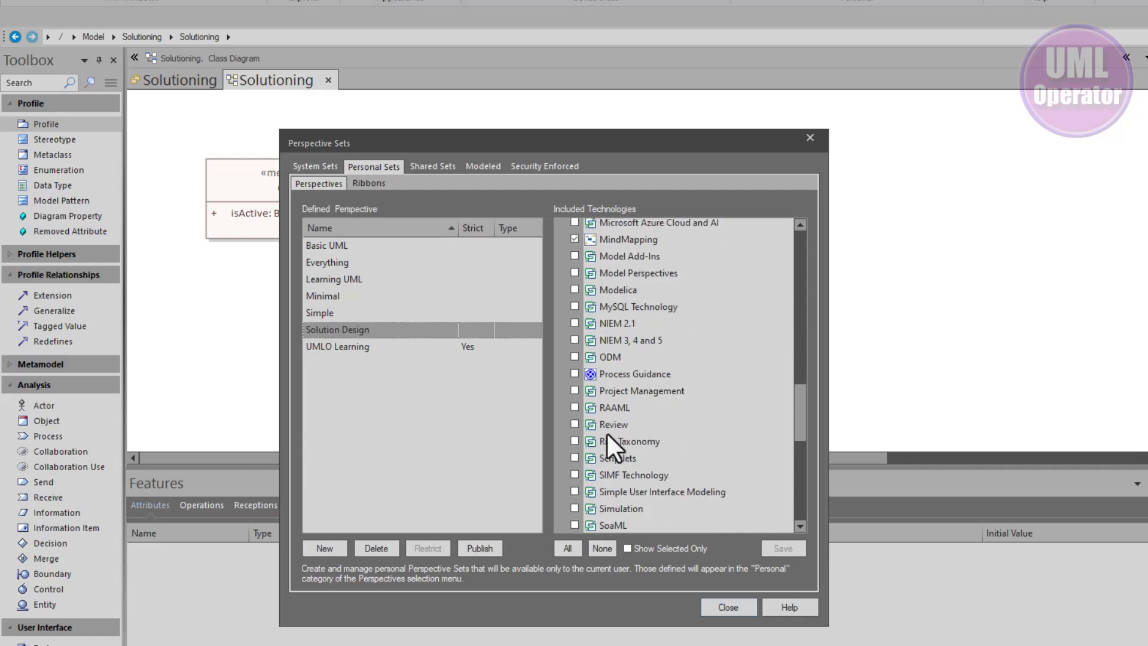
scroll(609, 428, "down", 4)
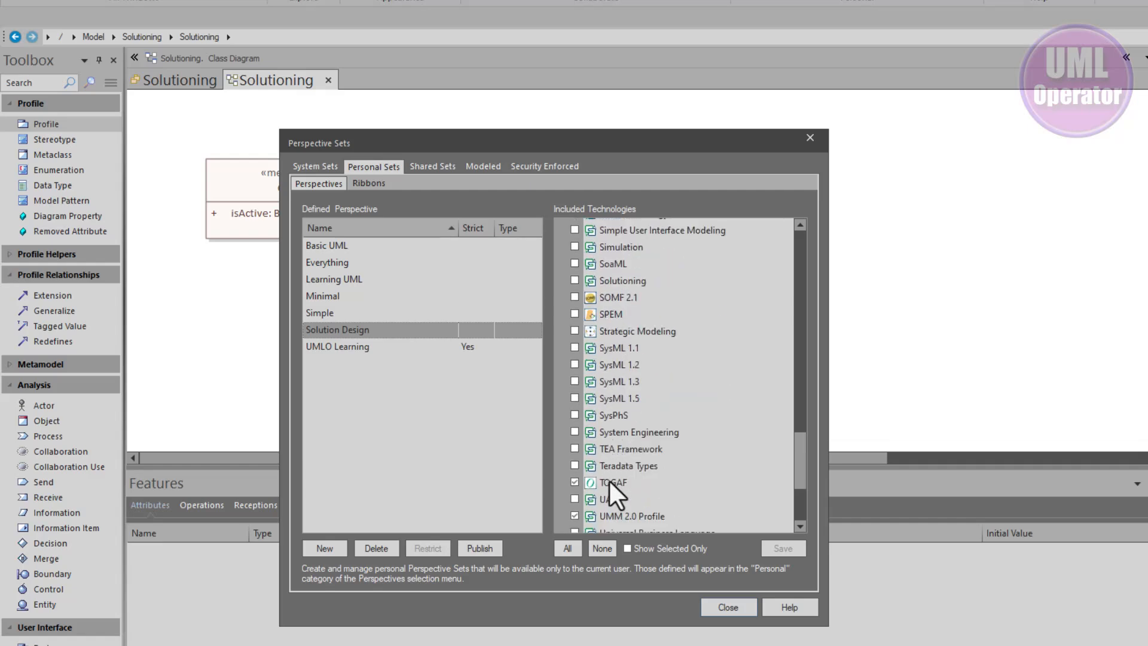
scroll(609, 479, "down", 2)
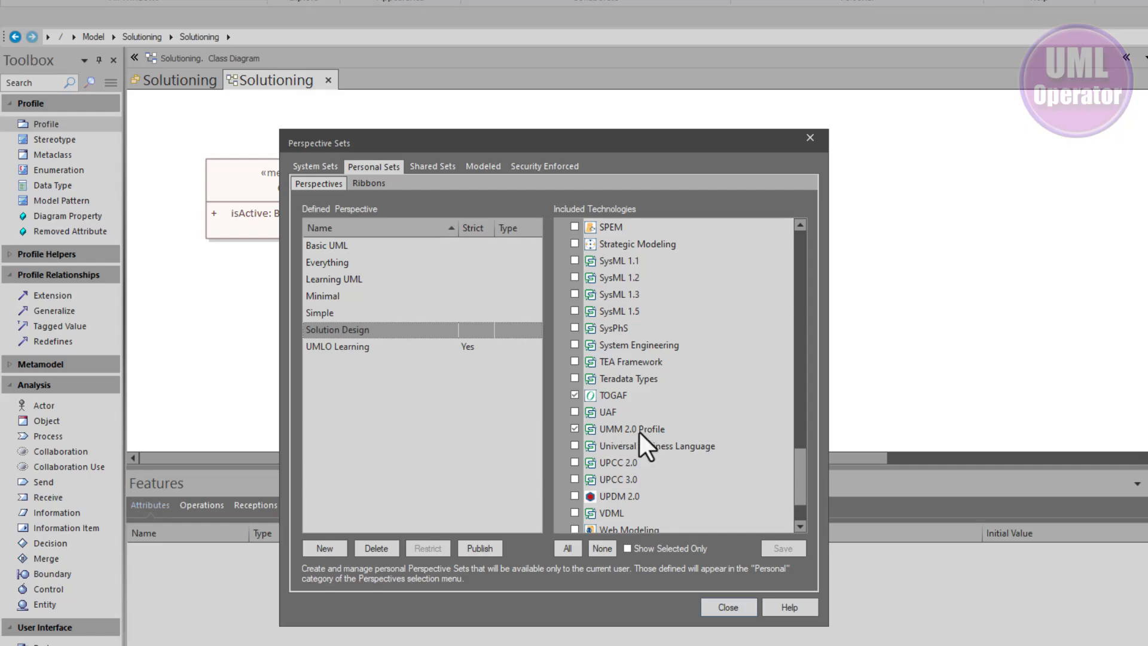
scroll(640, 436, "down", 2)
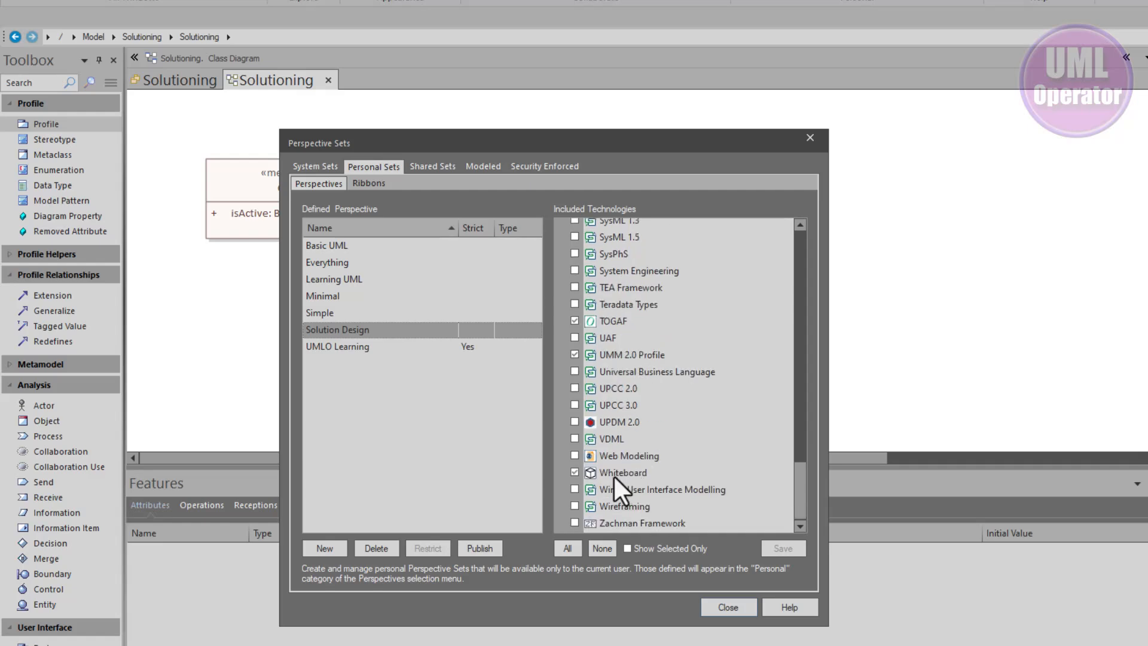
scroll(619, 463, "up", 4)
scroll(620, 457, "up", 2)
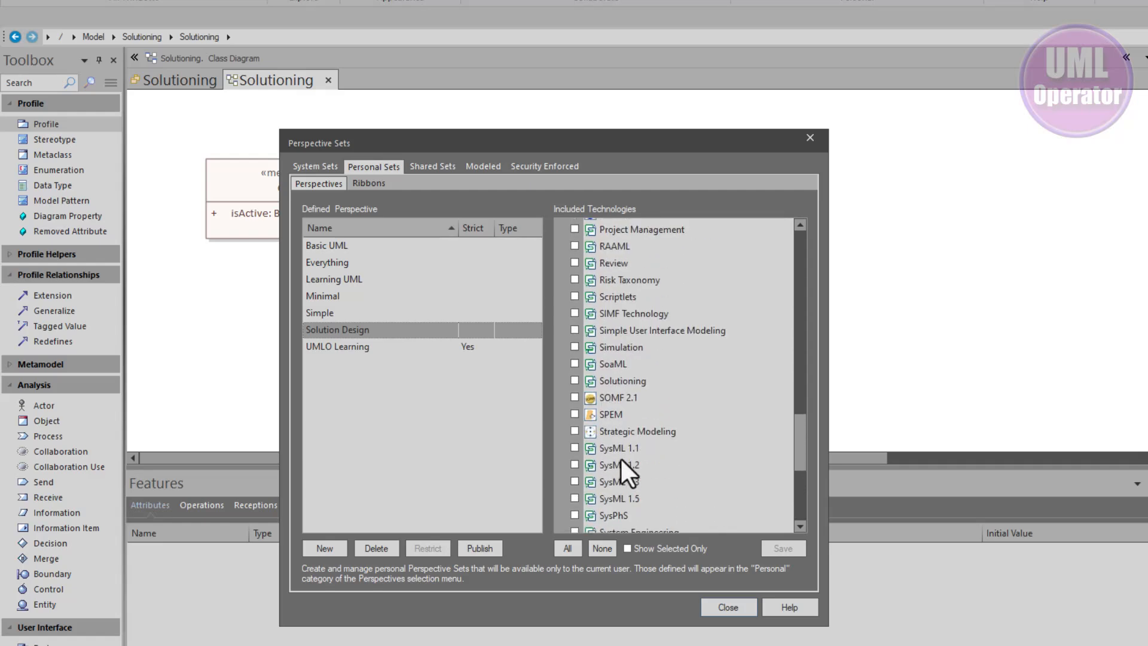
left_click(606, 379)
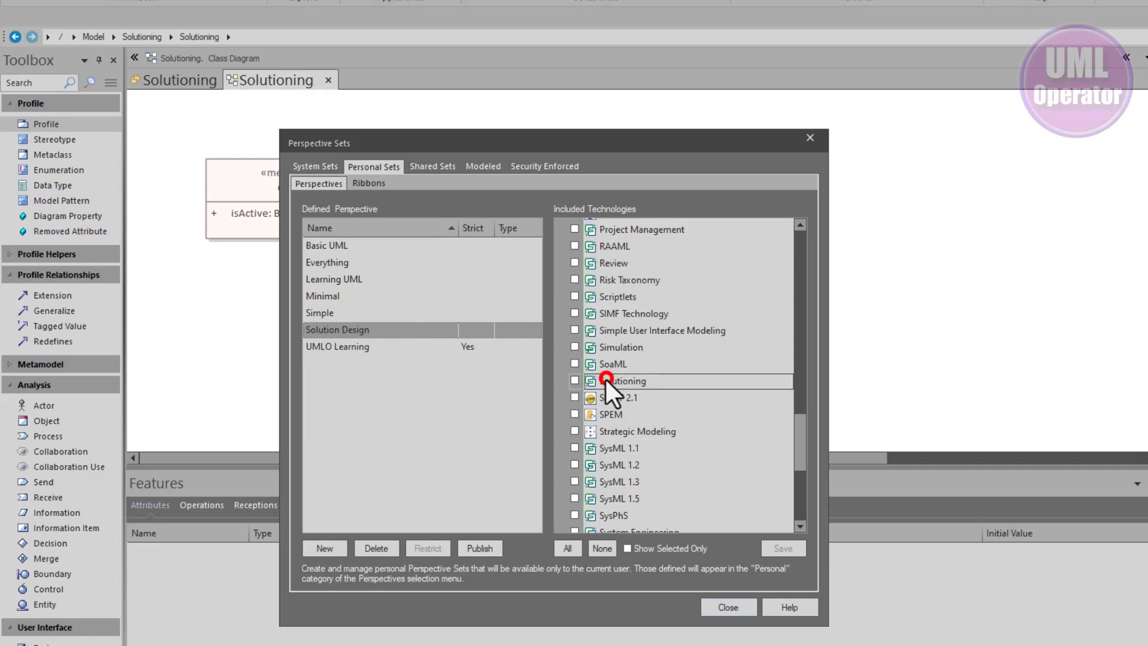
left_click(574, 381)
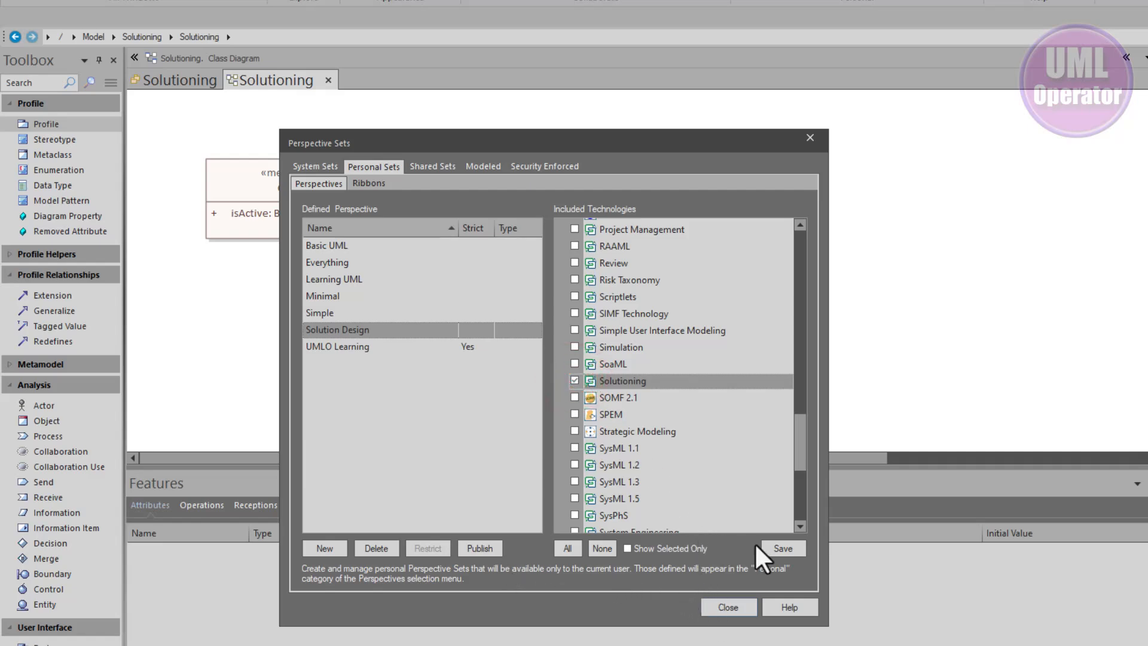
left_click(776, 547)
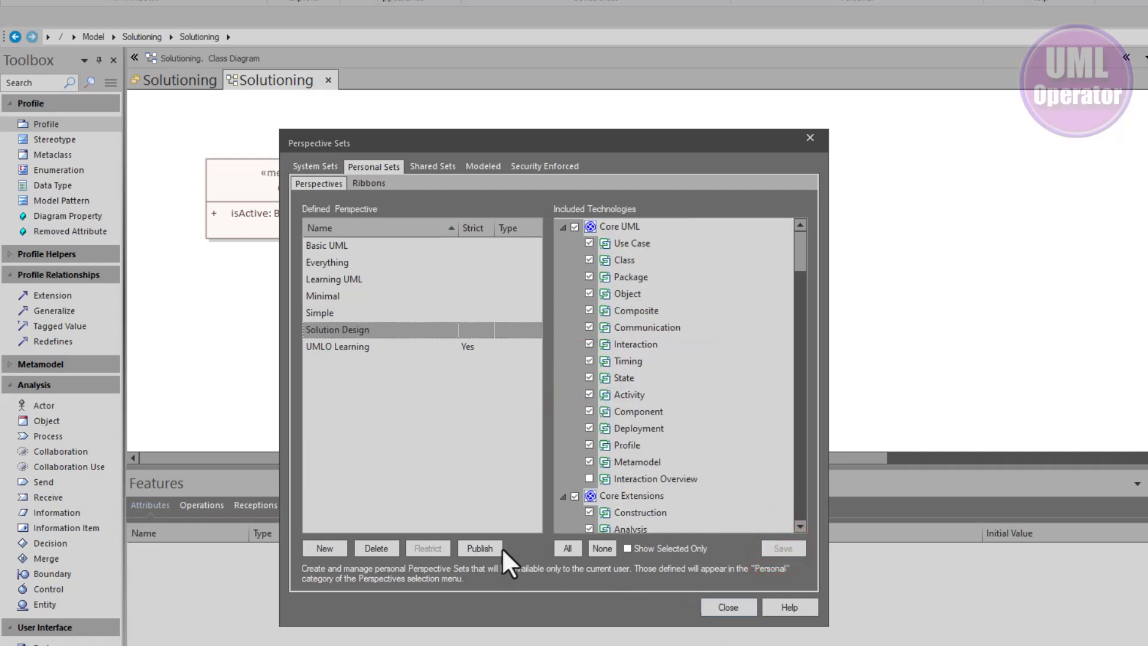
left_click(741, 605)
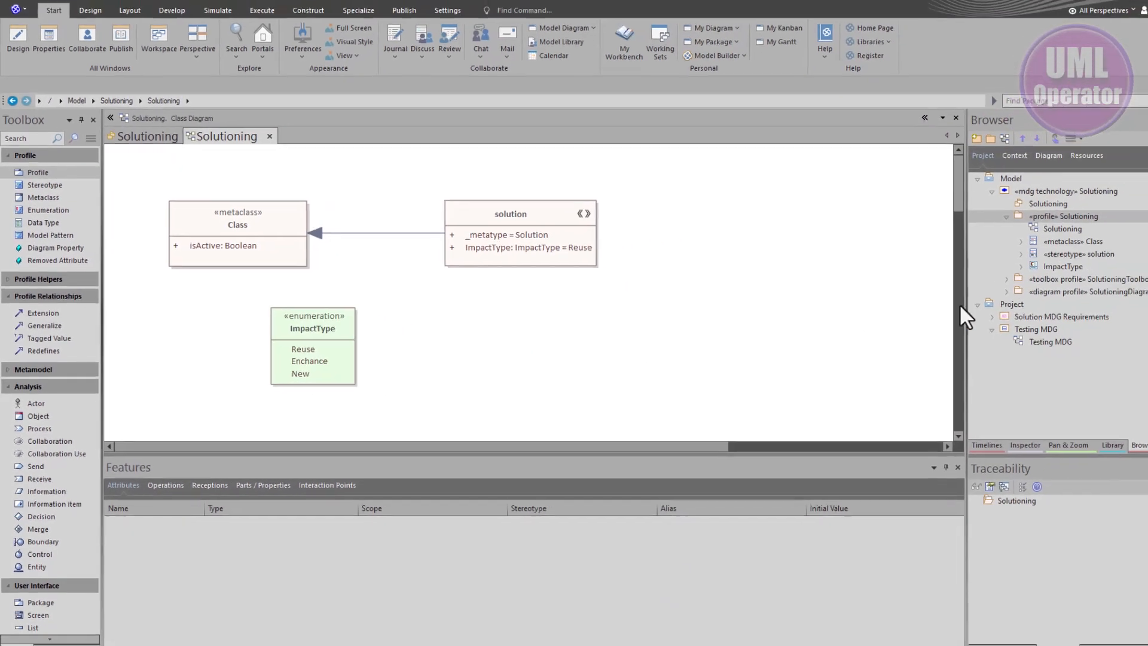
Open the Testing MDG diagram and switch its toolbox to the Solutioning technology
double_click(980, 346)
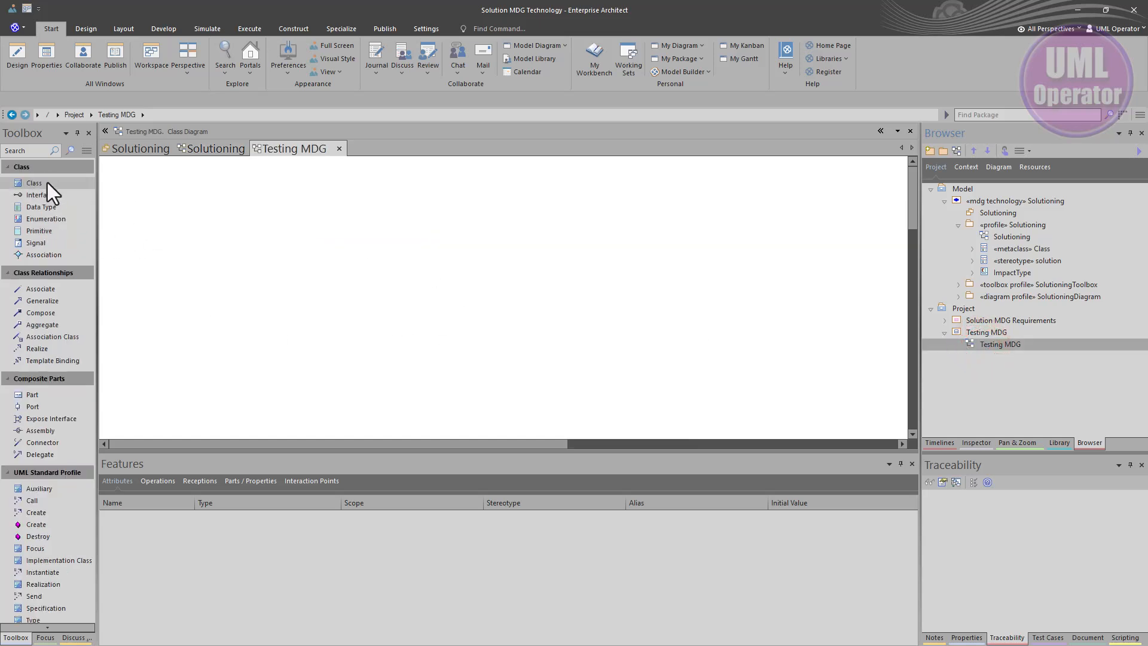
left_click(85, 154)
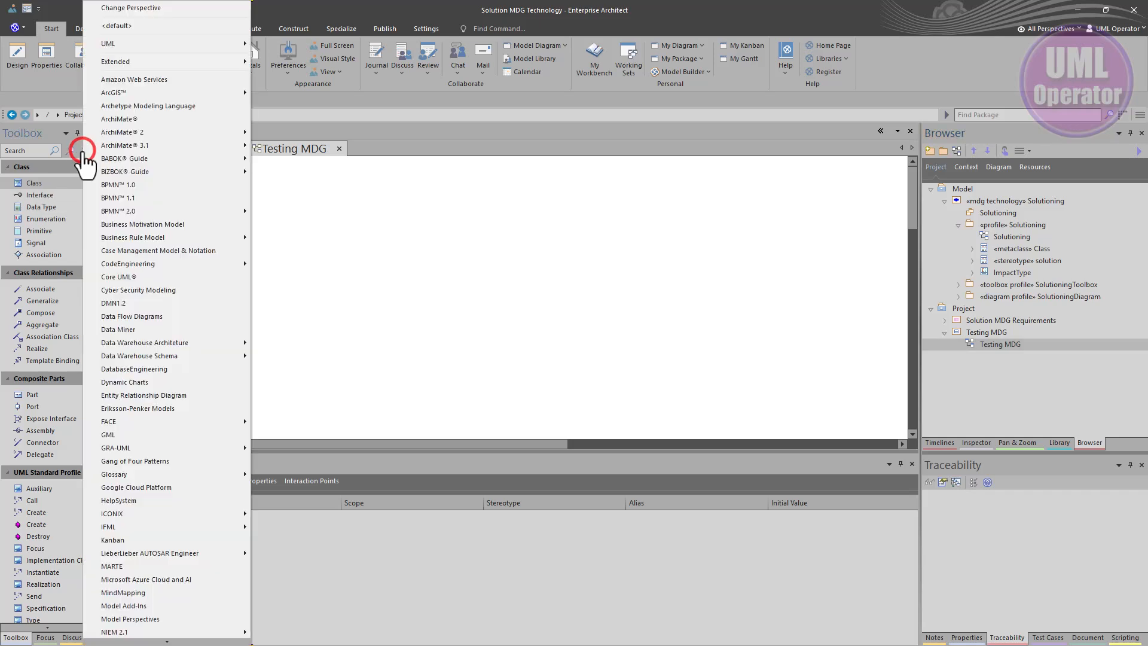
scroll(164, 360, "down", 2)
scroll(164, 360, "down", 5)
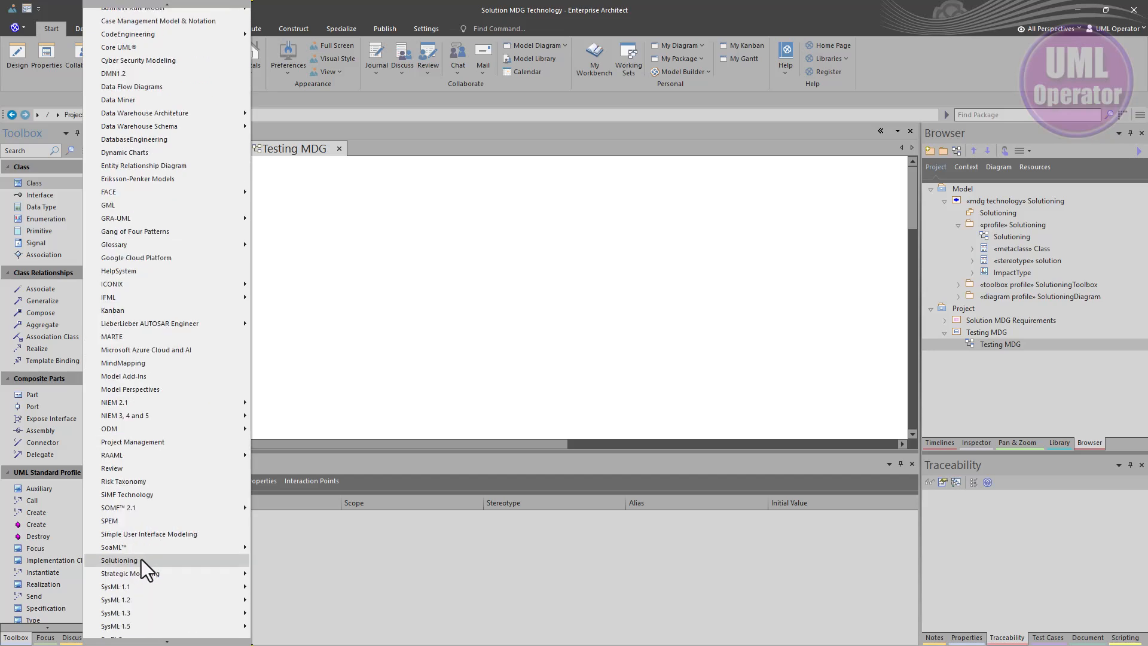
left_click(134, 559)
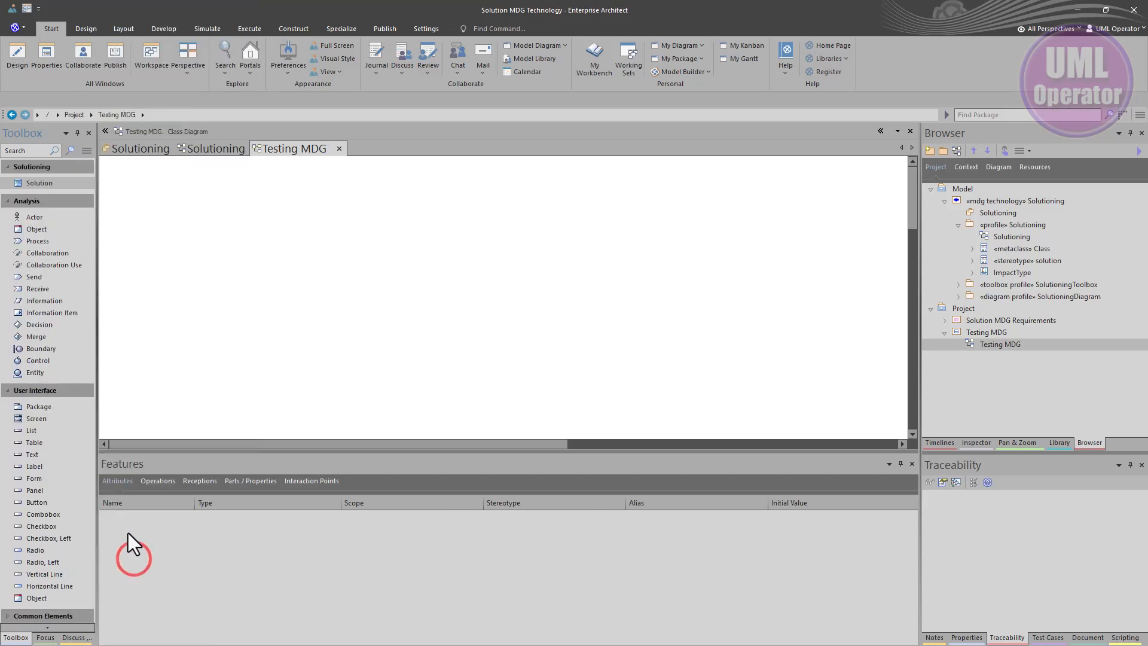
Switch to the Solutioning profile diagram and back to the Testing MDG diagram
left_click(44, 184)
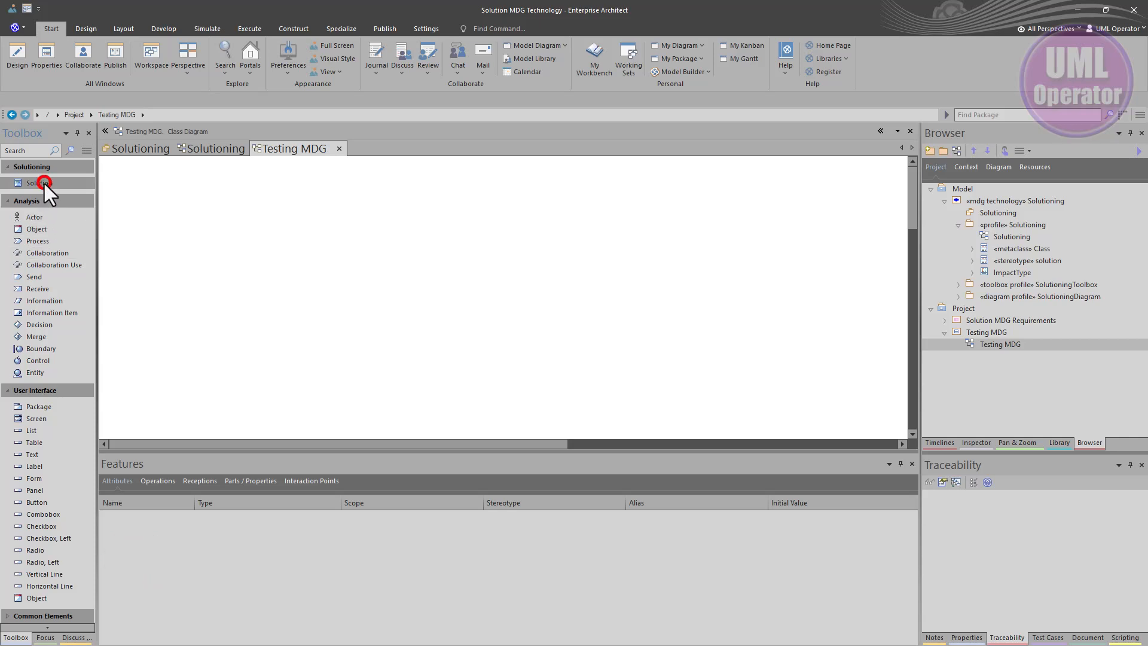
left_click(197, 148)
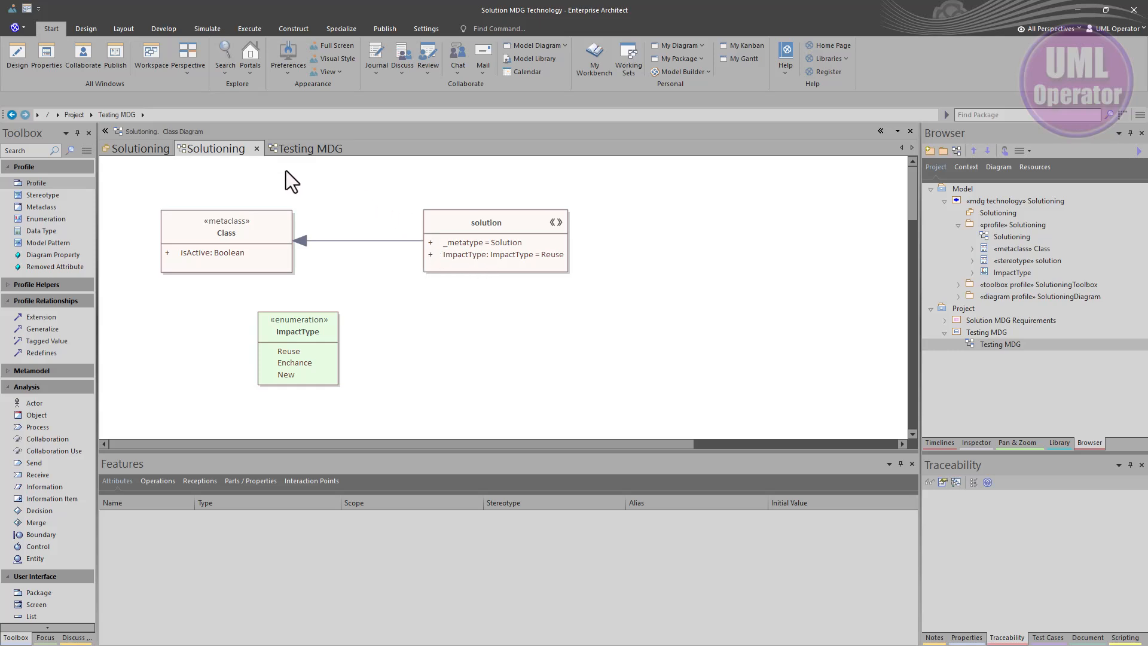
left_click(295, 150)
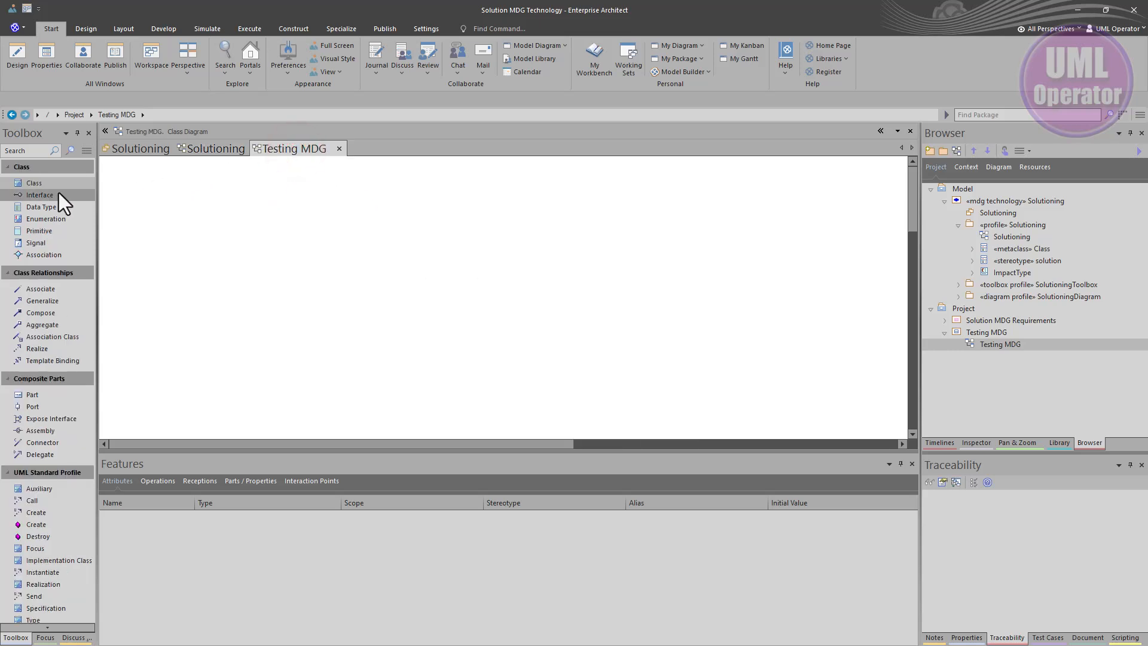
Switch the Testing MDG diagram's toolbox to the Solutioning technology again
left_click(86, 150)
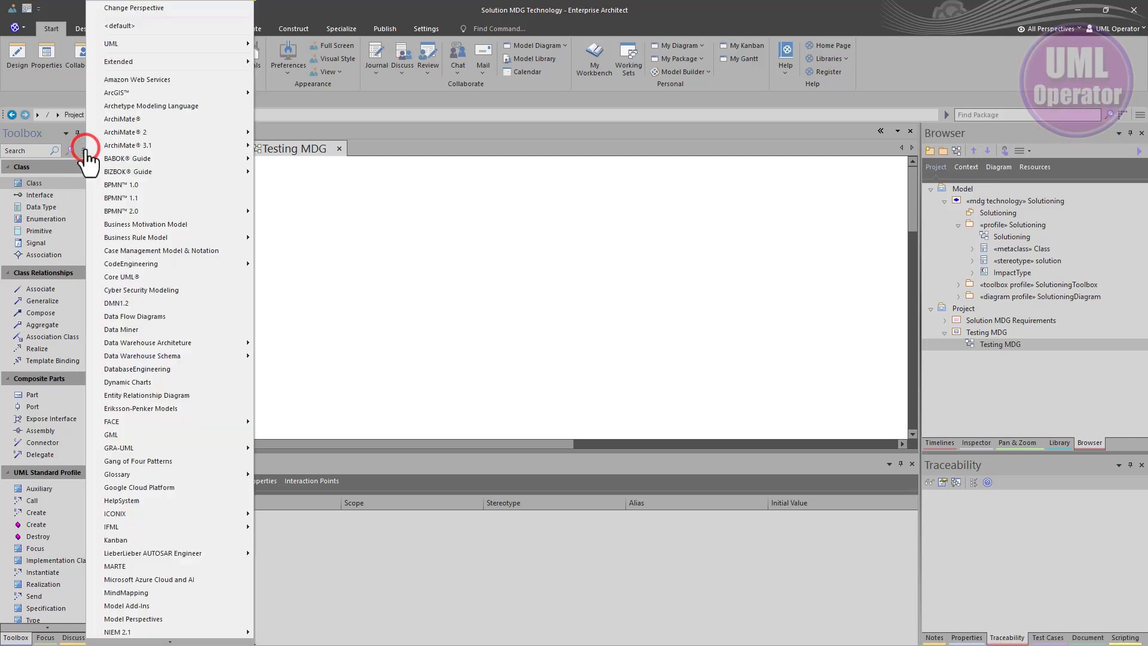
scroll(160, 536, "down", 5)
scroll(156, 534, "down", 5)
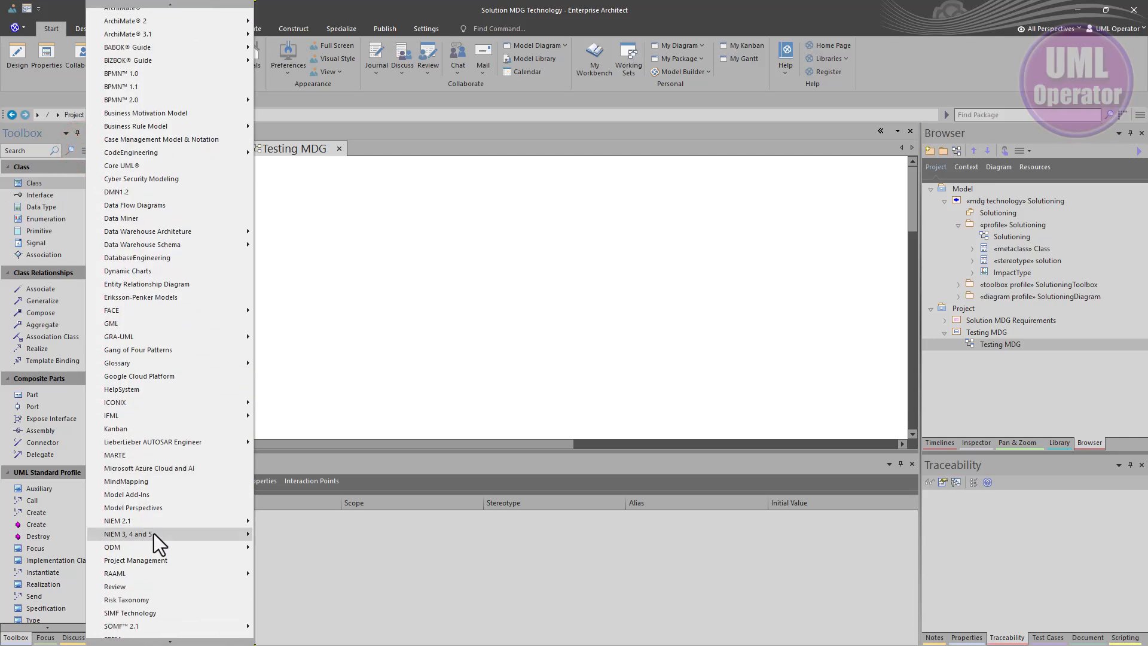
scroll(150, 487, "down", 10)
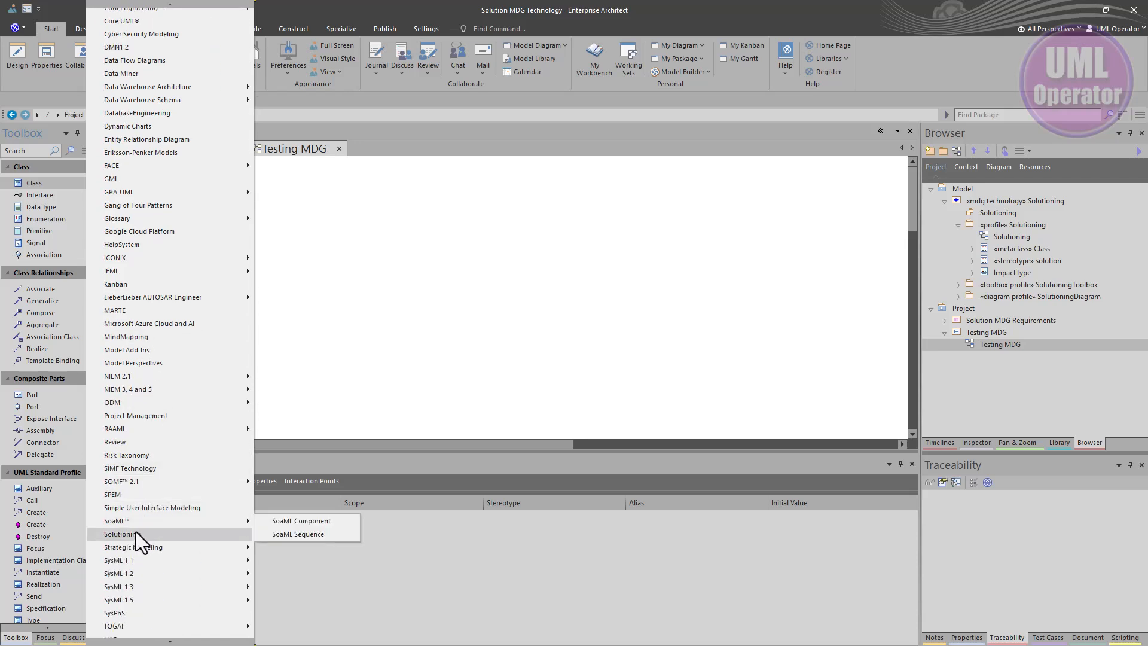
left_click(135, 532)
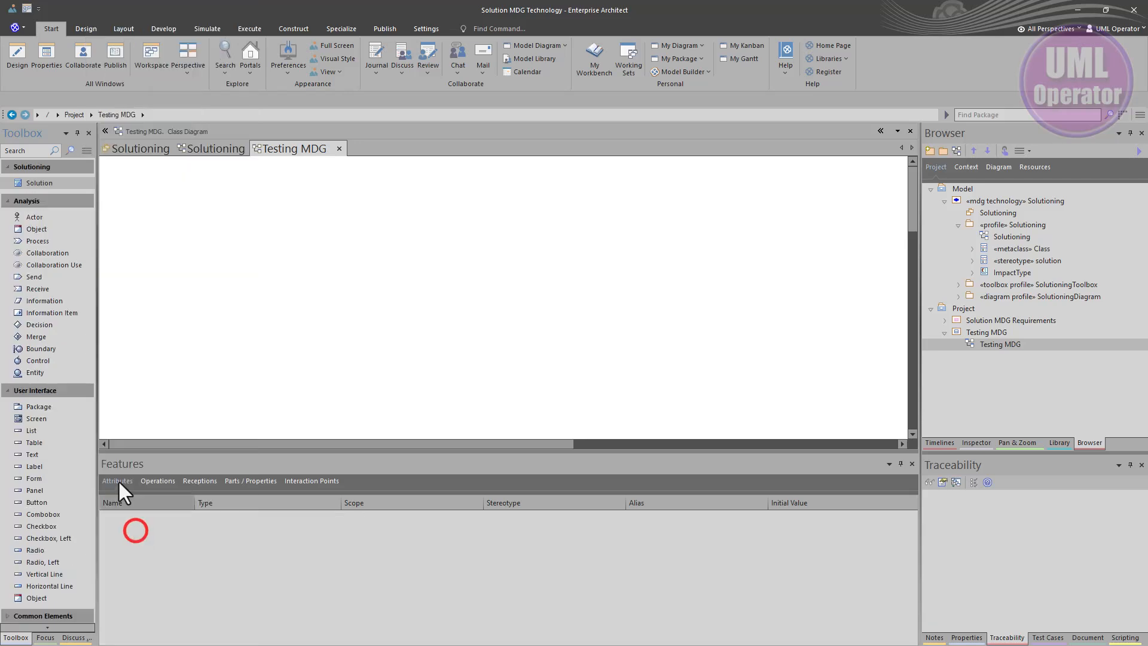
Place two Solution elements side by side on the Testing MDG diagram from the Solutioning toolbox
left_click(34, 181)
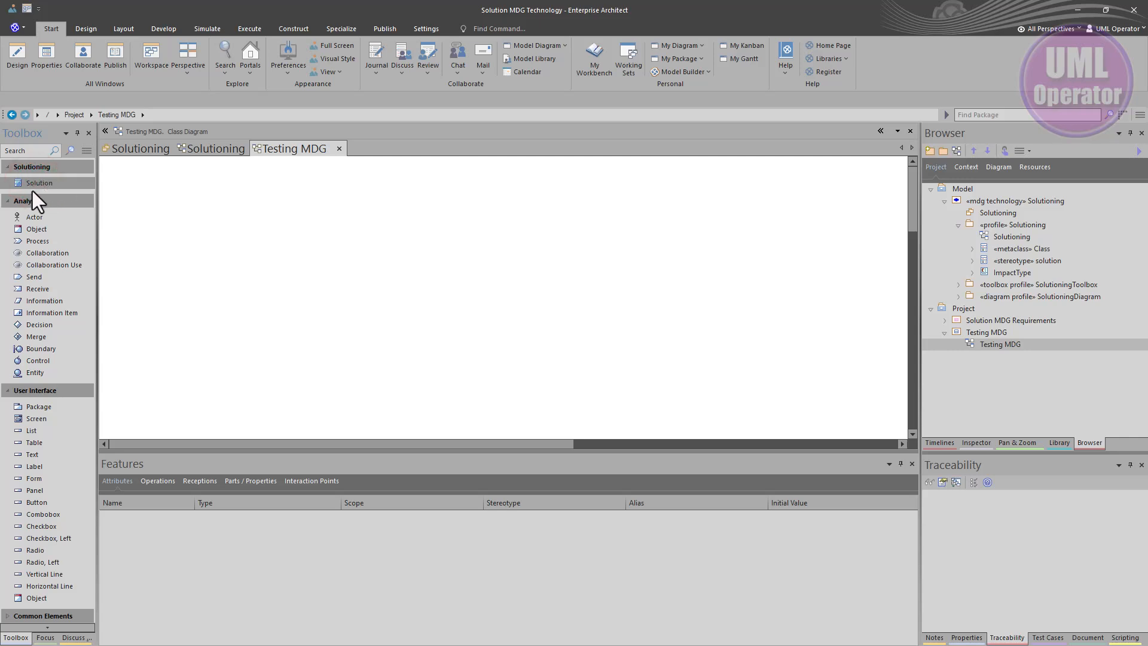
left_click(33, 187)
left_click(205, 199)
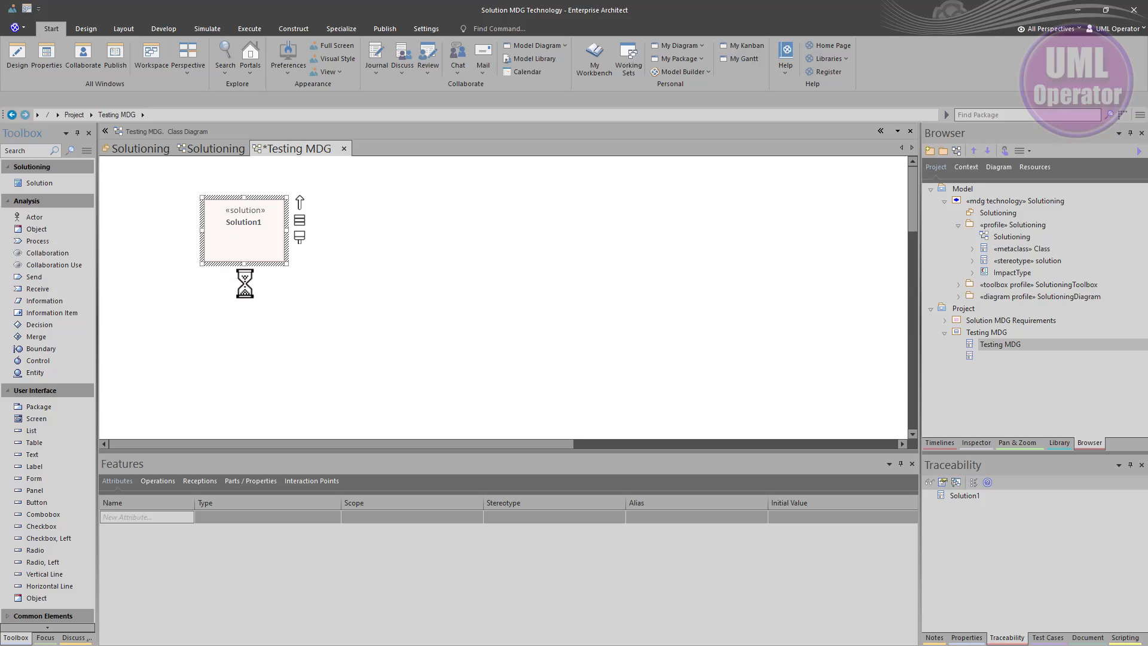
left_click(245, 210)
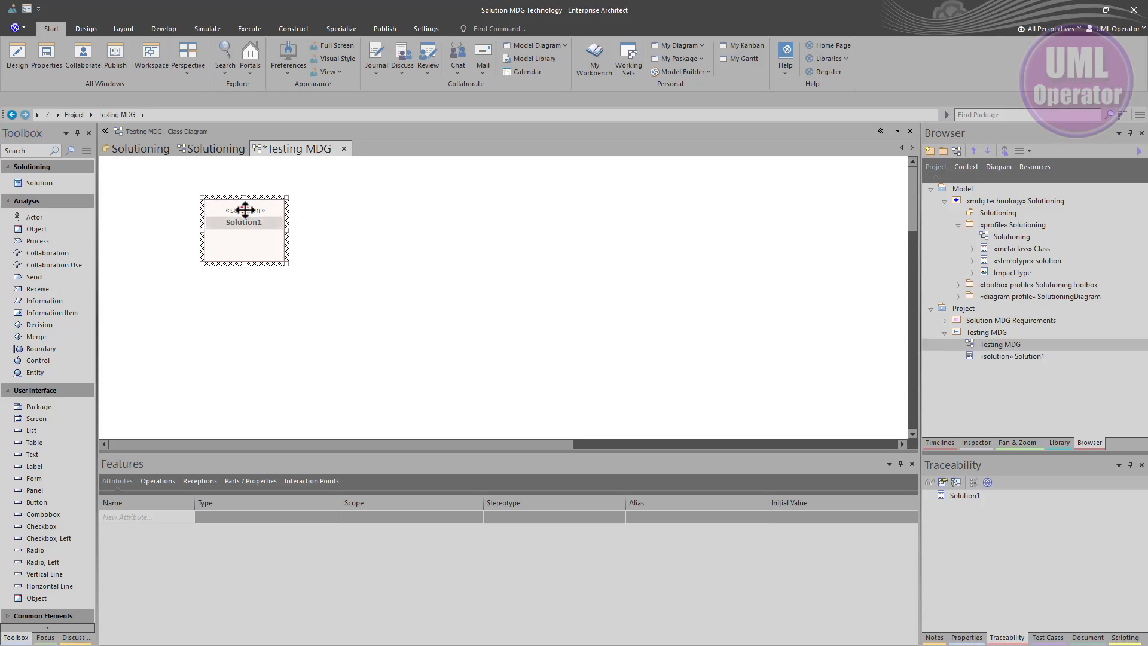
left_click(246, 231)
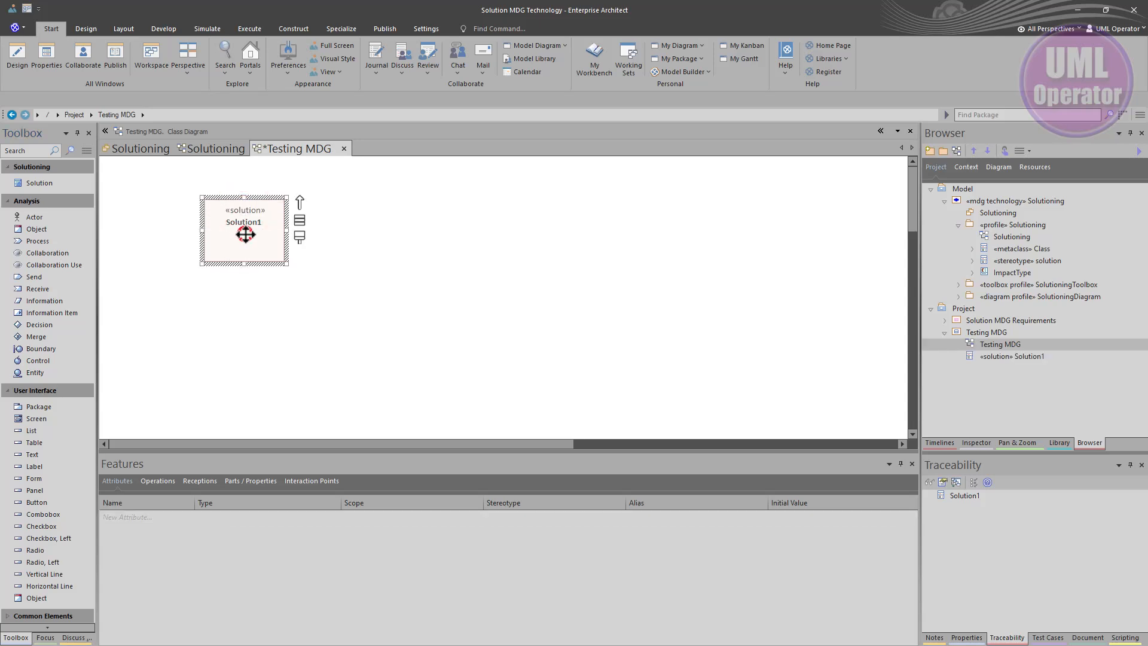
left_click(54, 184)
left_click(379, 201)
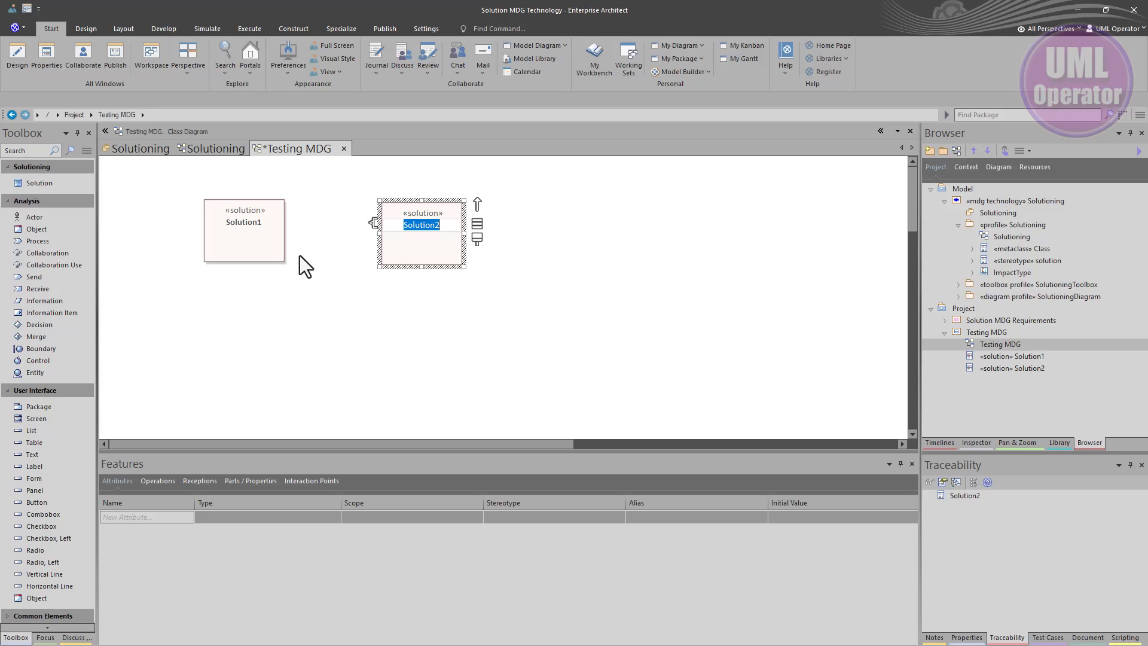
Set Solution1's ImpactType tagged value to Enchance in the Properties window
left_click(258, 244)
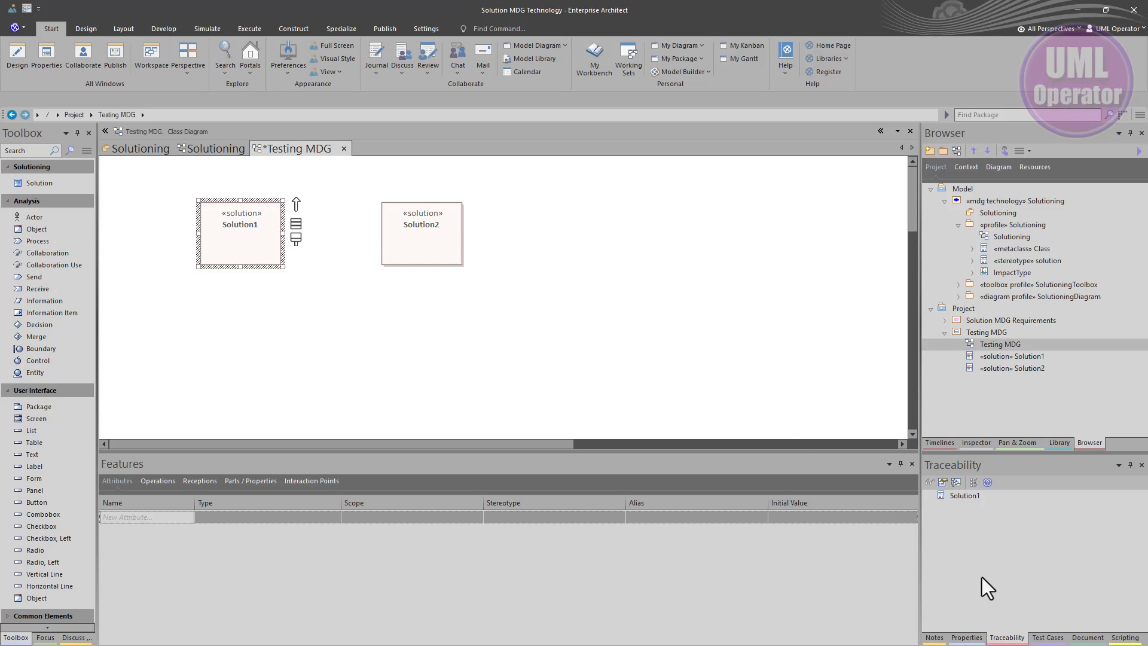
left_click(966, 638)
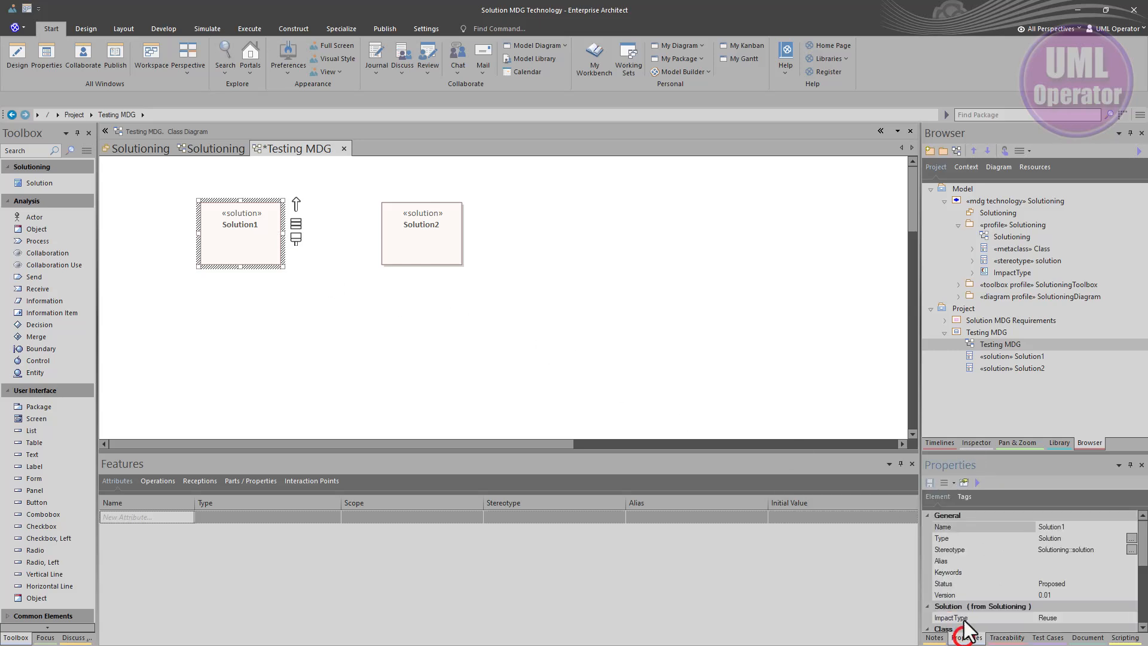
left_click_drag(964, 631, 532, 288)
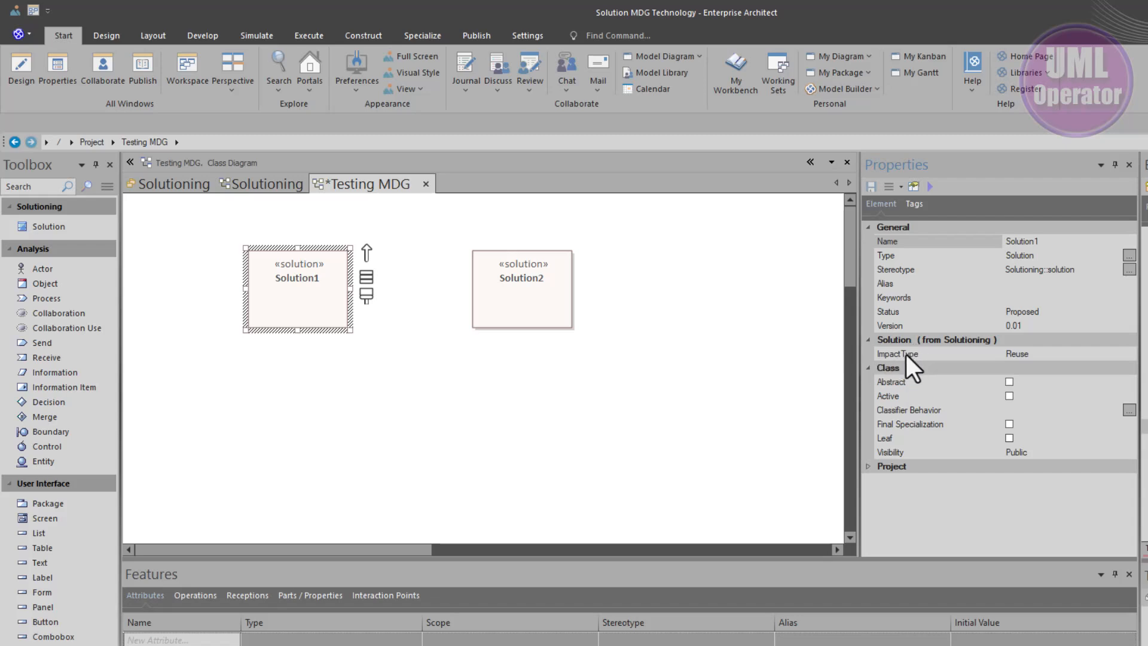
left_click(1055, 353)
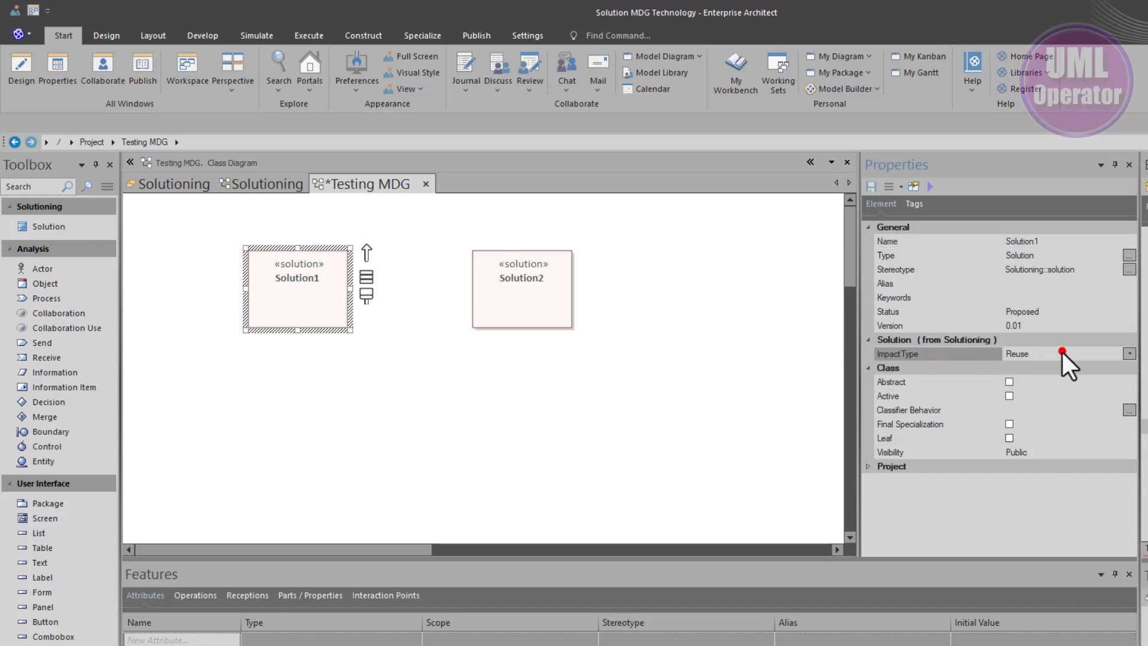
left_click(919, 204)
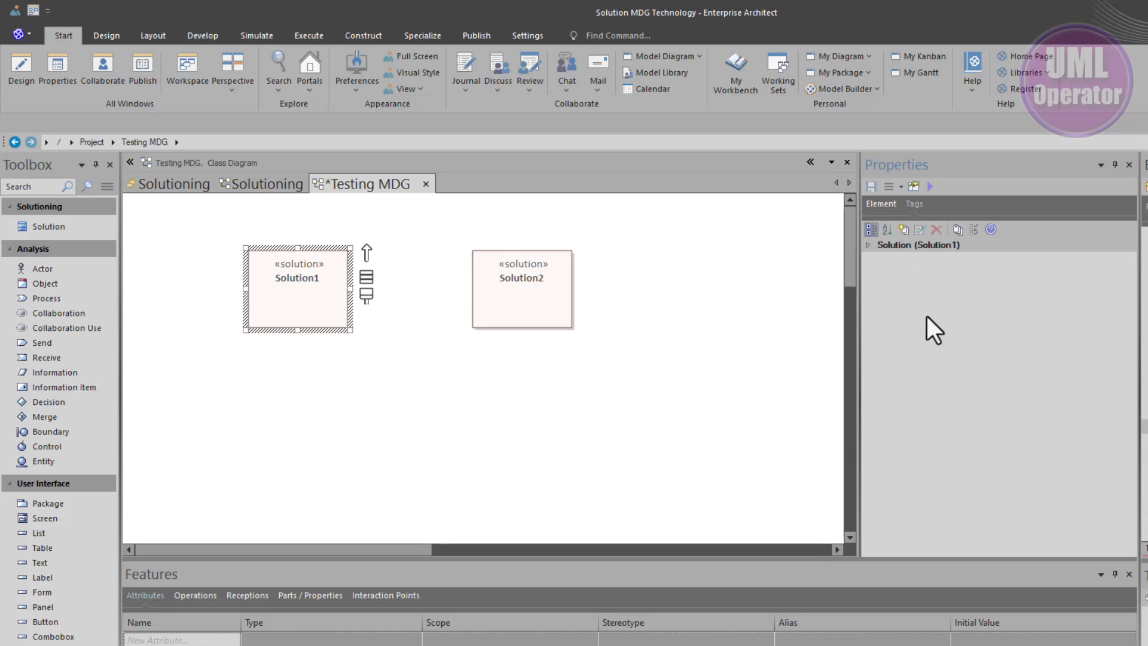
left_click(870, 203)
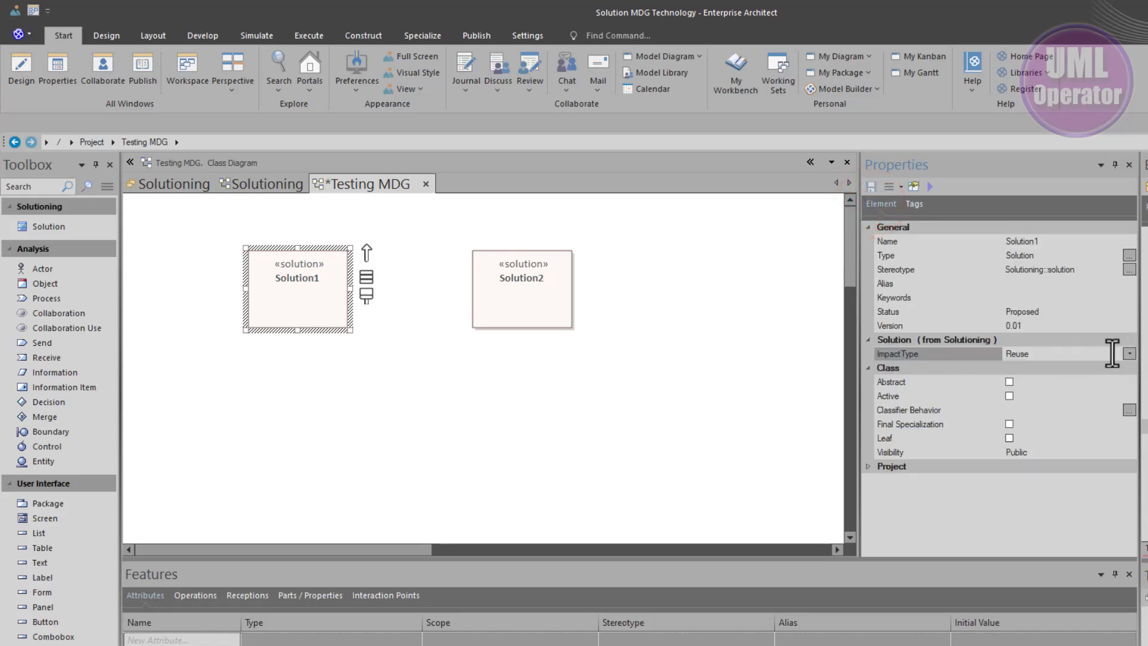
left_click(1043, 353)
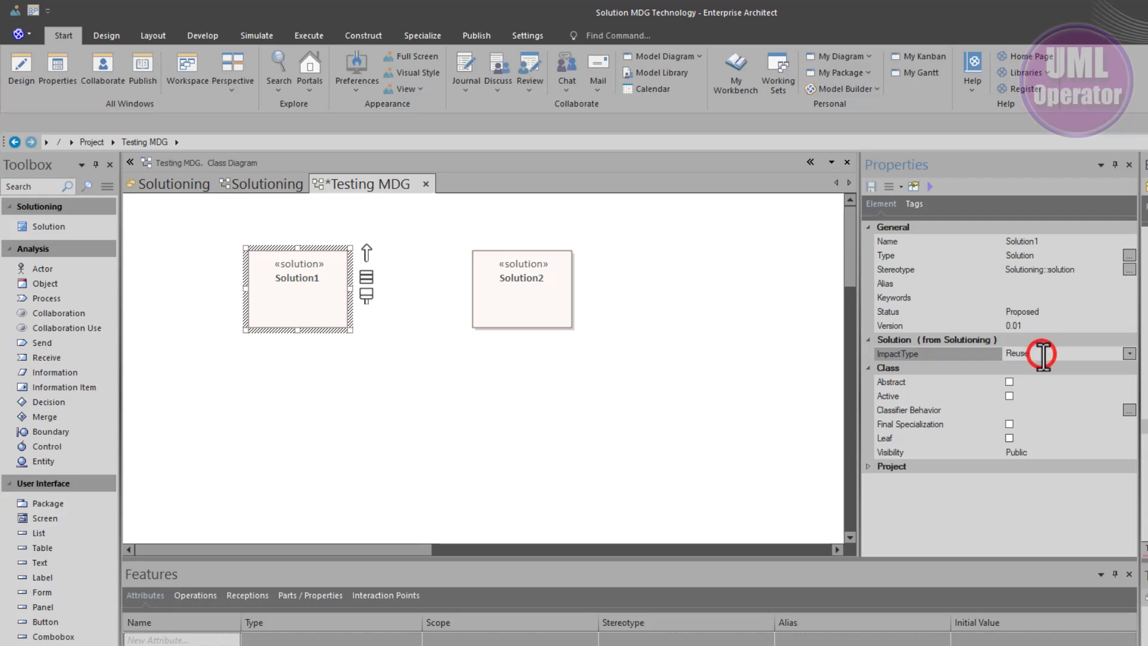
left_click(1130, 353)
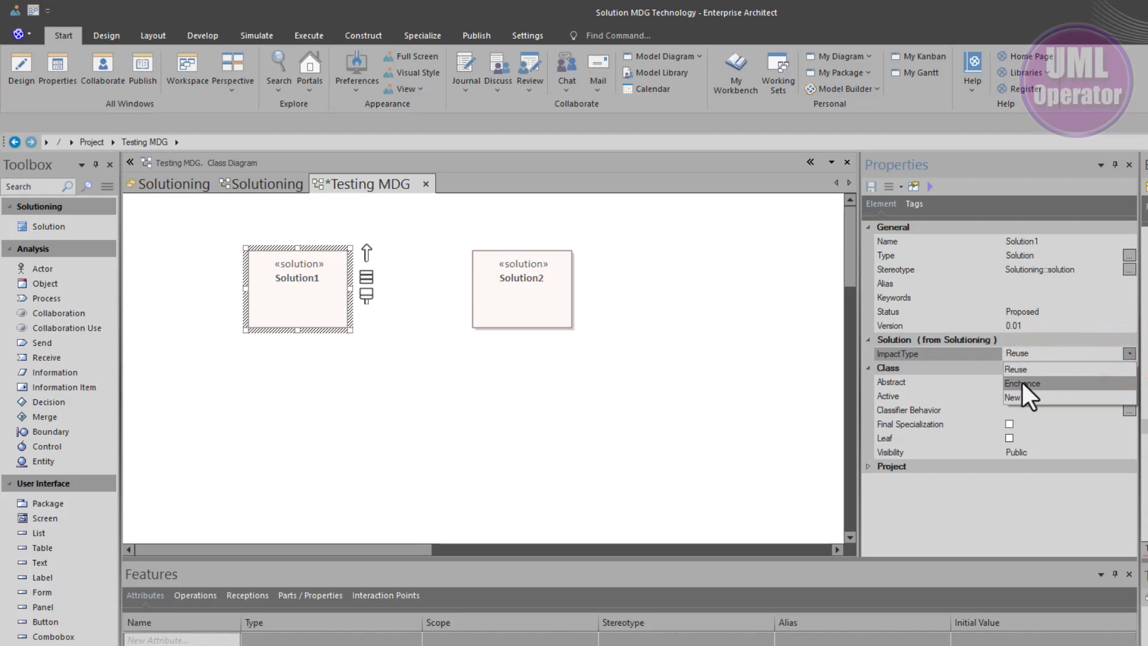
left_click(1022, 382)
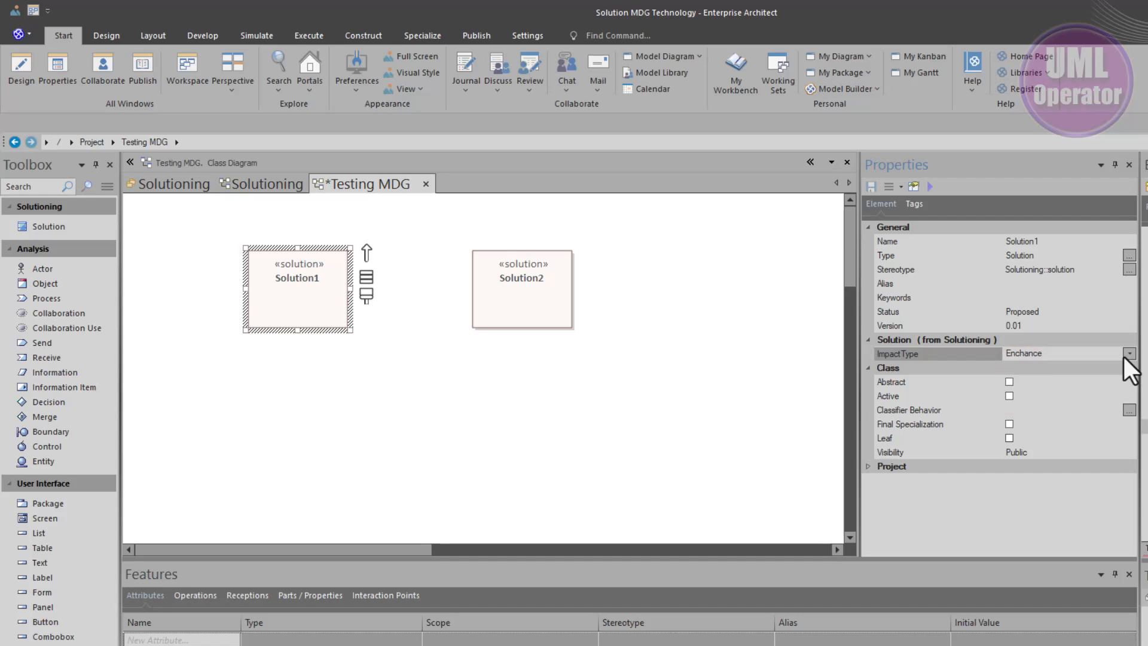
Show the Tags compartment on Solution1 through its Compartment Visibility settings
left_click(467, 427)
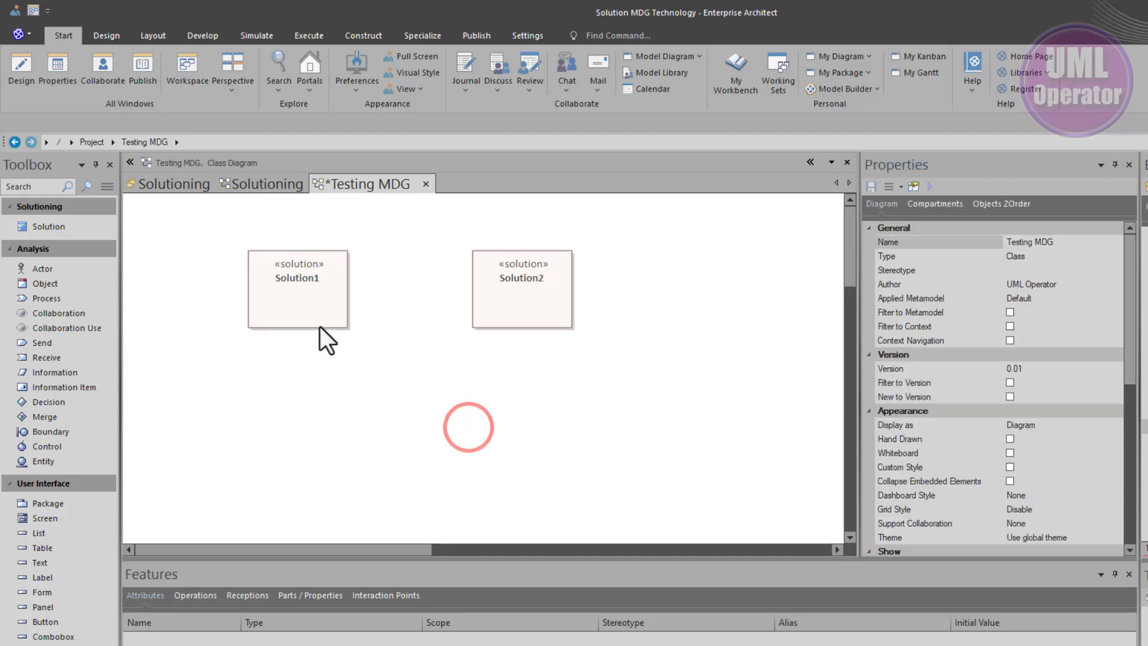
left_click(299, 310)
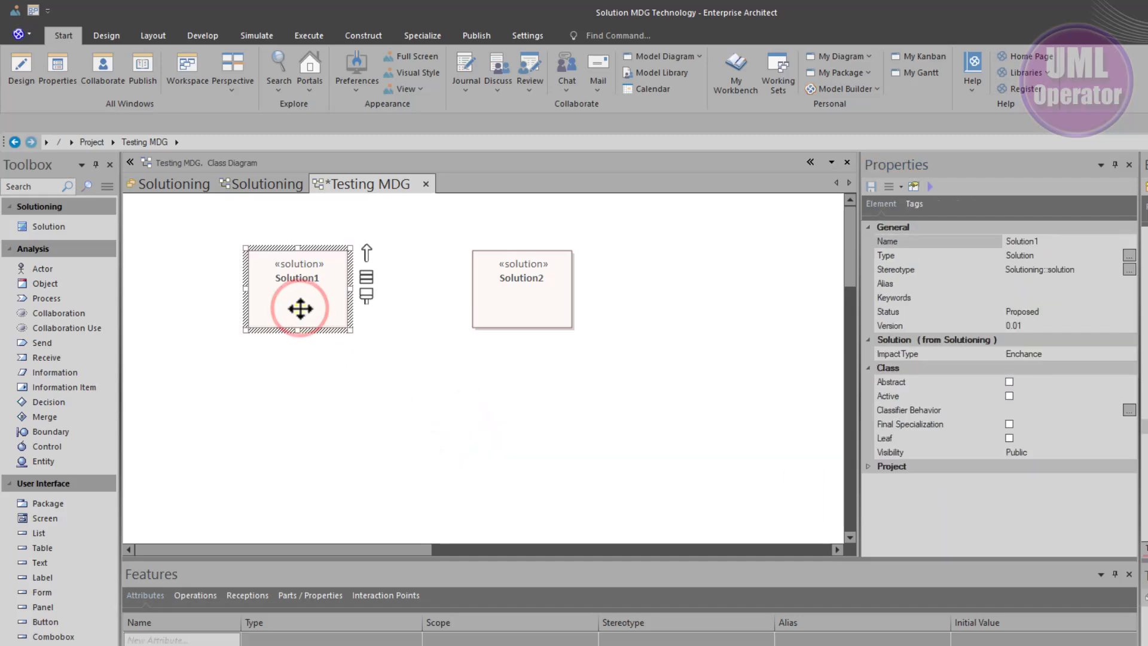
right_click(300, 308)
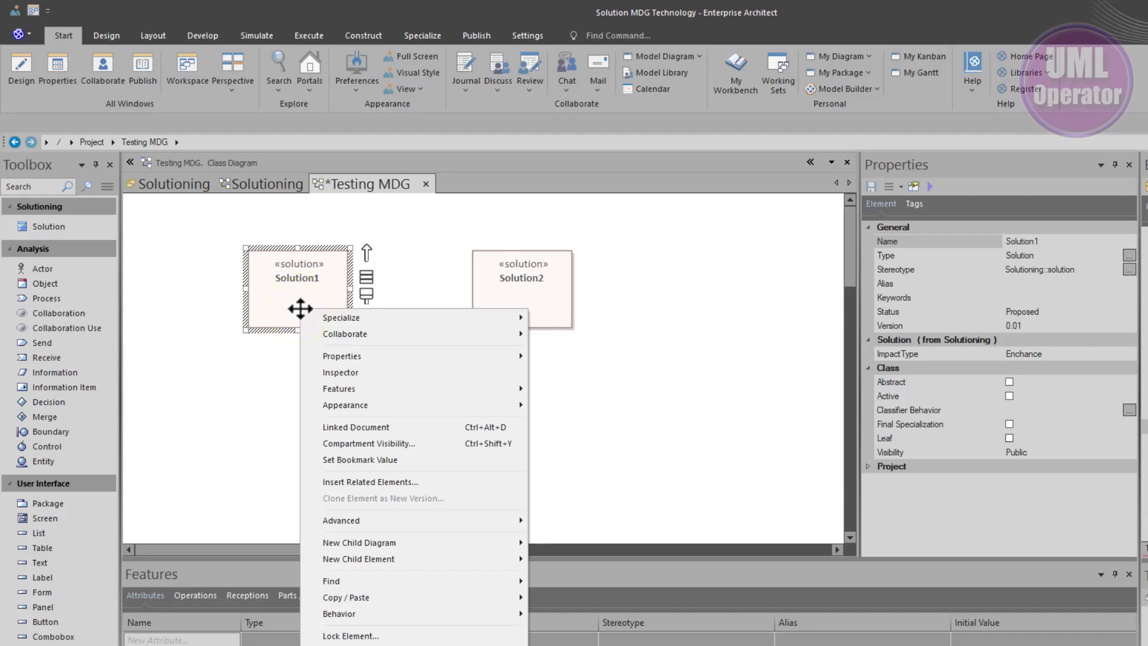
left_click(404, 443)
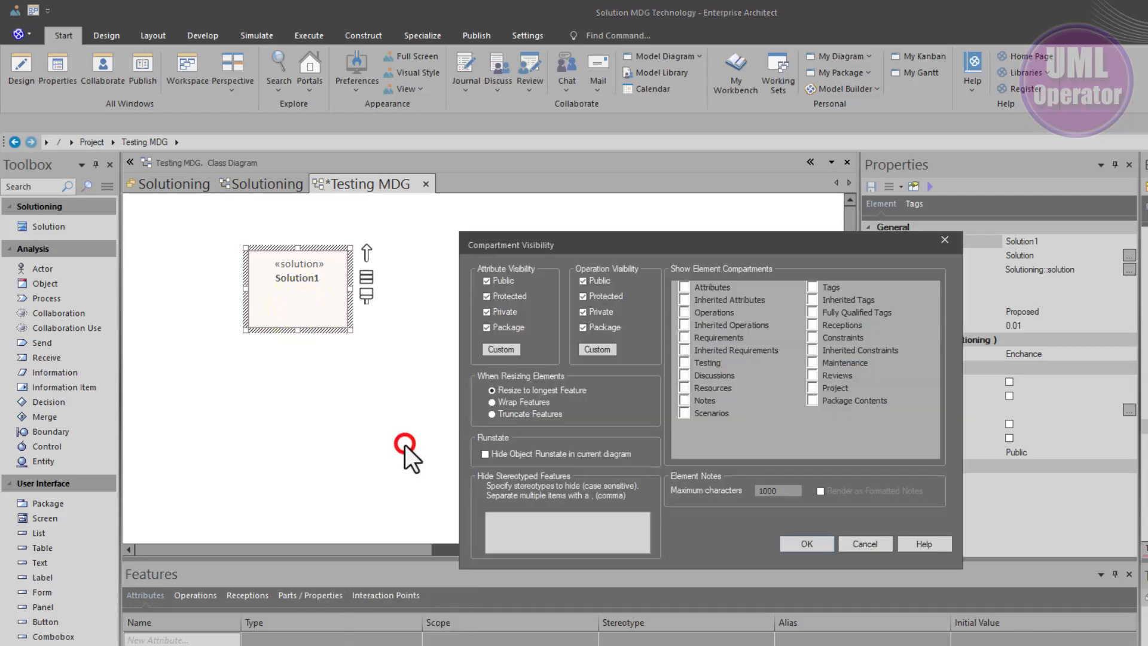
left_click(812, 287)
left_click(807, 543)
Enable the Tags compartment for all elements in the Testing MDG diagram's properties
left_click(513, 448)
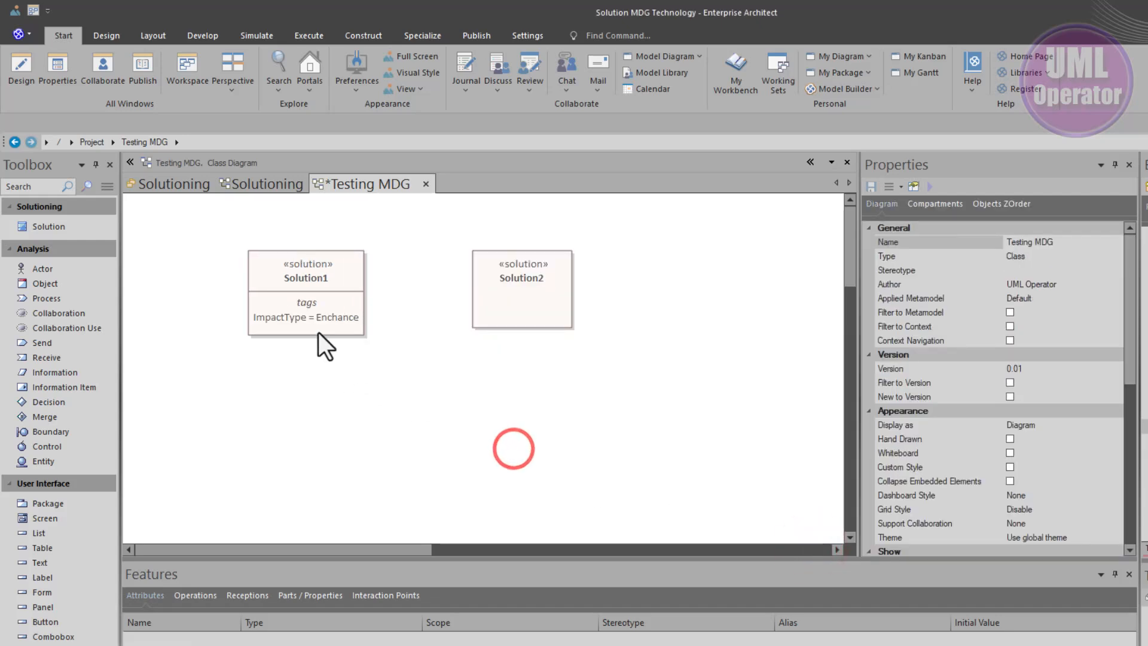
right_click(385, 397)
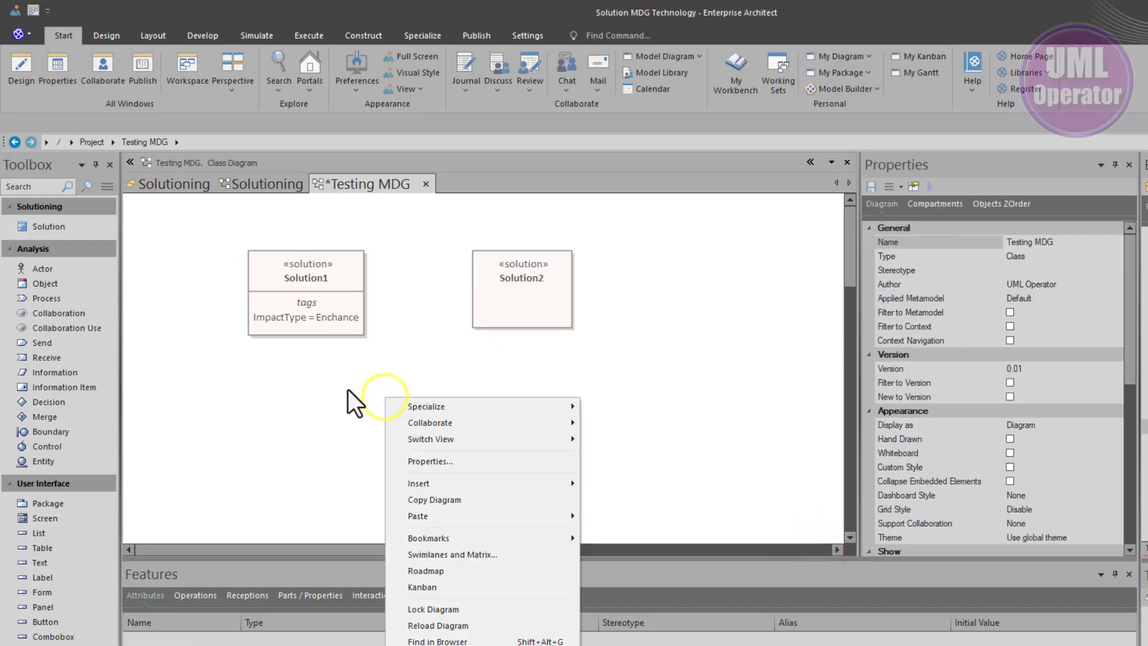
left_click(348, 389)
double_click(346, 388)
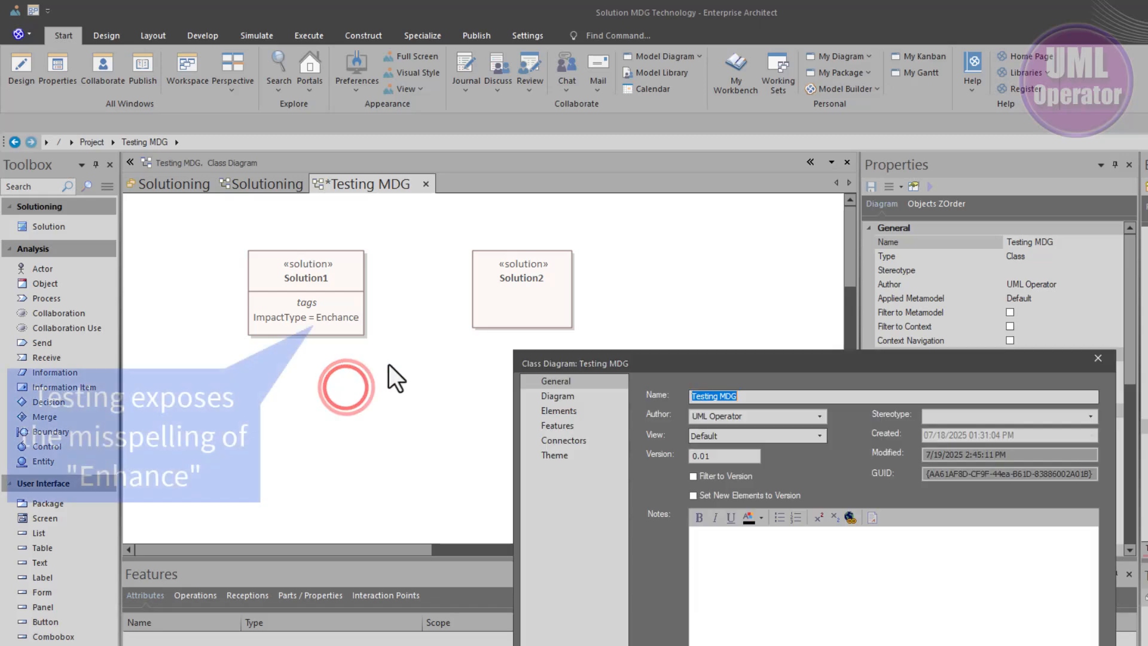
left_click(566, 411)
left_click(889, 514)
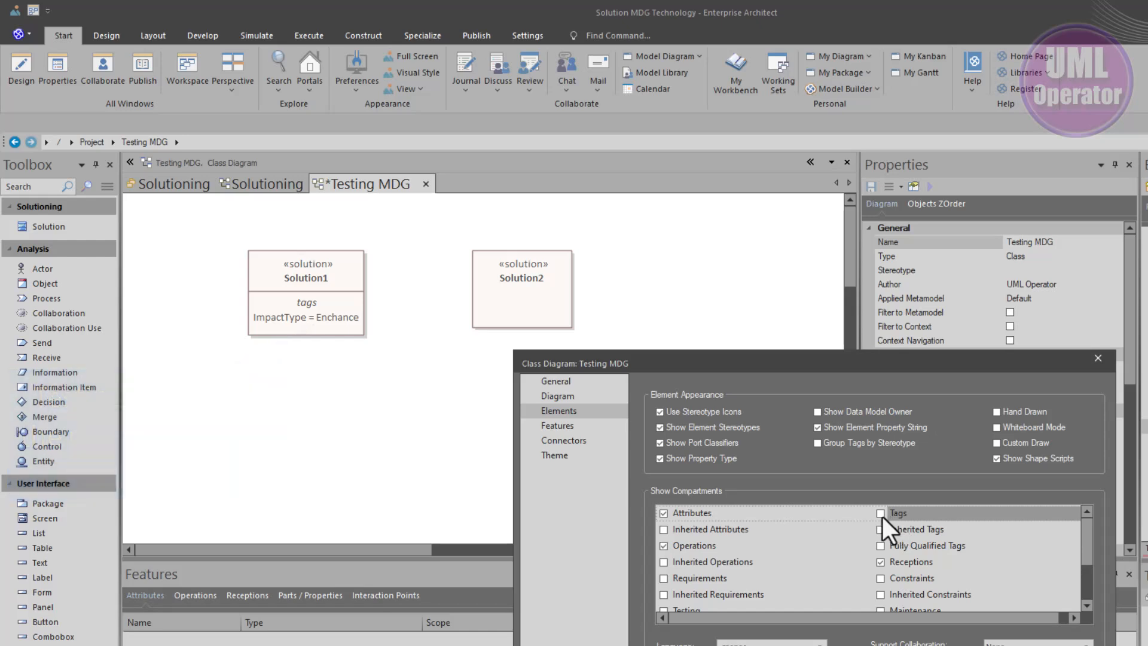
left_click(881, 513)
key("Return")
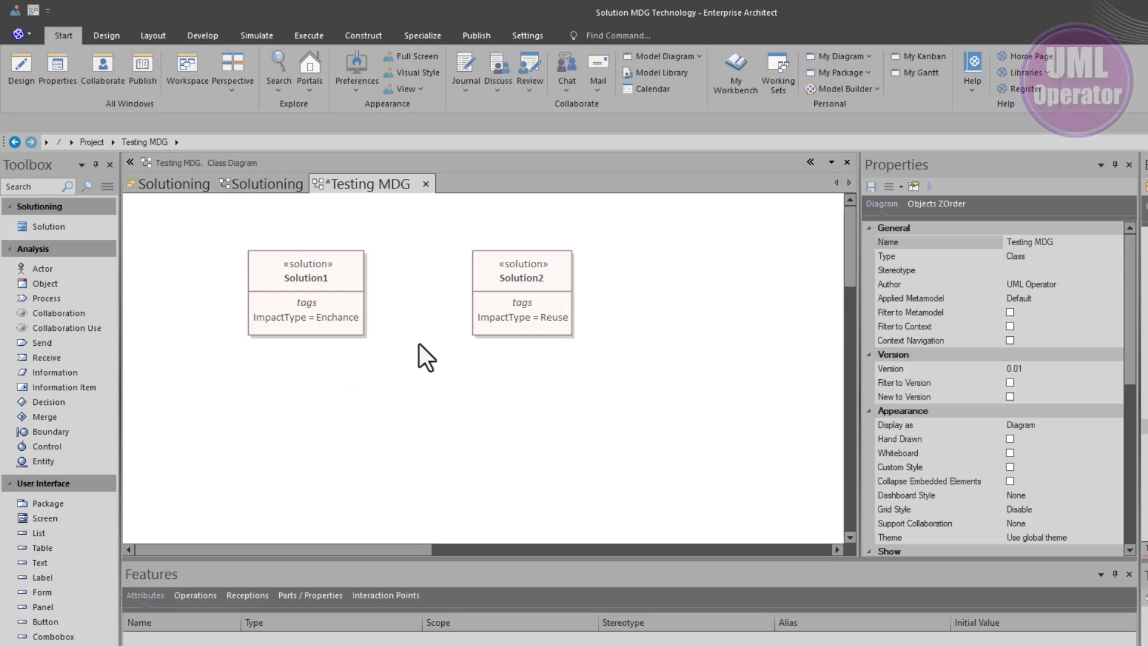
Inspect the solution stereotype, Class metaclass and ImpactType enumeration literals on the Solutioning profile diagram
left_click(245, 192)
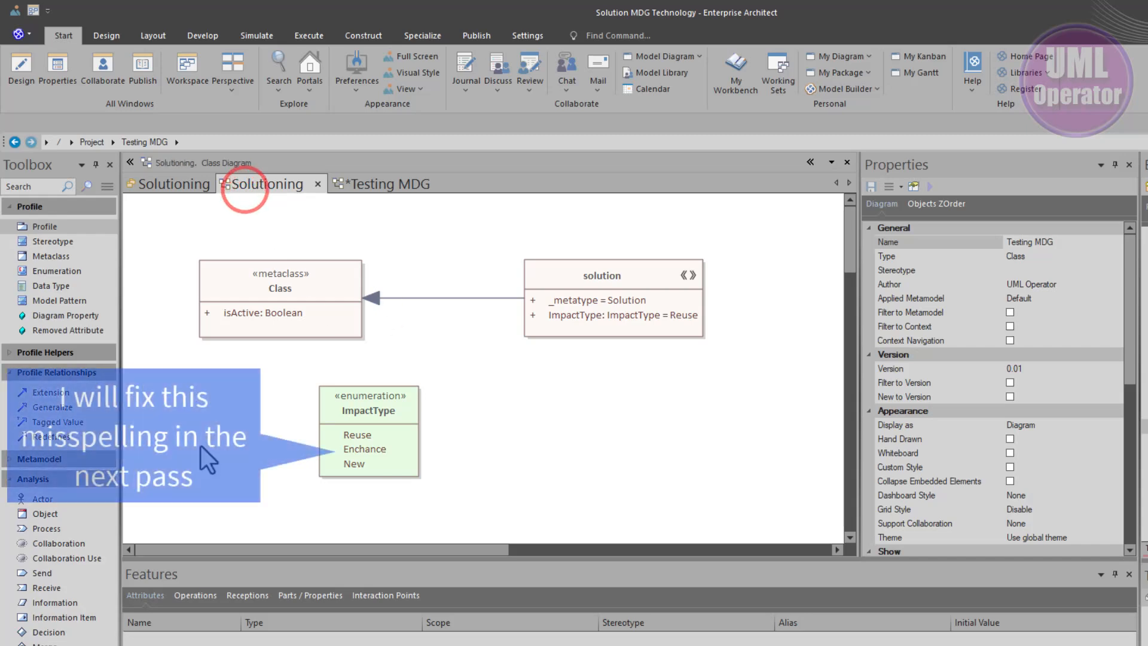
left_click(615, 301)
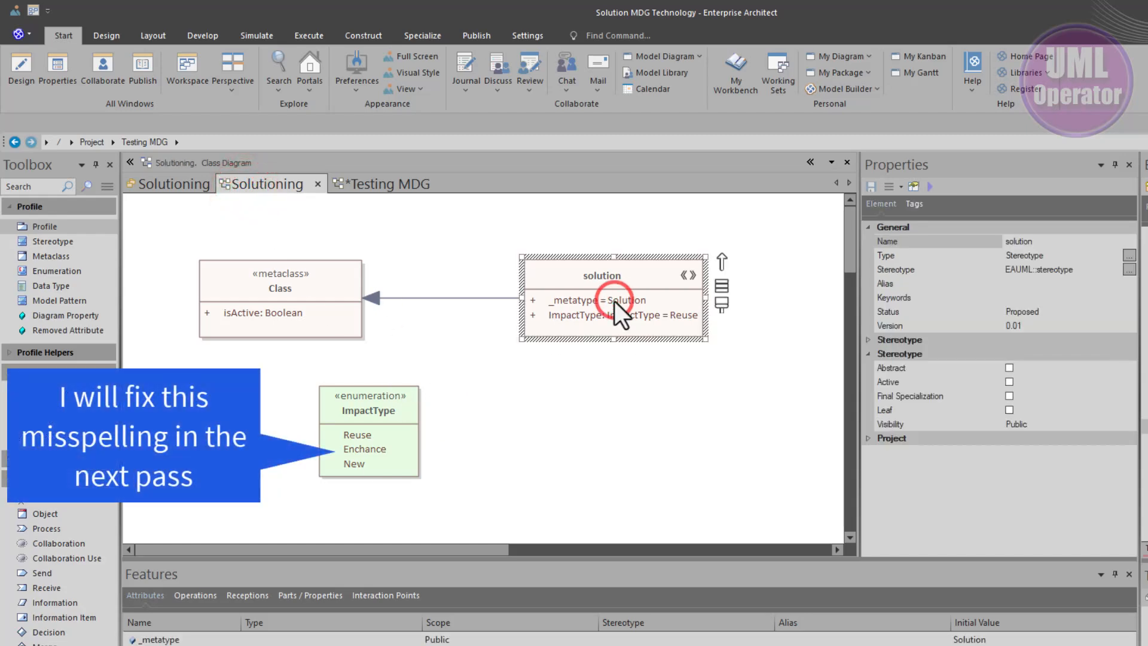
left_click(323, 304)
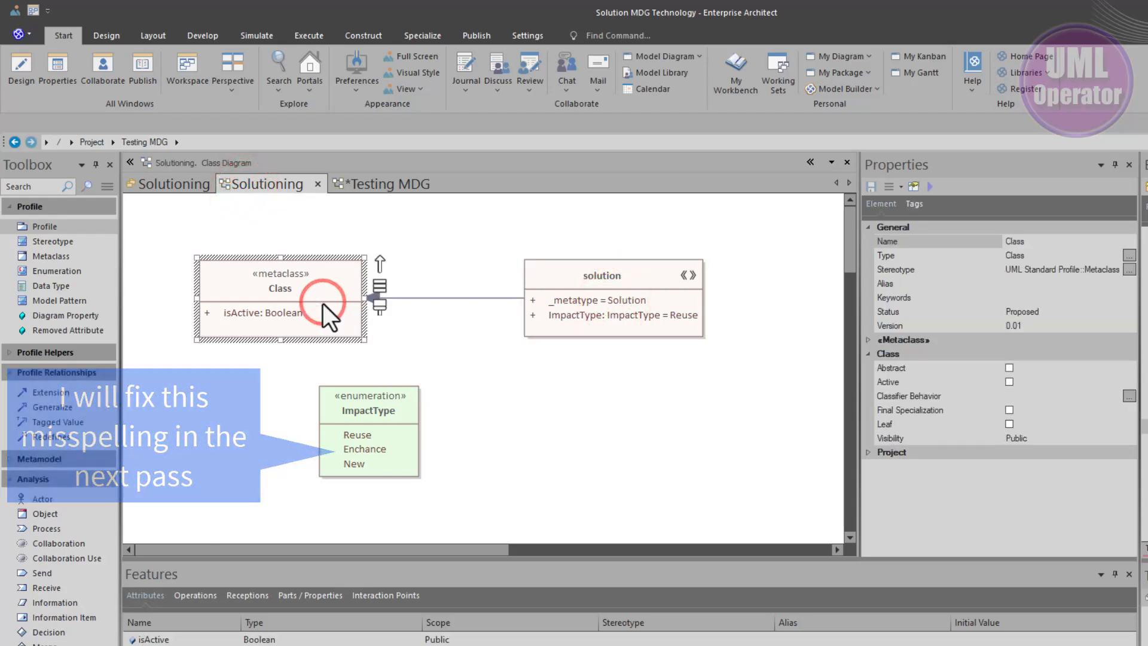
left_click(357, 410)
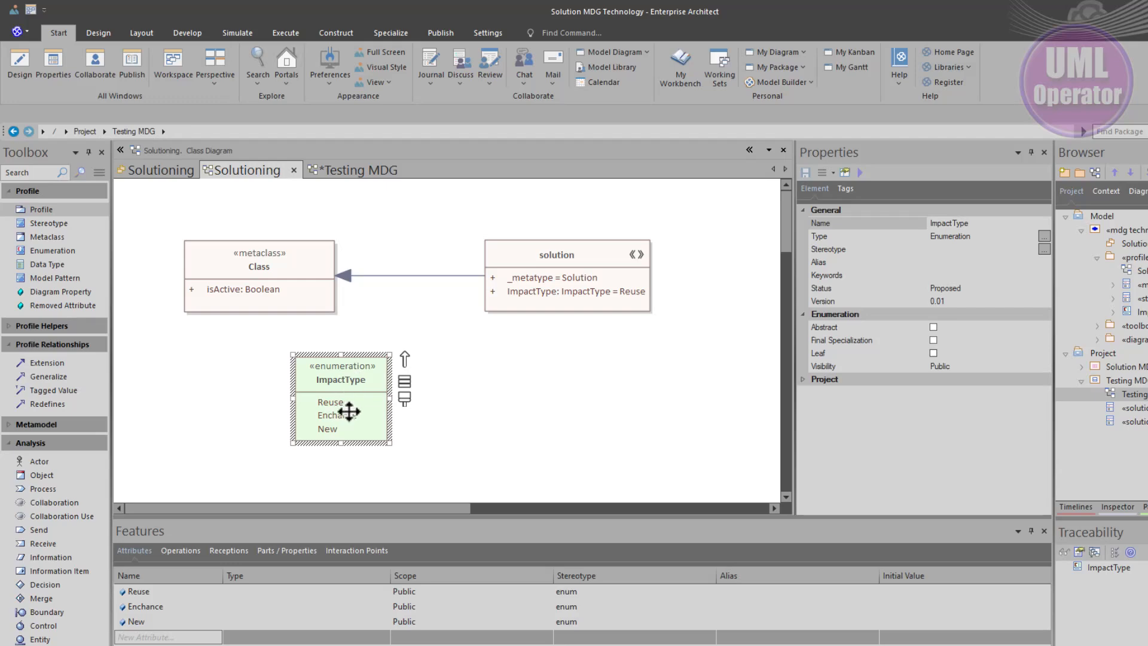
left_click(336, 172)
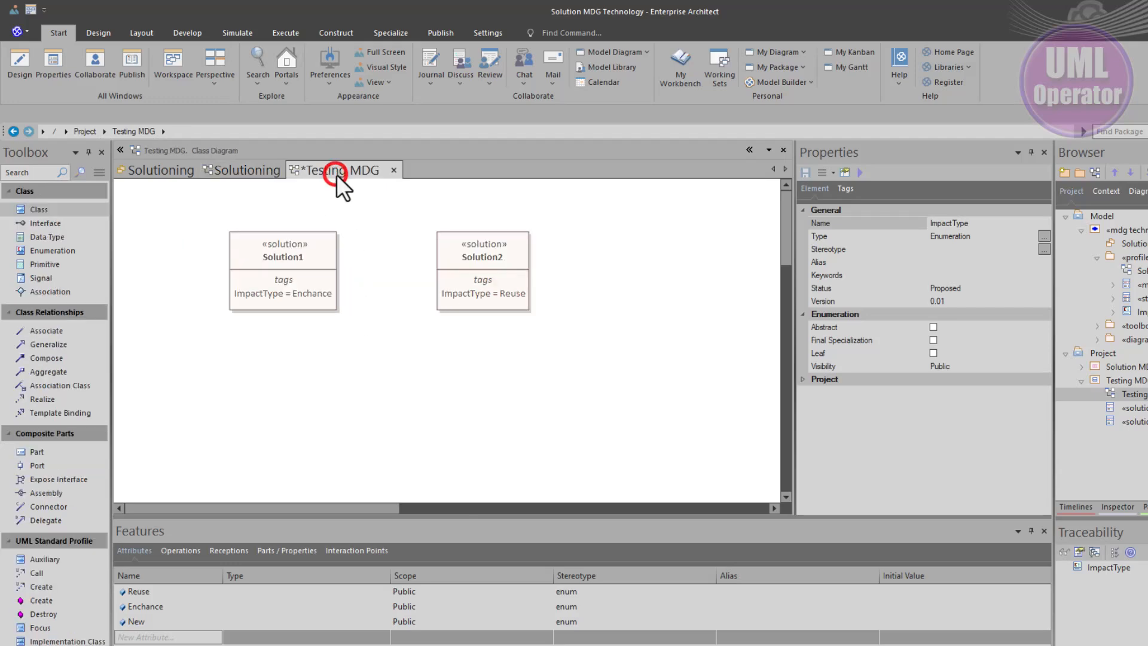
left_click(308, 251)
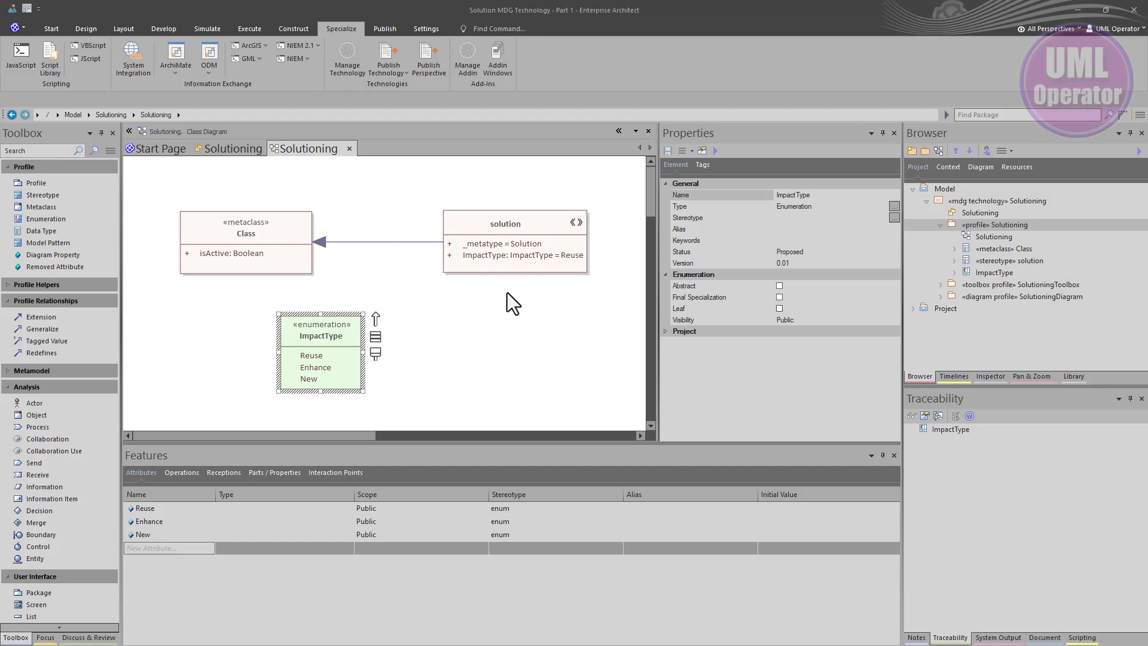
left_click(424, 302)
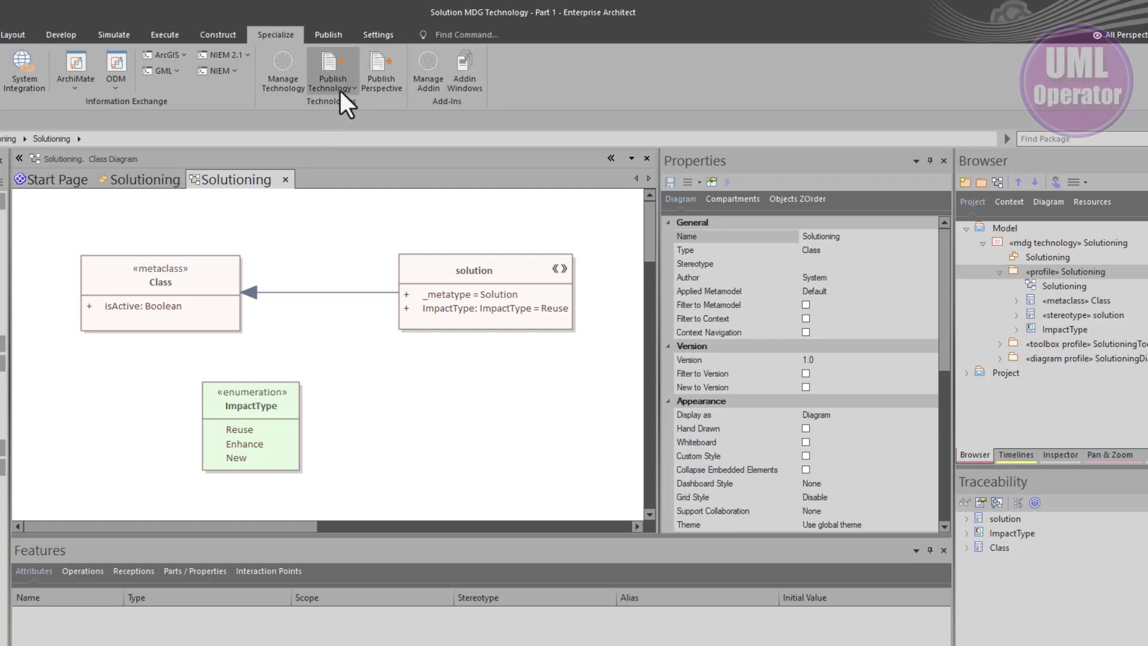
Publish the Solutioning profile package as a UML profile, saving it as profile.xml in the Solutioning MDG folder
left_click(1071, 273)
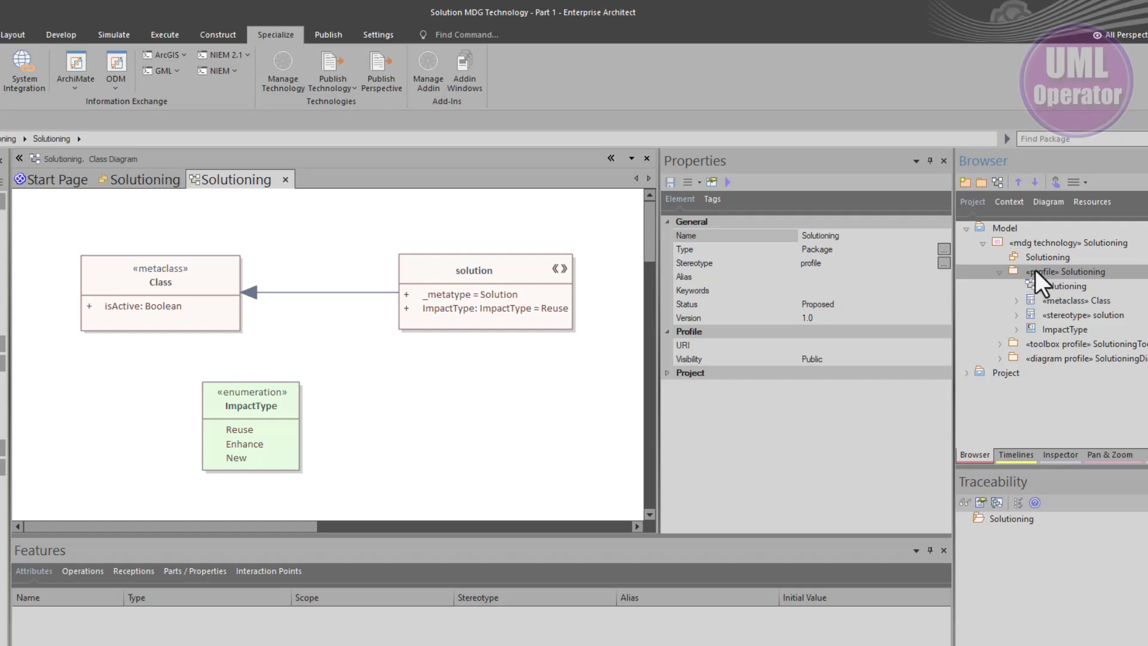
left_click(341, 88)
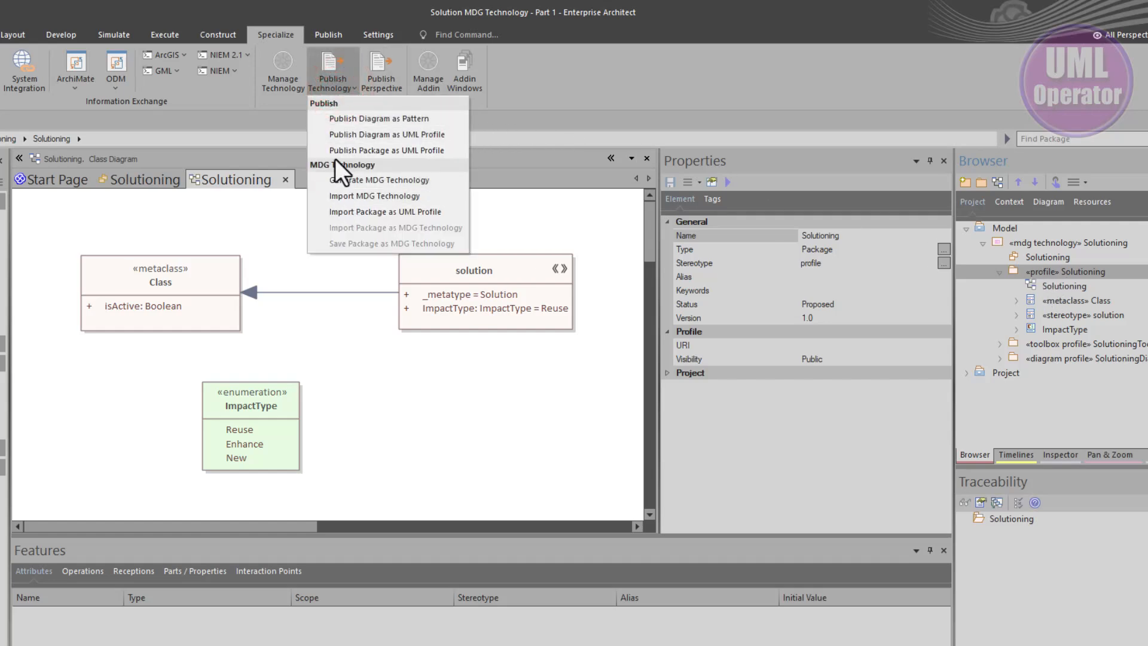
left_click(387, 149)
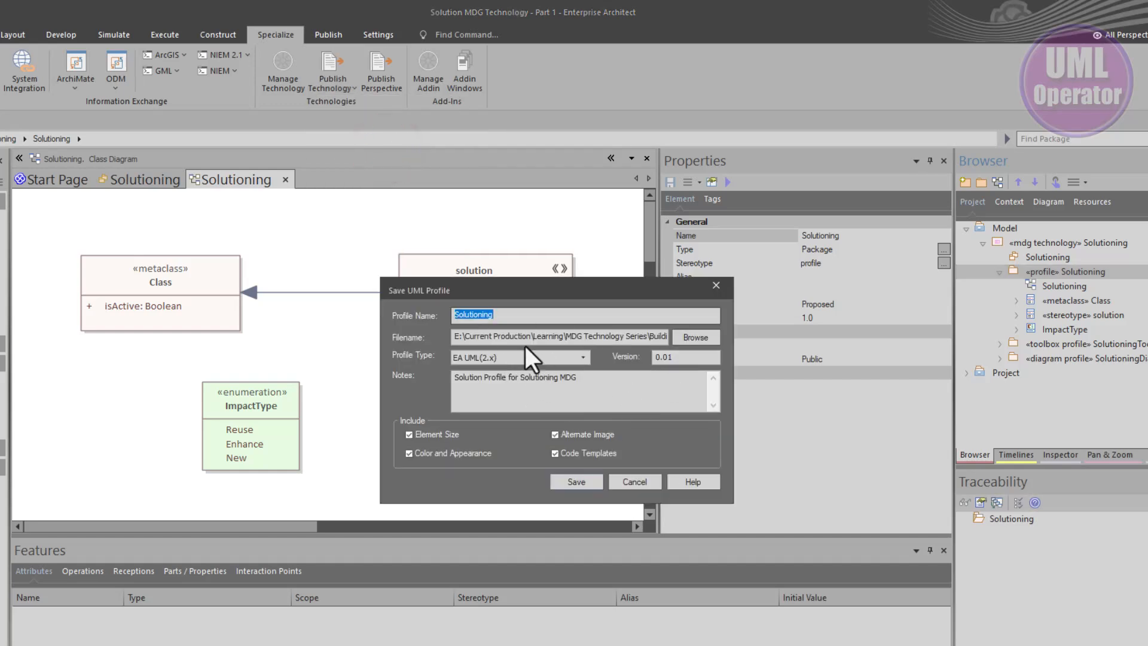
left_click(494, 312)
left_click_drag(480, 336, 690, 339)
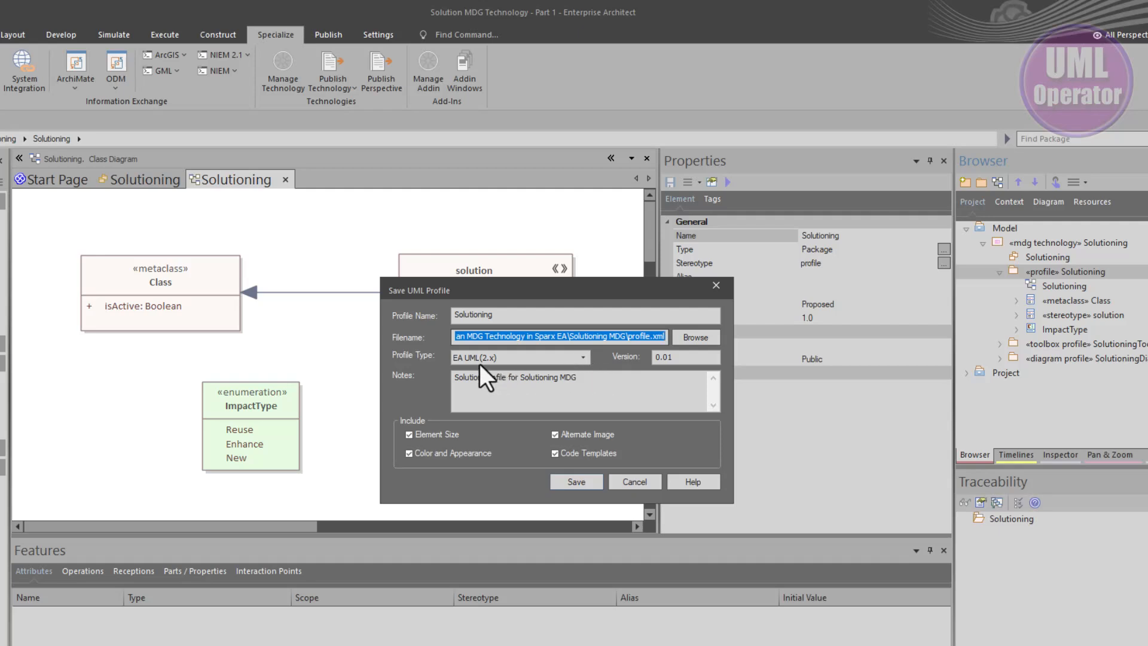
left_click(683, 357)
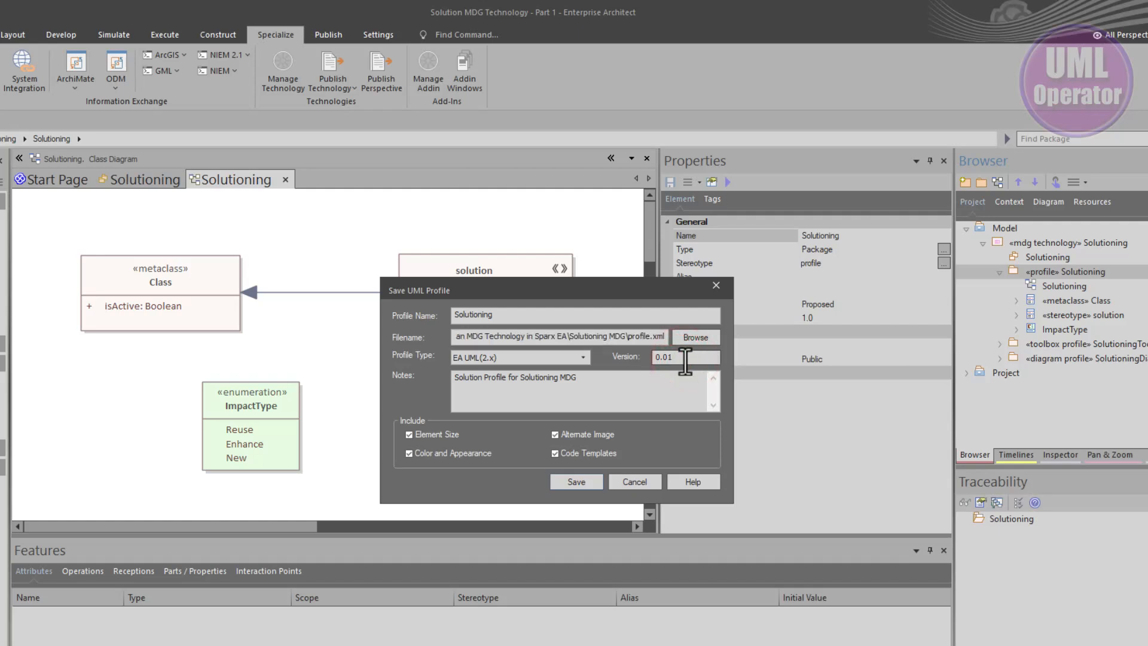
left_click(580, 381)
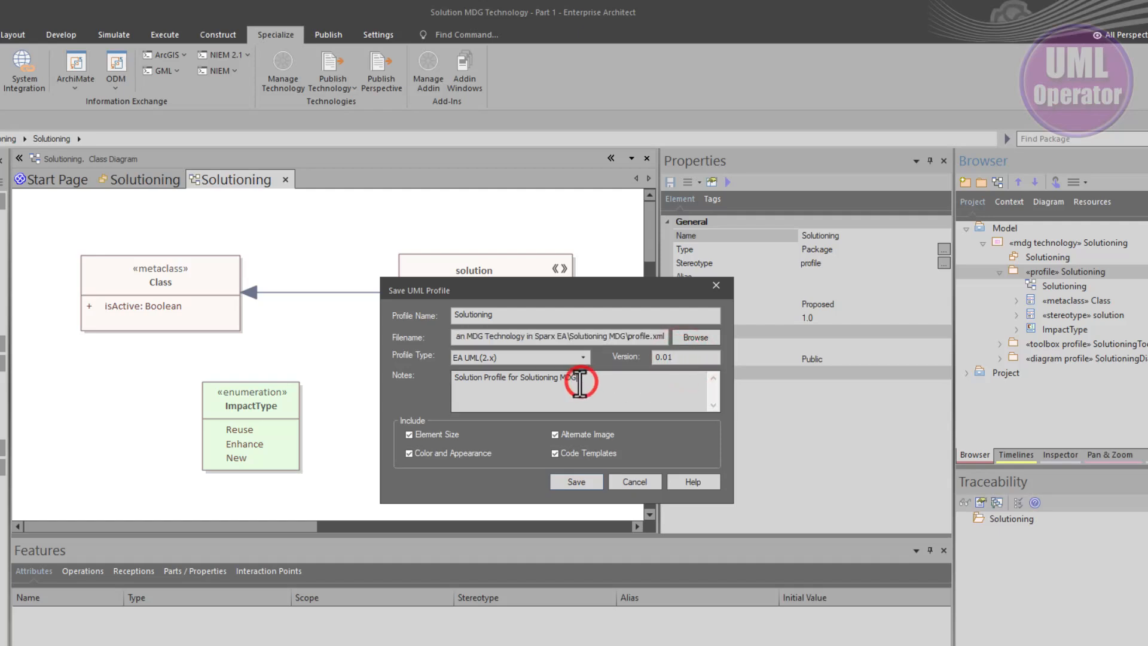
left_click_drag(580, 383, 447, 387)
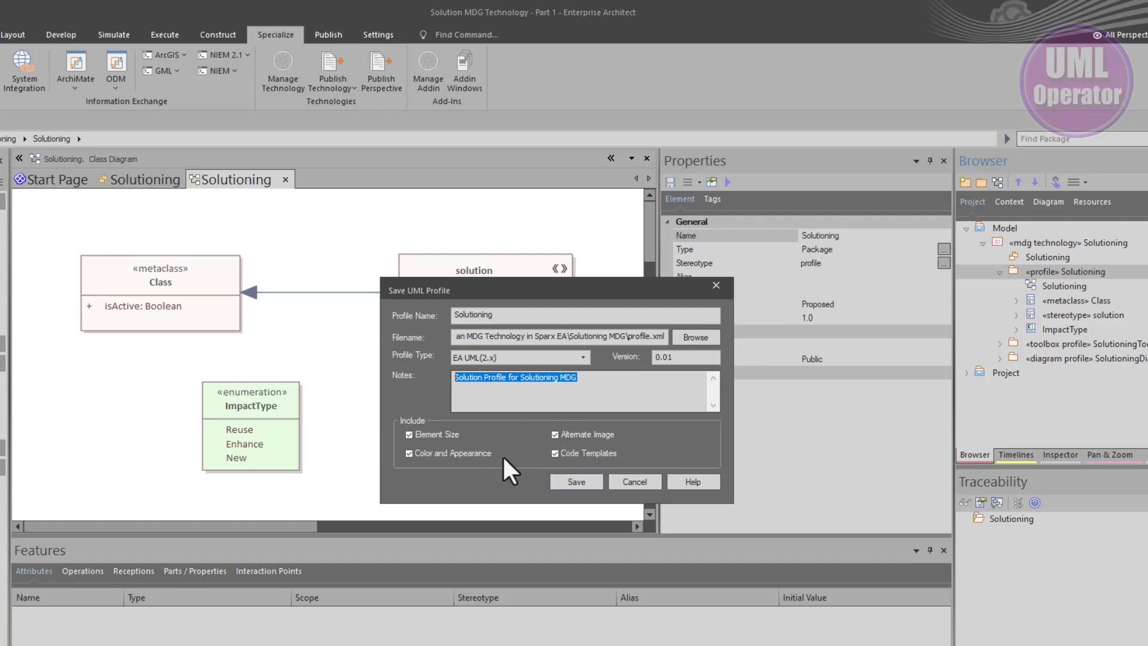
left_click(585, 483)
left_click(528, 429)
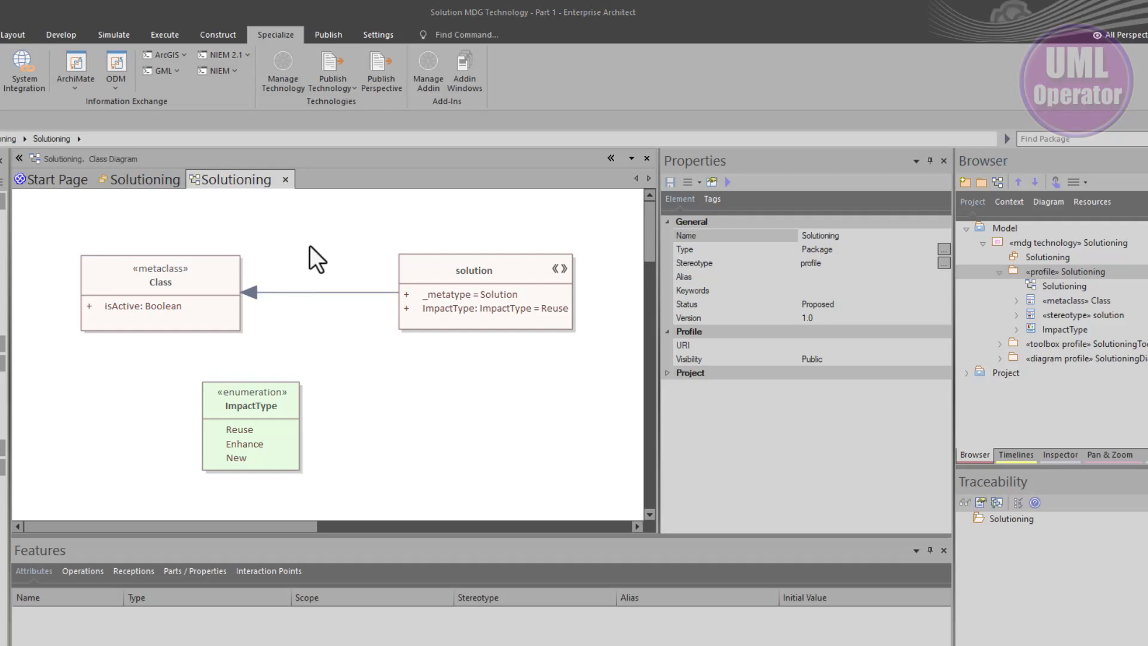
Examine the MDG Technologies and UML Profiles entries in the browser's Resources view
left_click(343, 88)
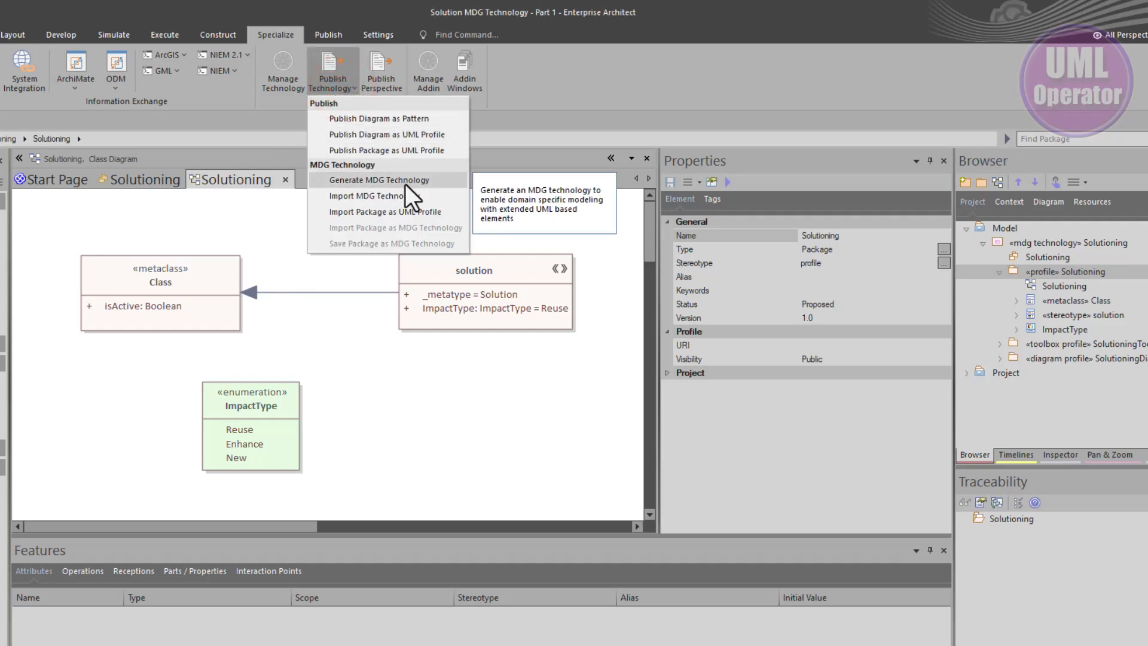
left_click(376, 386)
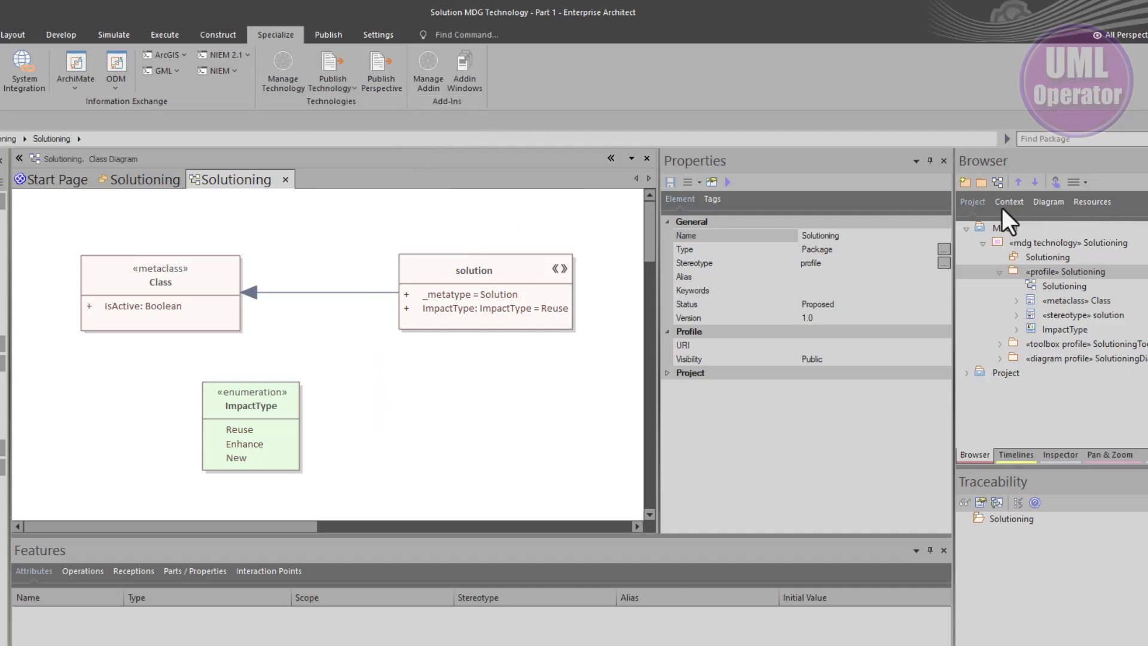
left_click(1084, 203)
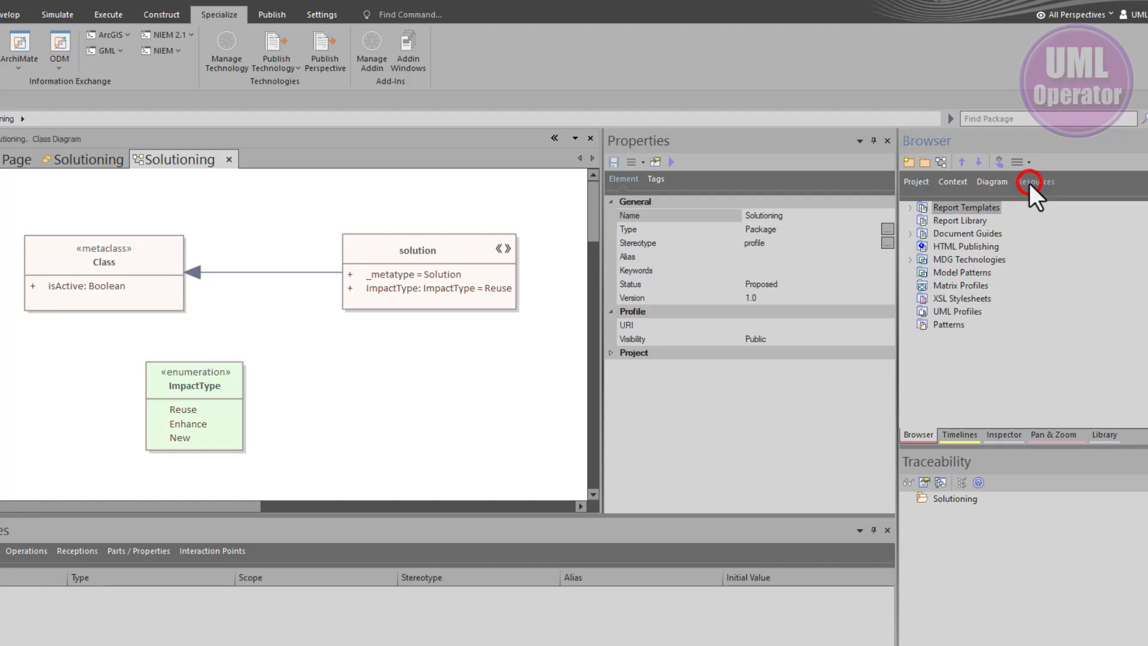
left_click(909, 260)
left_click(947, 299)
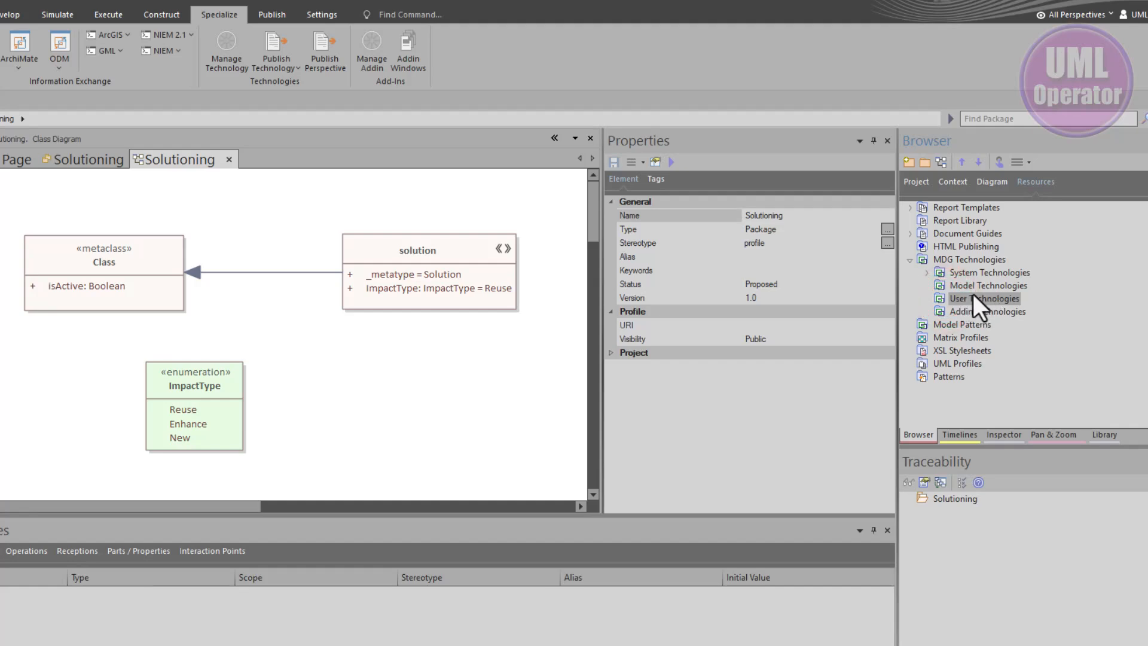
left_click(954, 363)
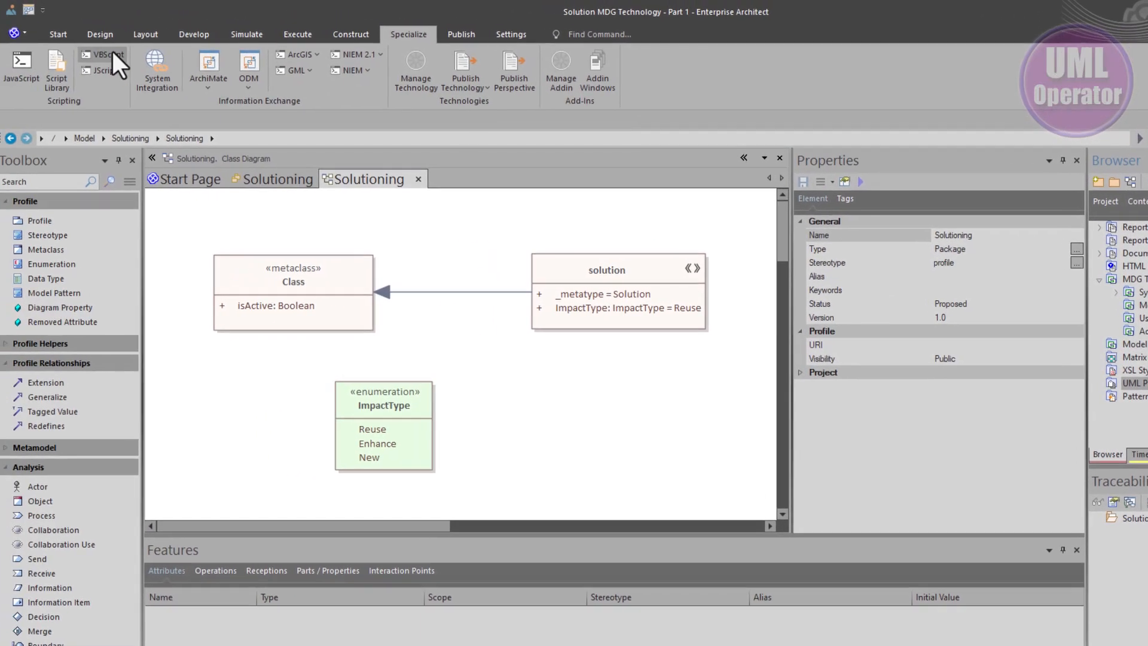
Delete the Solutioning shared perspective set in the Perspective Sets settings
left_click(65, 34)
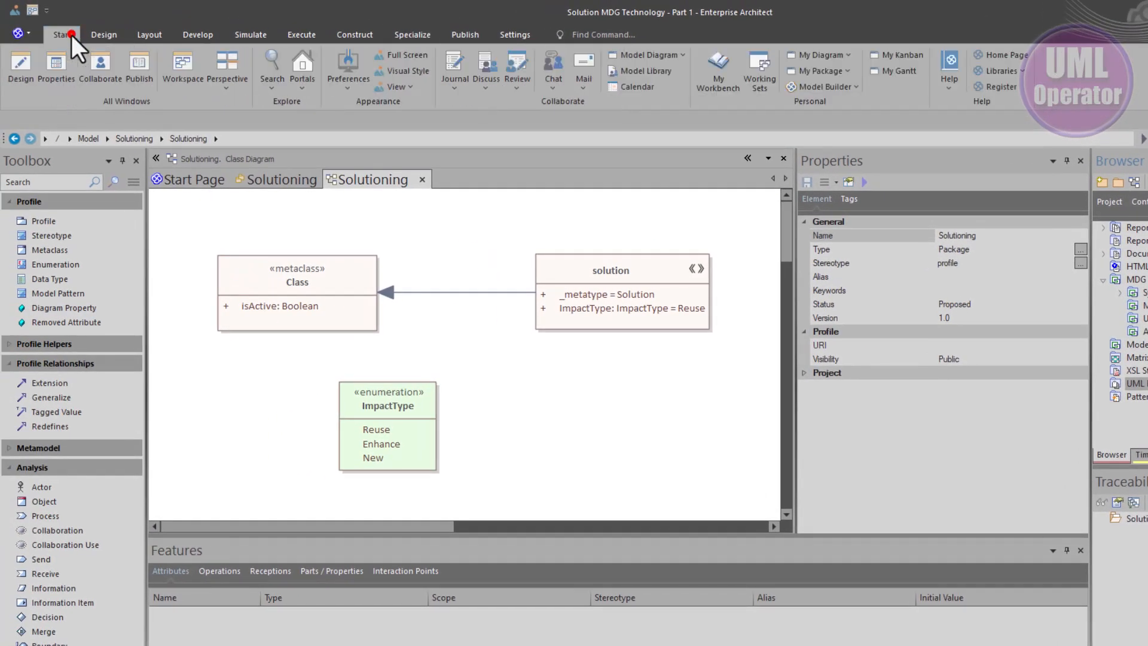
left_click(230, 90)
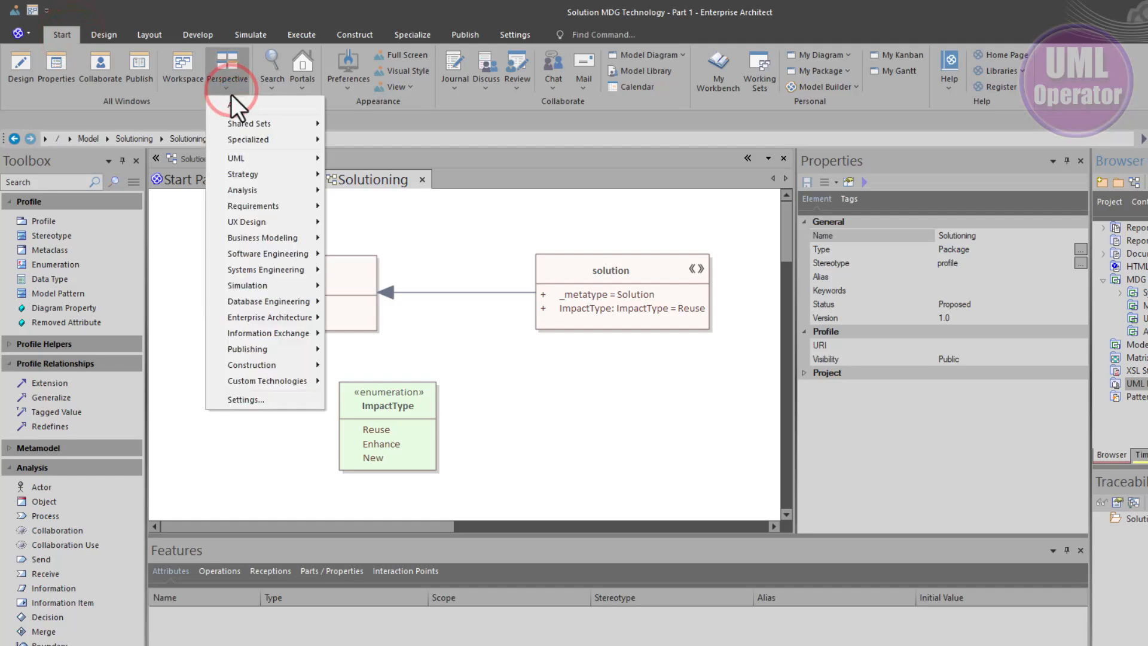
left_click(251, 400)
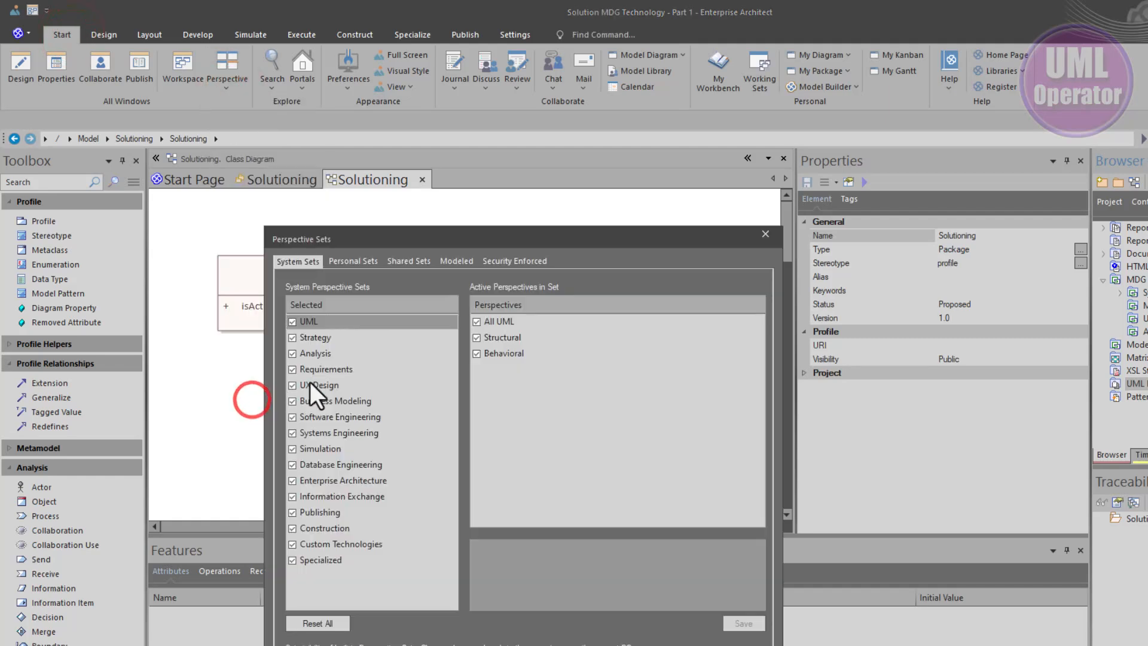
left_click(359, 261)
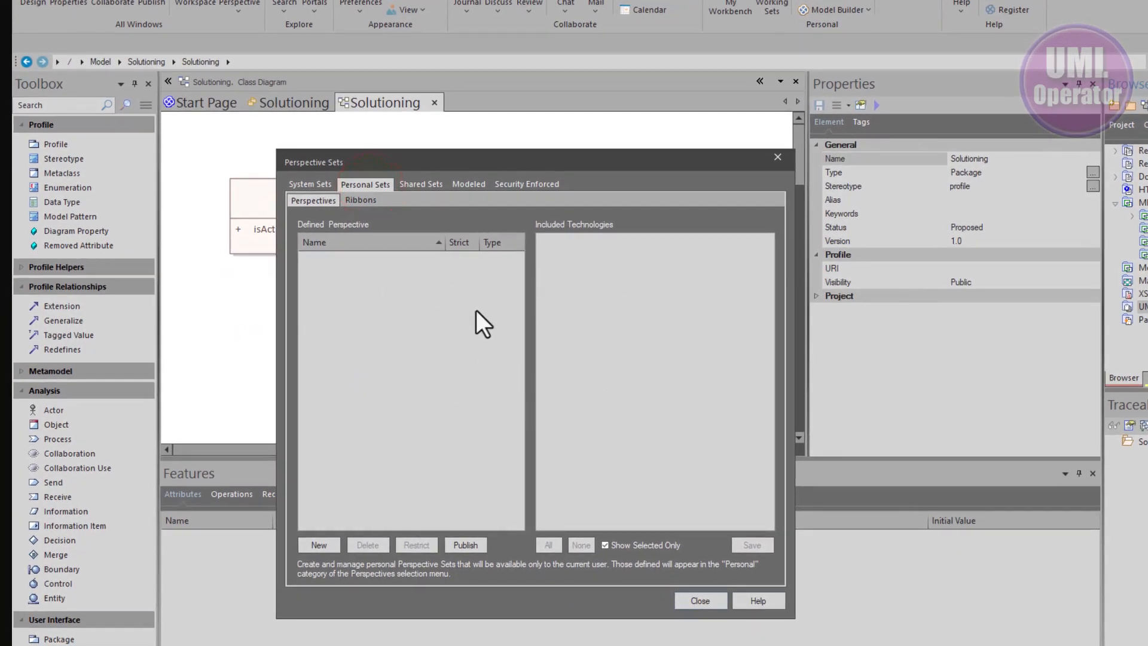
left_click(425, 187)
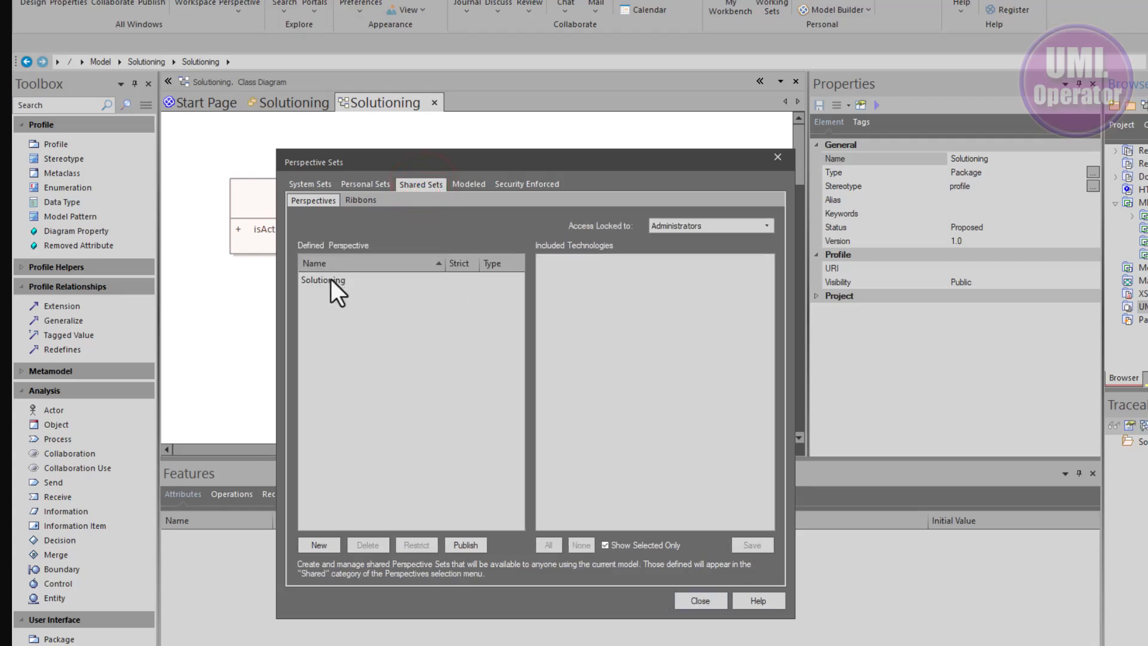
left_click(331, 279)
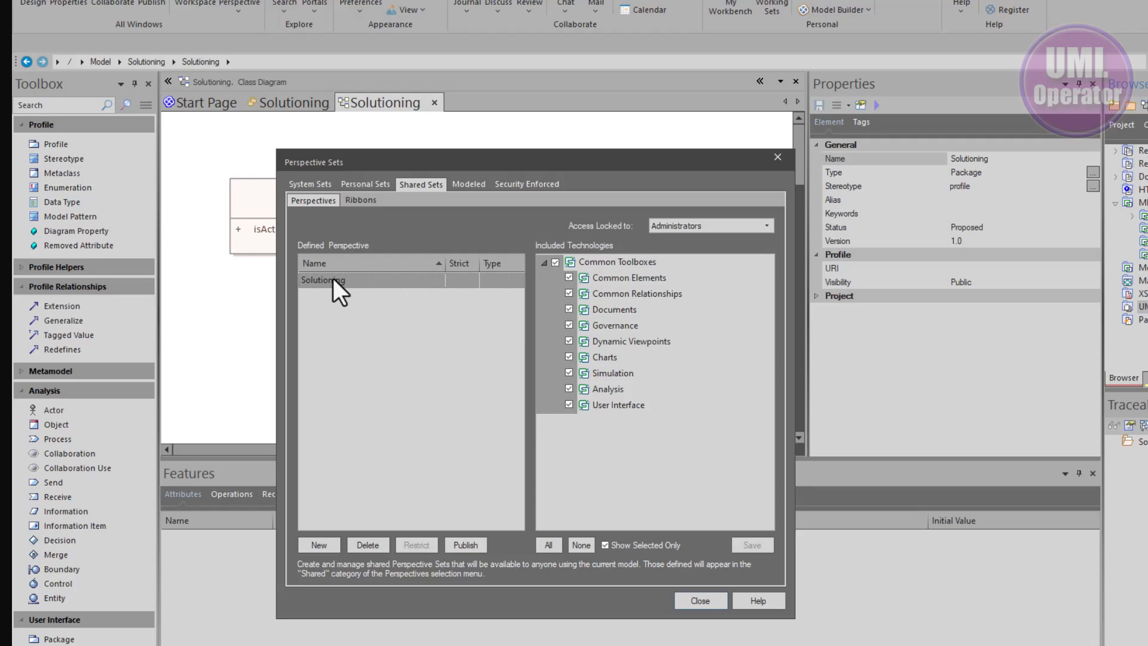
left_click(366, 545)
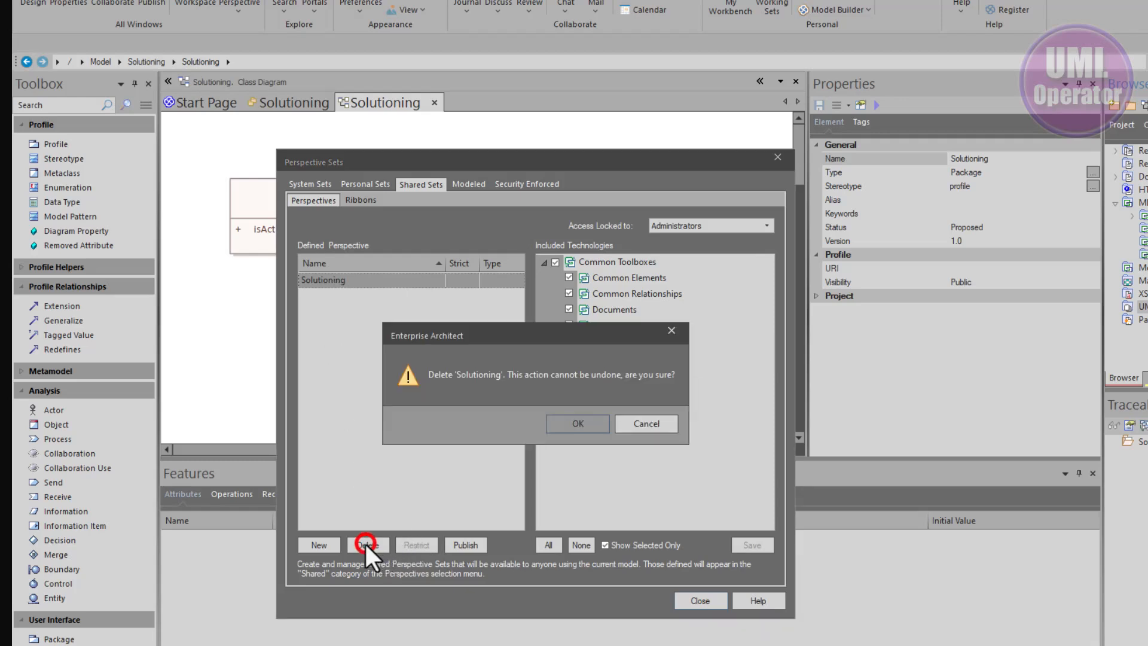
left_click(574, 417)
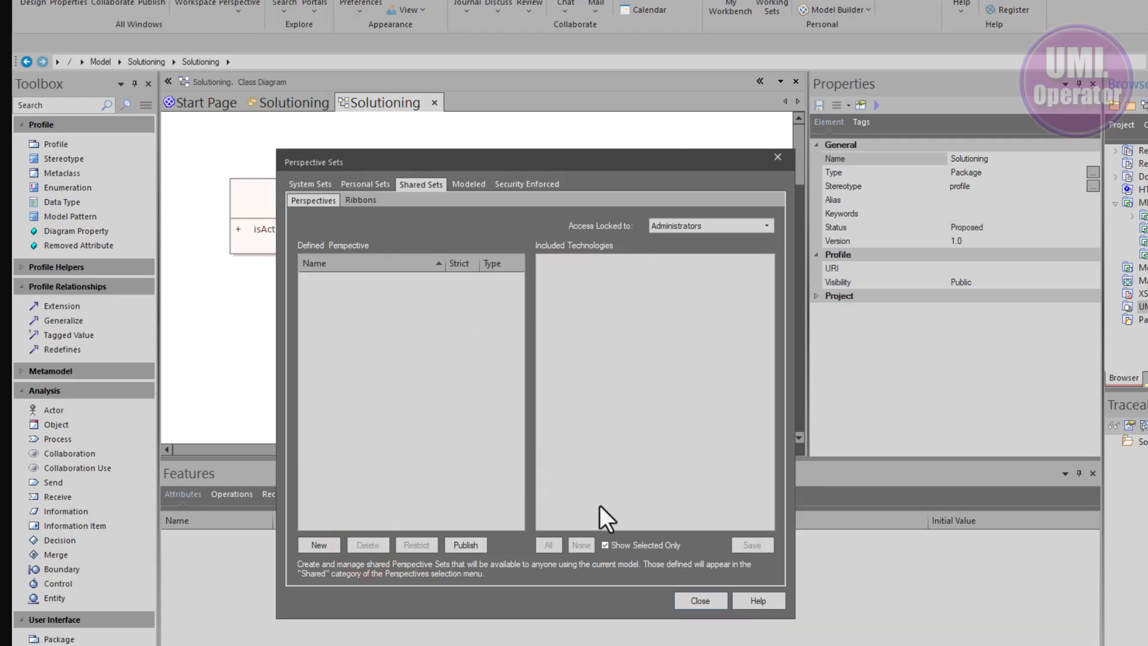
left_click(702, 599)
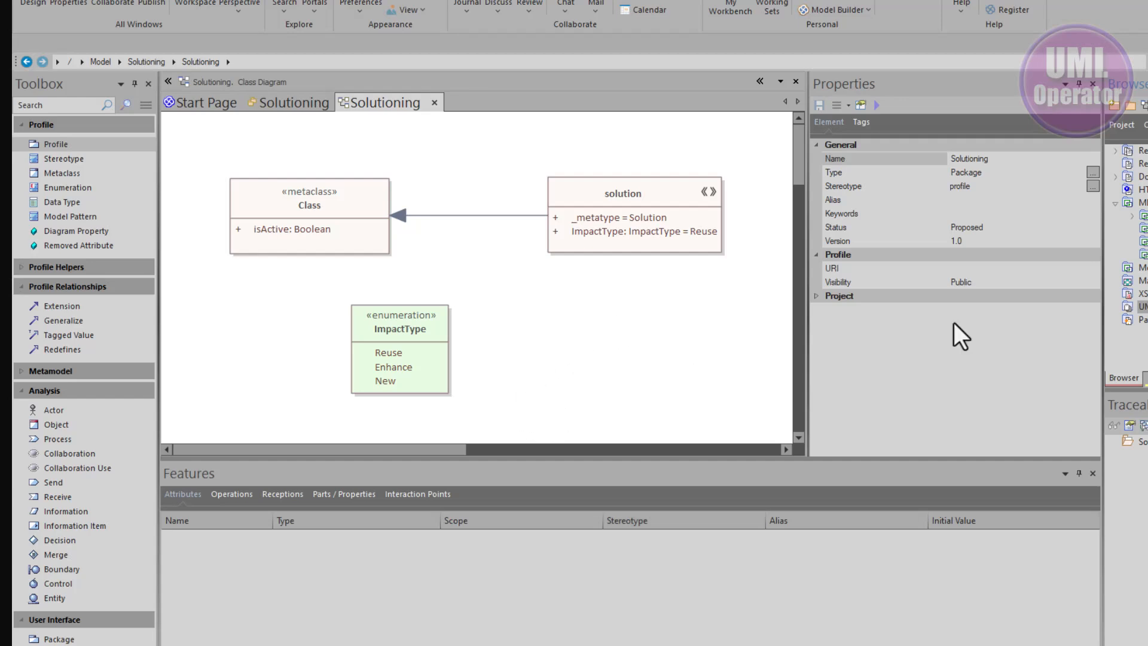
Start the Generate MDG Technology wizard and choose to create a new MTS file
left_click(1123, 125)
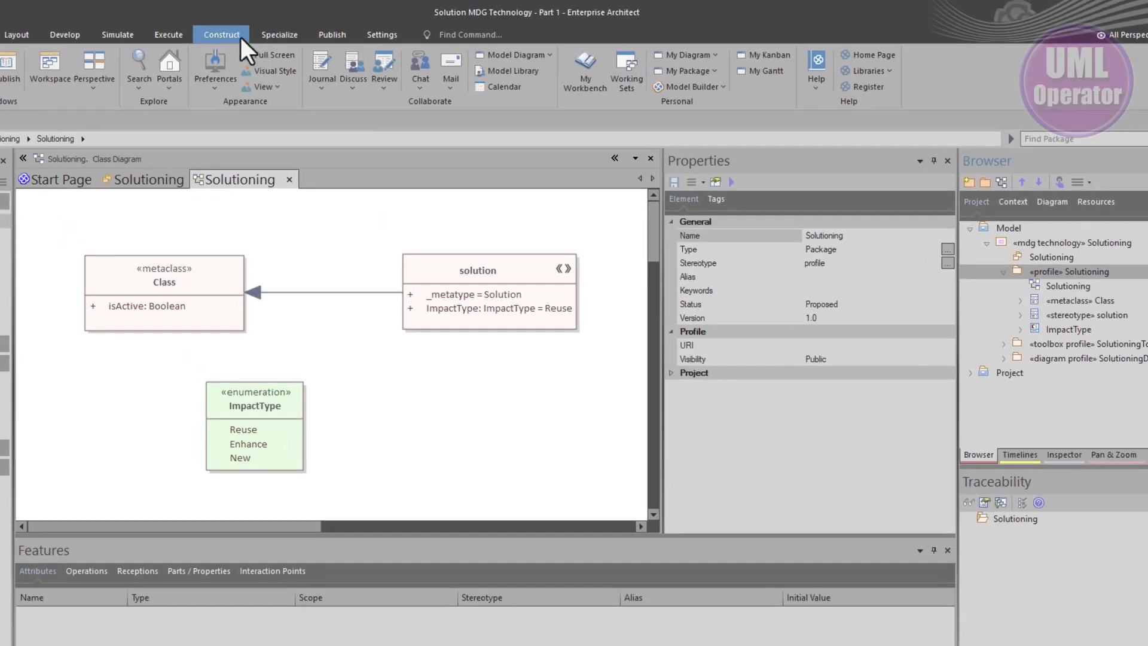
left_click(266, 40)
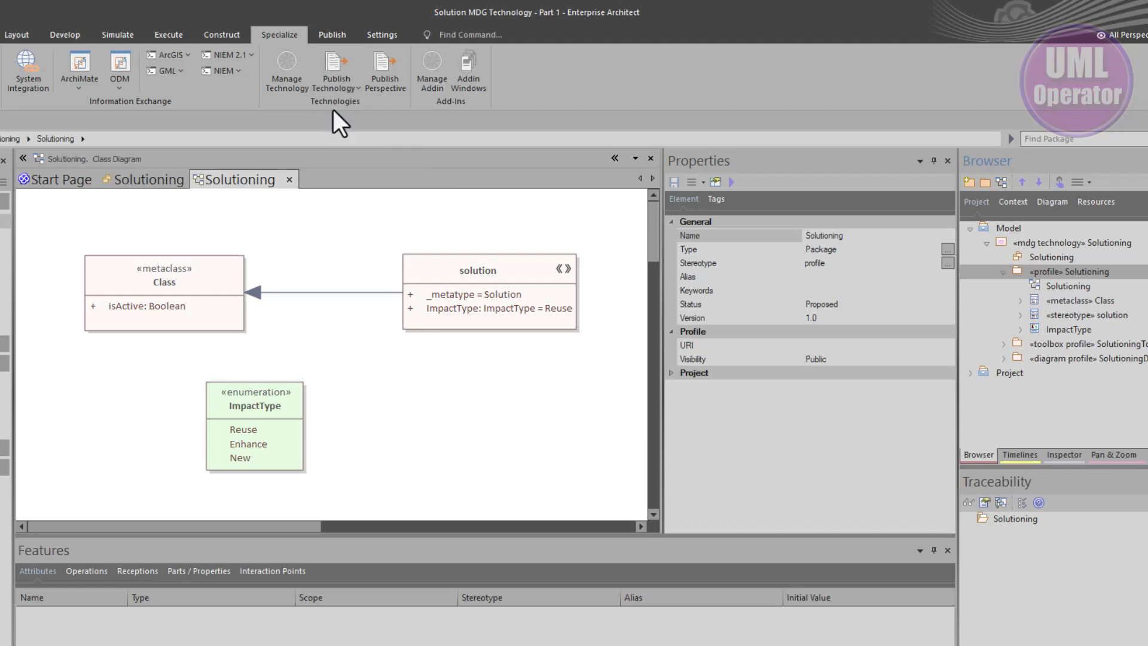
left_click(335, 84)
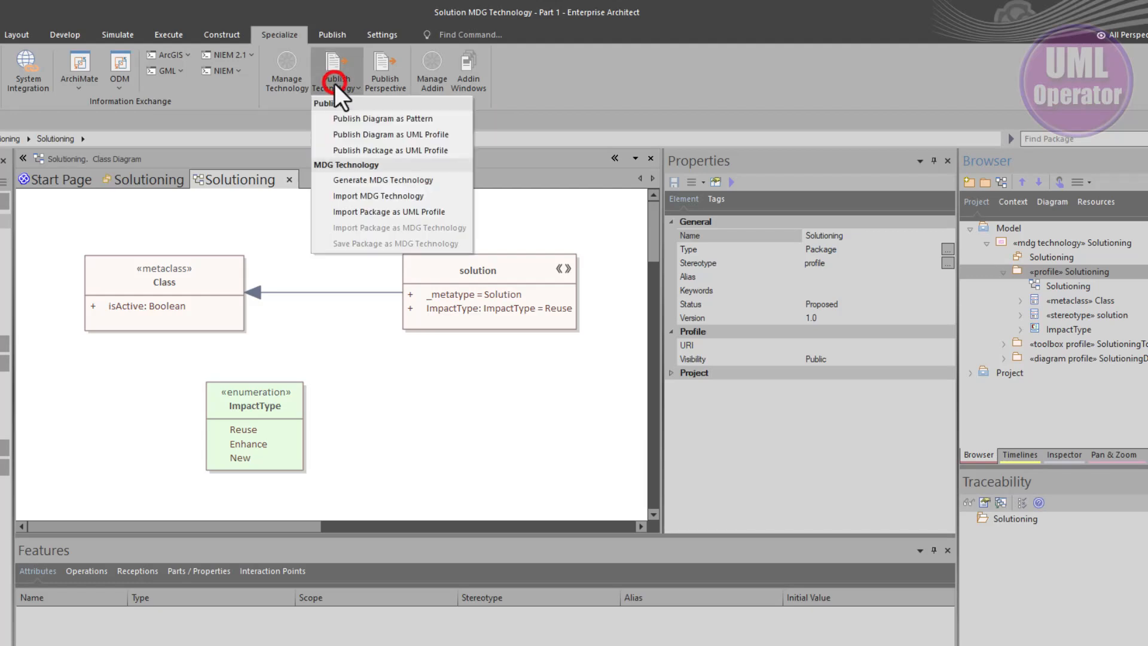
left_click(371, 181)
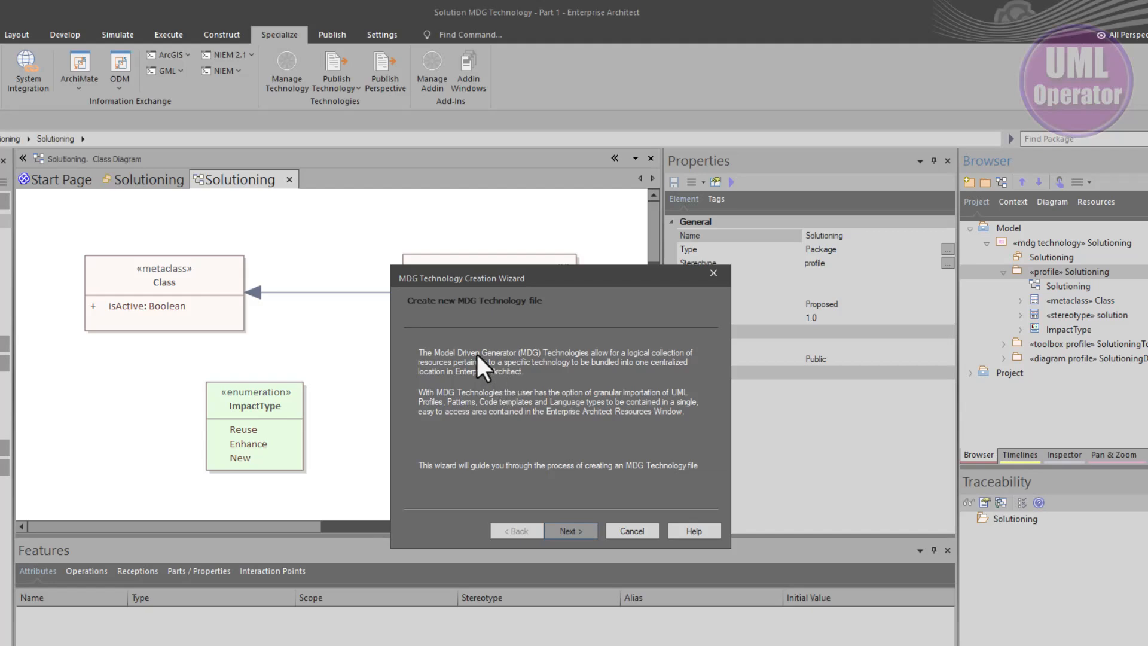
left_click(566, 529)
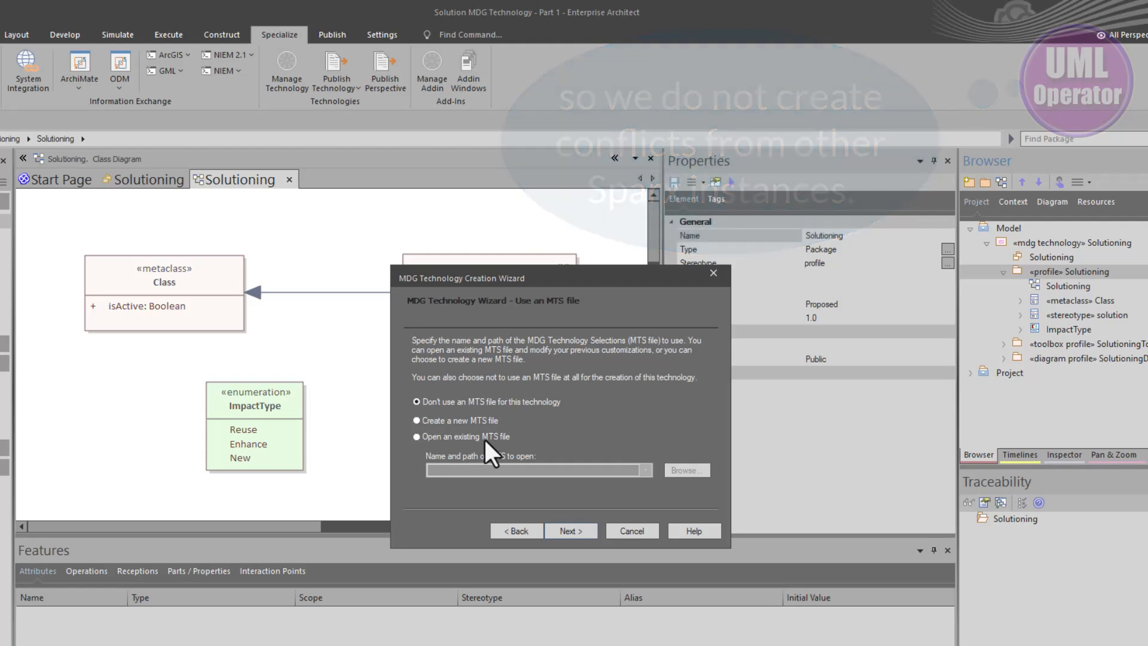
left_click(466, 420)
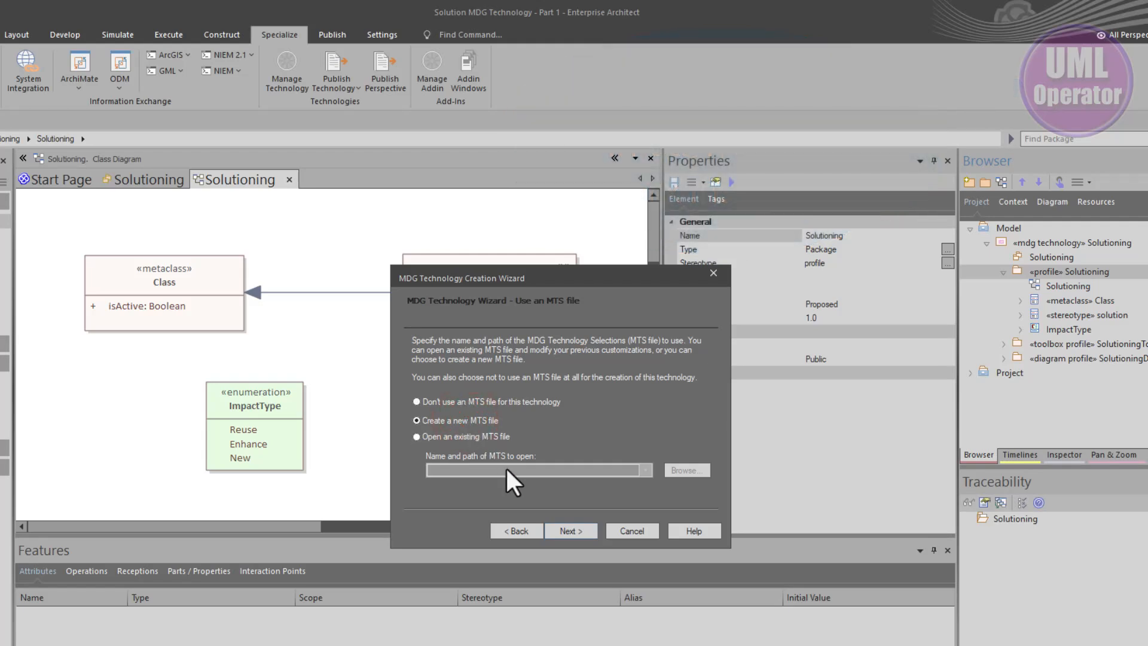
left_click(578, 534)
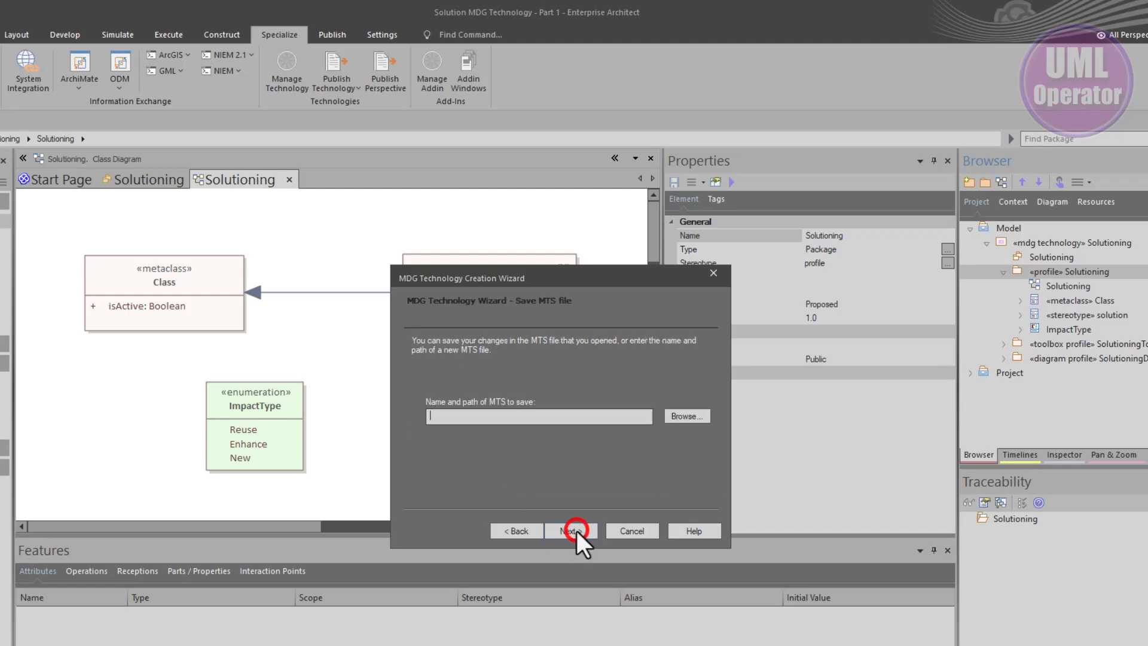
Save the wizard's selections as a new MTS file named Solutioning in the MTS subfolder of the Solutioning MDG folder
left_click(467, 416)
key("ctrl+v")
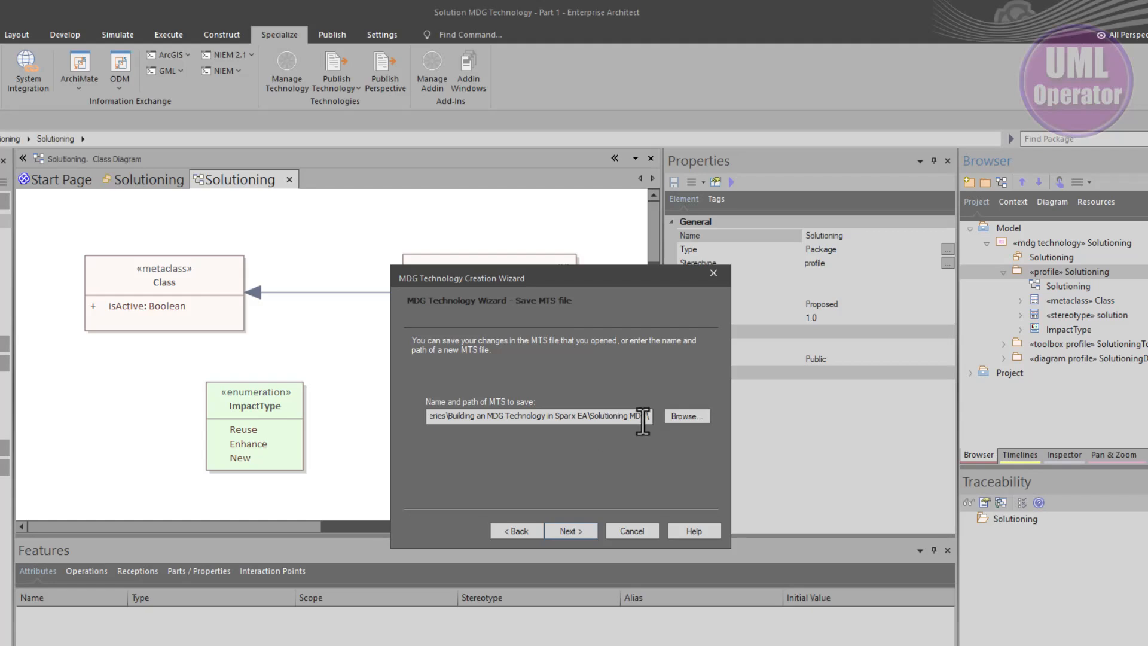
left_click(682, 417)
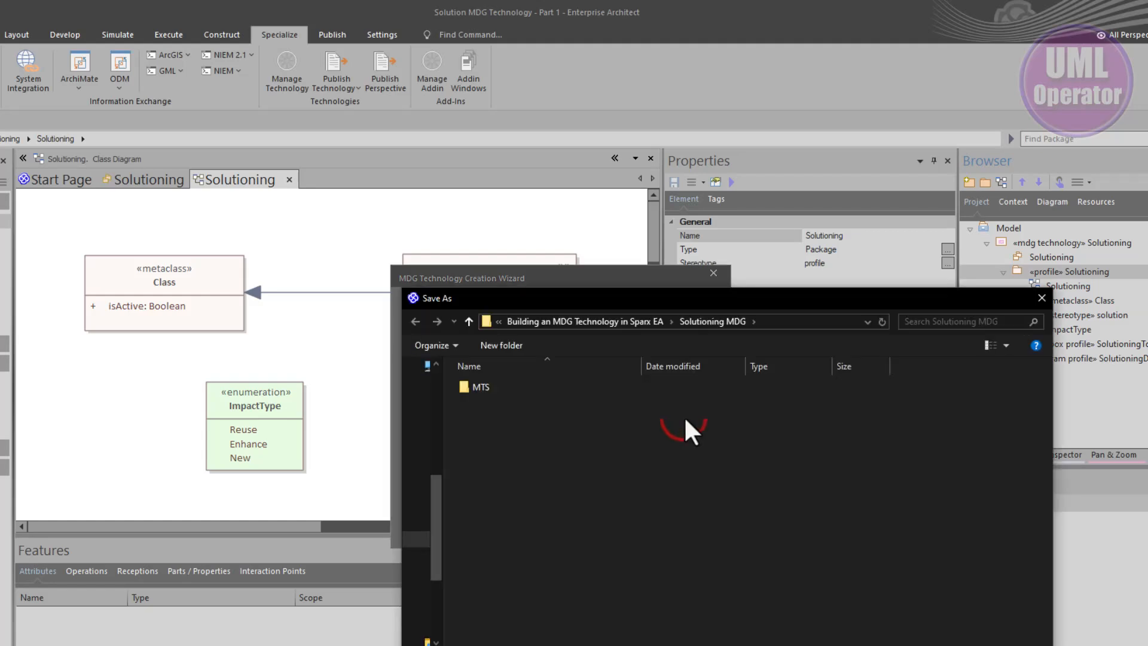
left_click(486, 388)
left_click(486, 387)
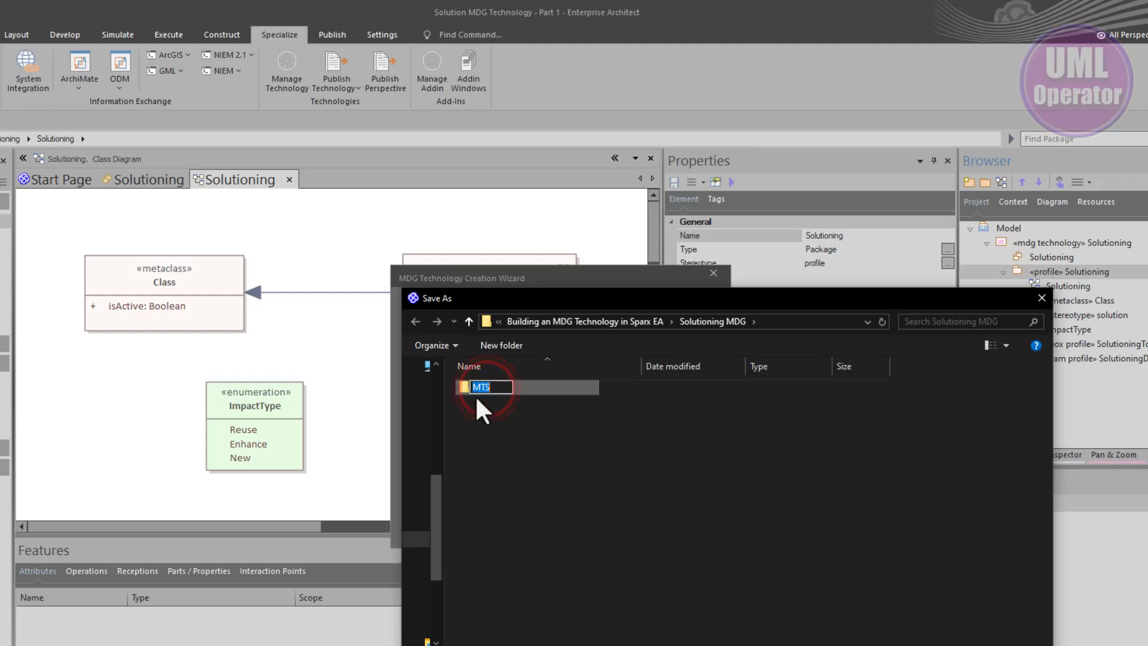
double_click(464, 386)
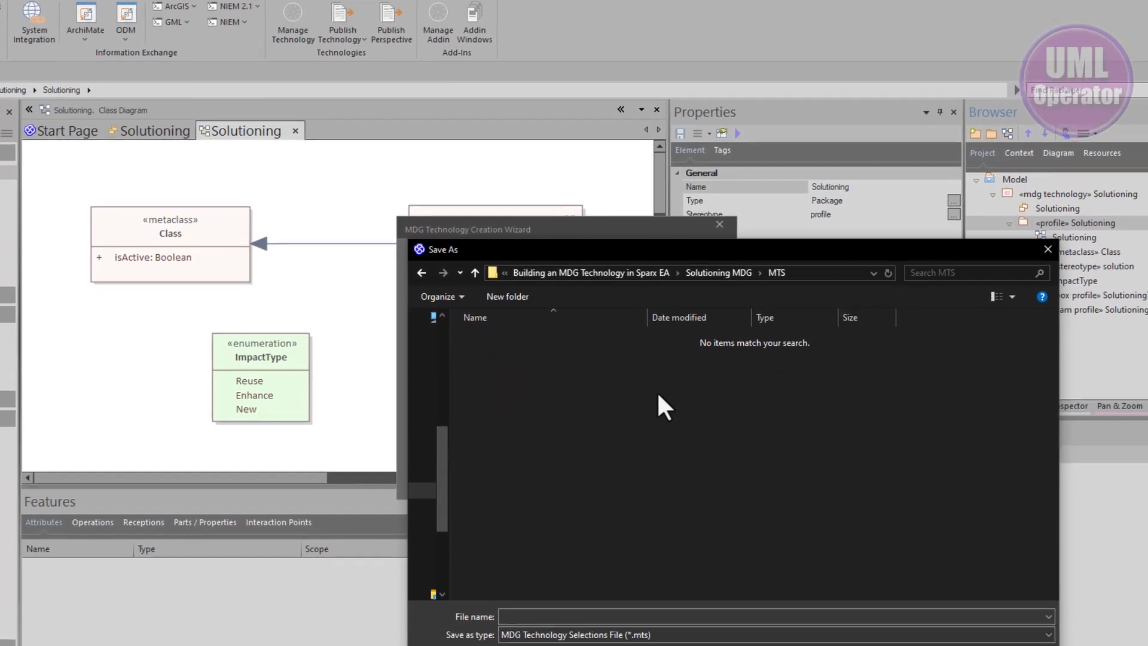
left_click(637, 617)
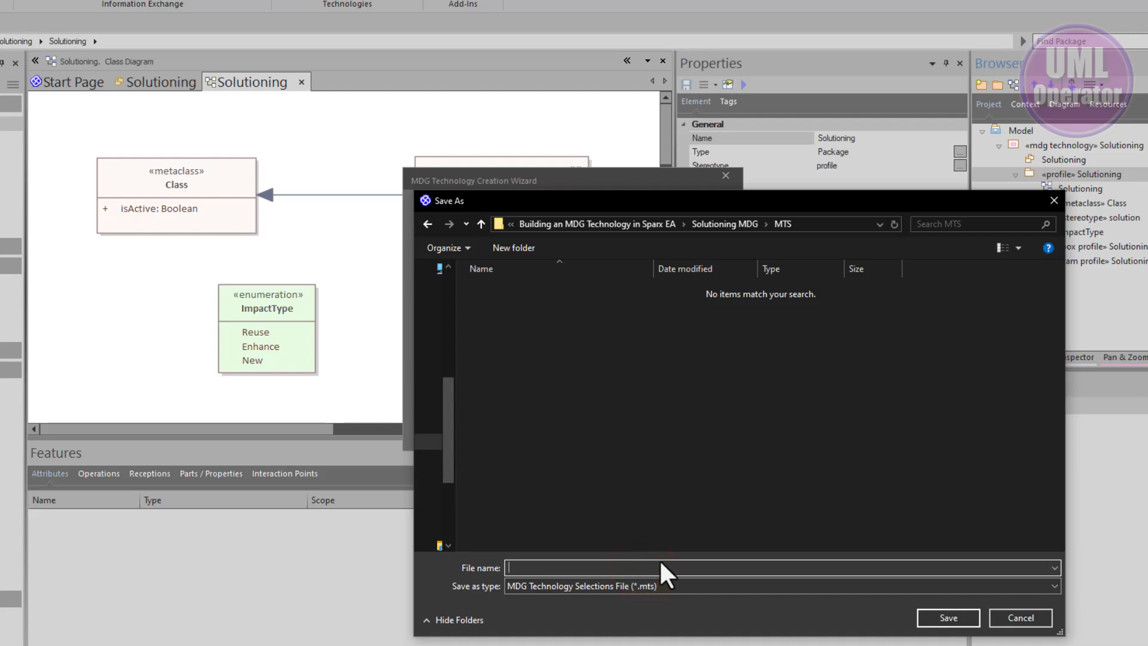
type("Solutioning")
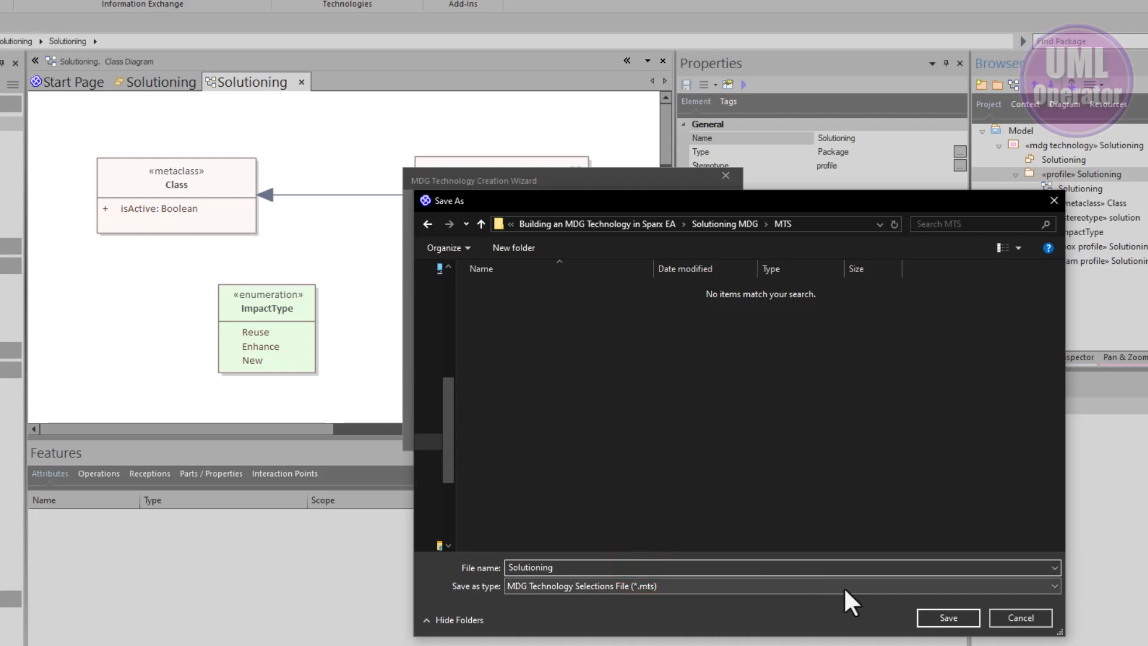
left_click(939, 622)
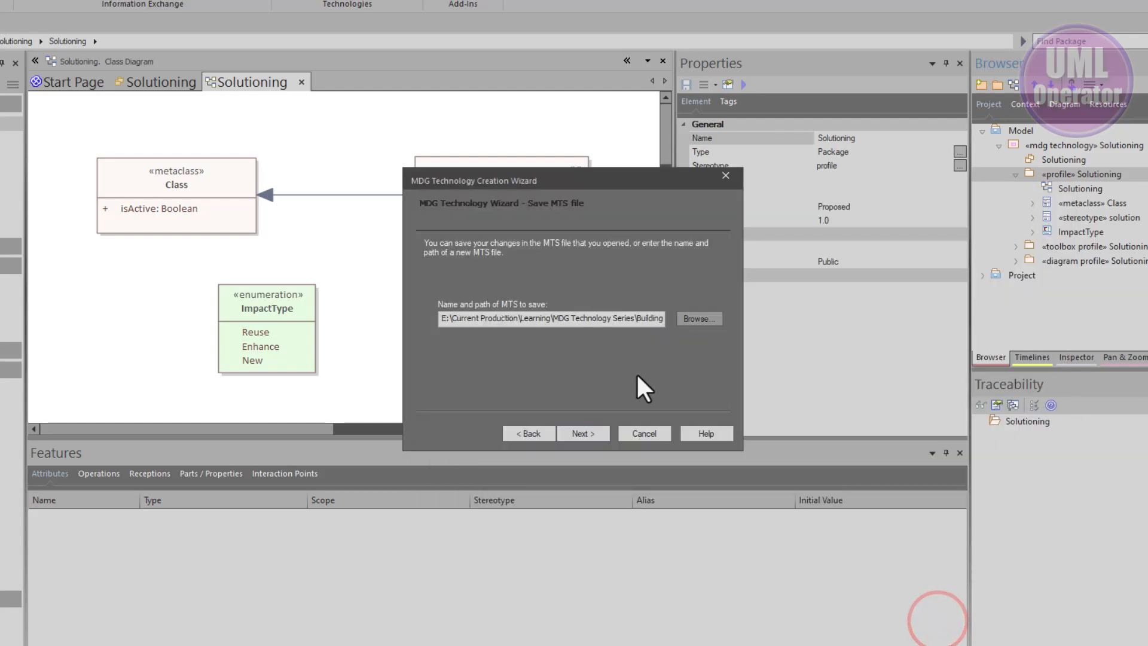
left_click(587, 429)
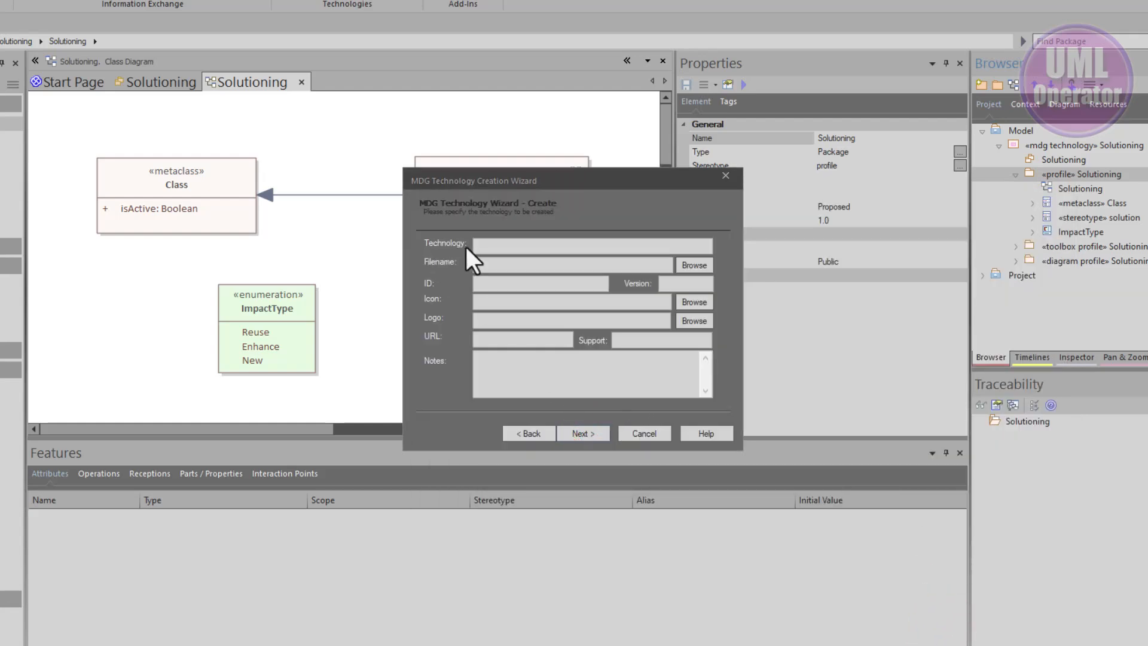
Name the technology Solutioning and set its output file to SolutionMDG.xml in the MTS folder
left_click(474, 243)
type("Solutioning")
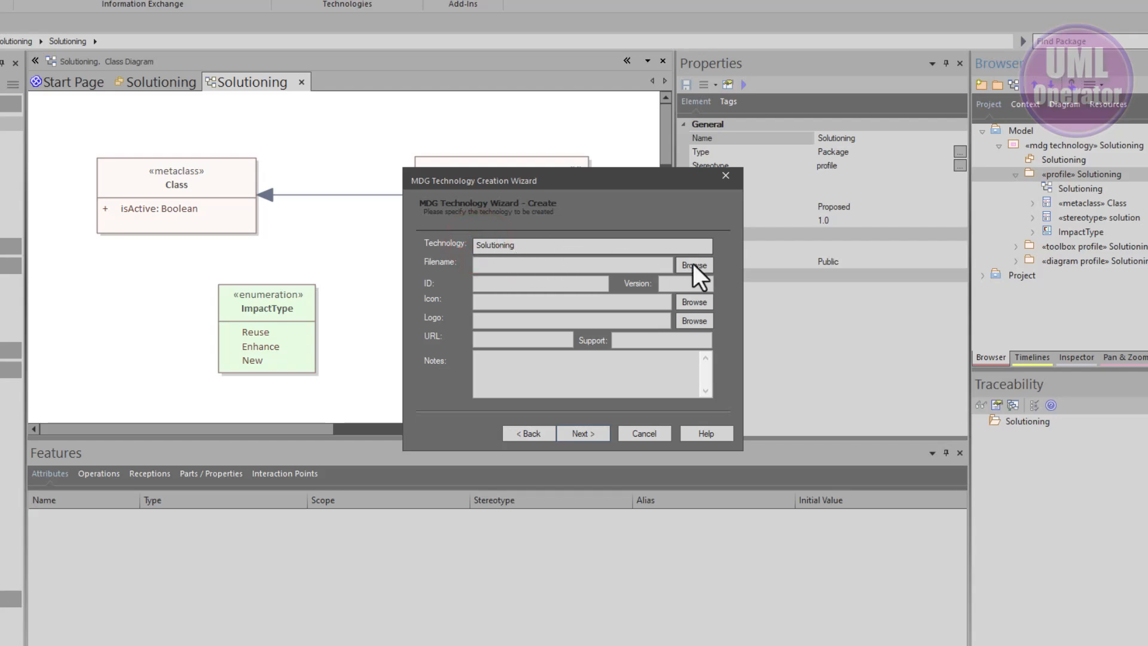
left_click(525, 263)
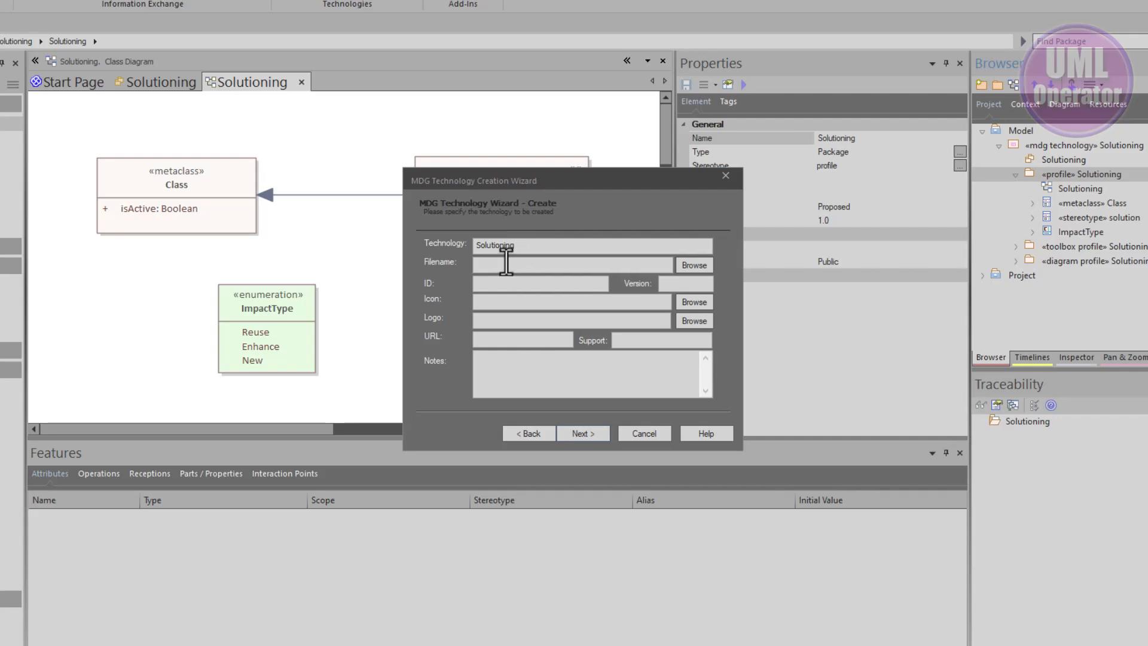
left_click(526, 264)
key("ctrl+v")
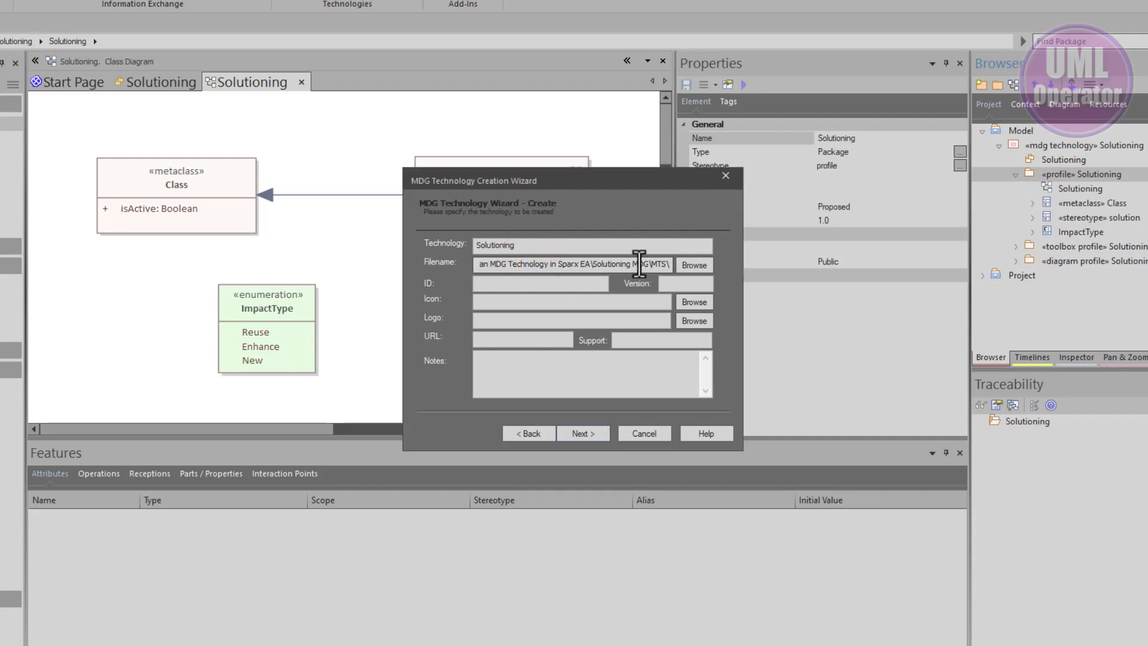
left_click_drag(649, 264, 668, 264)
left_click(692, 269)
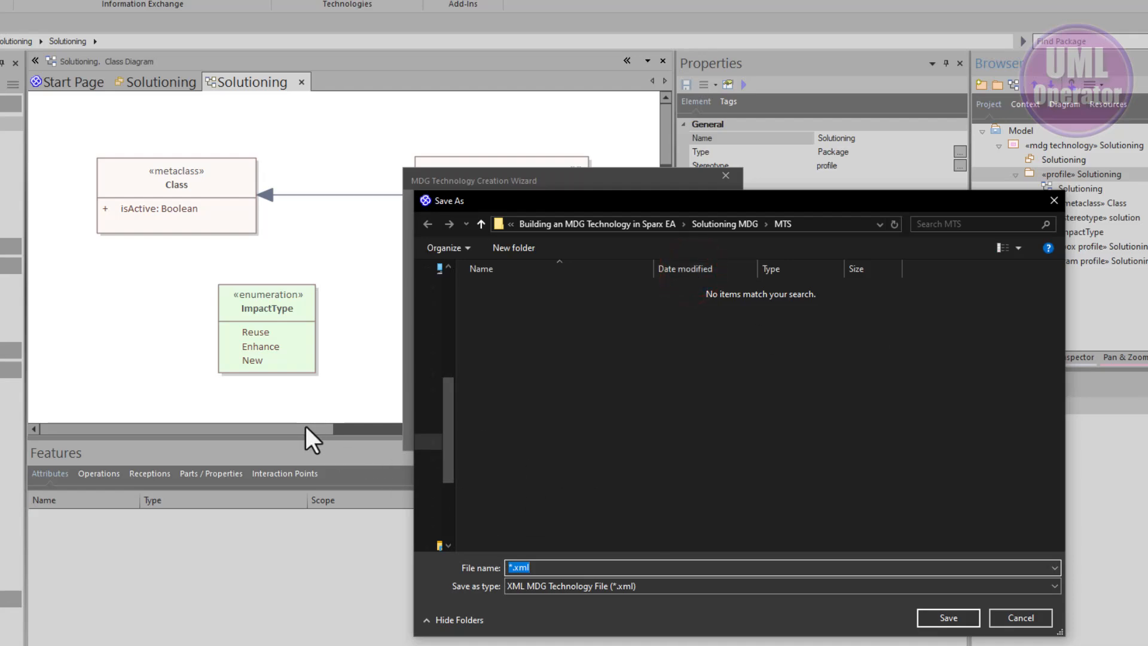
type("SolutionMDG")
key("Return")
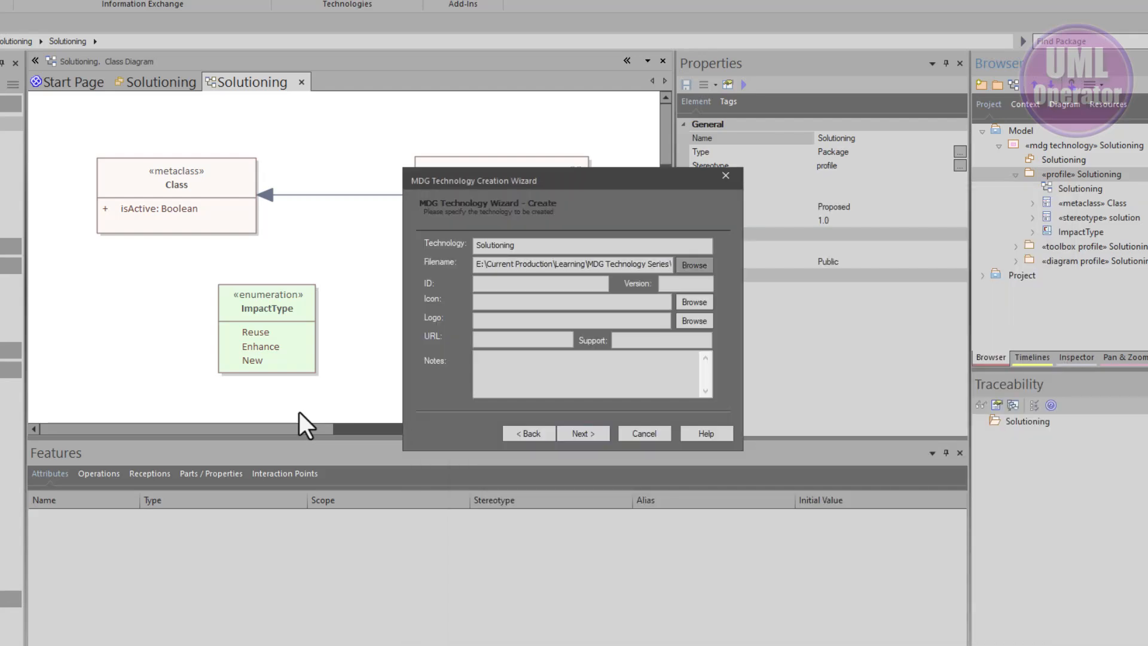
Set the technology ID to sa5 and its version to 0.01
left_click(484, 284)
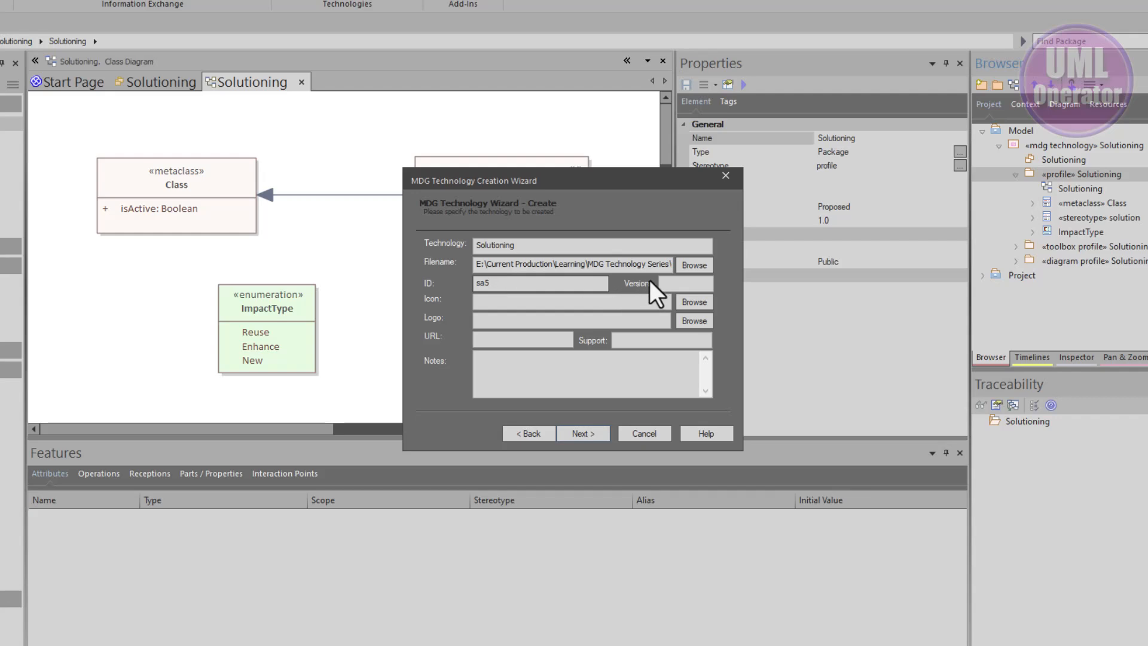
left_click(675, 282)
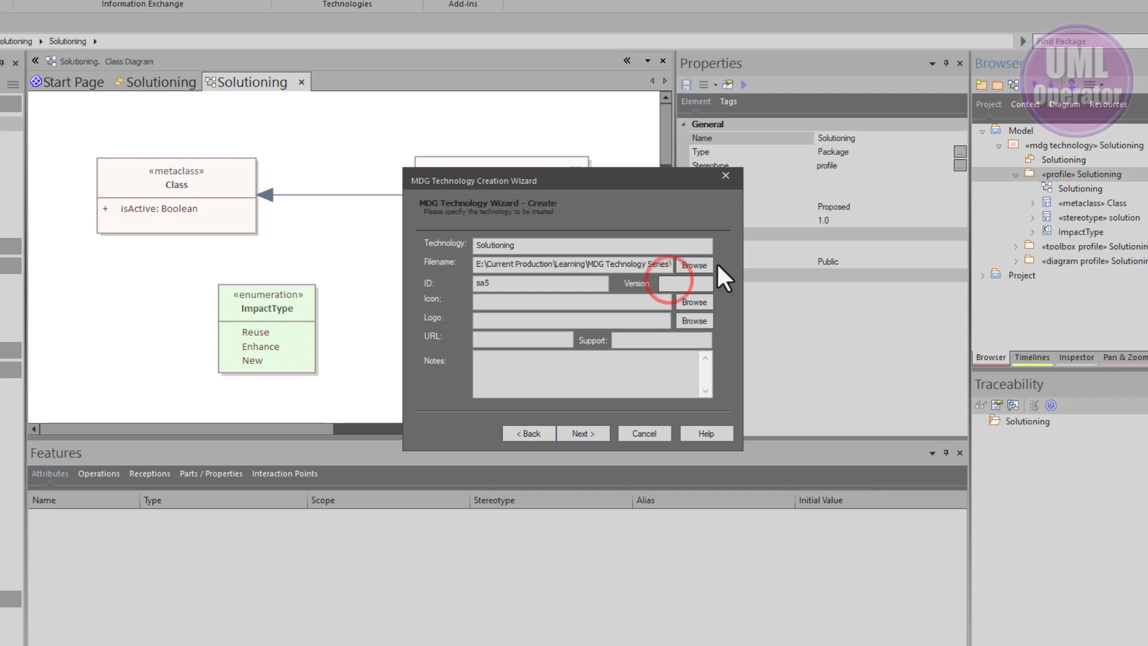
type("0.01")
Set the technology icon to UML_Operator_Icon.bmp and the logo to UML_Operator_Logo_64x64.bmp from the images folder
left_click(476, 301)
key("ctrl+v")
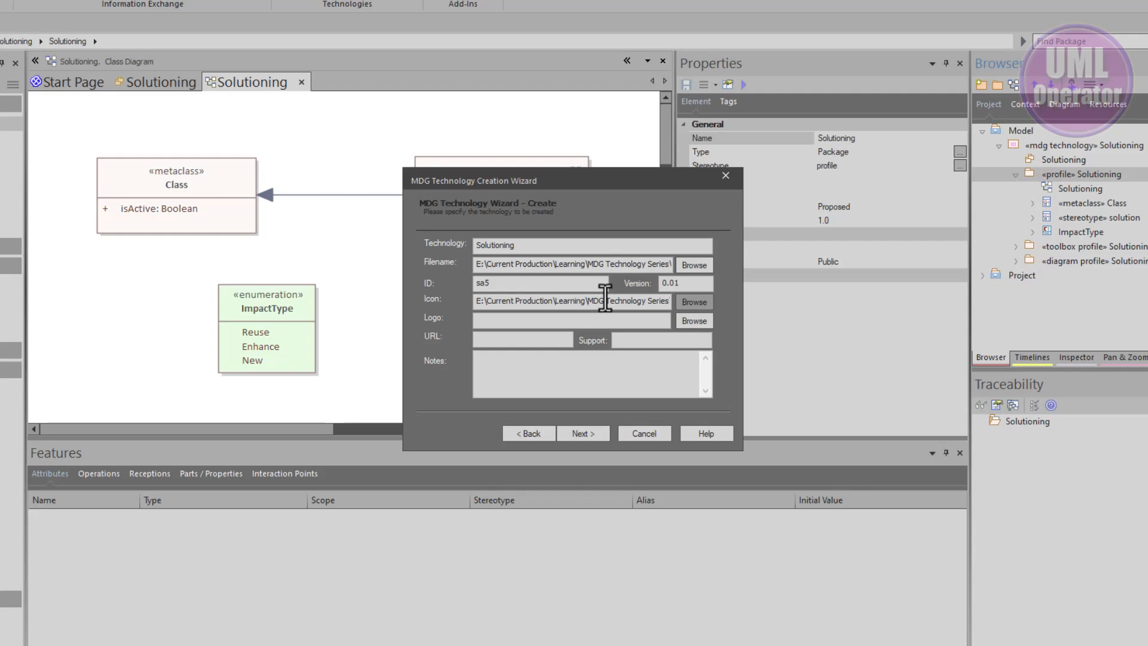
left_click(694, 302)
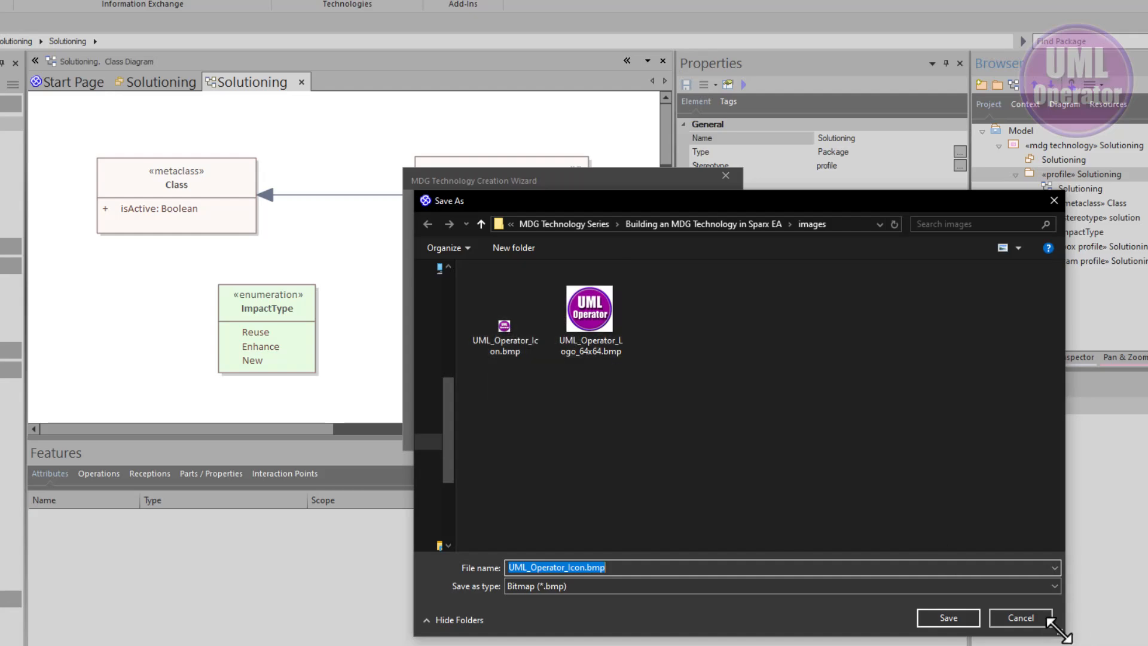
left_click(1040, 621)
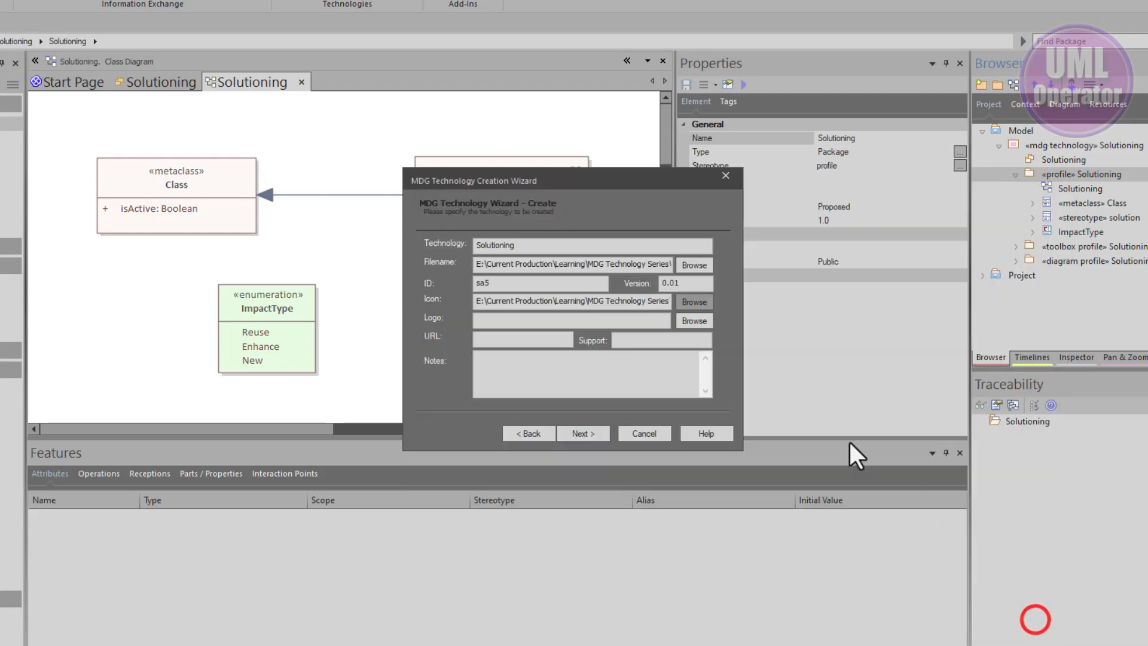
left_click(691, 323)
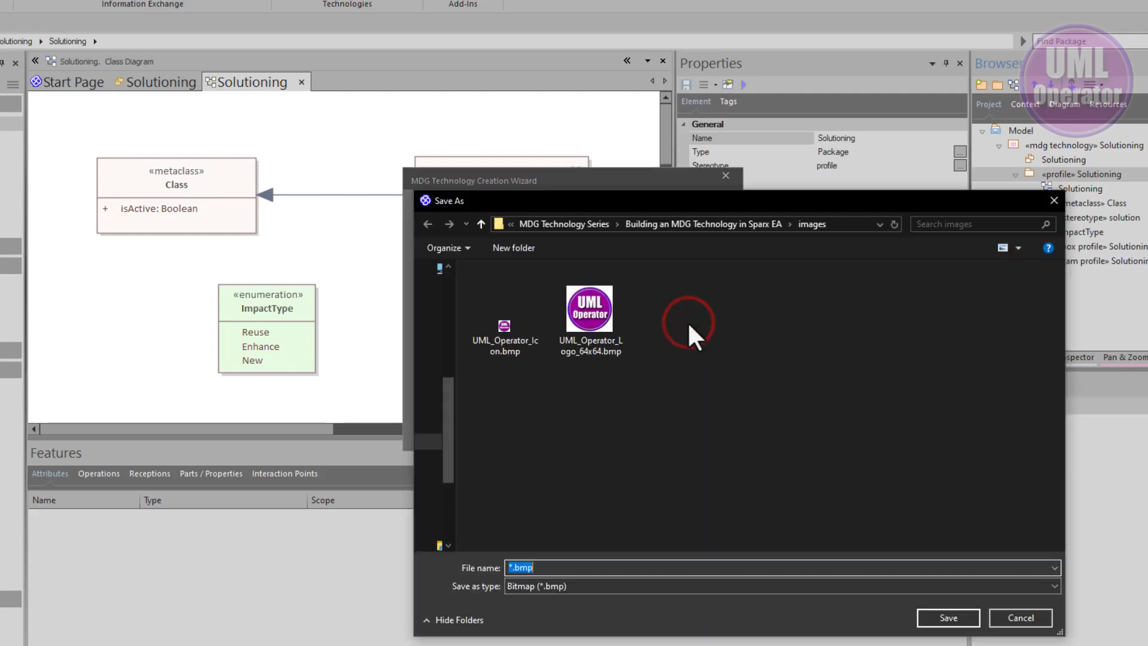
left_click(610, 317)
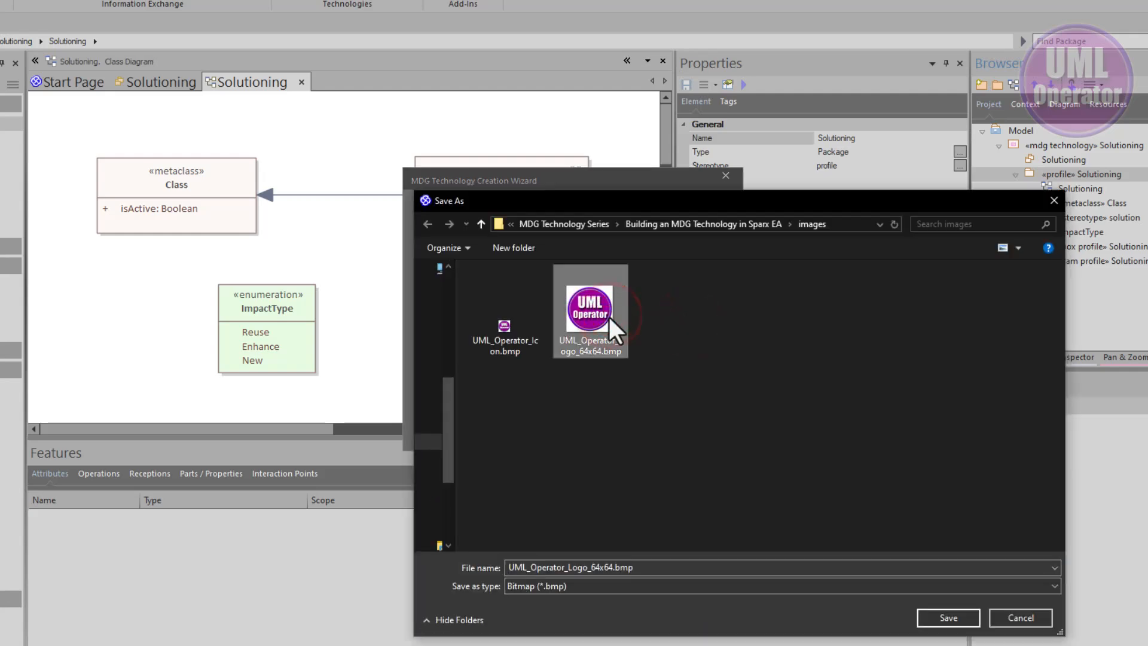
left_click(930, 615)
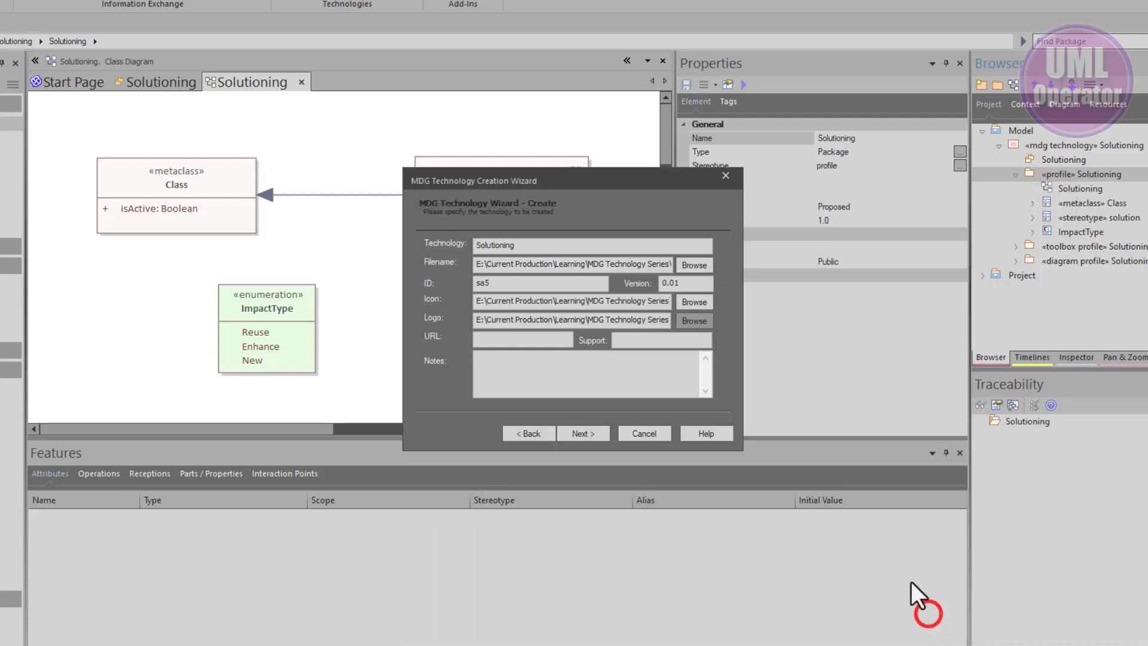
Enter the UML Operator YouTube address as URL and support, add notes describing the Solutioning MDG's purpose, and continue
left_click(525, 340)
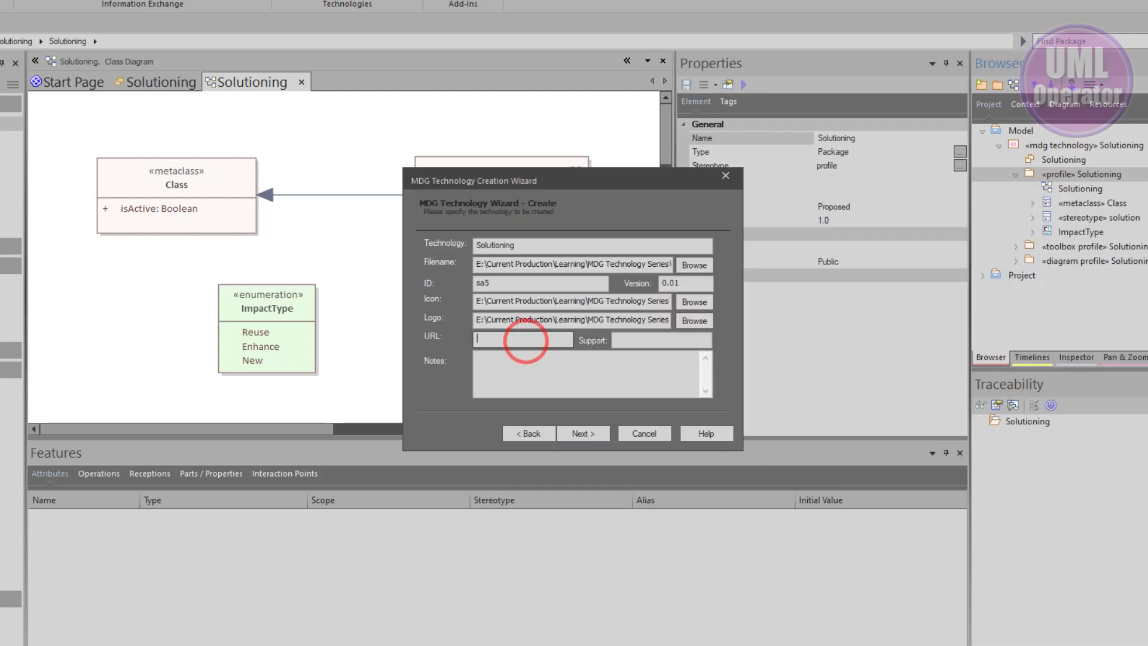
key("ctrl+v")
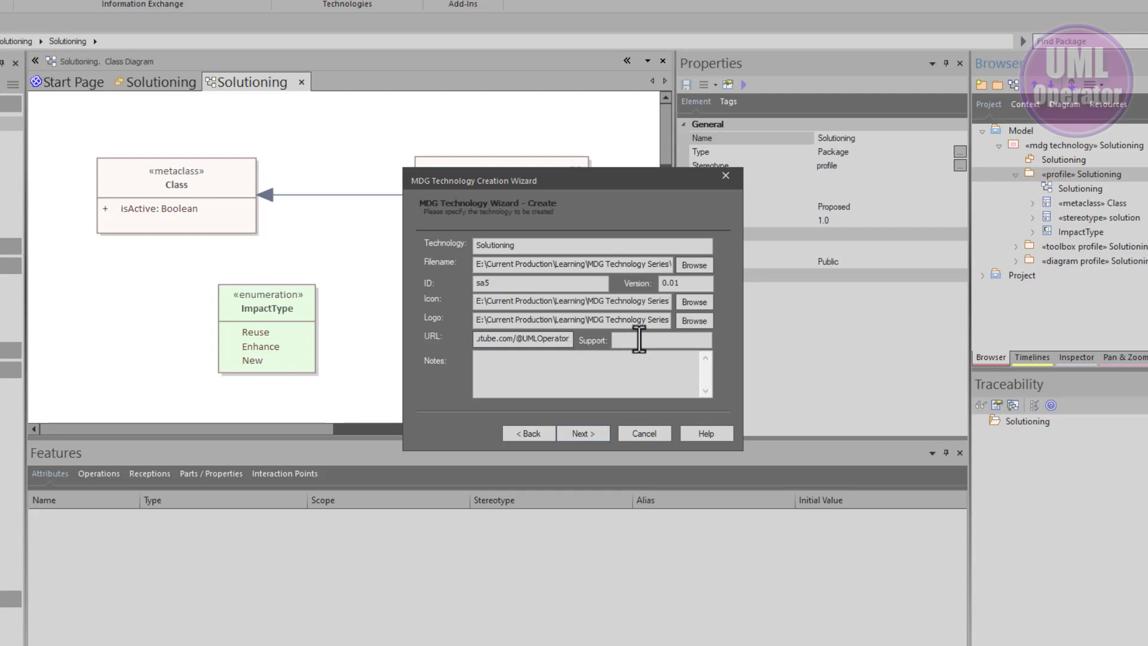
left_click(639, 340)
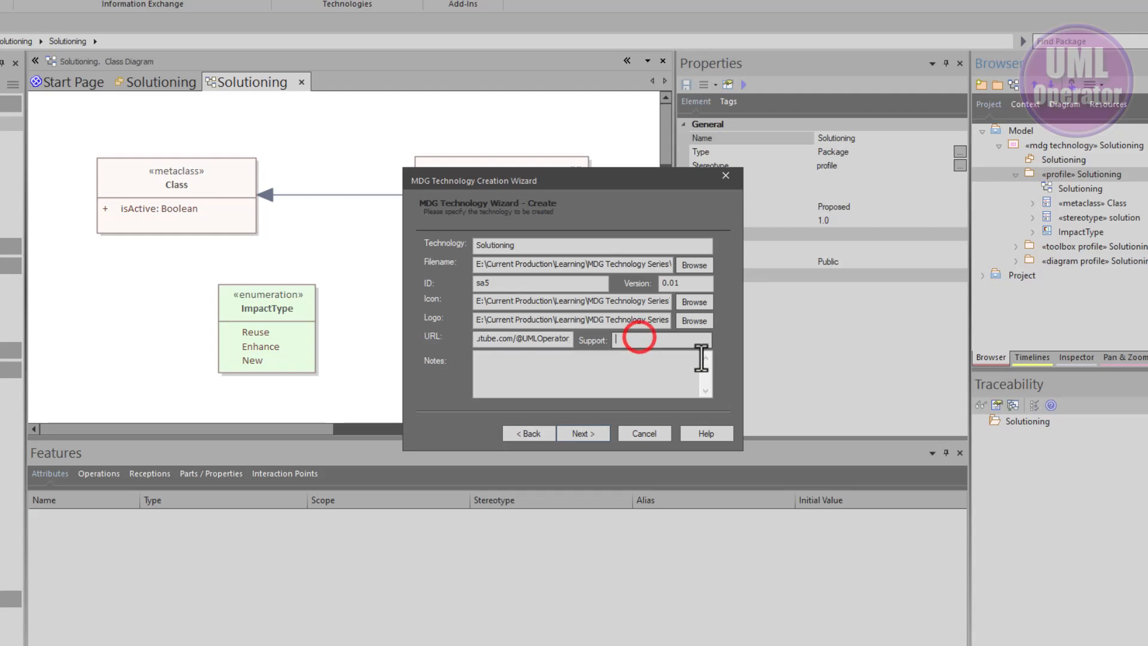
key("ctrl+v")
left_click(610, 376)
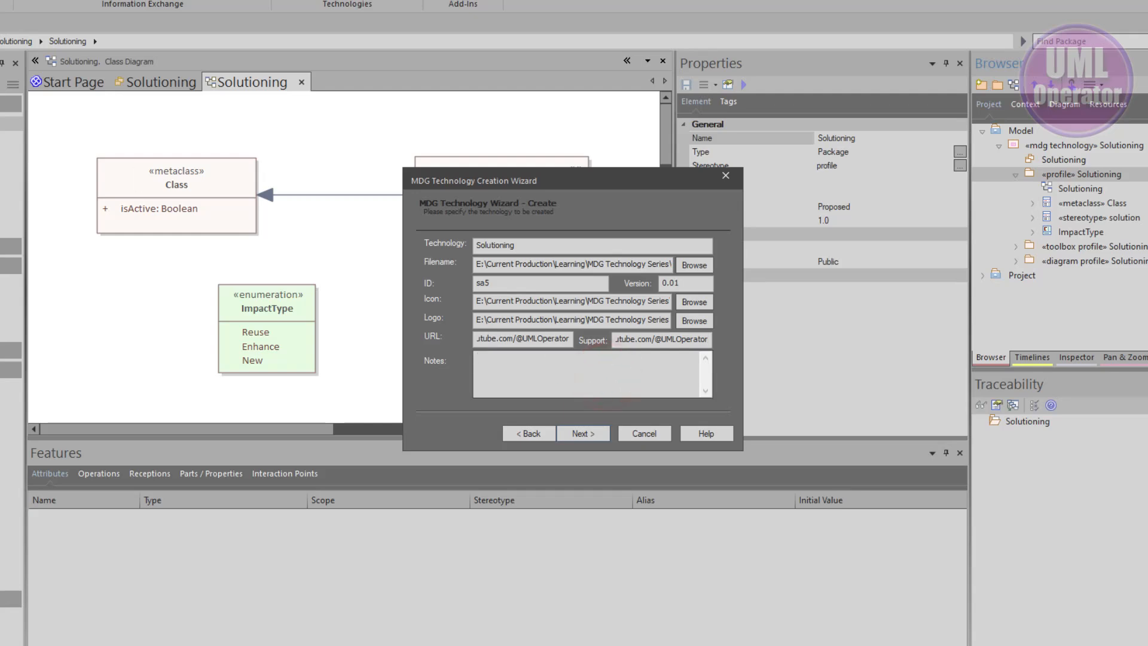
type("Solutioning MDG provides Solution Architect with simple tooling to support Solution Analysis and Approach.")
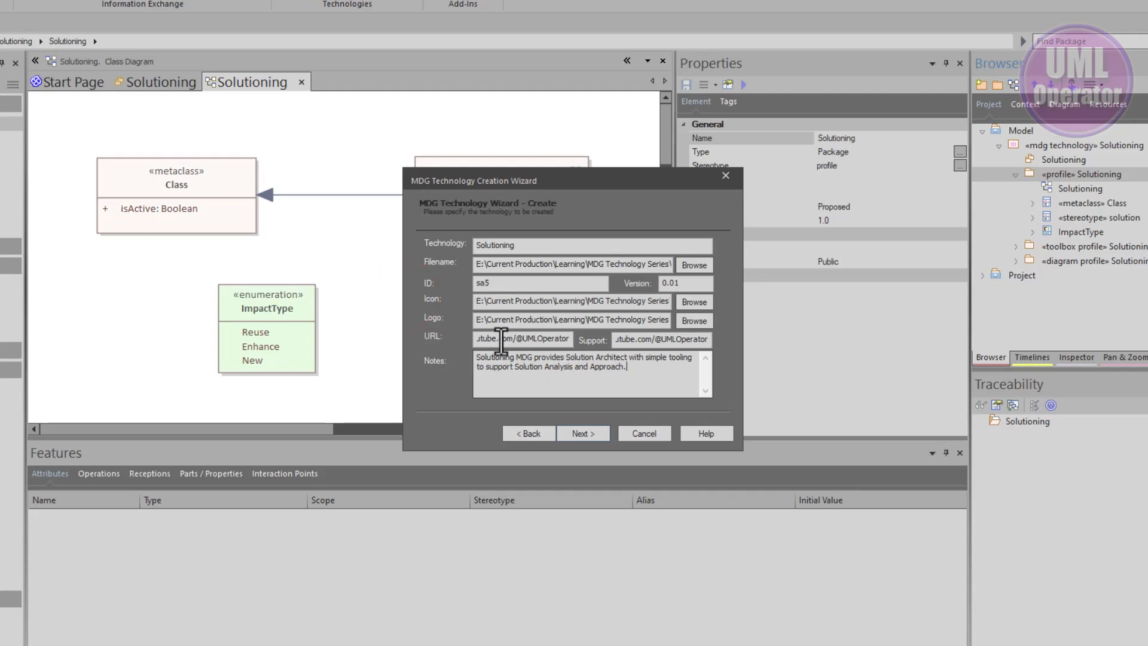
left_click_drag(534, 361, 476, 377)
left_click(610, 366)
left_click(638, 367)
left_click(573, 430)
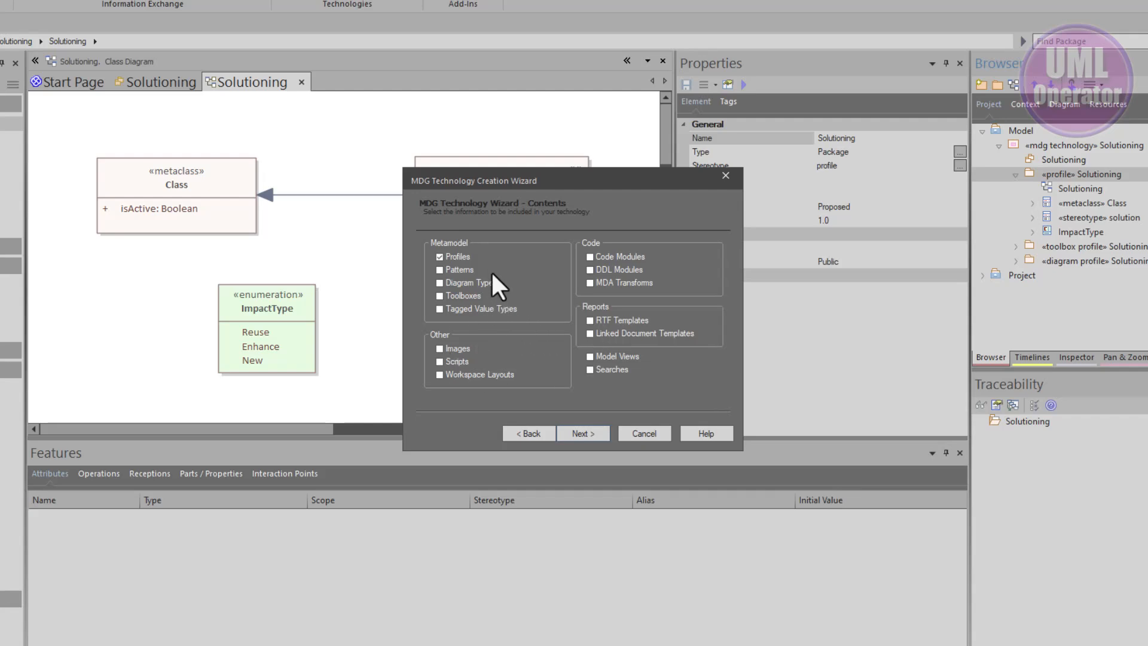
Include profile.xml from the Solutioning MDG folder as the technology's profile file and review the summary
left_click(462, 282)
left_click(580, 432)
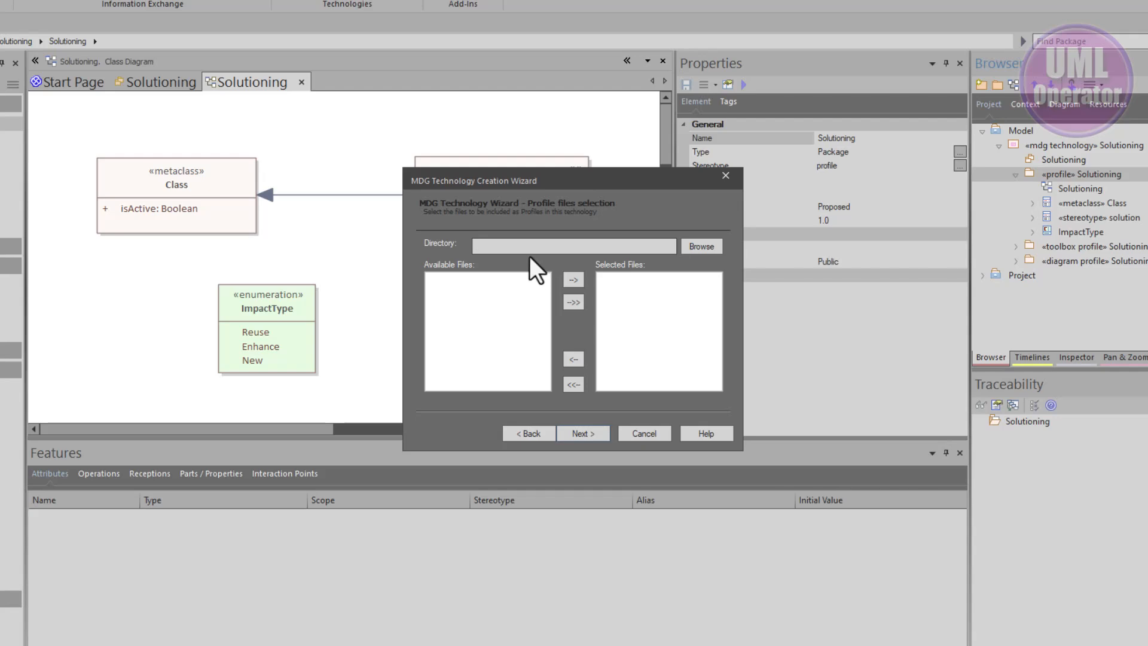
left_click(518, 245)
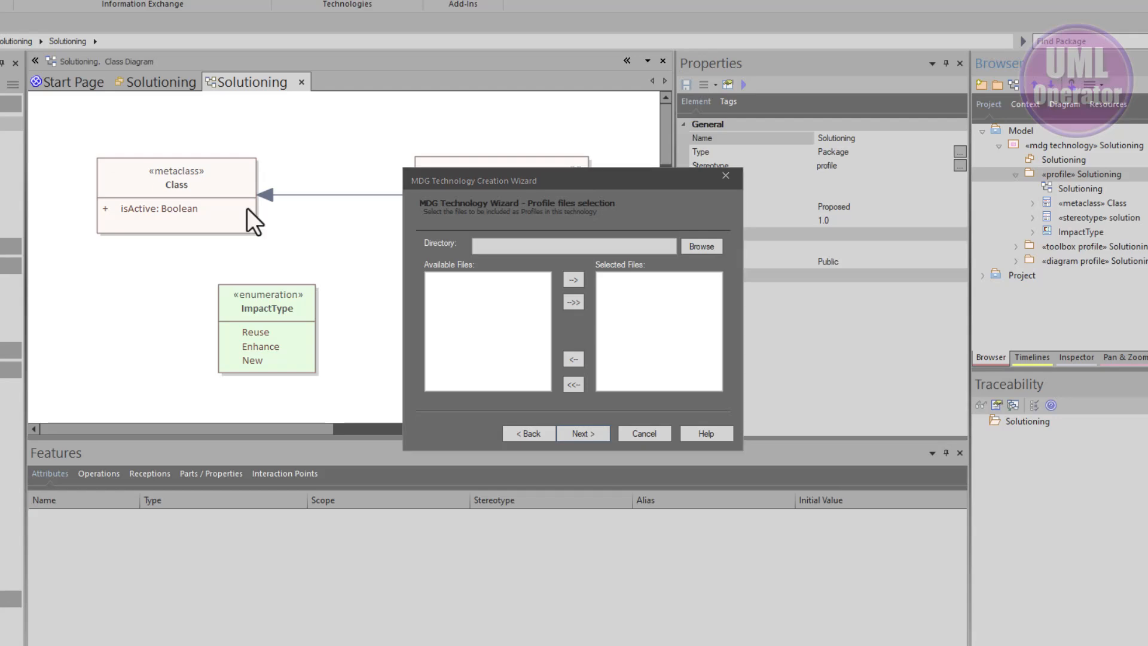
left_click(522, 247)
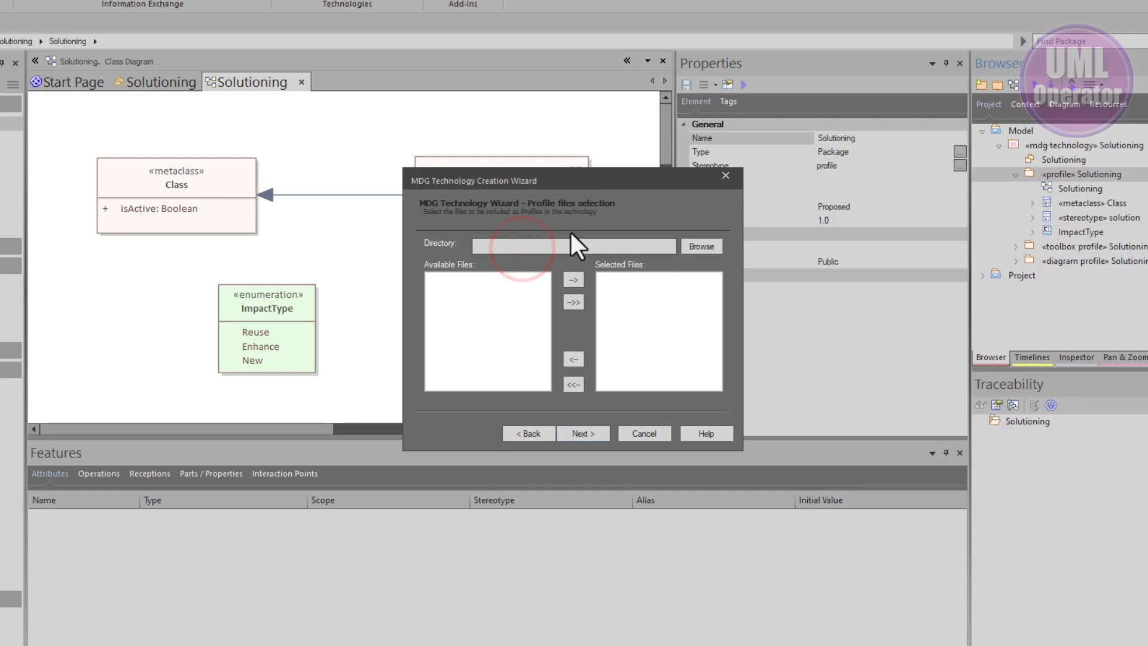
key("ctrl+v")
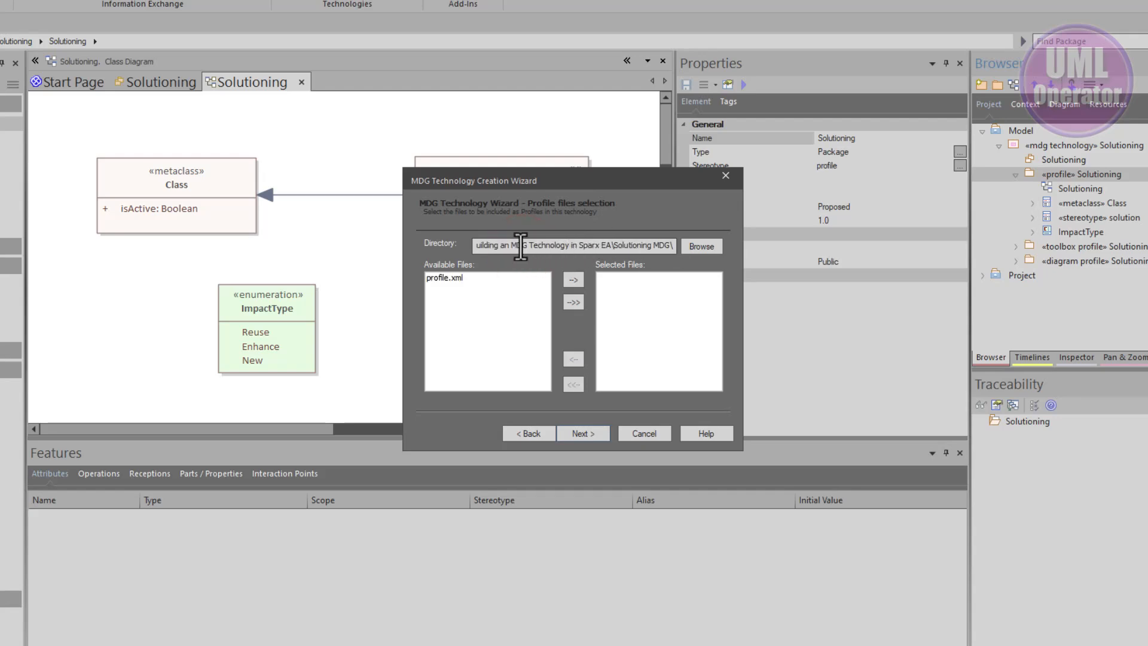
left_click(437, 277)
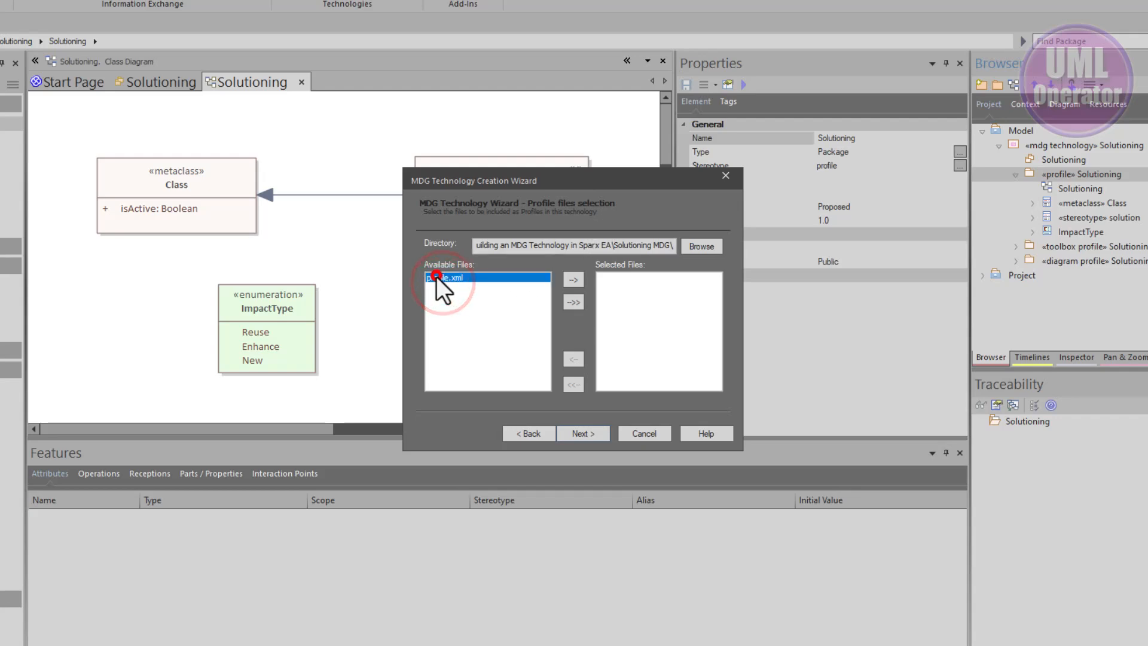
left_click(573, 279)
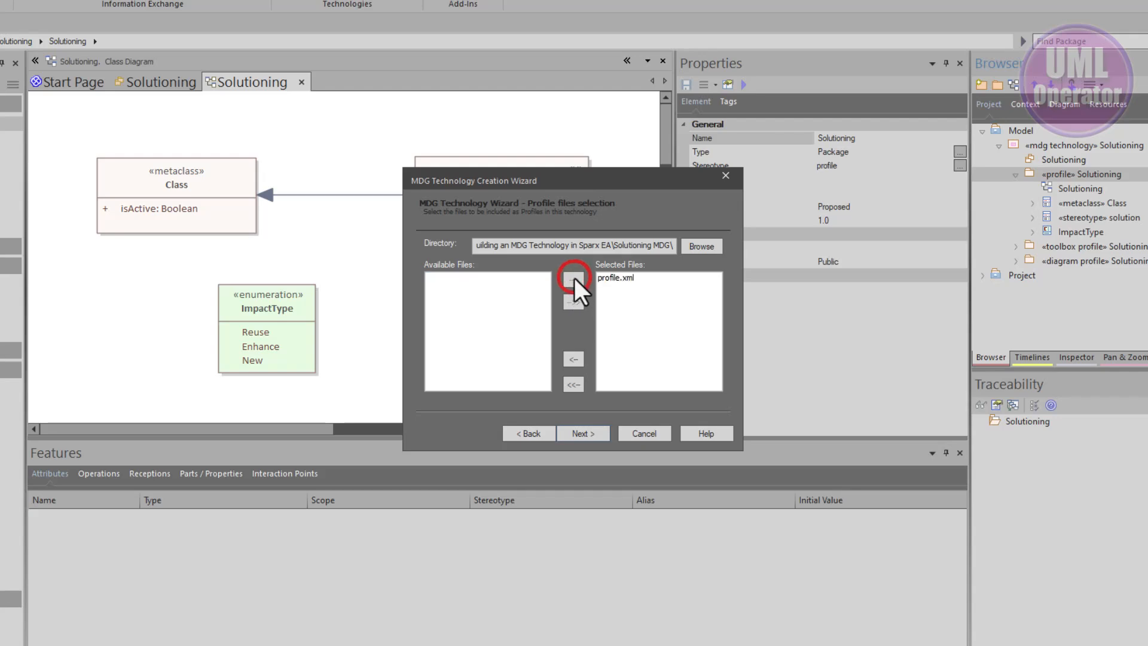
left_click(584, 434)
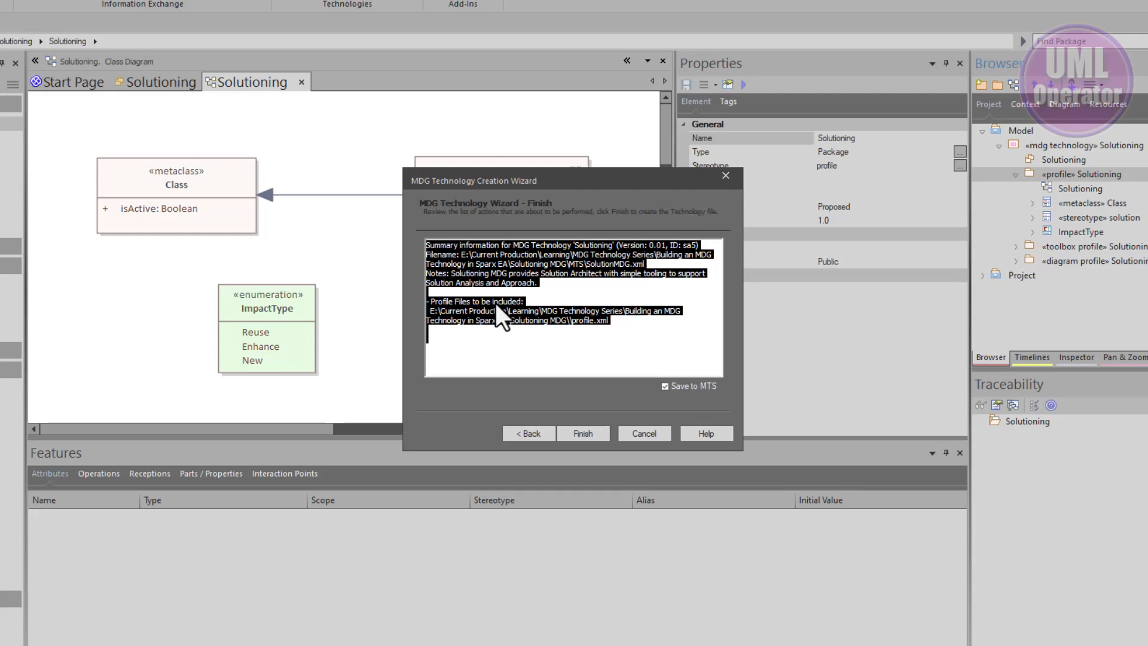
left_click(604, 274)
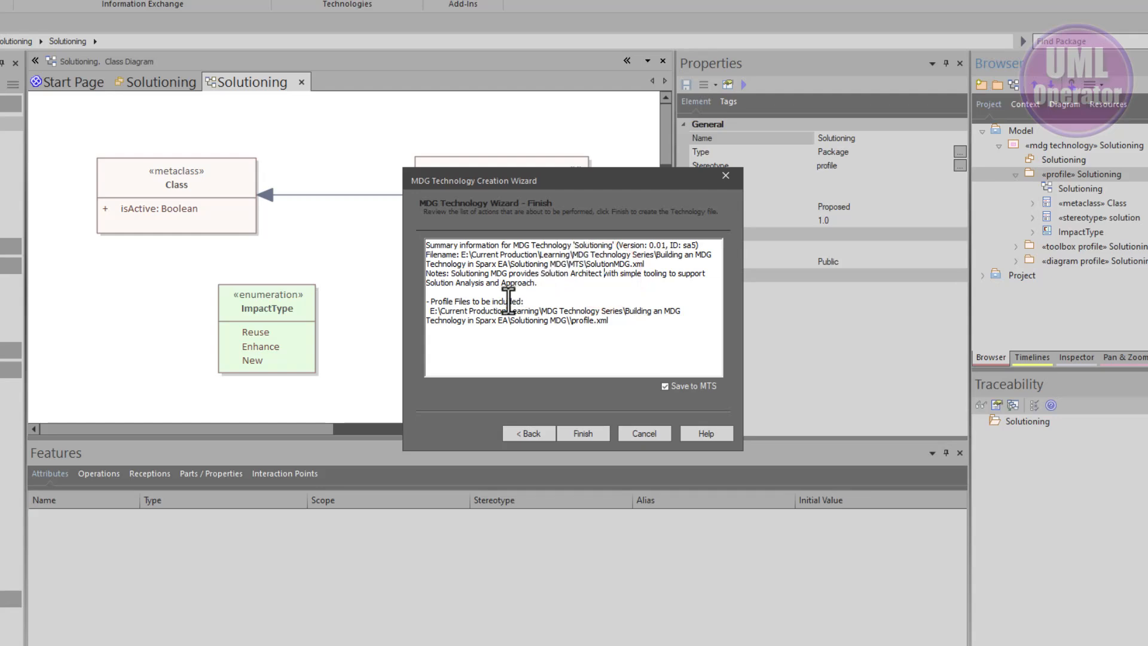
Finish the MDG Technology Creation Wizard to generate the Solutioning technology file SolutionMDG.xml
left_click_drag(440, 317, 610, 328)
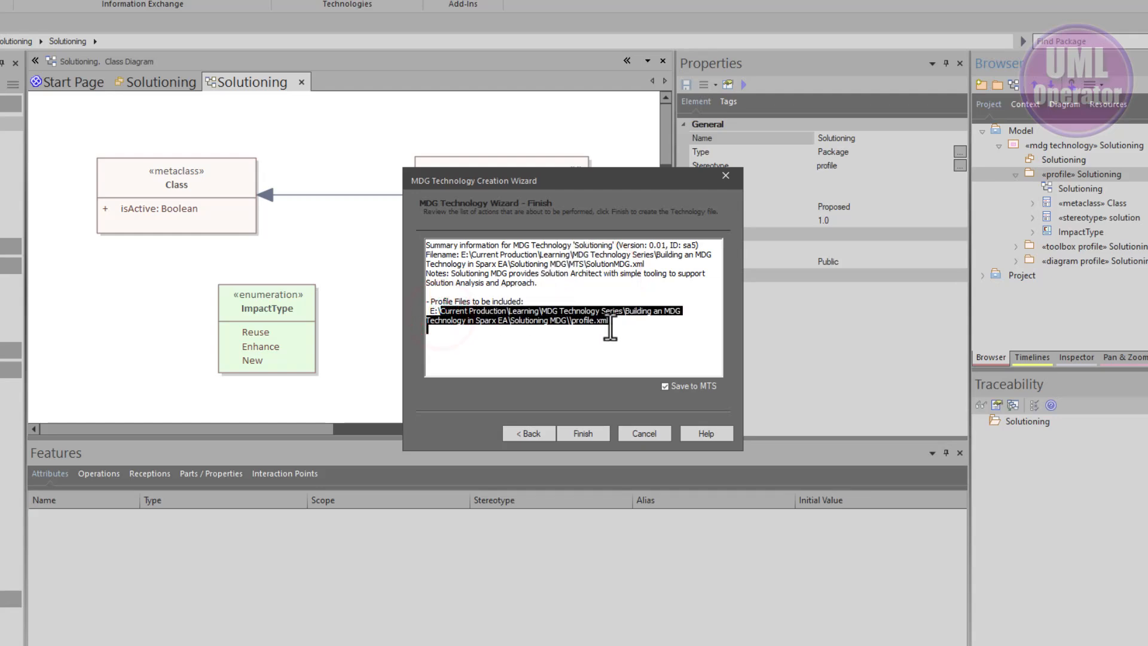
left_click(576, 437)
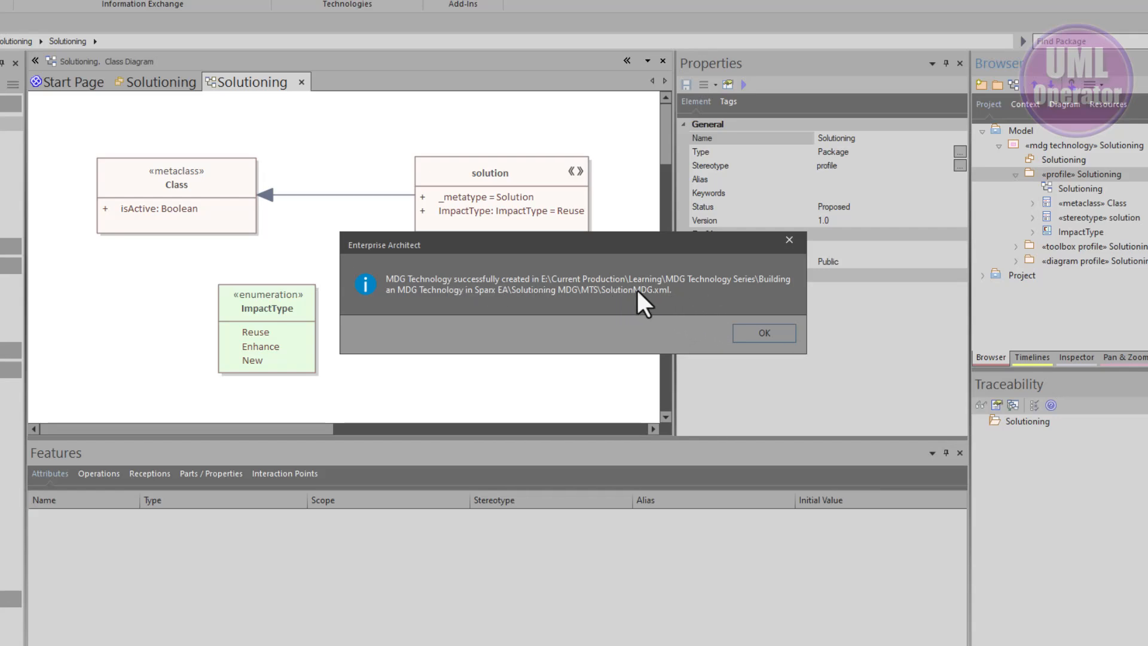
left_click(763, 333)
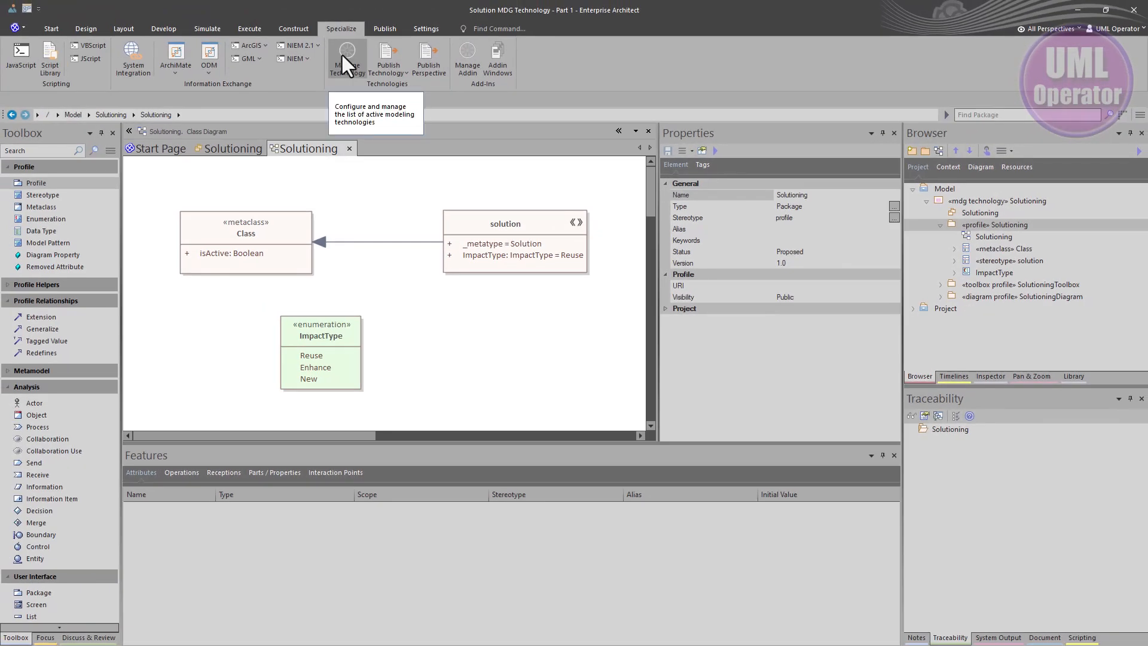
Open Manage Technology and add the Solutioning MDG MTS folder path as an advanced MDG technology location
left_click(333, 26)
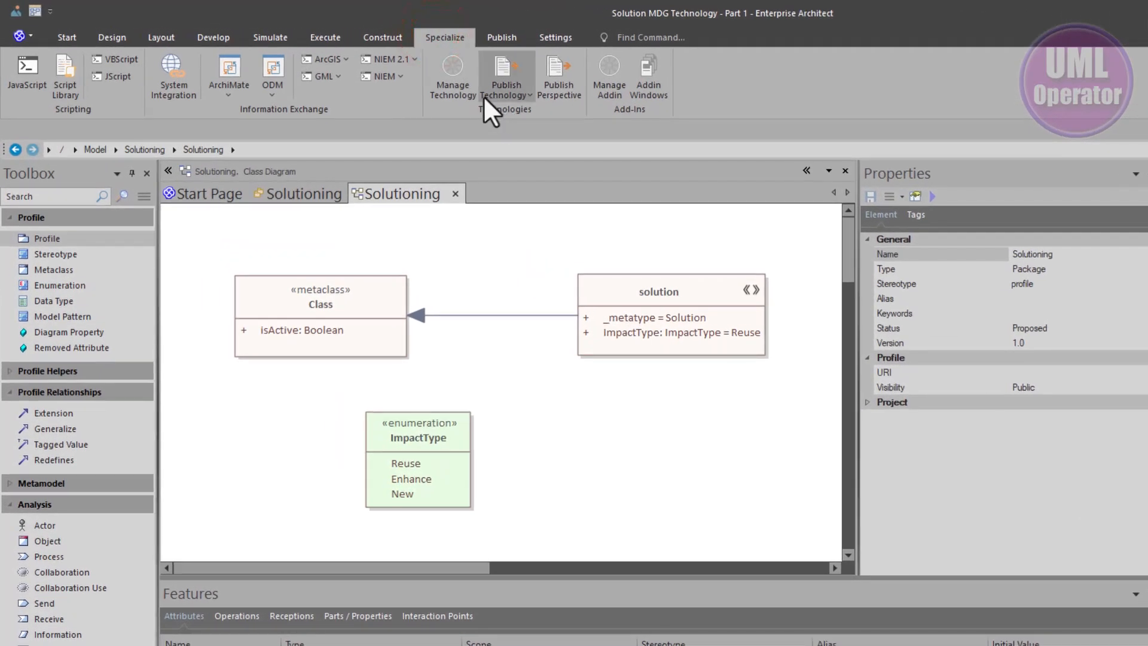
left_click(445, 76)
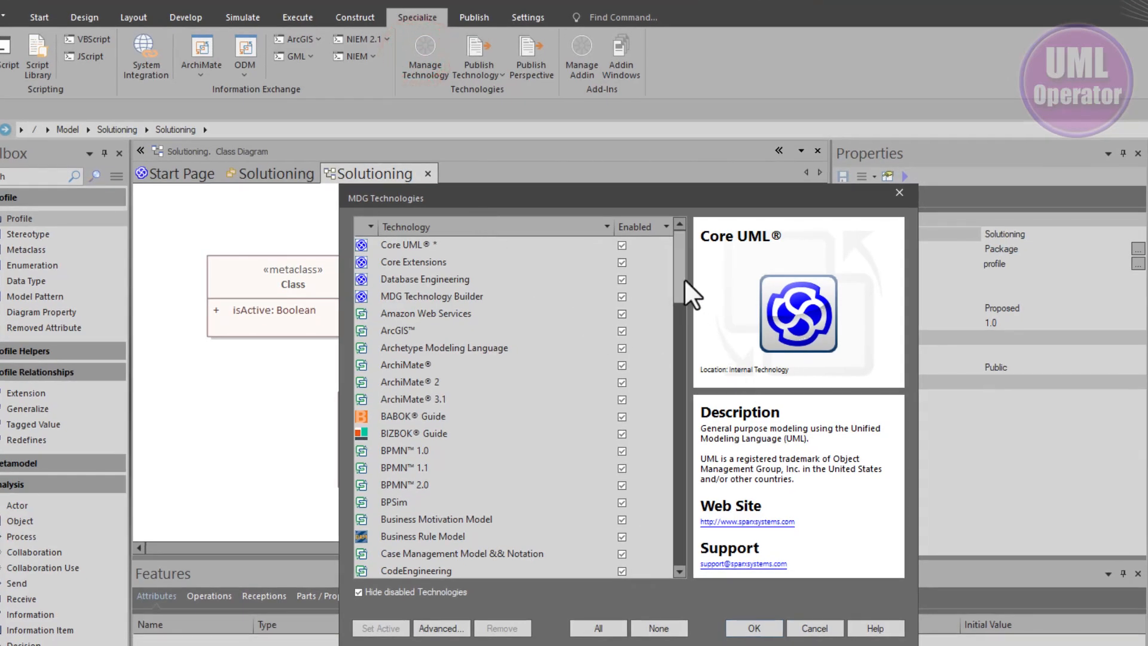
left_click_drag(680, 278, 649, 479)
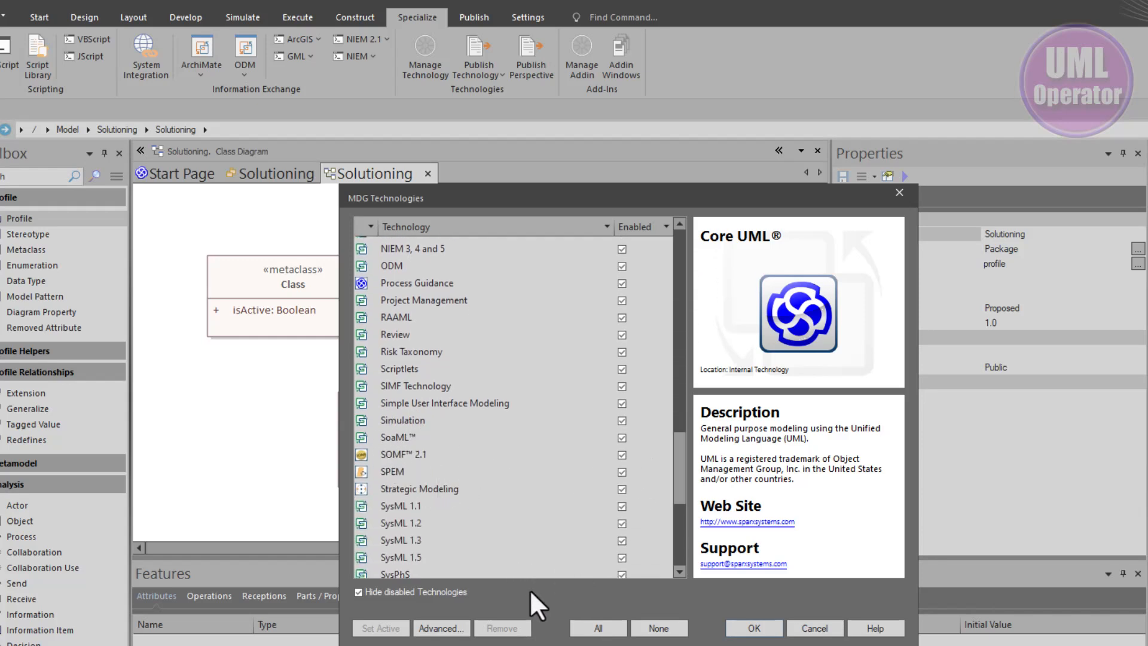
left_click(439, 628)
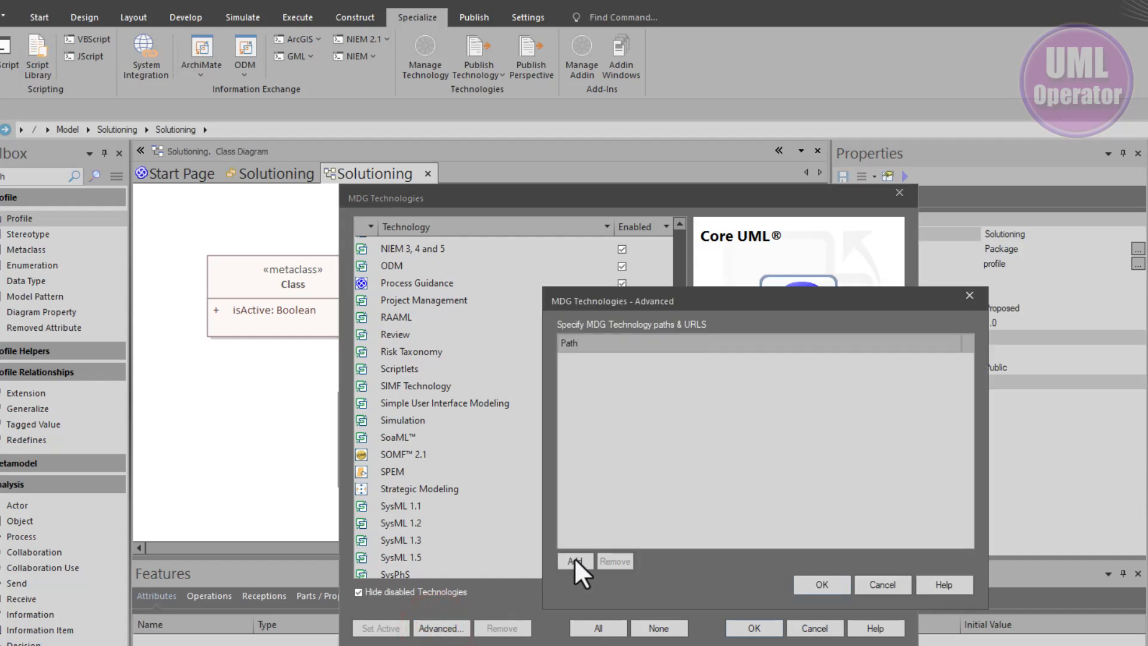
left_click(574, 561)
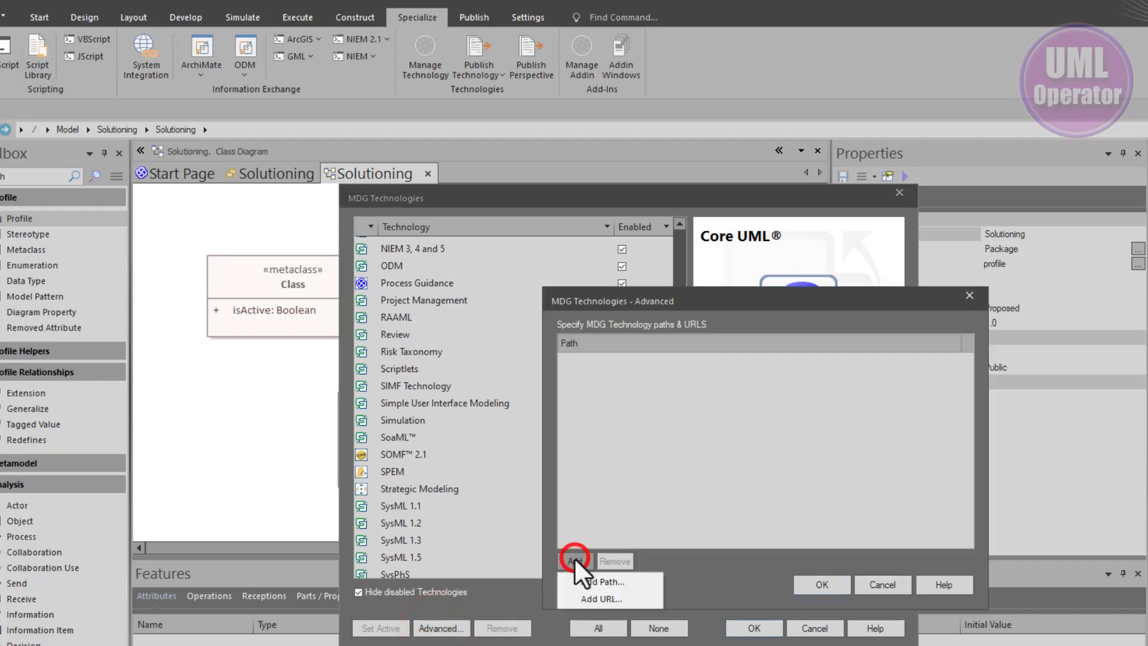
left_click(602, 598)
key("ctrl+v")
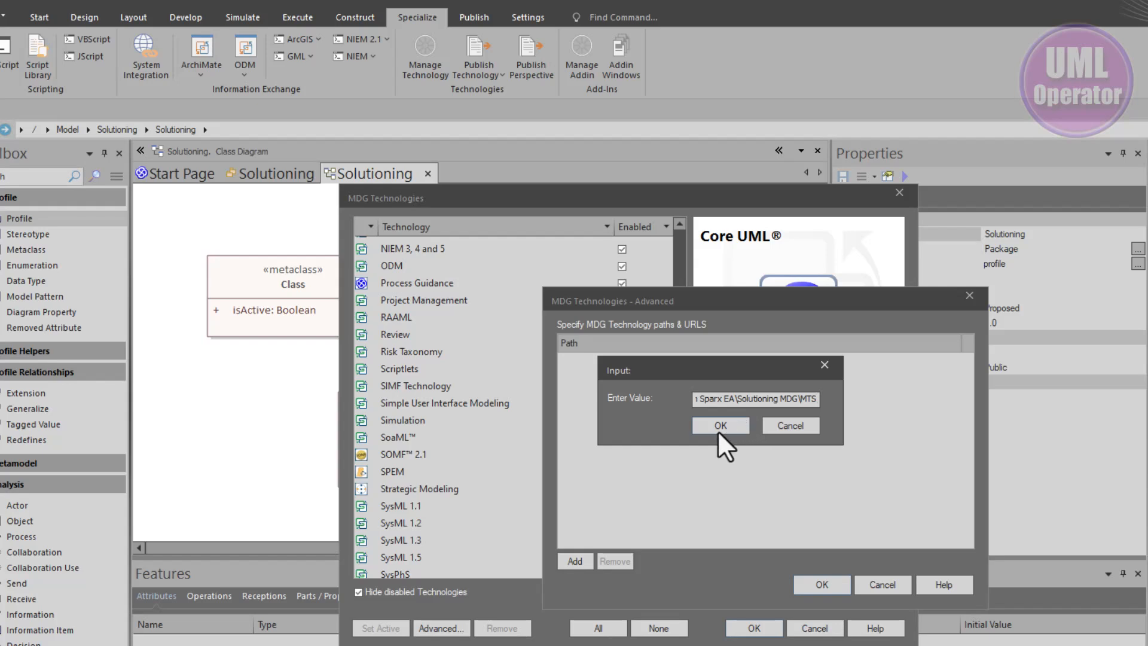
left_click(720, 428)
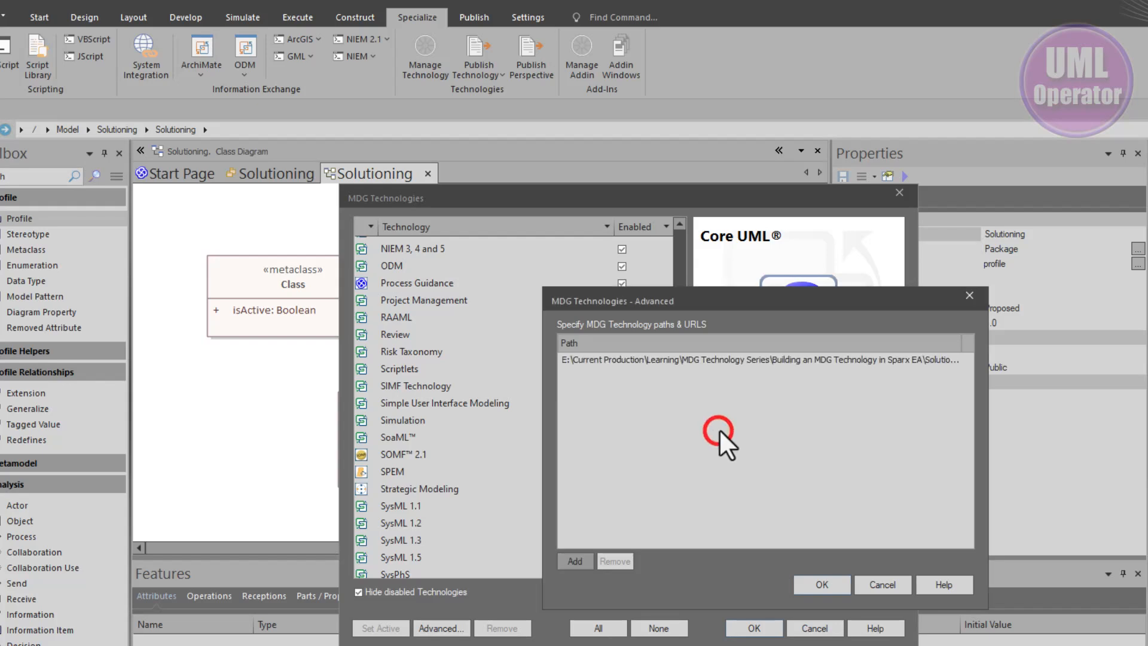
left_click(813, 585)
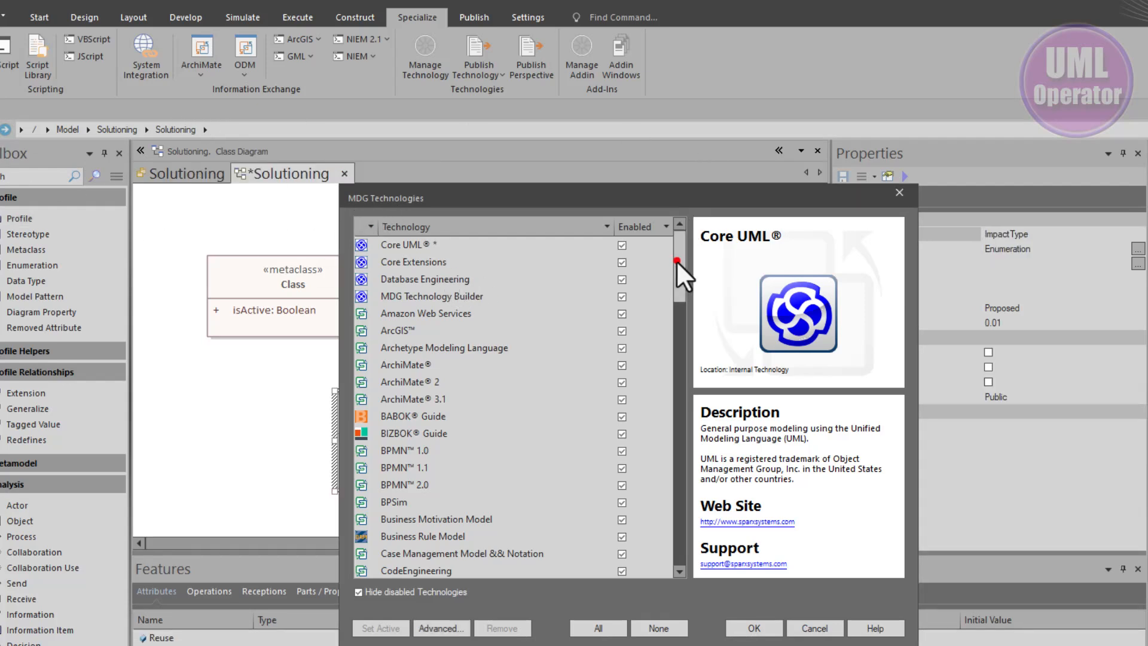
Select the Solutioning technology in the MDG Technologies list to review its details, then close the dialog
left_click_drag(676, 260, 666, 470)
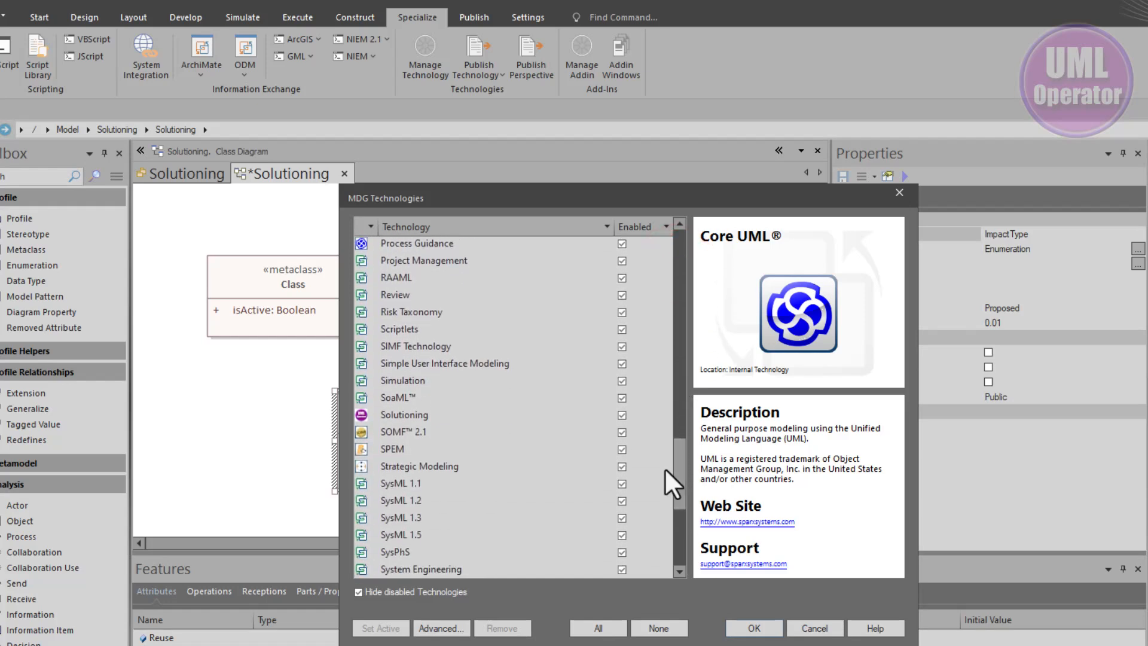
left_click(404, 414)
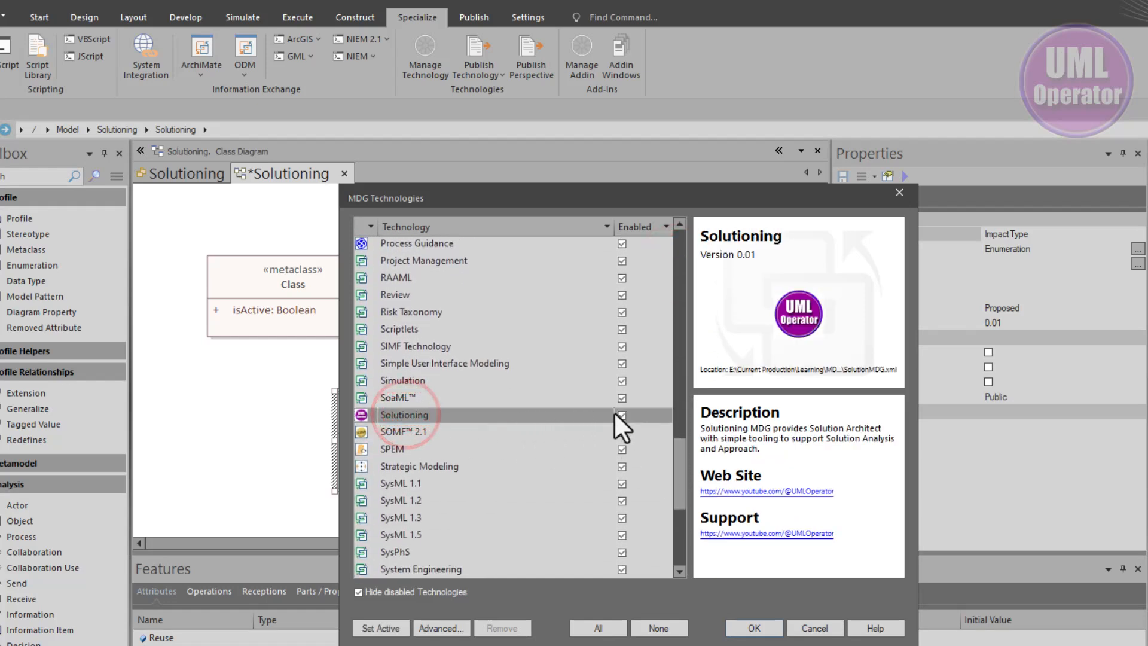
left_click(754, 628)
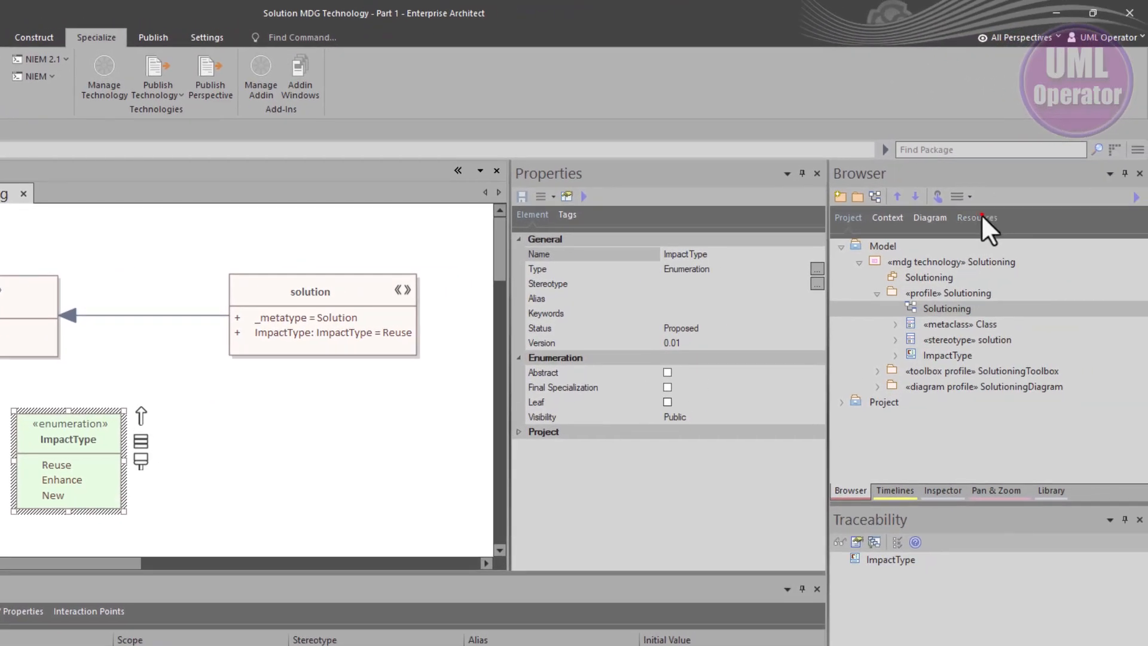
Browse the Resources tree down to the Solutioning technology's UML profile and solution stereotype, then return to the project tree
left_click(981, 217)
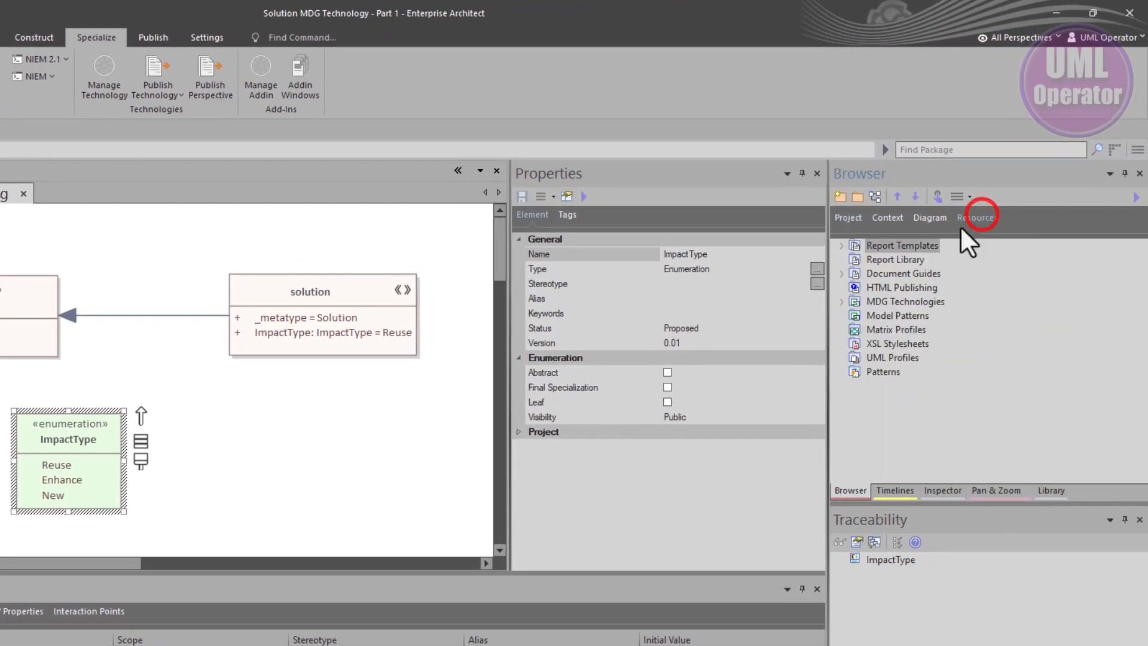
left_click(842, 302)
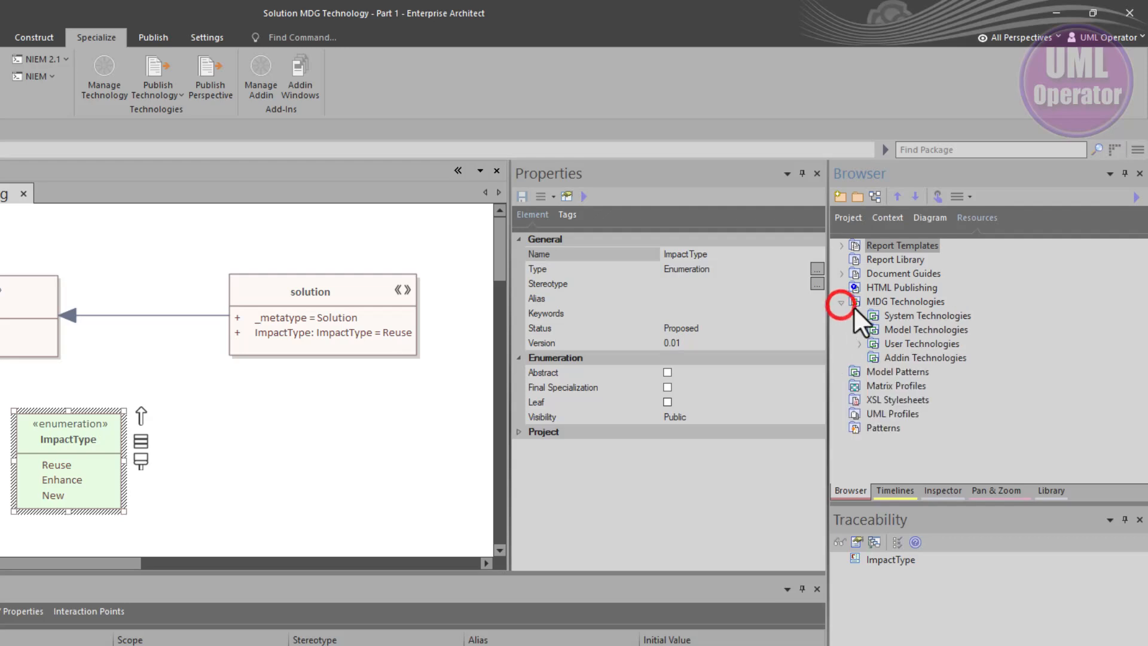
left_click(859, 344)
left_click(878, 358)
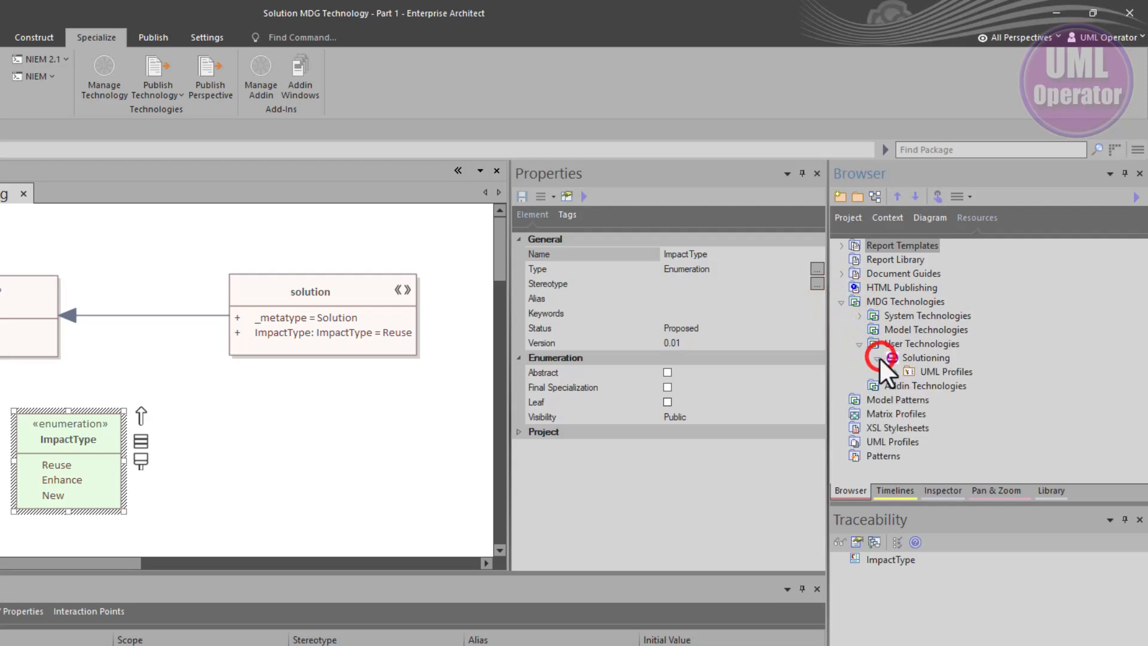
left_click(895, 372)
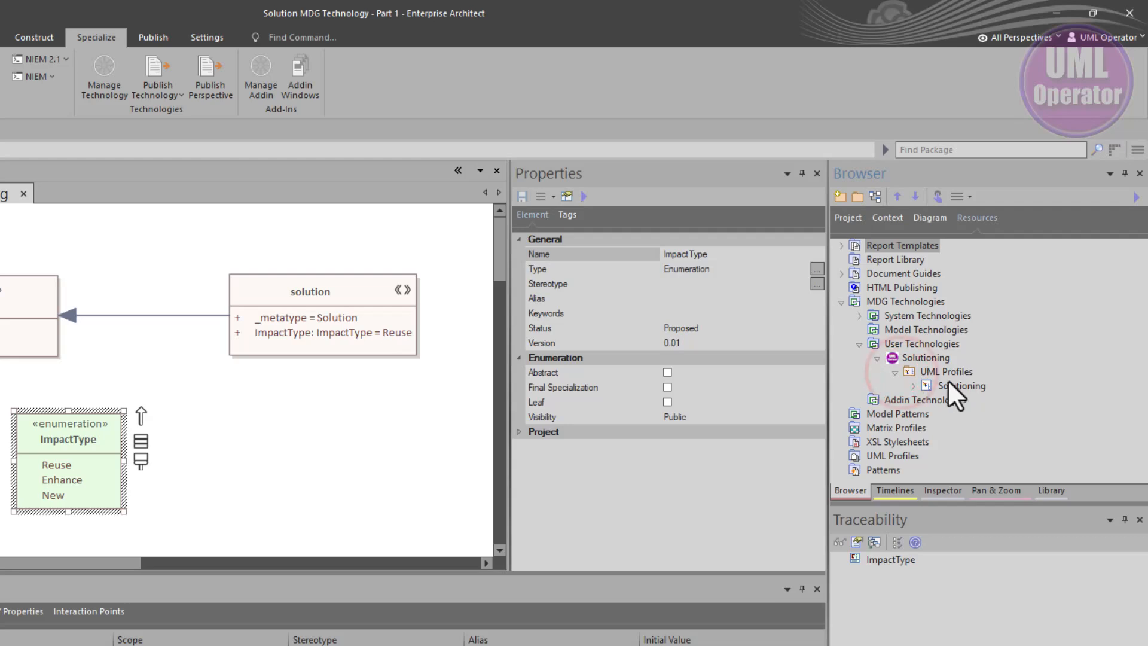
left_click(914, 386)
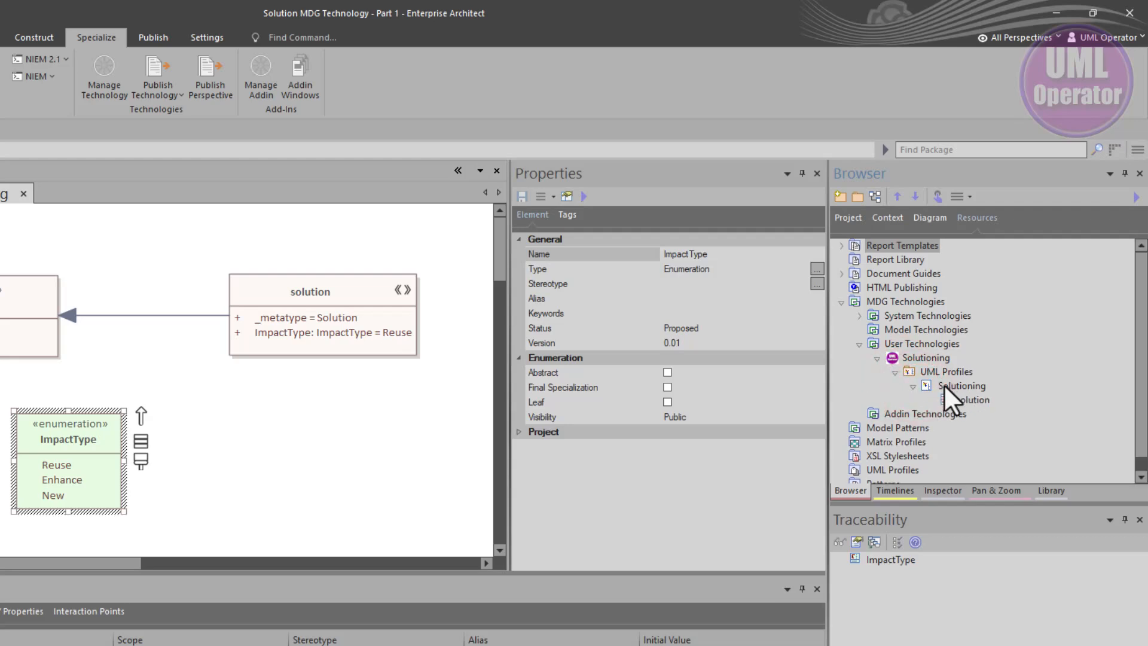
left_click(974, 400)
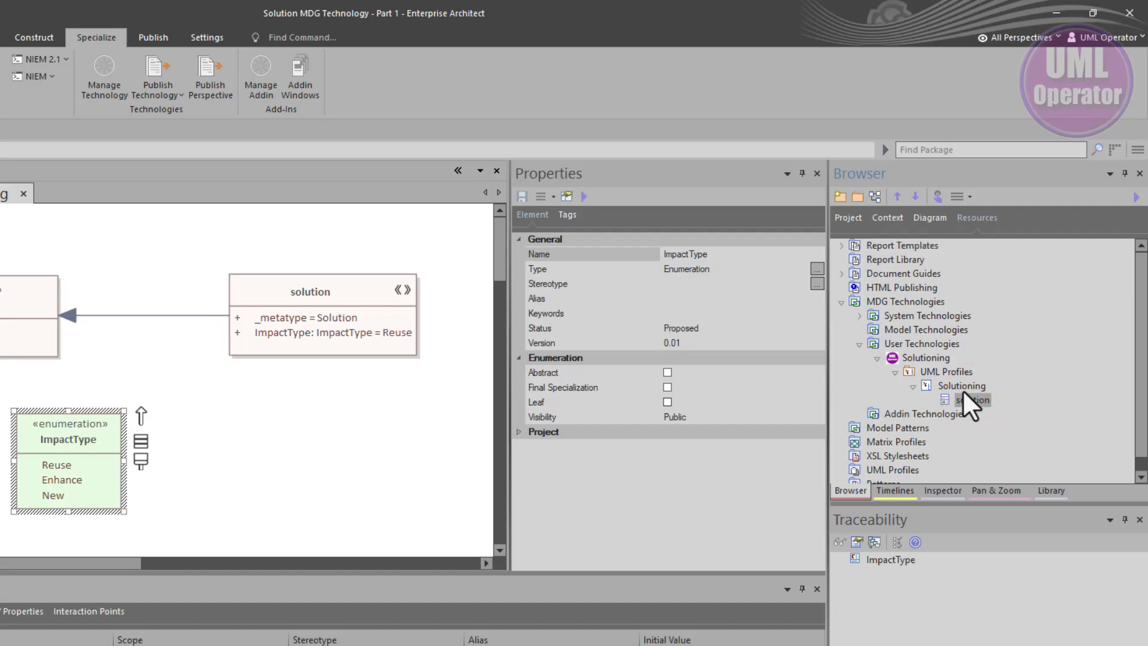
left_click(850, 216)
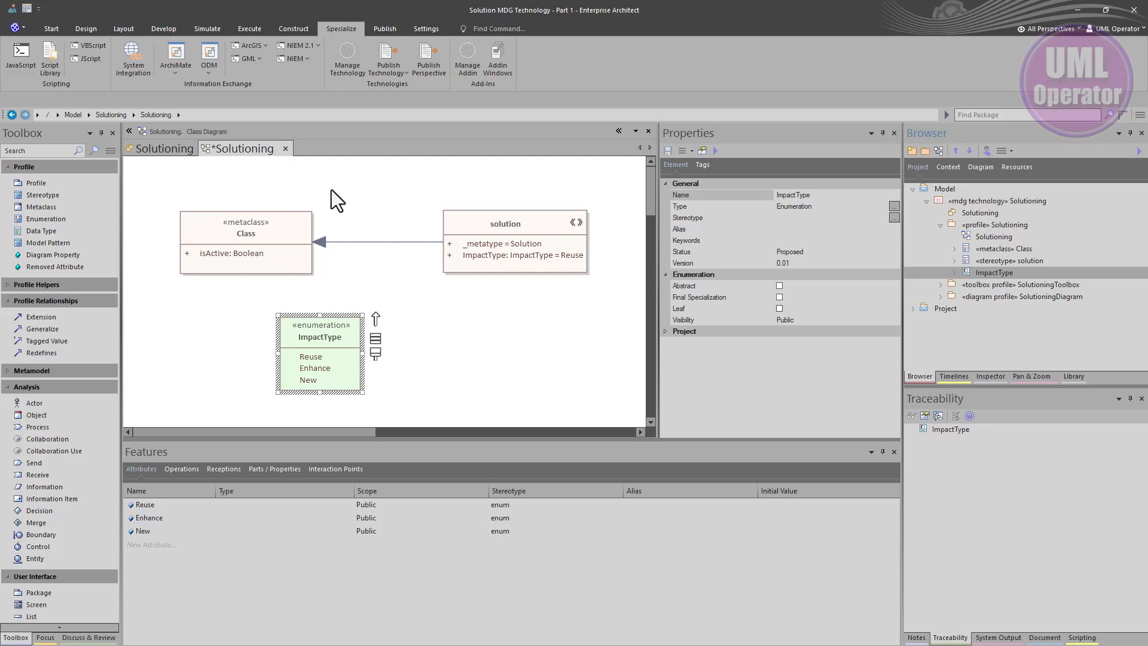
Save the Solutioning class diagram and close both open Solutioning diagram tabs
left_click(368, 198)
key("ctrl+s")
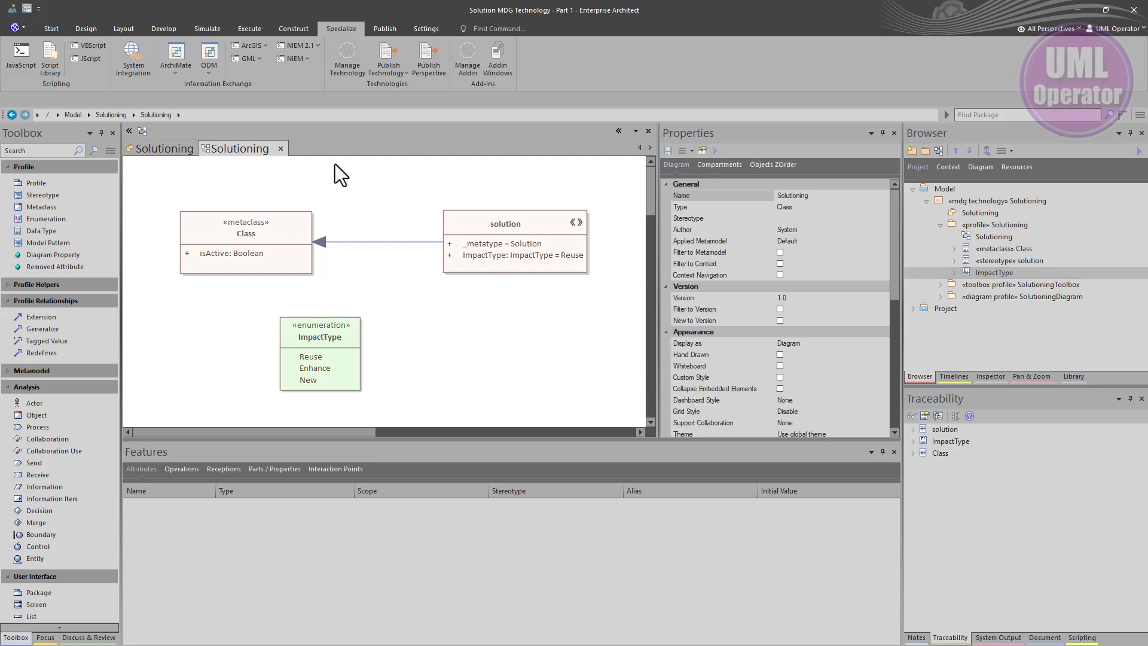
left_click(281, 149)
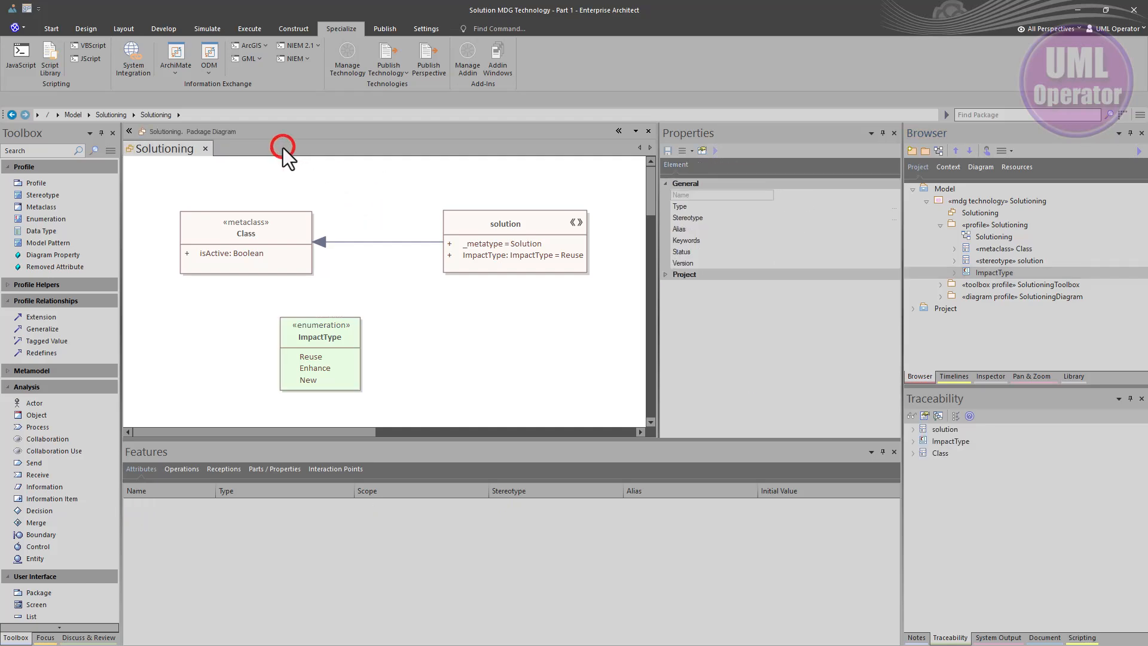
left_click(204, 149)
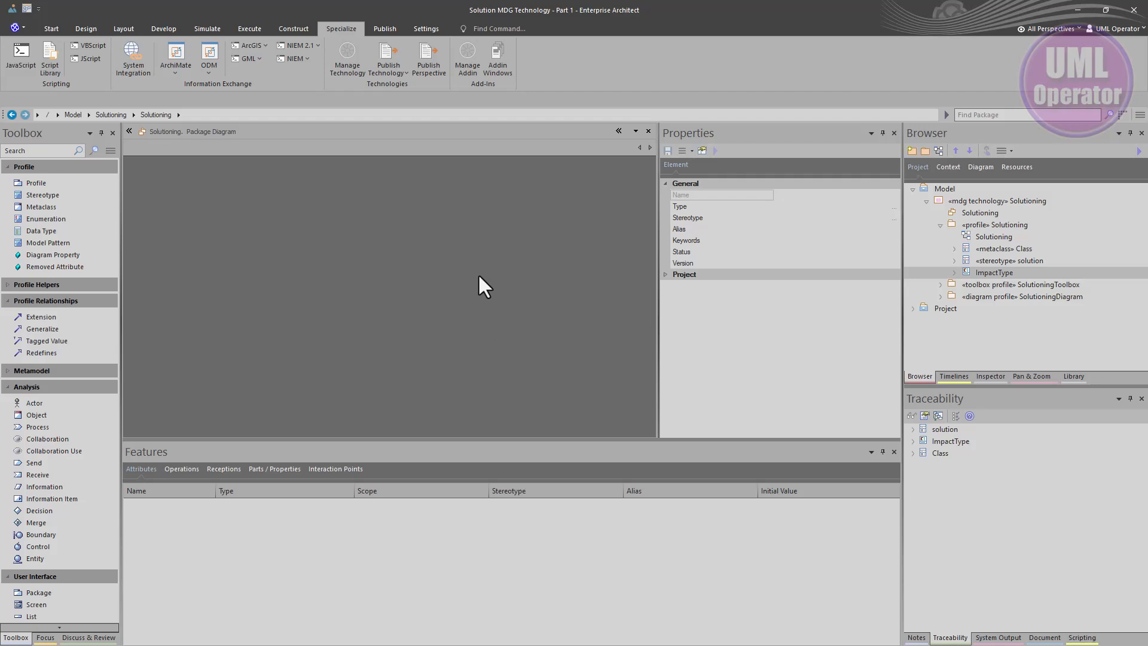
Switch the workspace to the MDG Tech Layout and close the Scenarios view
left_click(28, 8)
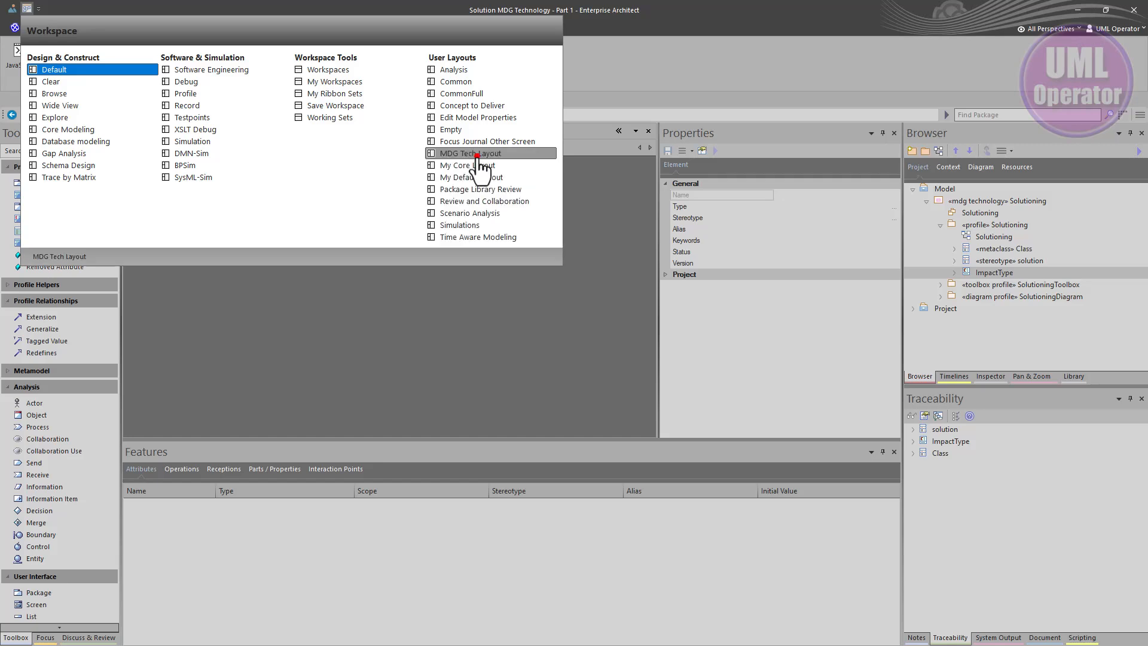
left_click(476, 154)
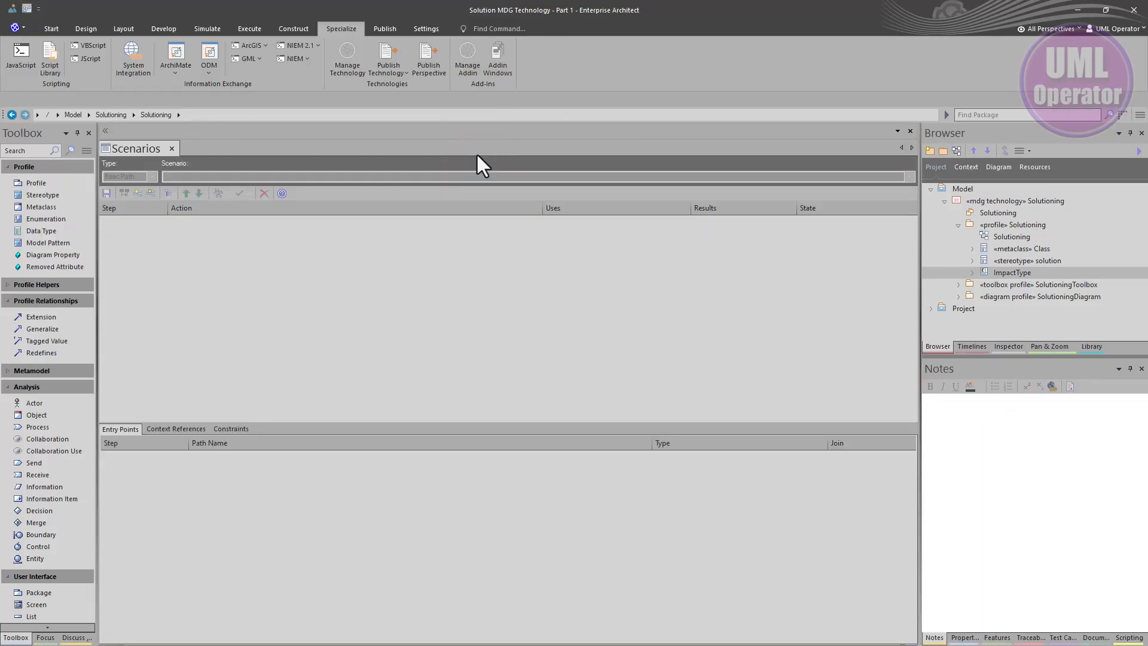
left_click(172, 148)
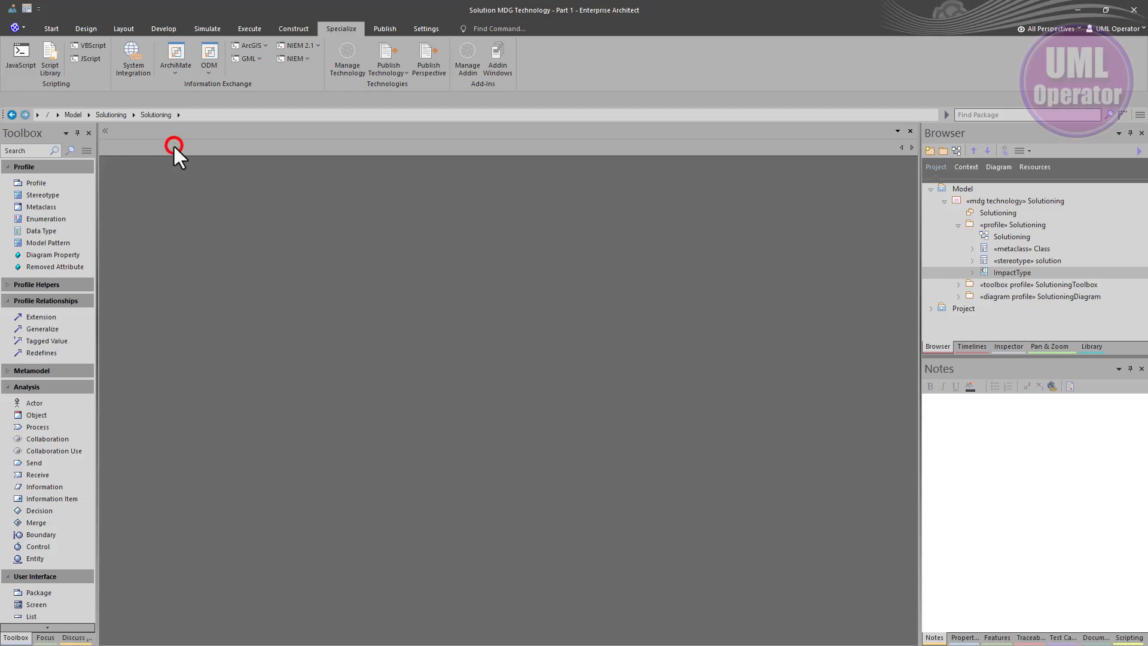
left_click(287, 190)
Create a new shared perspective named Solution Approach in the Perspective Sets settings
left_click(47, 29)
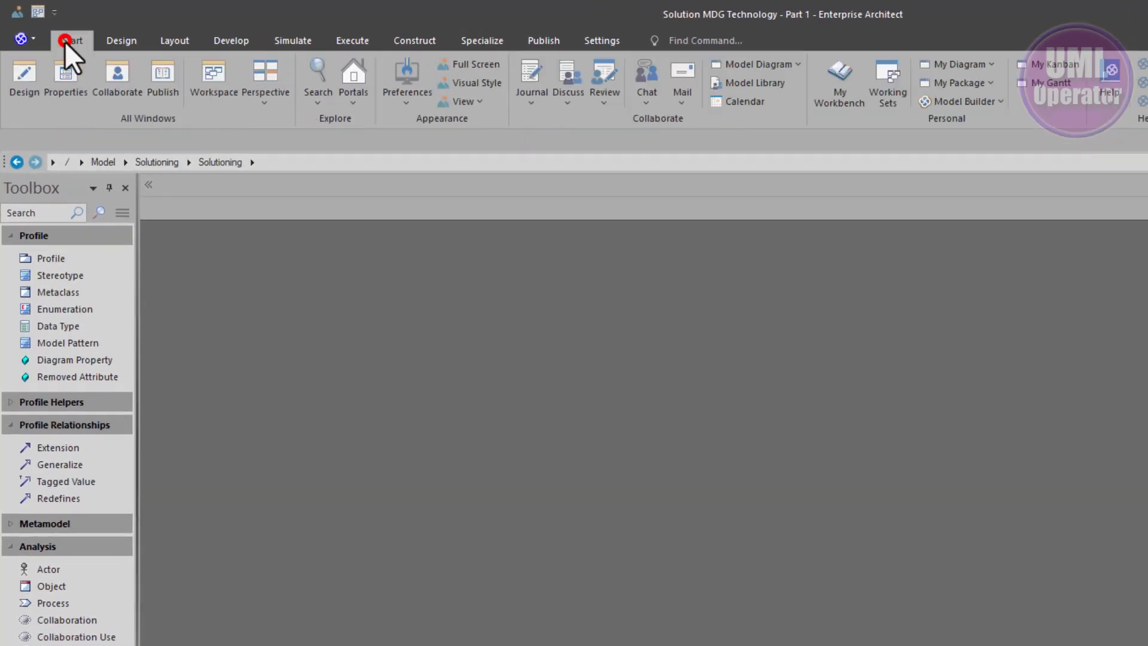
left_click(256, 94)
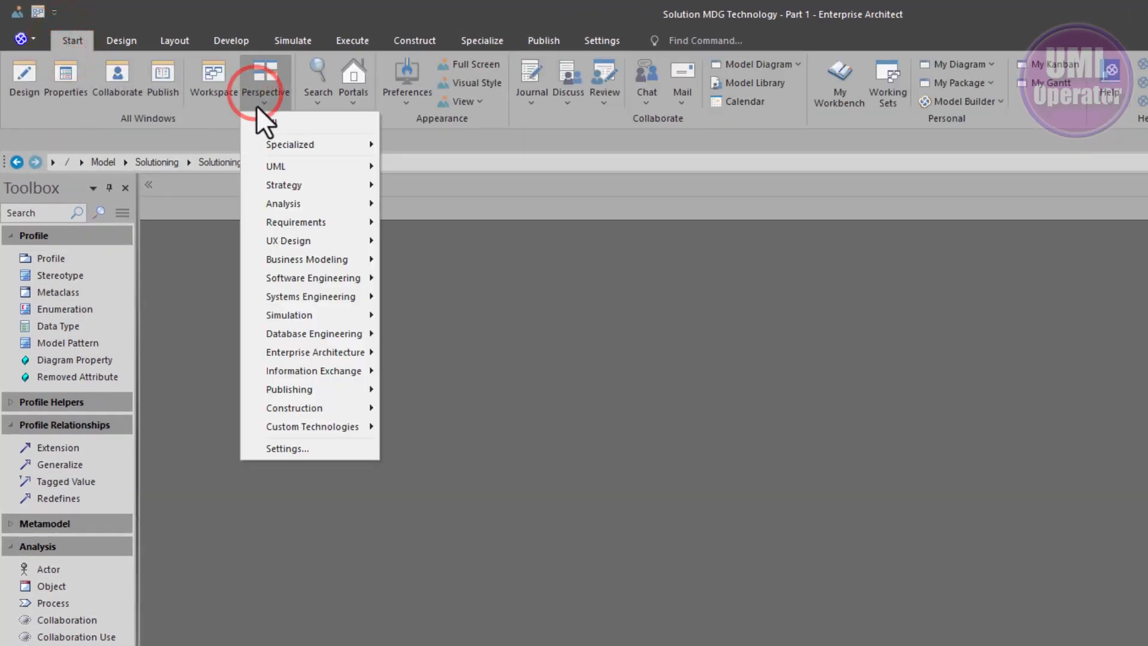
left_click(288, 449)
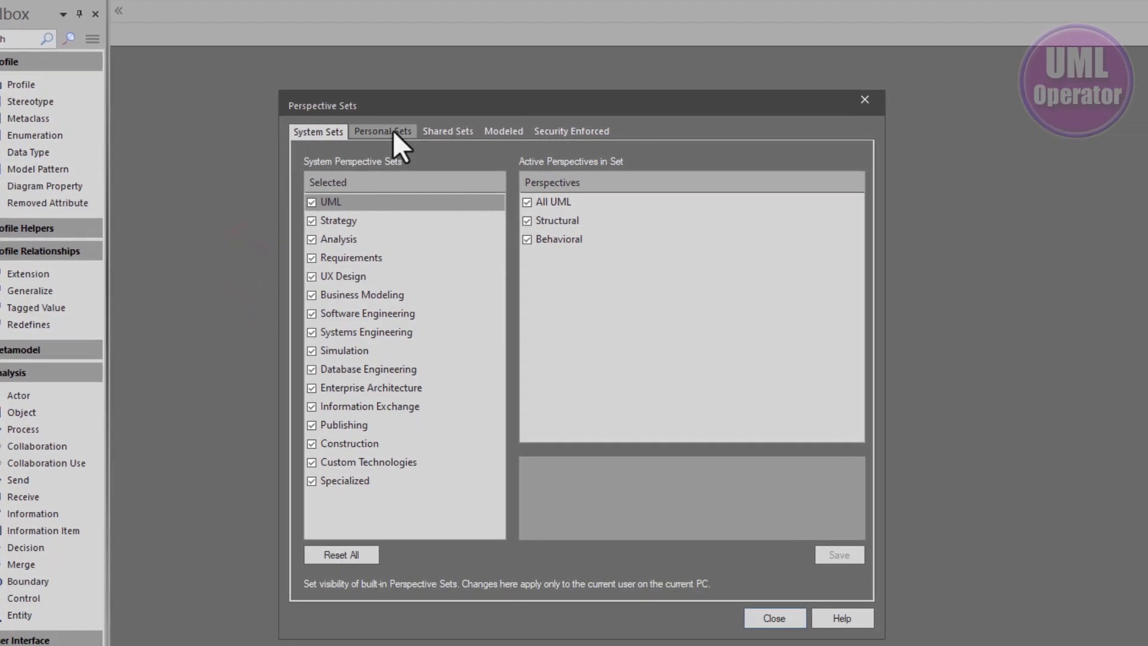
left_click(450, 131)
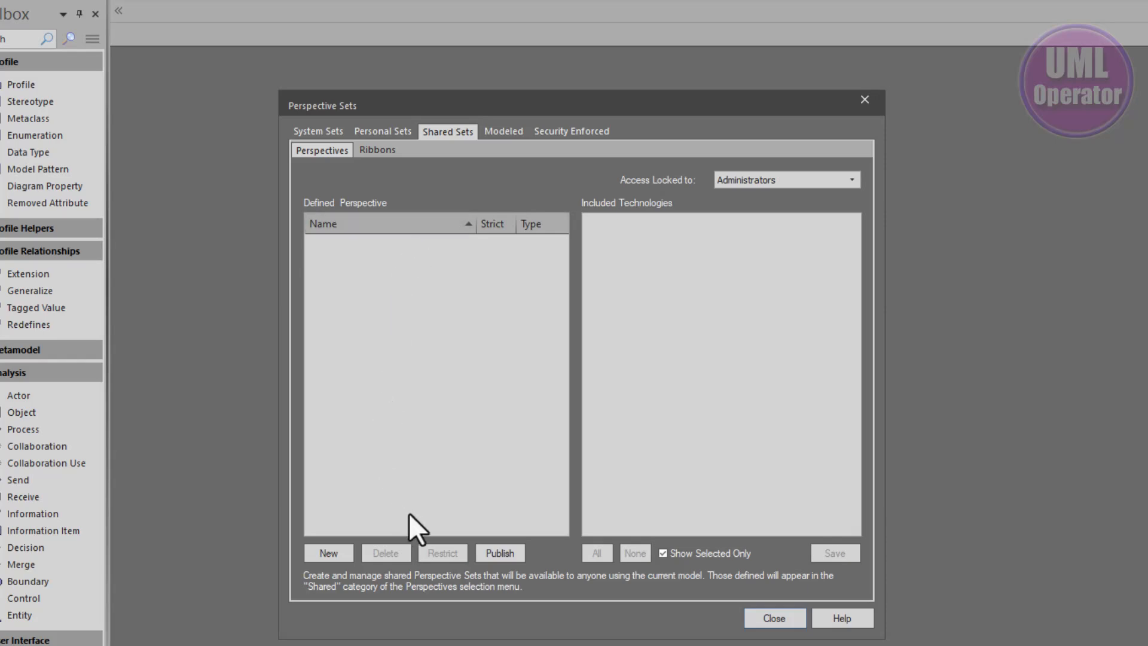
left_click(329, 551)
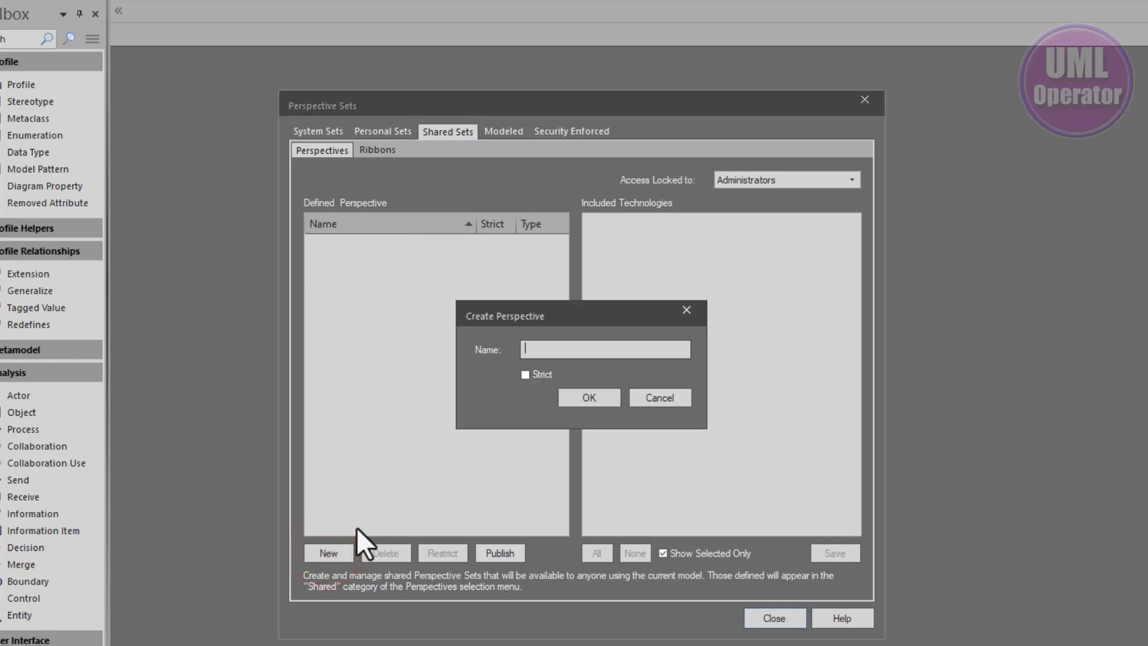
type("Solution Approach")
left_click(584, 397)
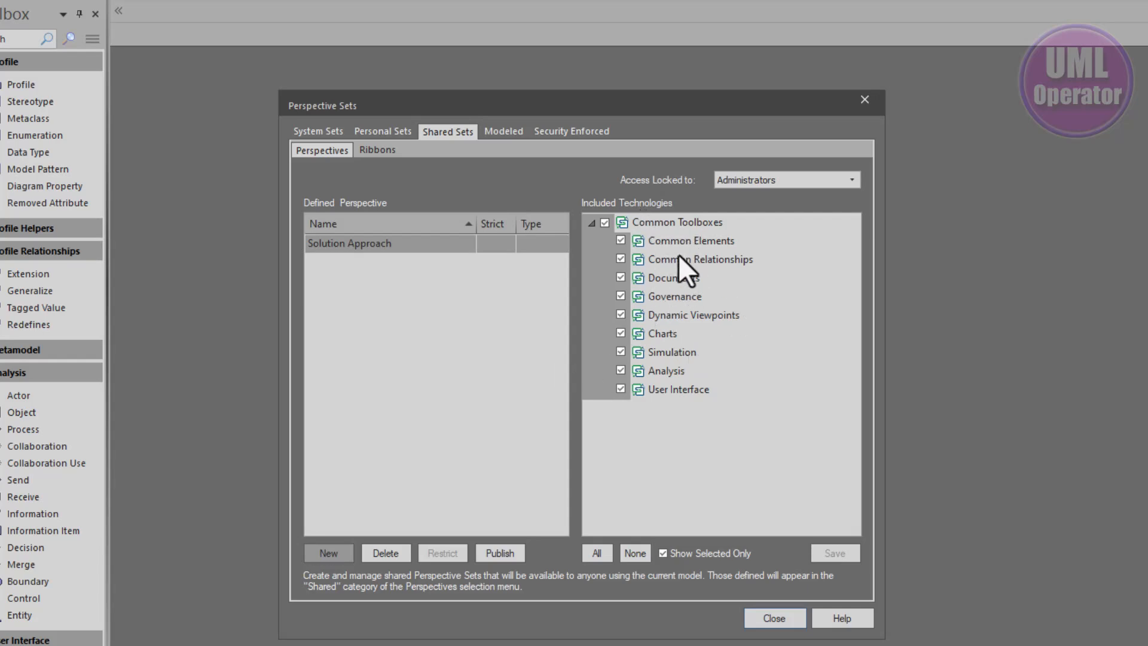
Show all technologies and tick Solutioning as an included technology of the Solution Approach perspective
left_click(660, 553)
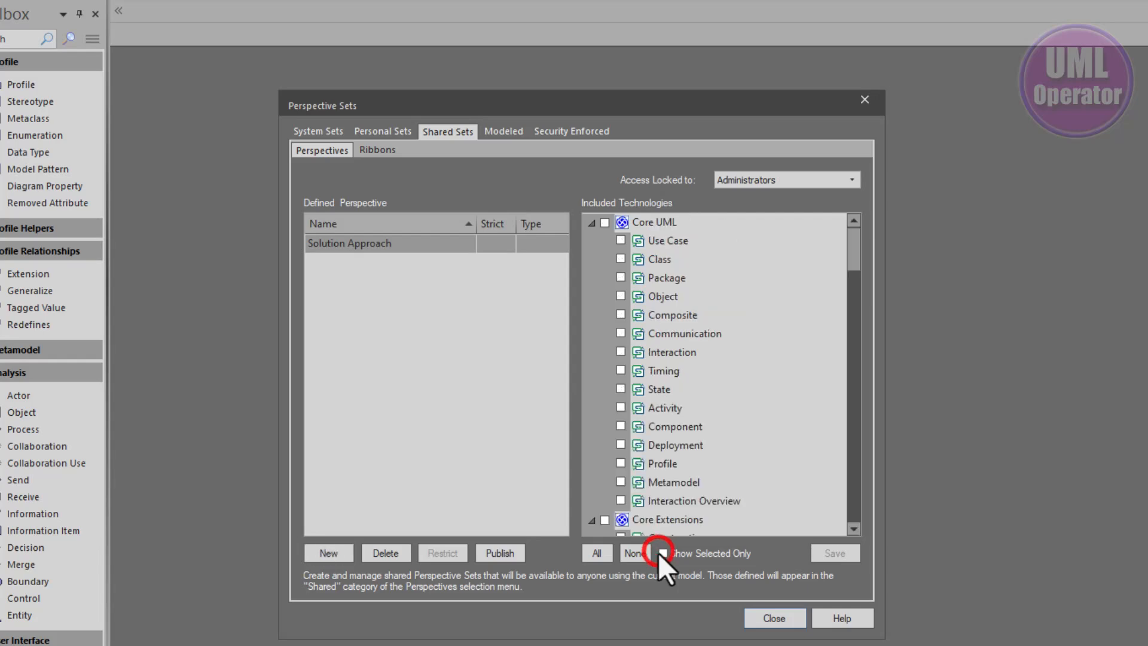
left_click(591, 223)
scroll(664, 292, "down", 12)
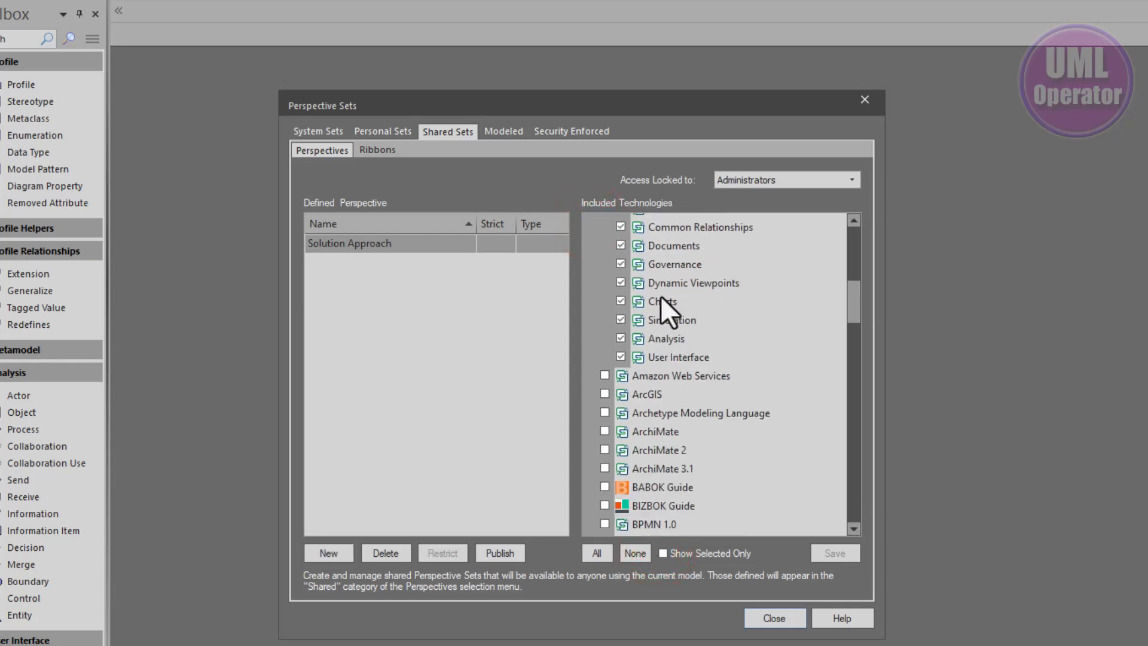
scroll(660, 299, "down", 15)
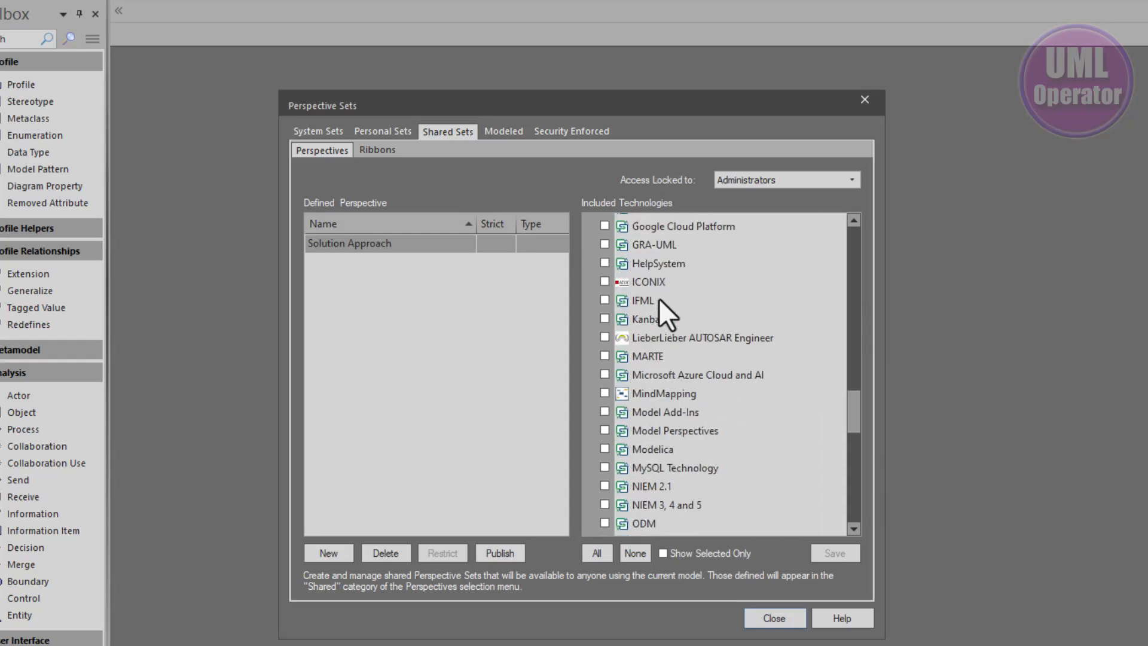
scroll(659, 299, "down", 5)
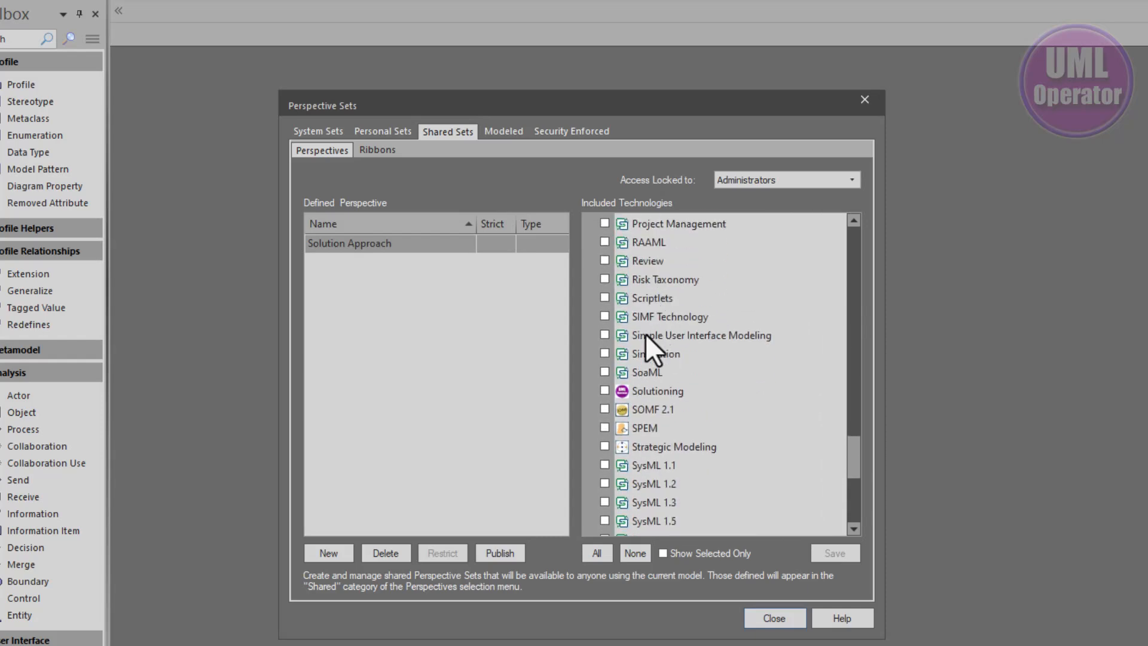
left_click(604, 390)
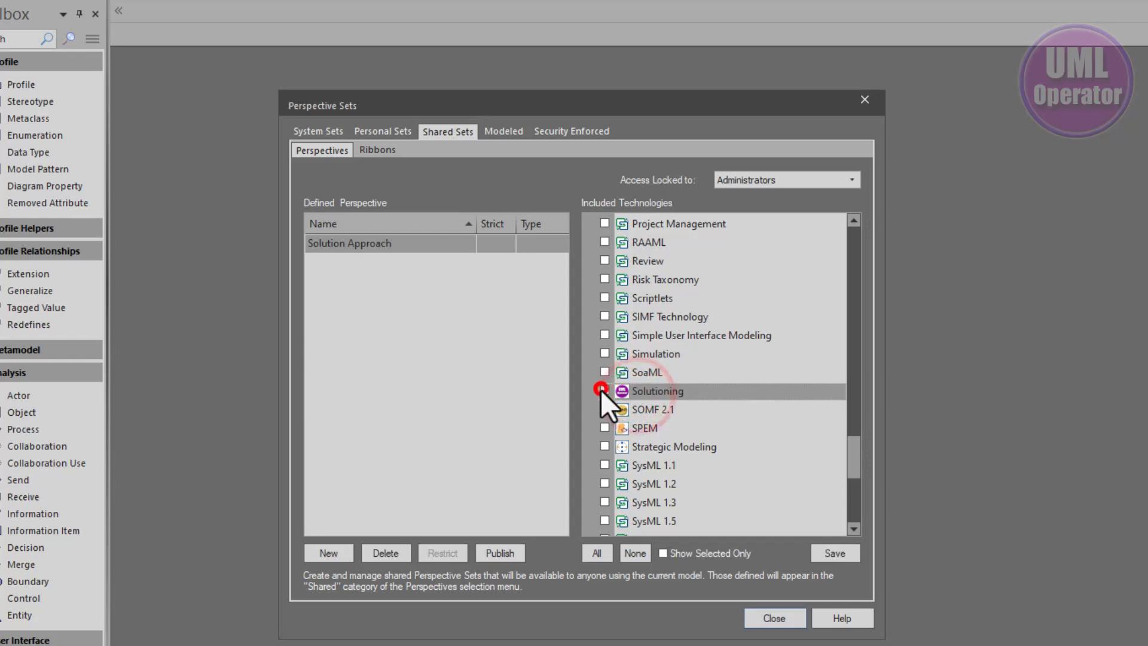
left_click(663, 553)
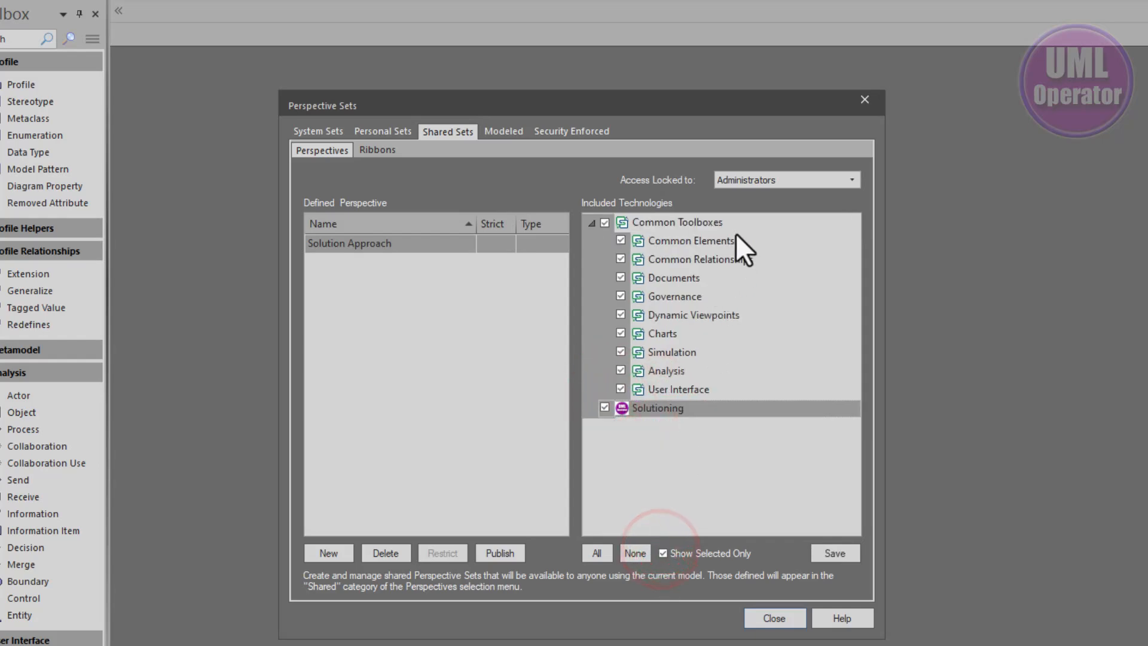
Untick Common Toolboxes so only Solutioning remains, save the perspective and close the Perspective Sets dialog
left_click(649, 224)
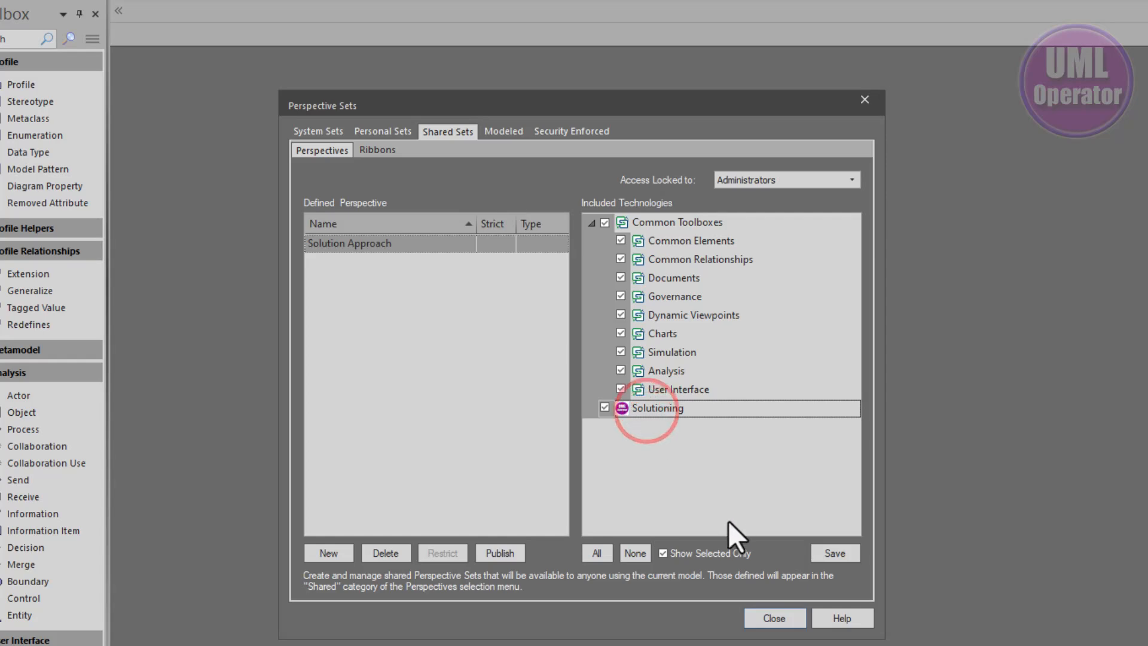
left_click(604, 222)
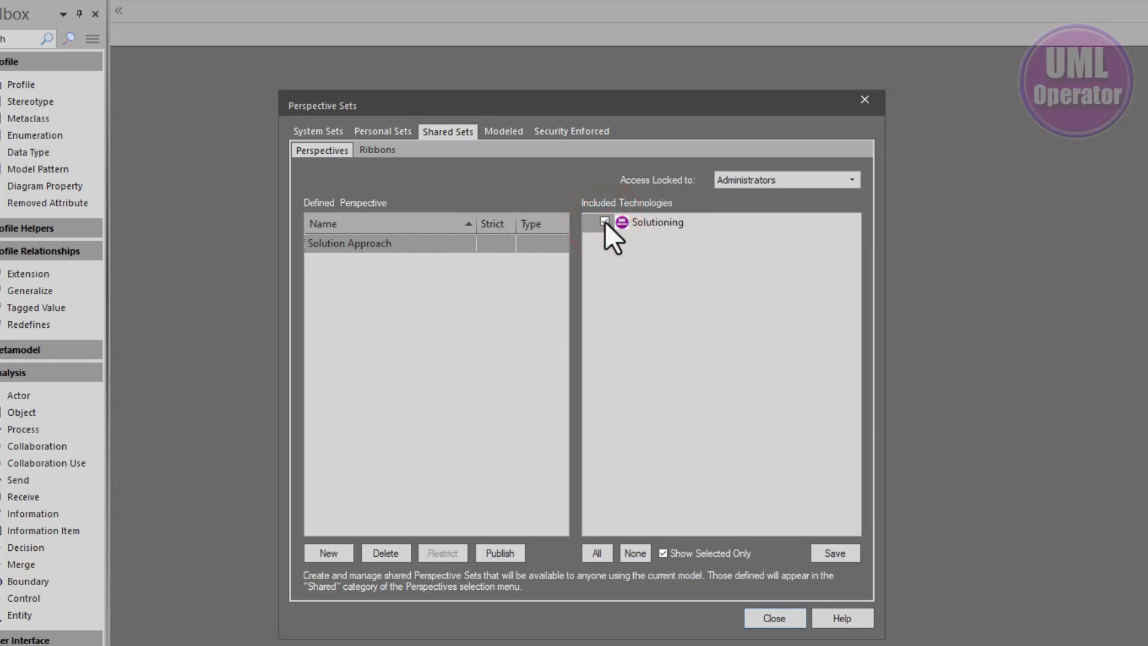
left_click(688, 554)
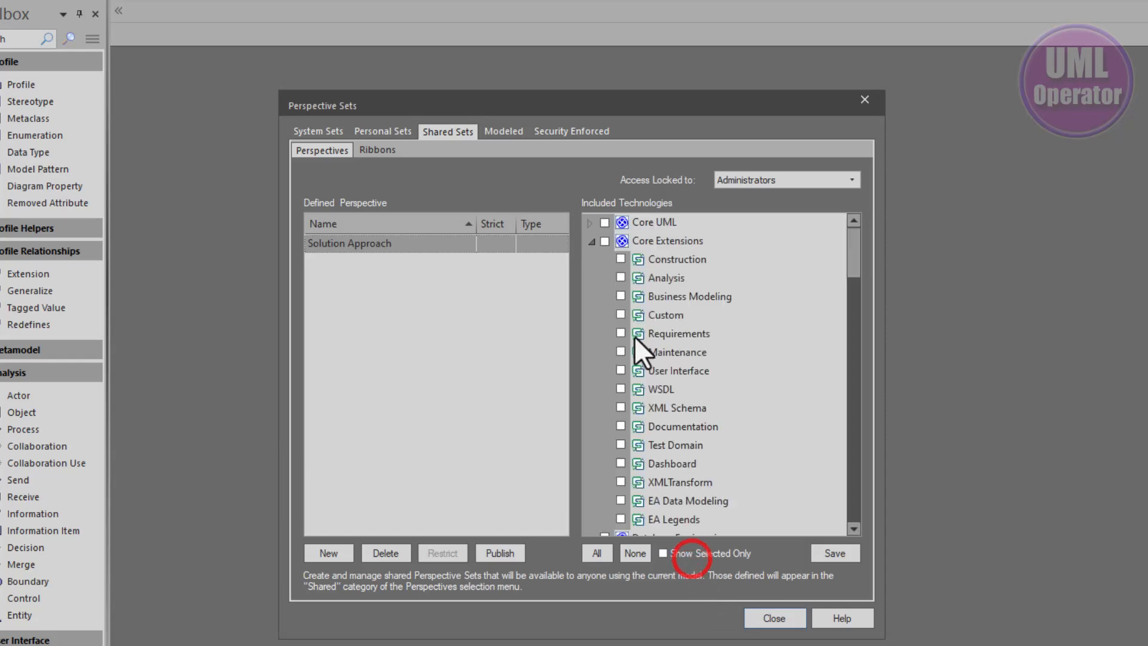
scroll(715, 440, "down", 4)
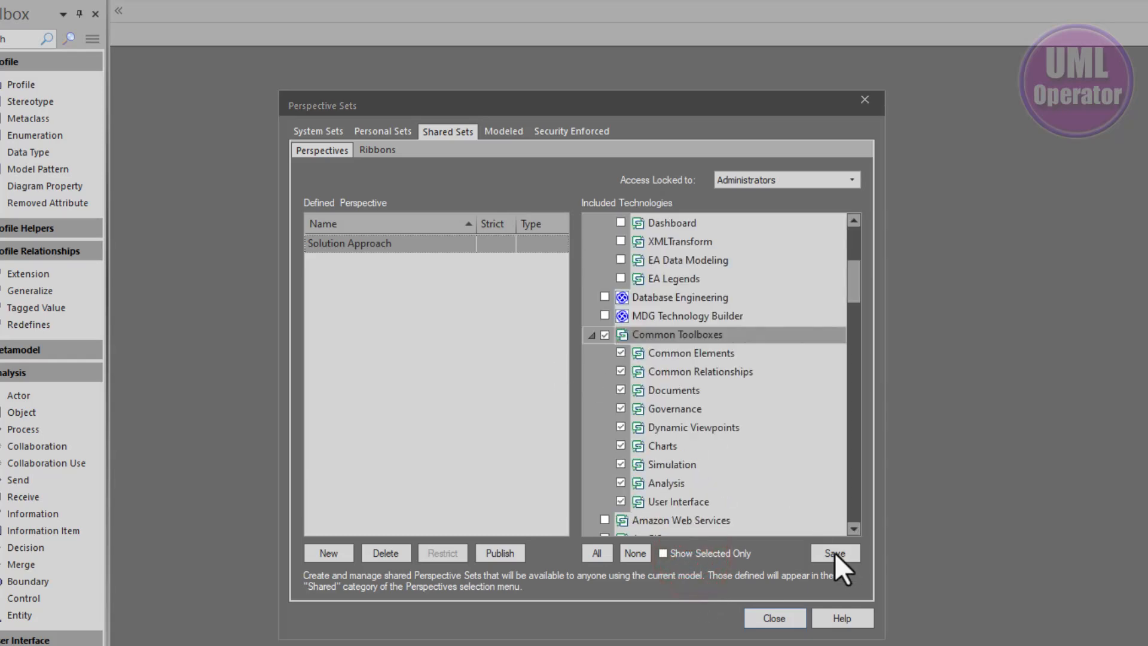
left_click(835, 552)
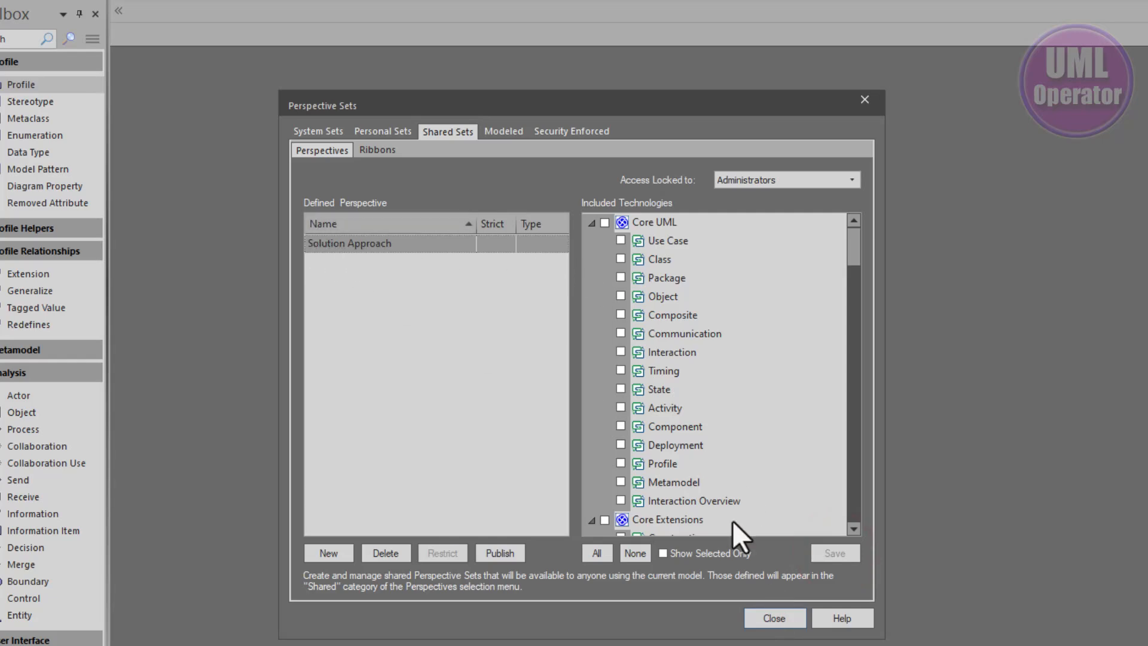
left_click(774, 617)
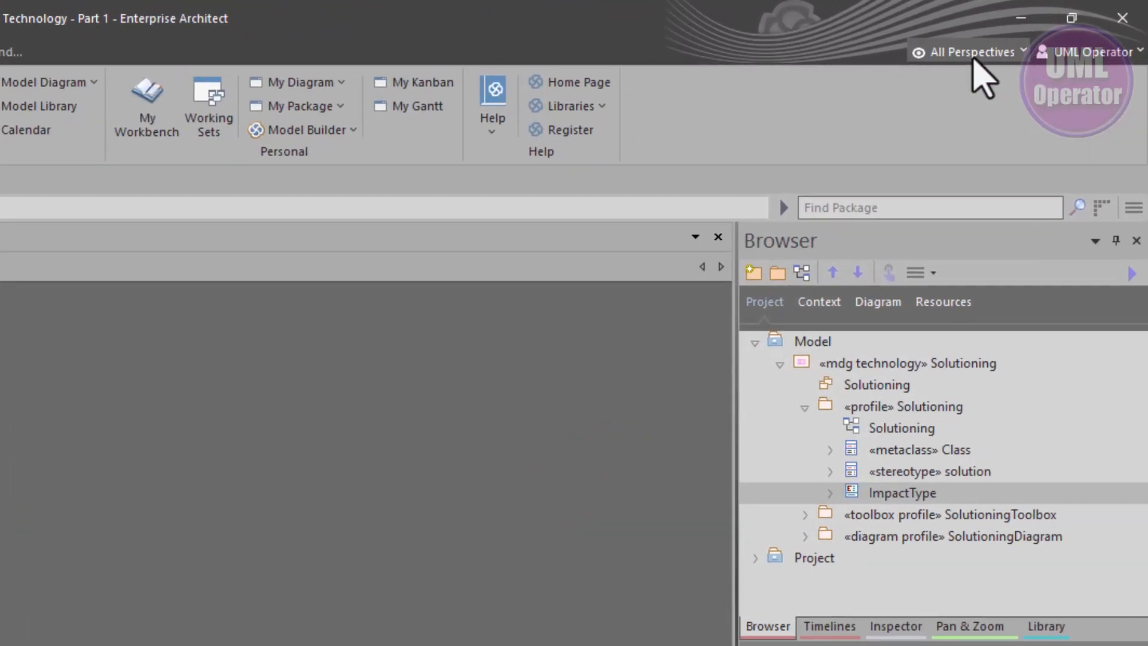
Switch the active perspective to the shared Solution Approach set and close the Model Builder that opens
left_click(1024, 47)
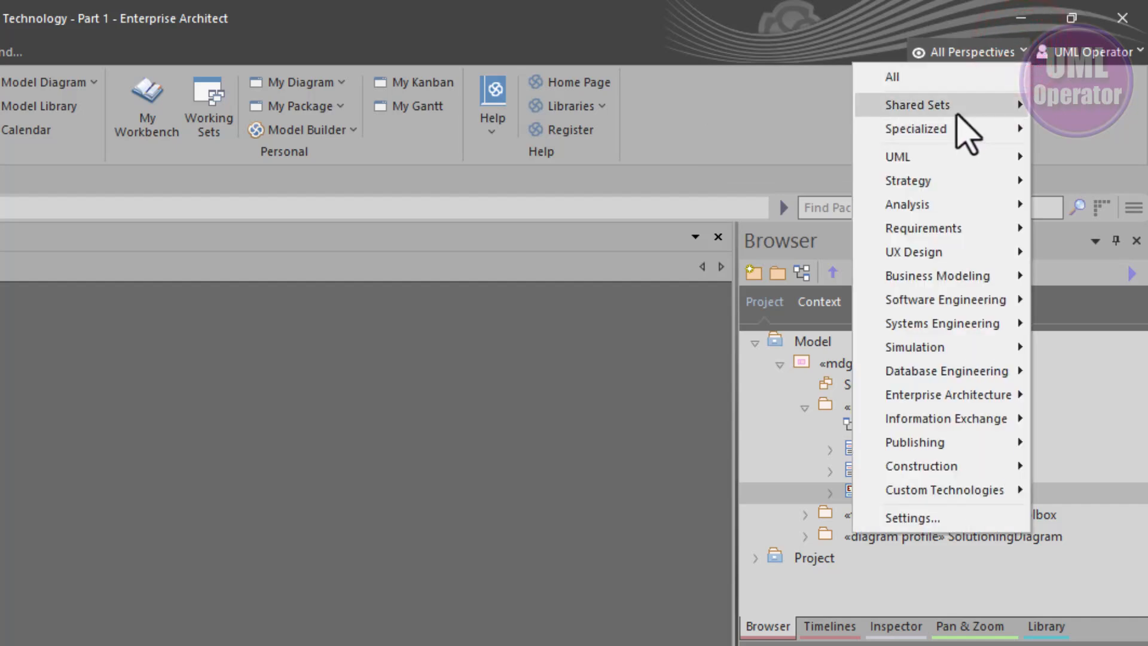
mouse_move(956, 113)
left_click(742, 108)
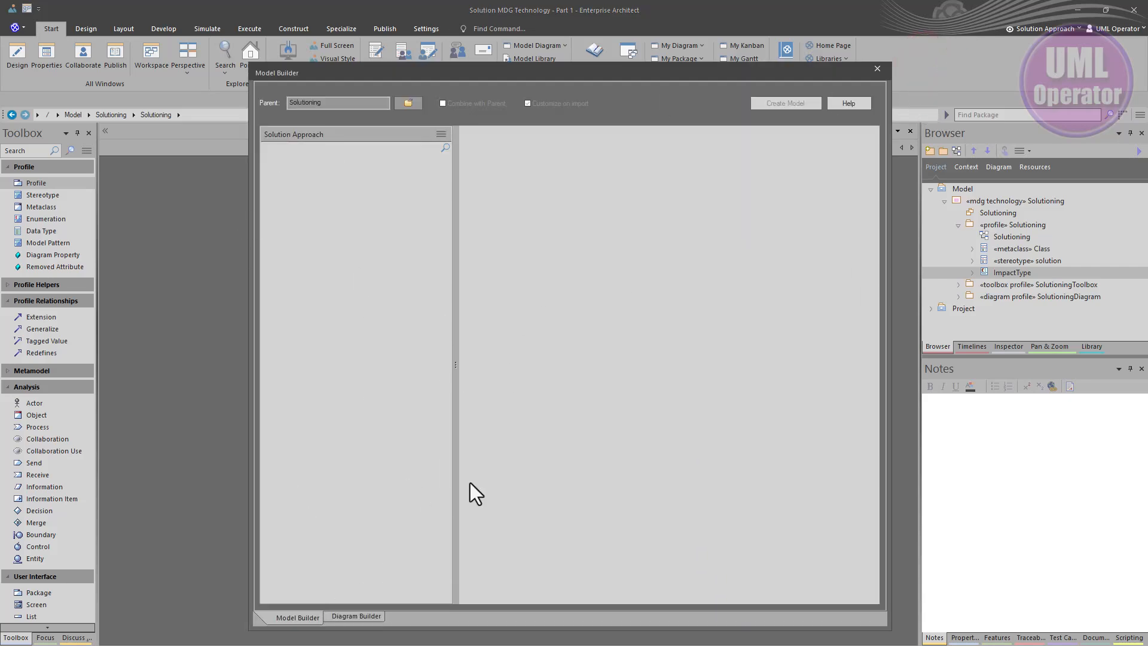
left_click(349, 614)
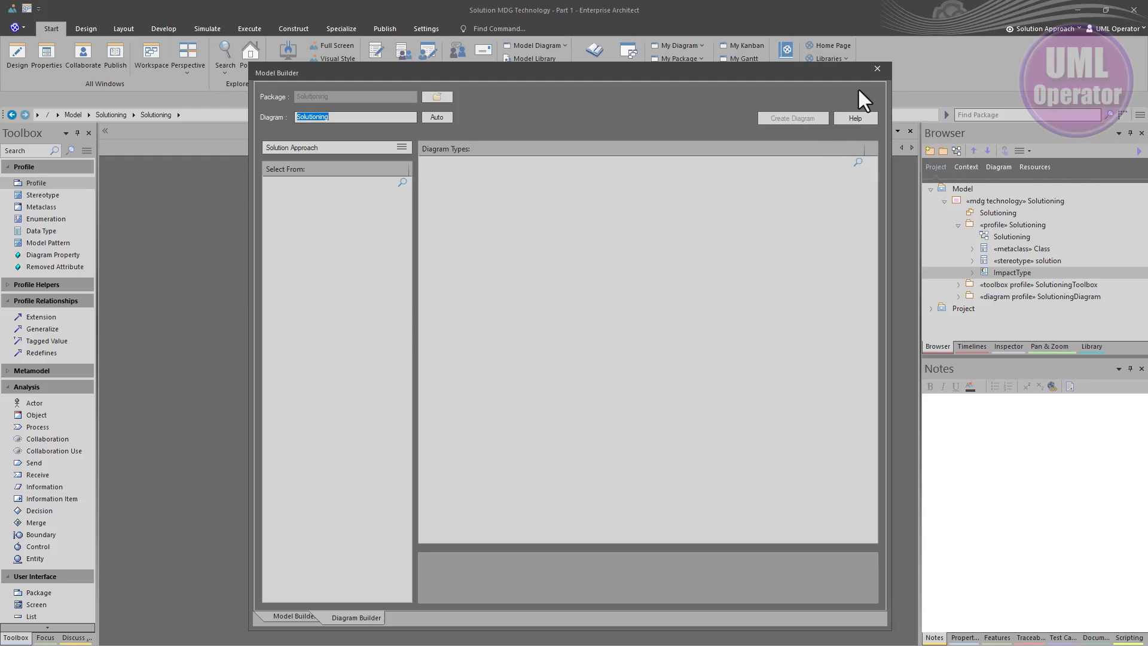
left_click(876, 69)
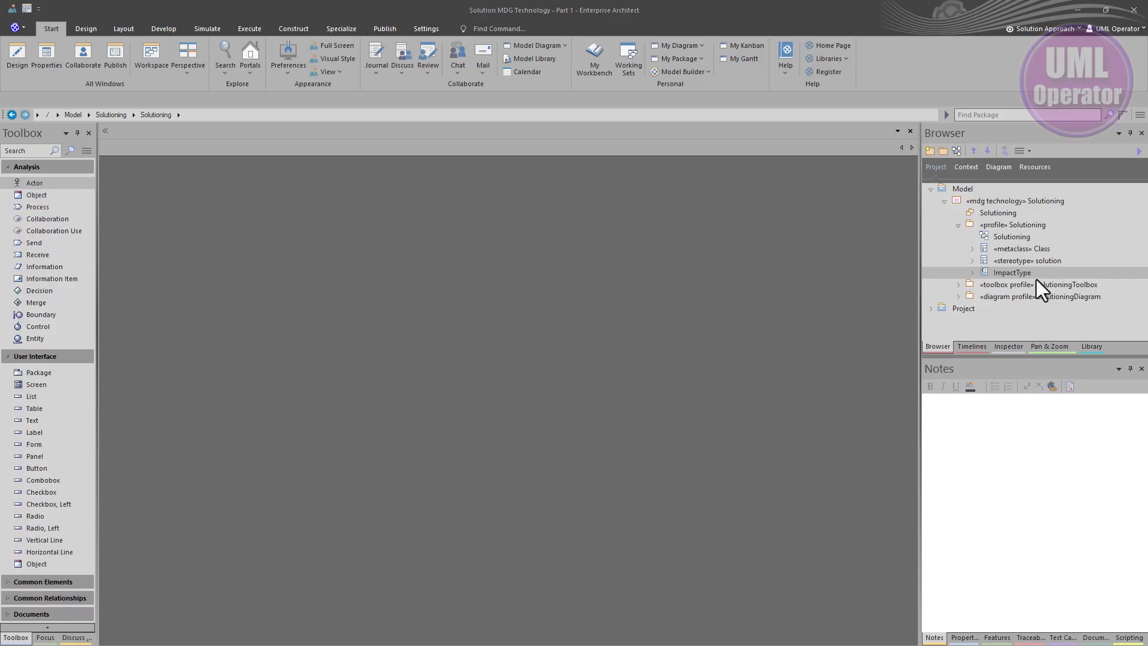
left_click(930, 308)
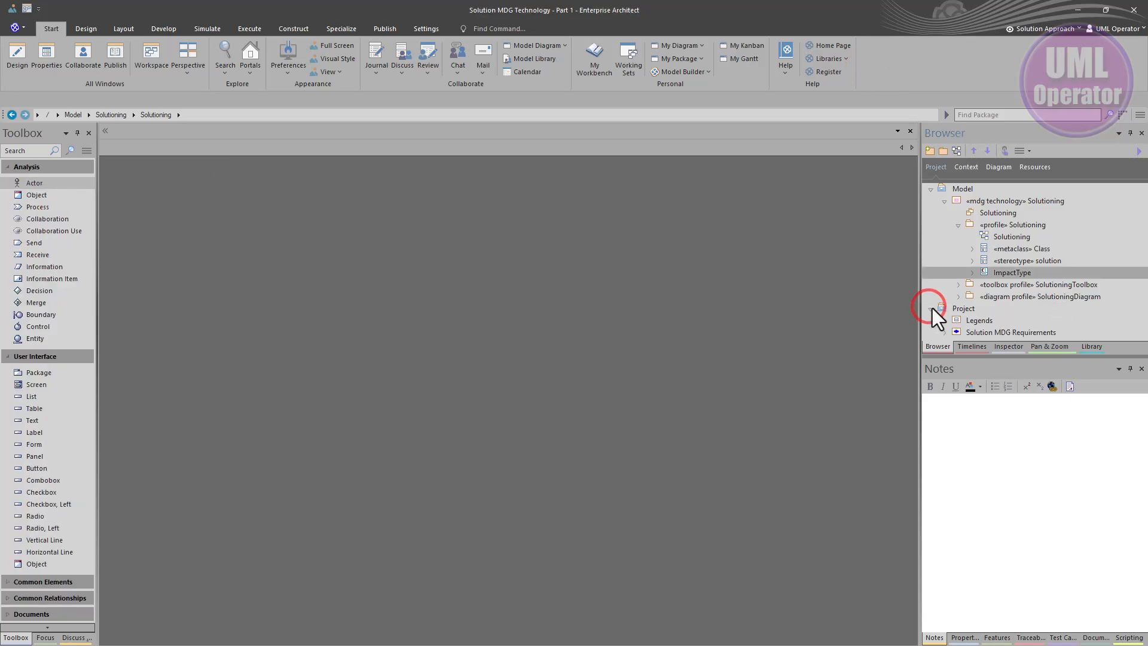
left_click(951, 311)
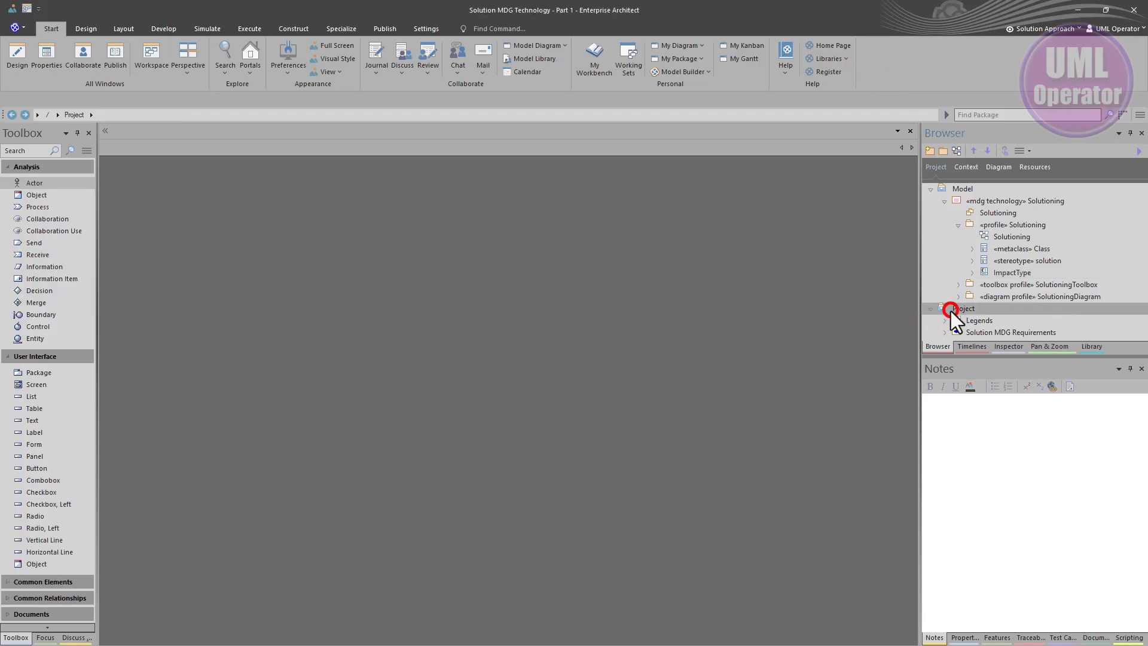
left_click(942, 150)
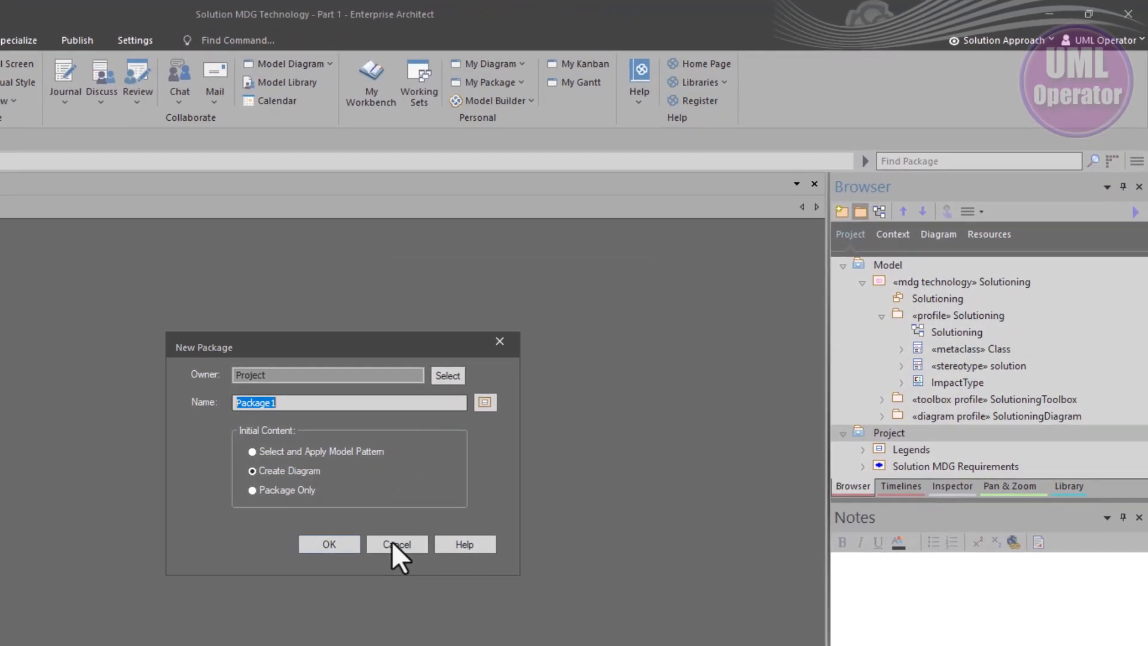
left_click(608, 387)
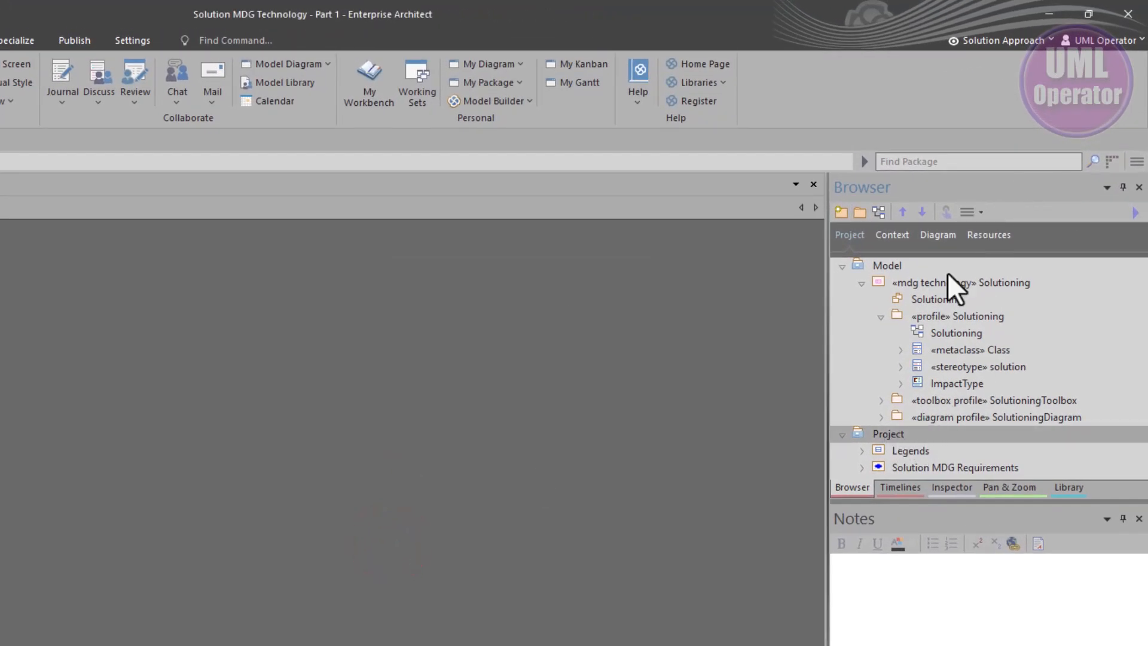
left_click(838, 217)
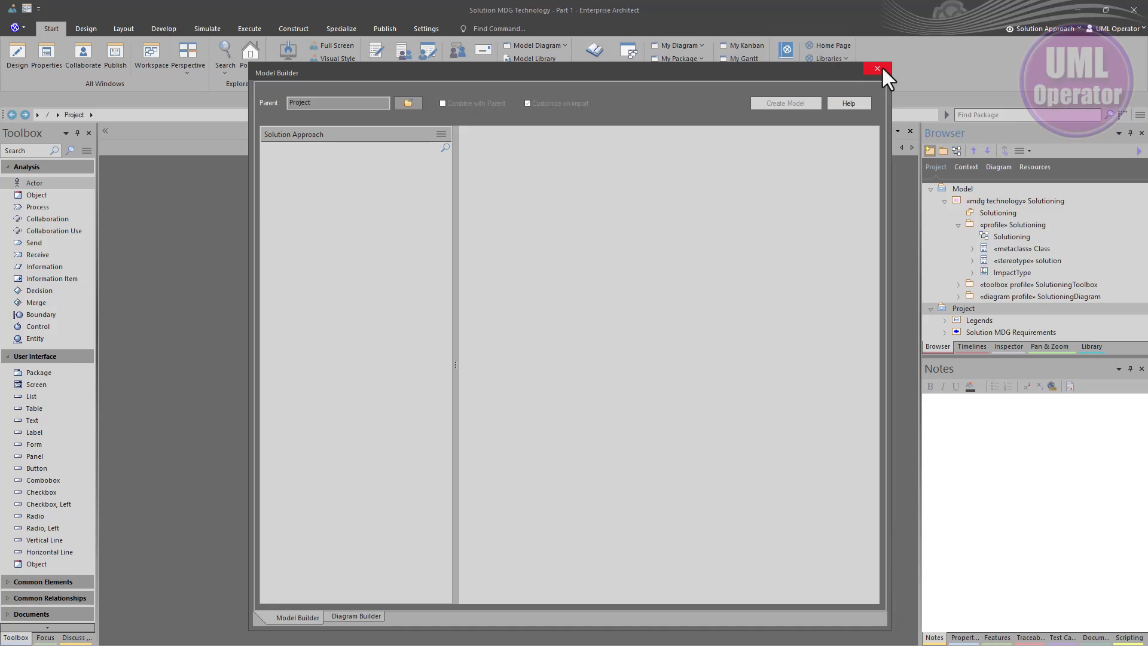
left_click(879, 67)
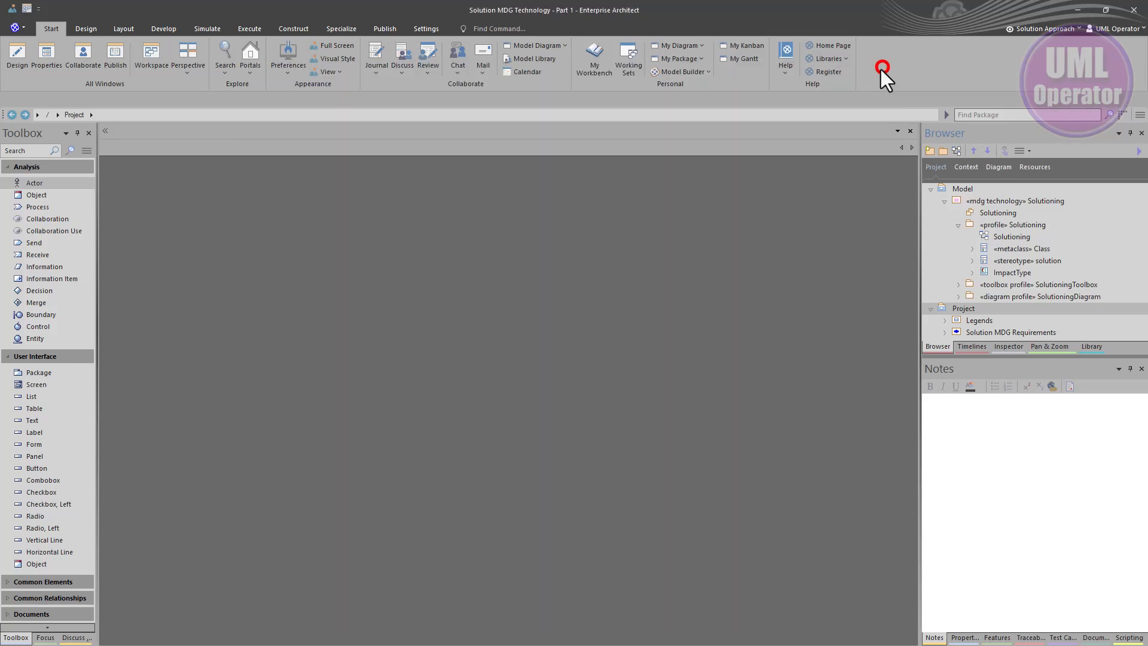
Create a new package named Testing under Project and close the Model Builder
left_click(942, 150)
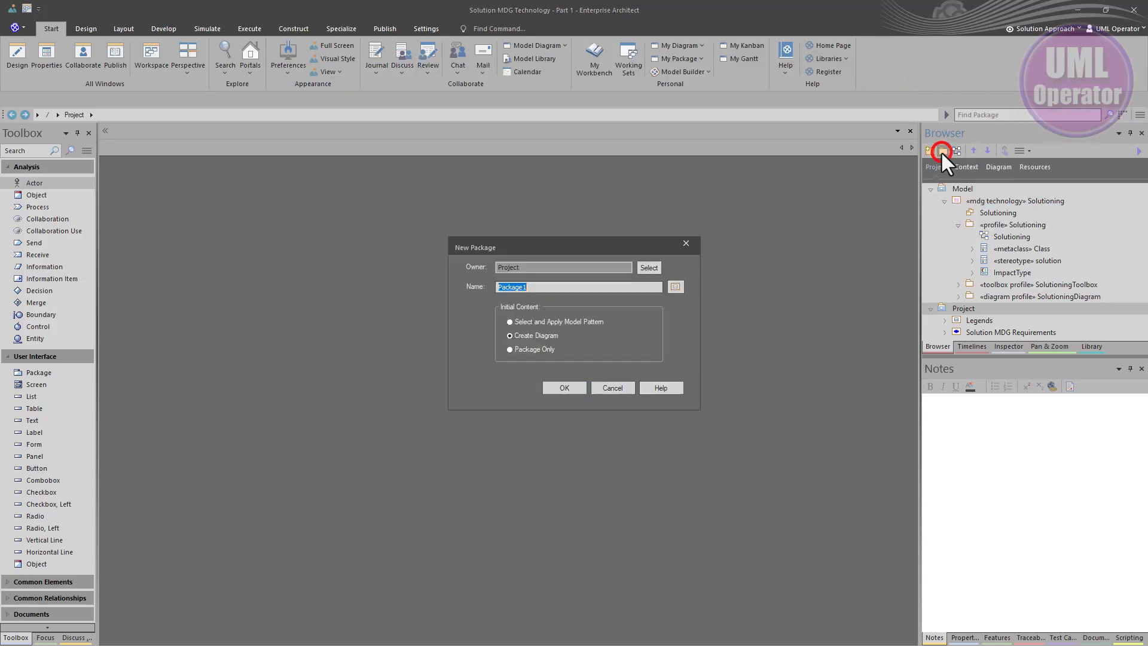
type("Testing")
left_click(558, 386)
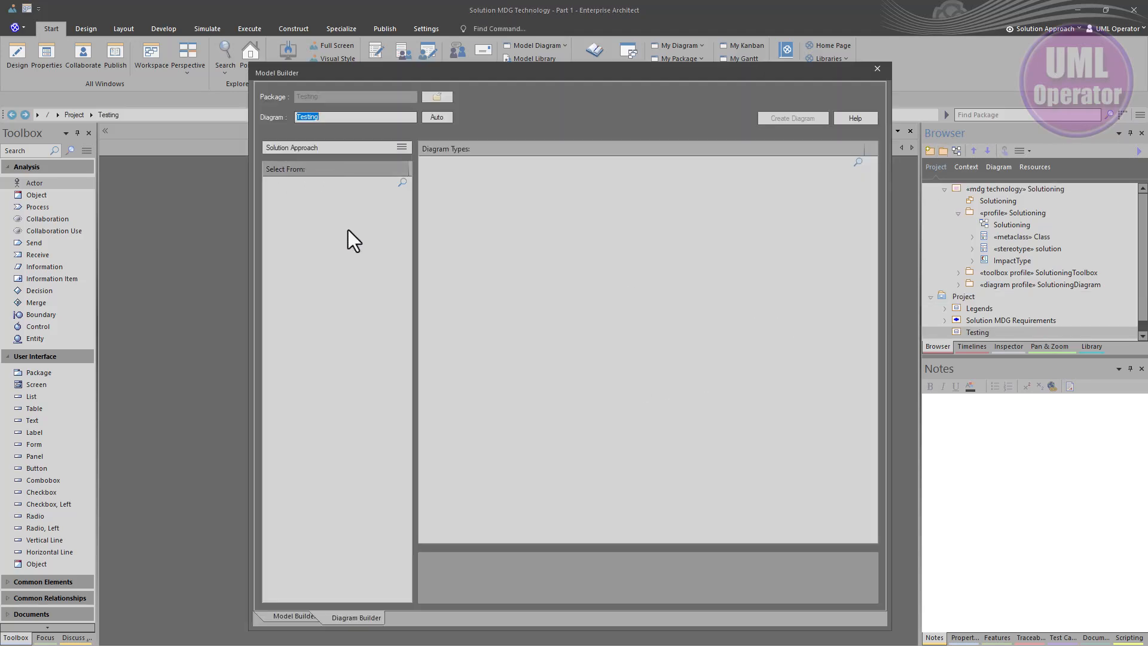
left_click(356, 617)
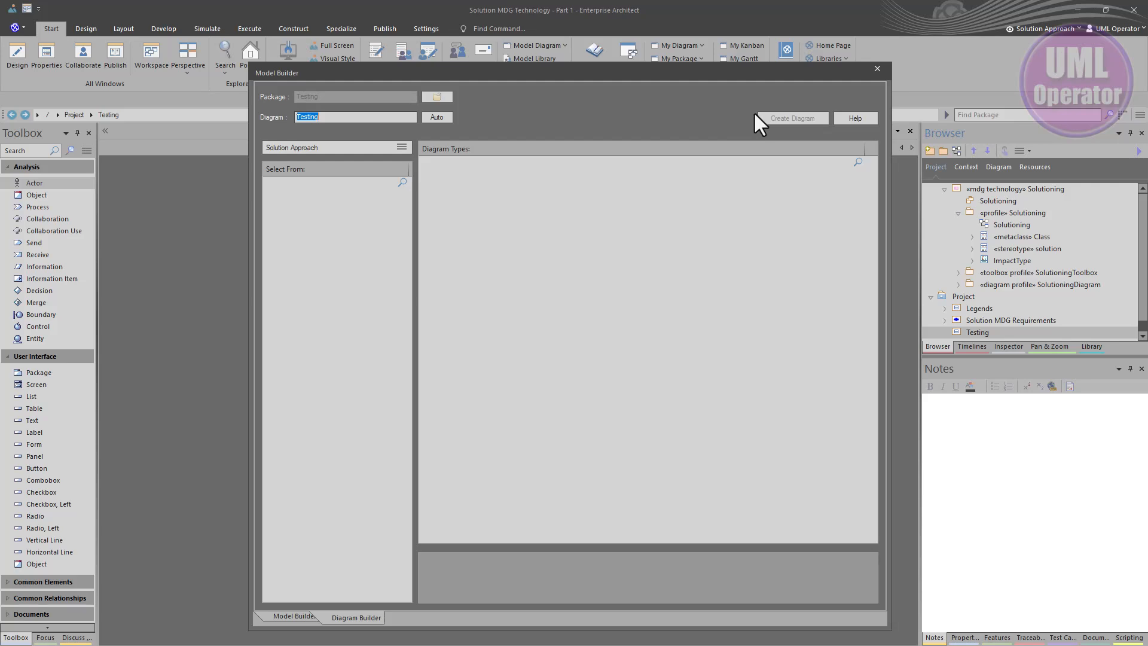
left_click(878, 69)
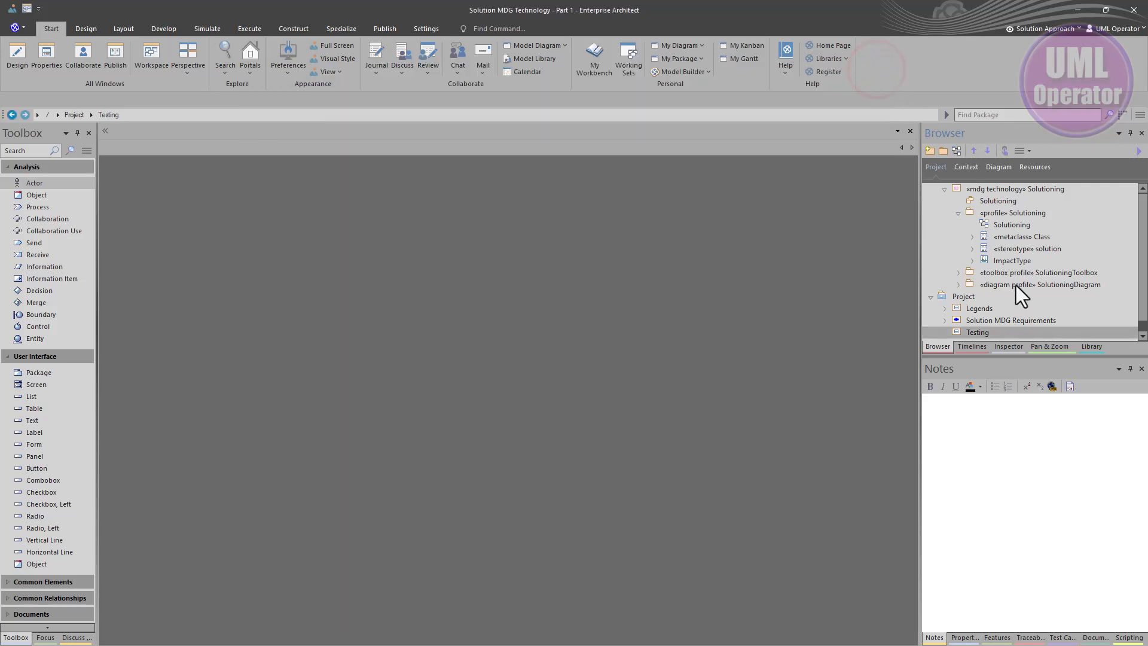
Add a UML Structural Class diagram named Testing to the Testing package, choosing from all perspectives
left_click(956, 152)
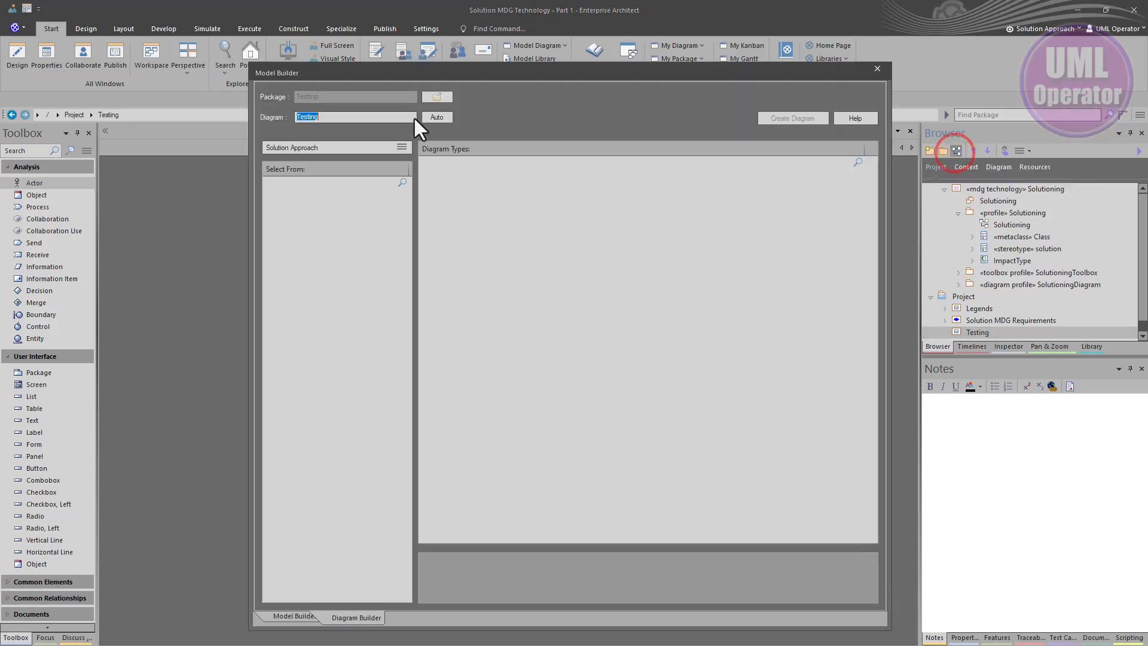
left_click(401, 147)
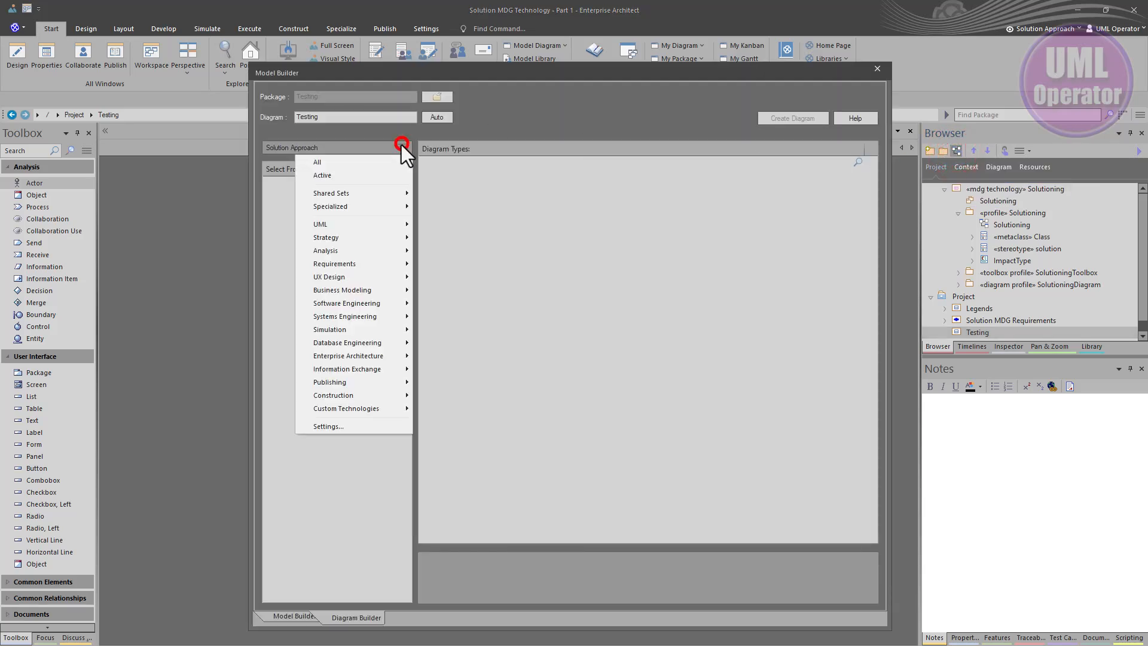
left_click(334, 164)
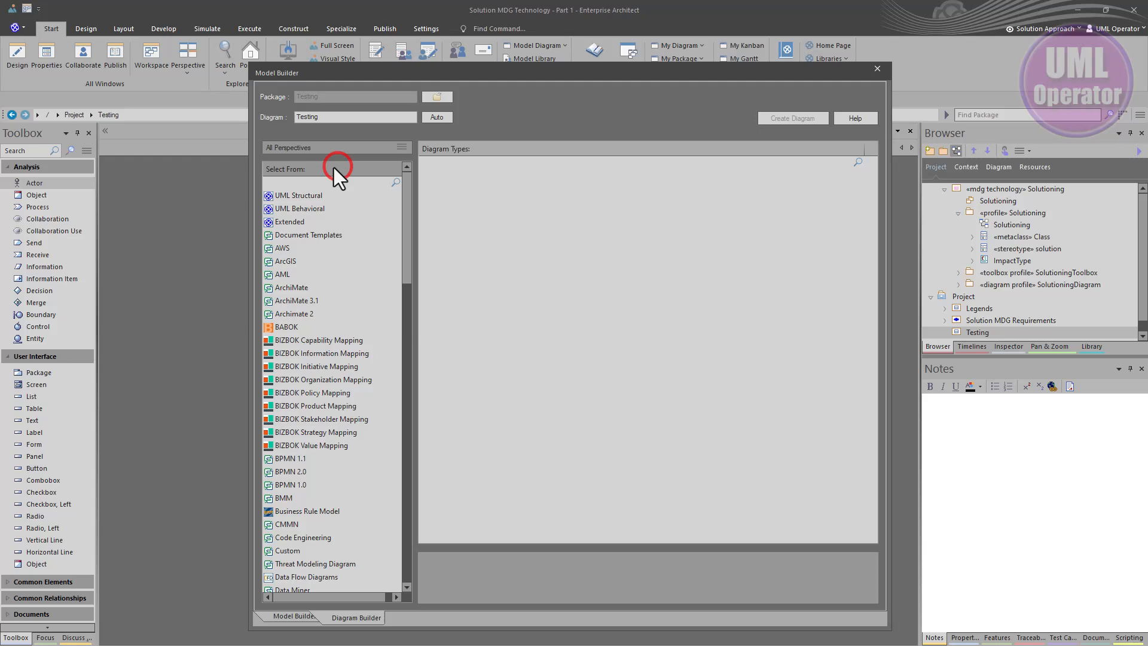
left_click(292, 195)
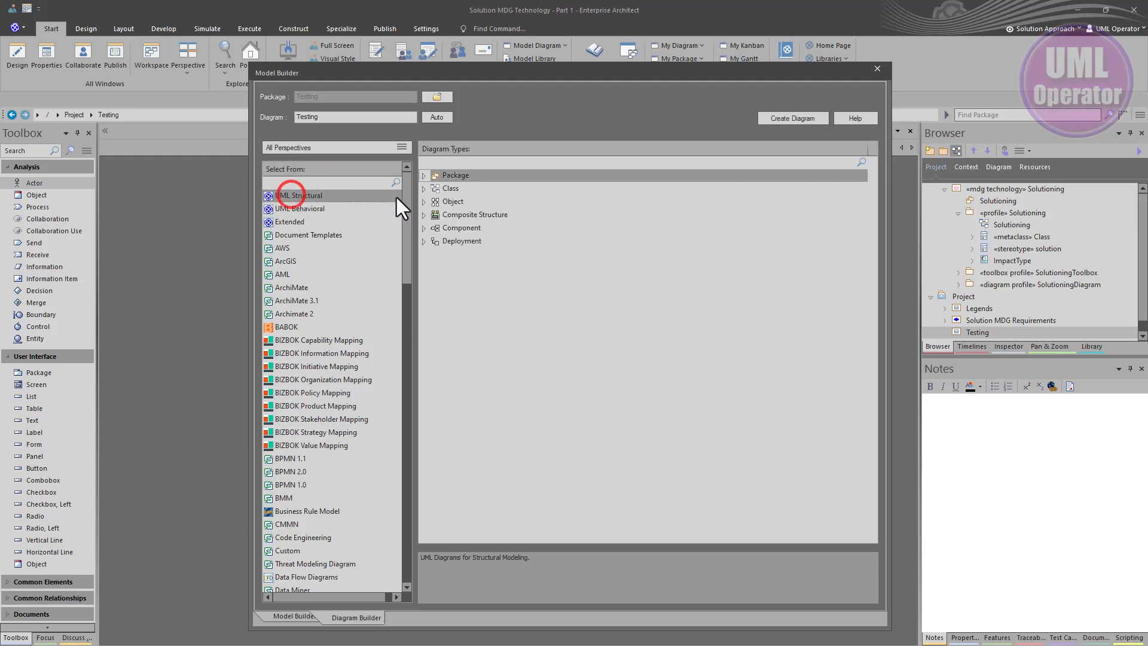
left_click(446, 188)
left_click(775, 118)
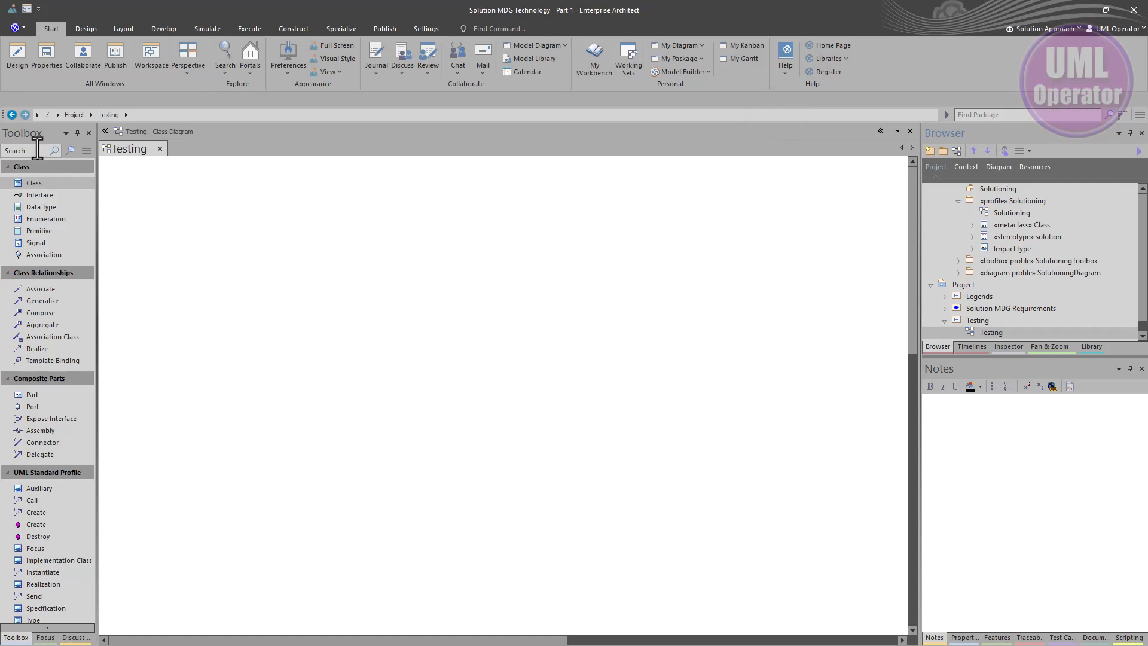
Switch the toolbox to the Solutioning perspective and place a Solution element on the Testing diagram
left_click(86, 150)
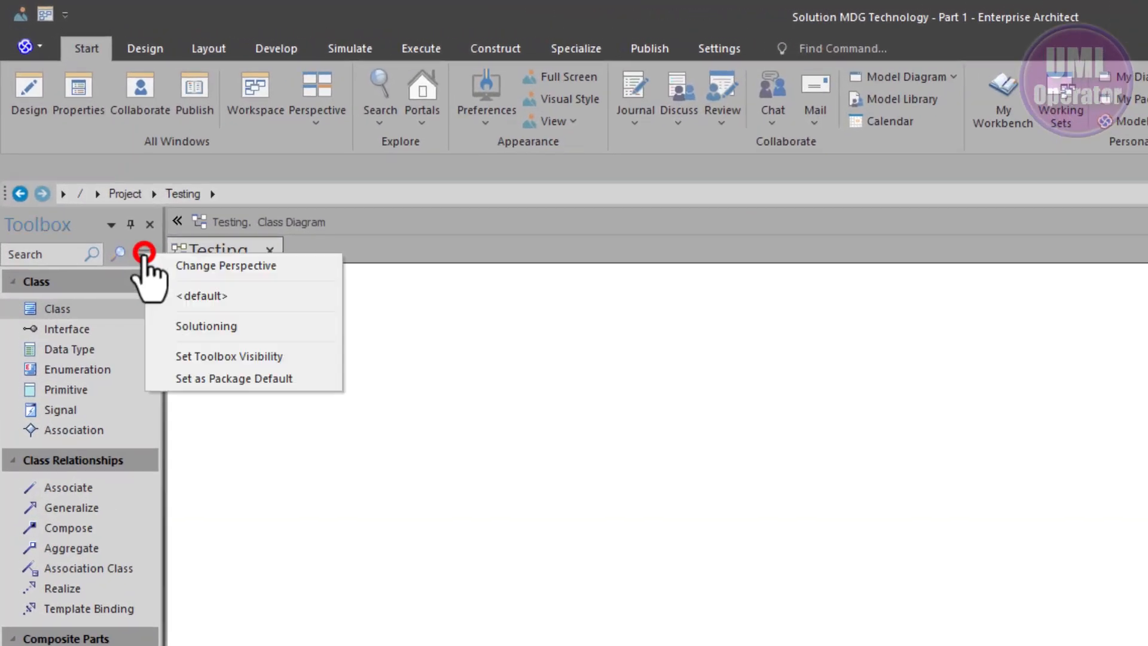
left_click(189, 323)
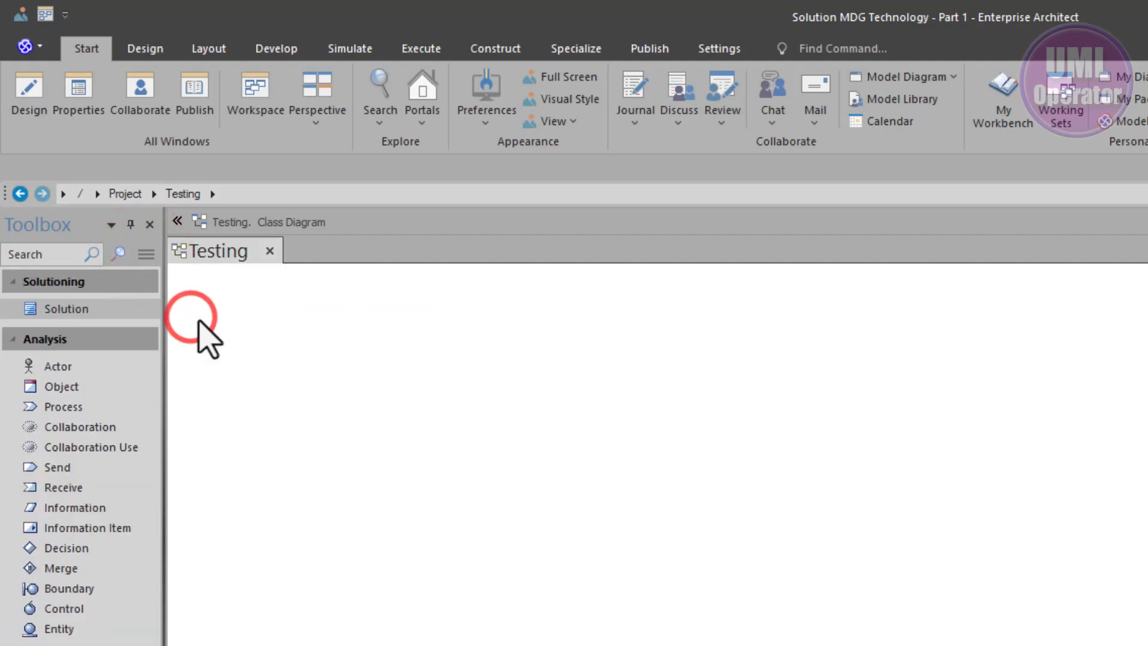
left_click(82, 306)
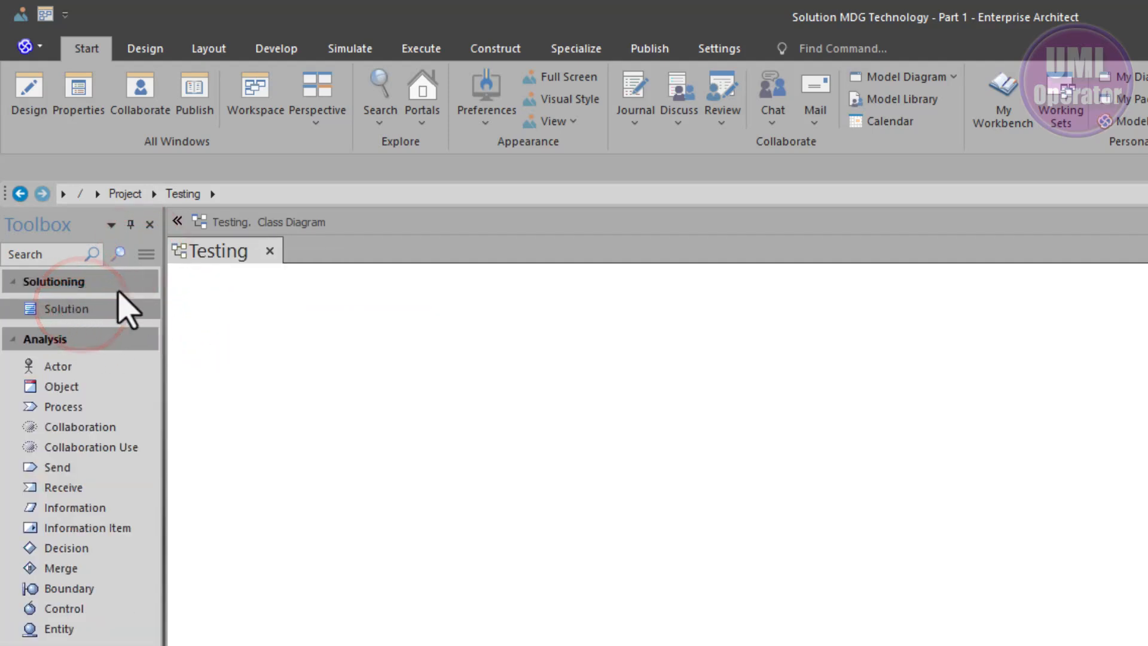
left_click(91, 318)
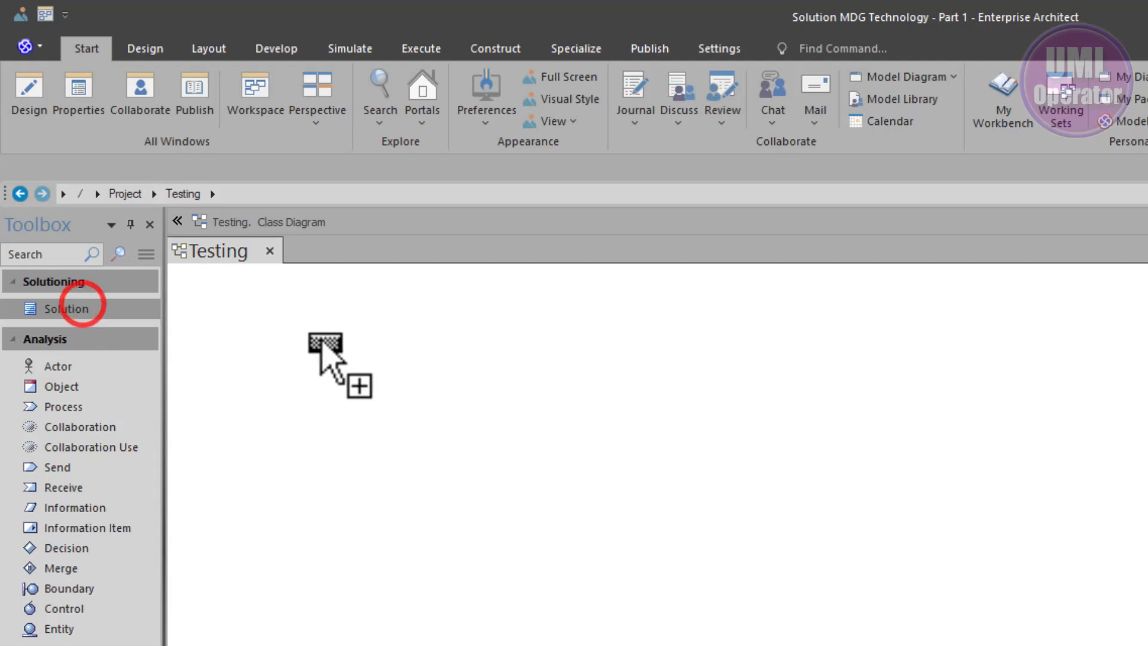
left_click(318, 336)
left_click(398, 485)
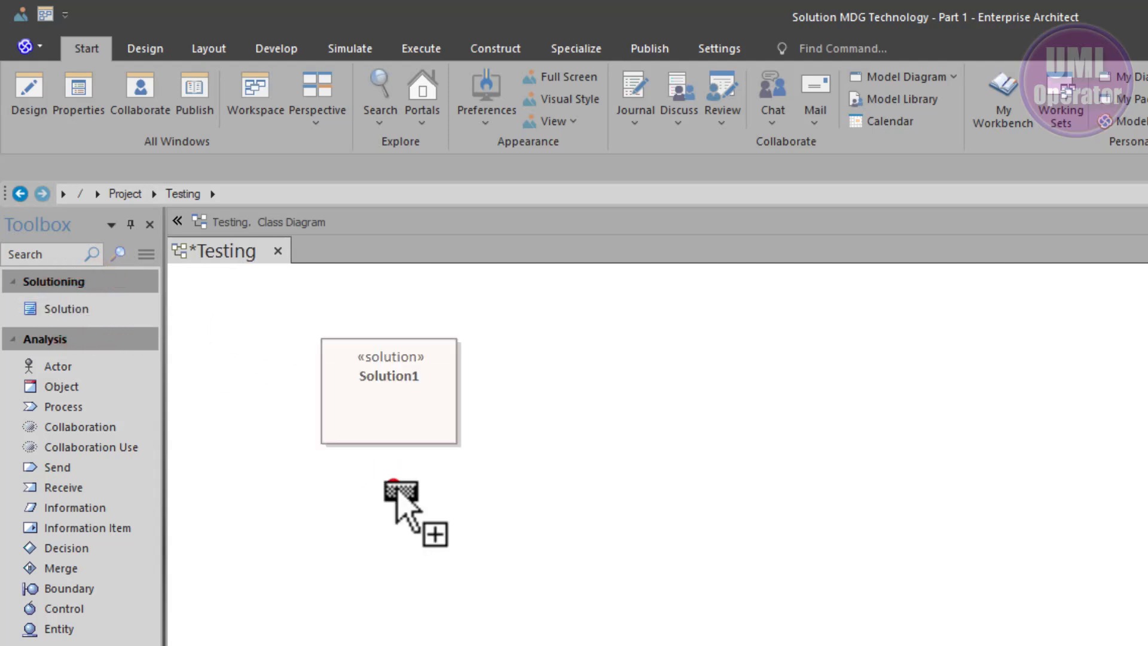
Add two more Solution elements to the Testing diagram beside and below the first one
left_click(398, 383)
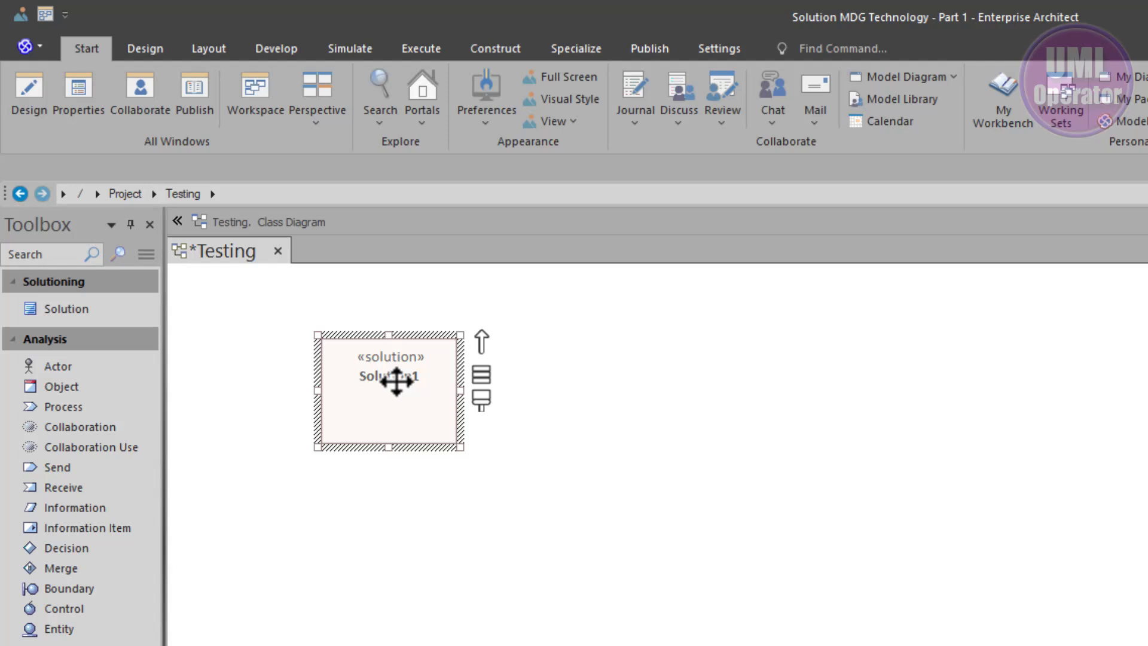
left_click(56, 309)
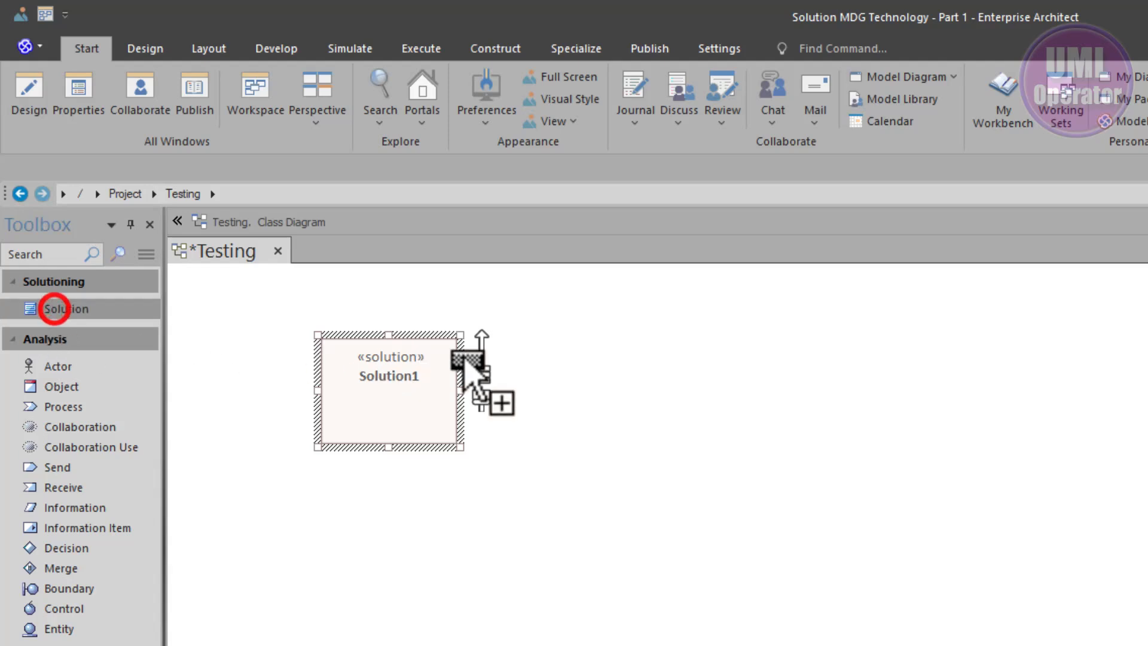
left_click(619, 347)
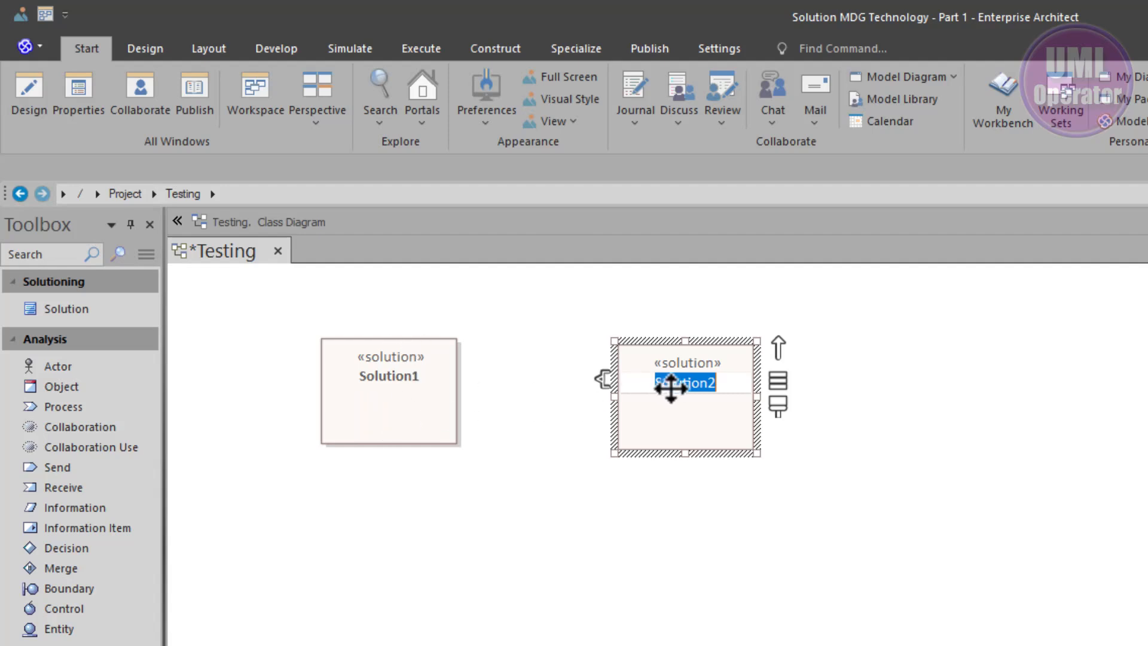
left_click(86, 309)
left_click(550, 501)
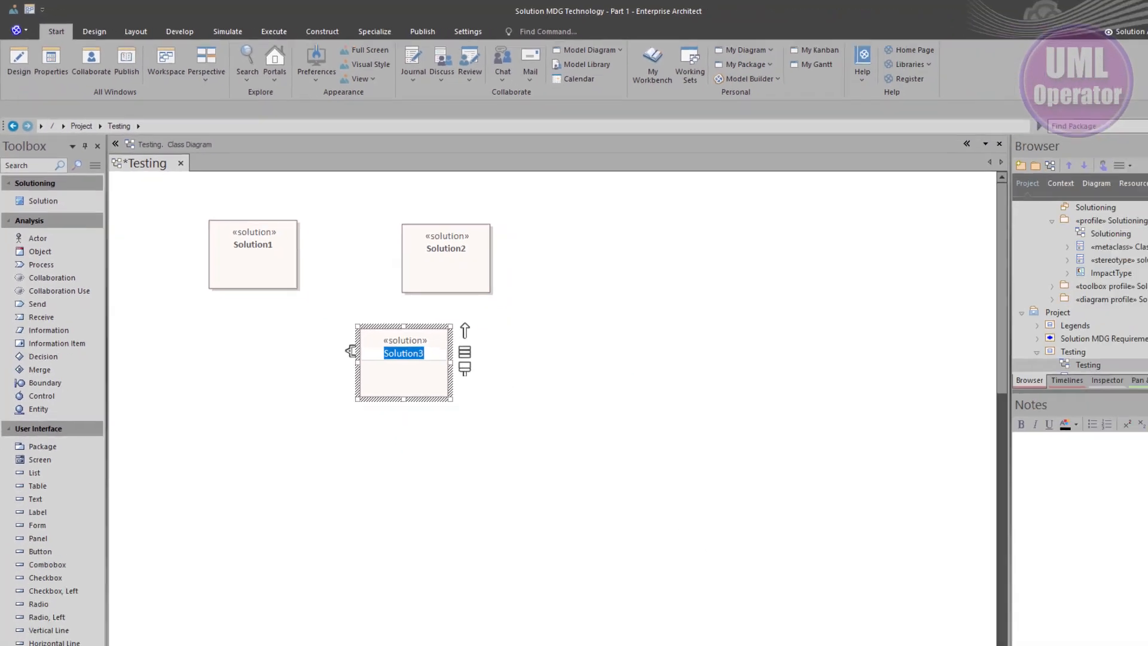
Open the Solutioning profile diagram to review the solution stereotype definition
scroll(1027, 214, "up", 1)
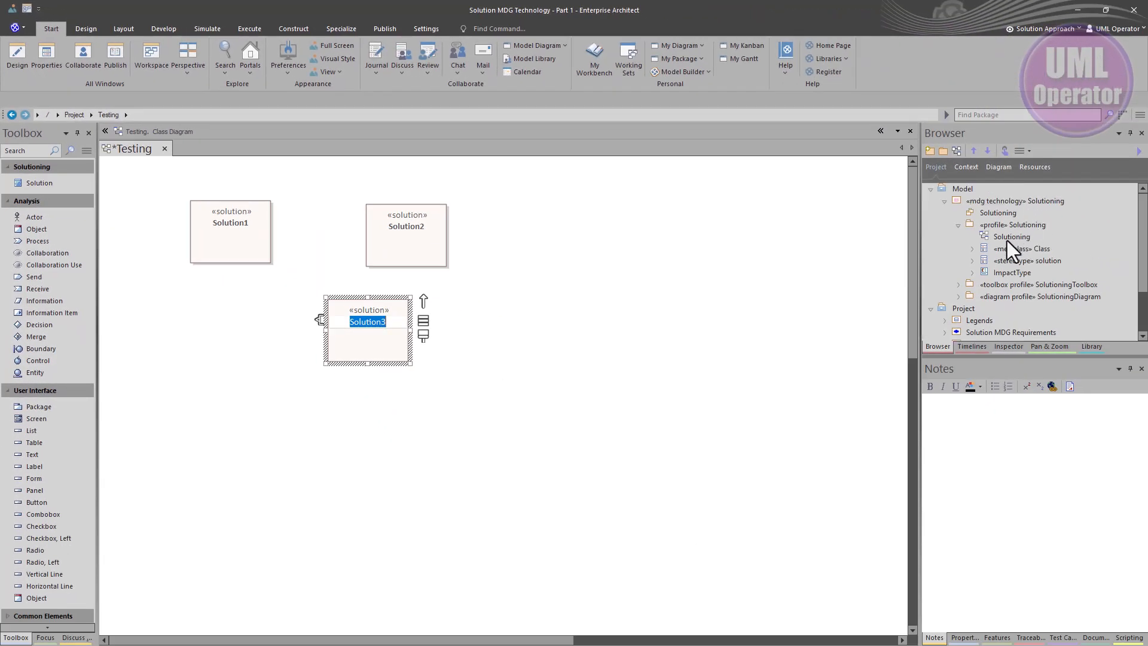
double_click(1008, 239)
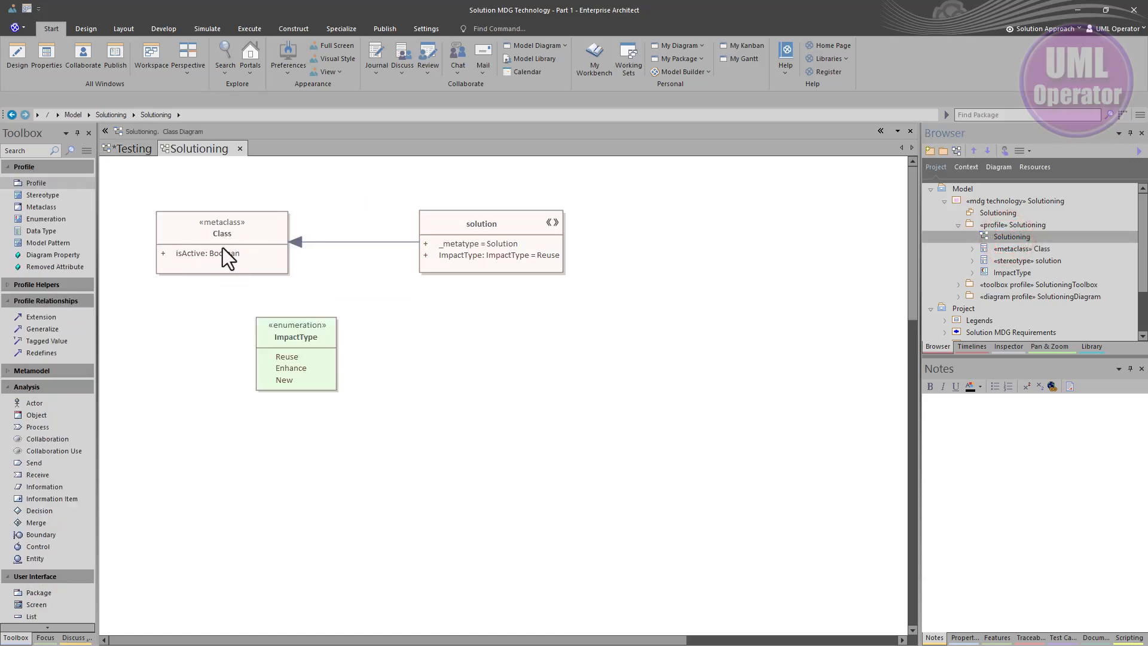
left_click(451, 228)
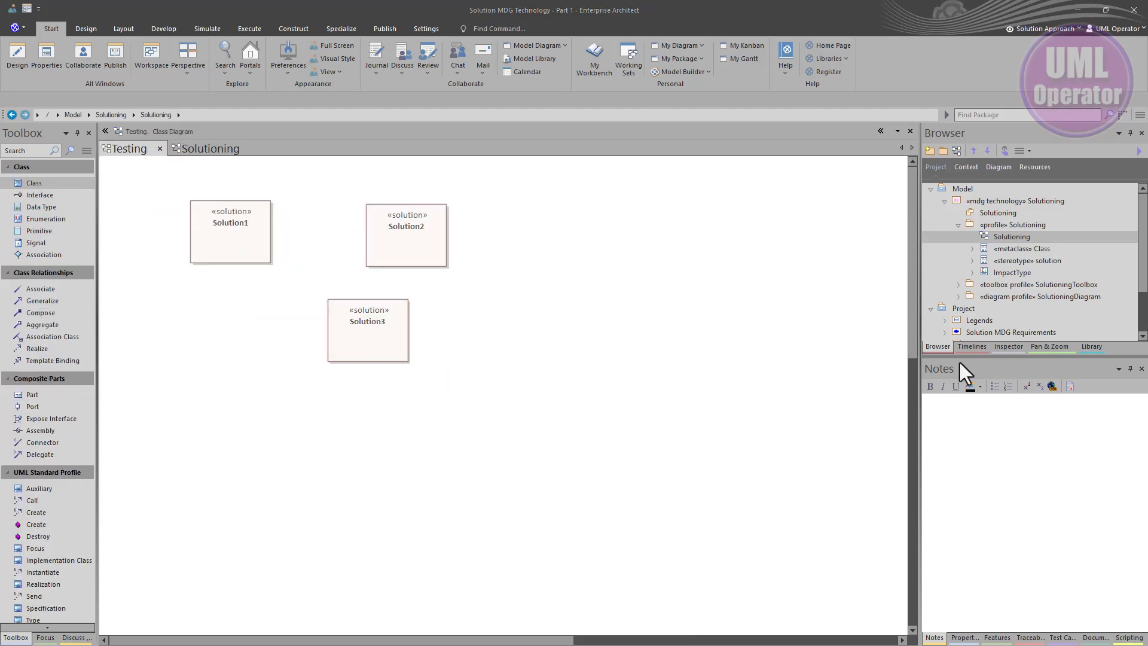
Delete the Testing package with its diagram and Solution elements
scroll(1024, 277, "down", 2)
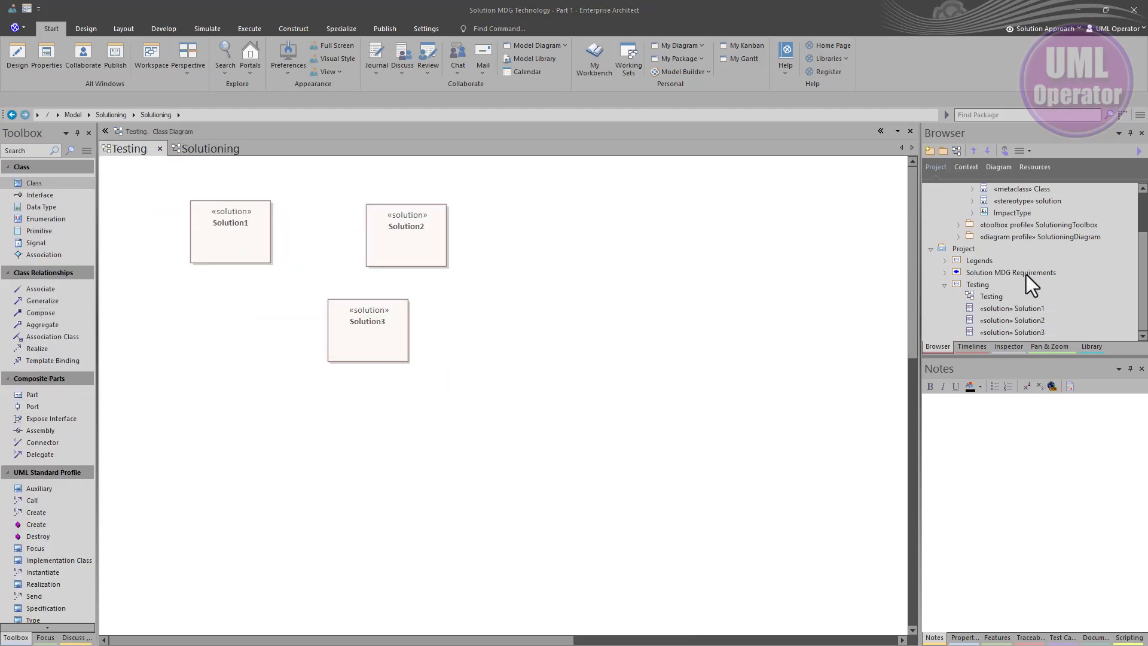
right_click(984, 287)
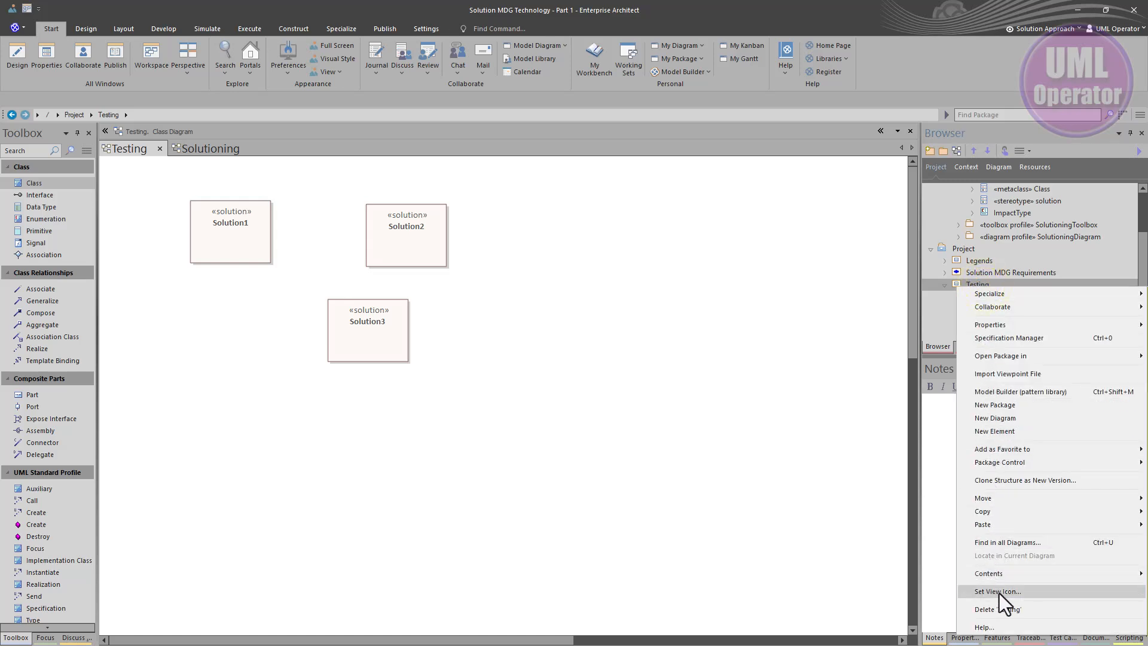
left_click(999, 608)
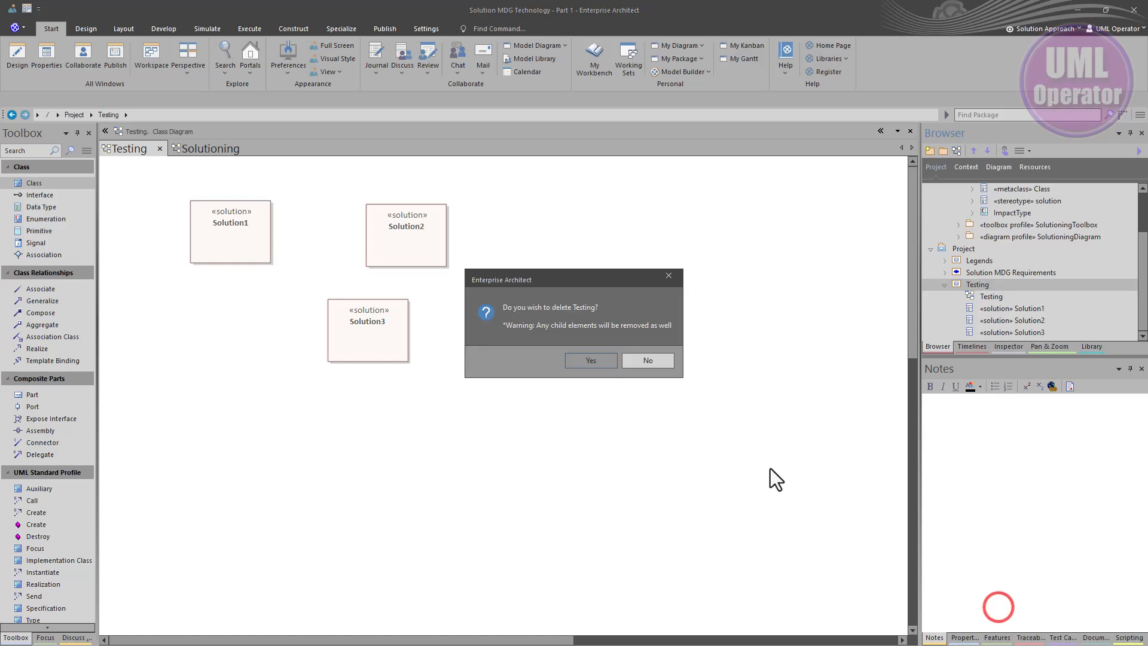
left_click(597, 361)
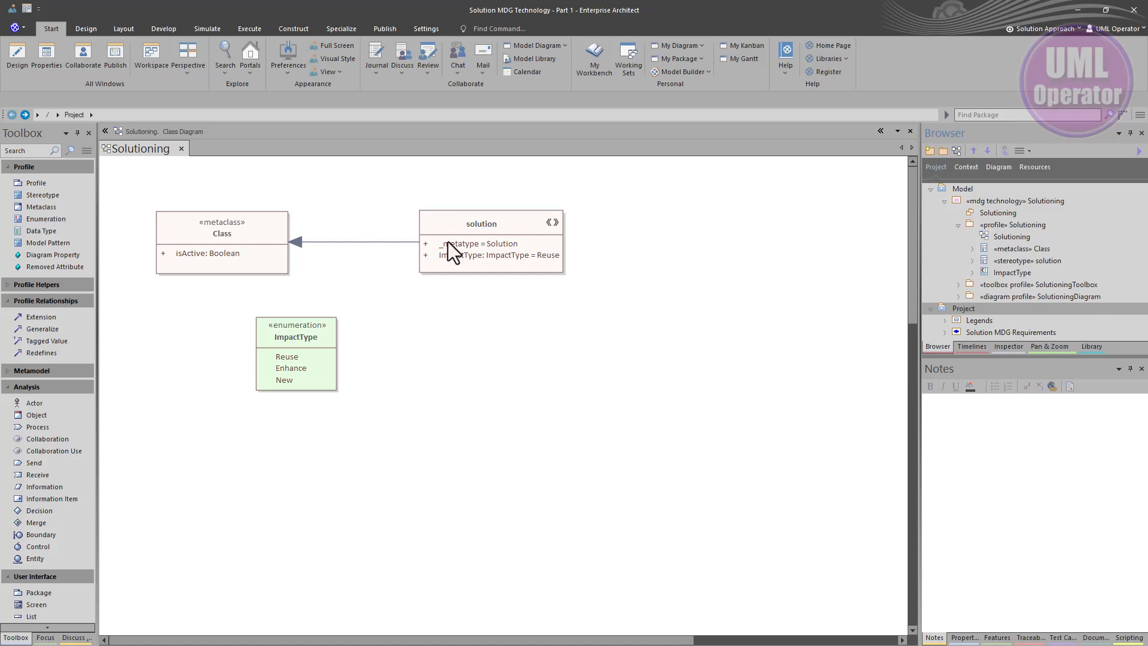
Remove the Solutioning technology's file path from the advanced MDG Technologies settings and close the dialogs
left_click(339, 29)
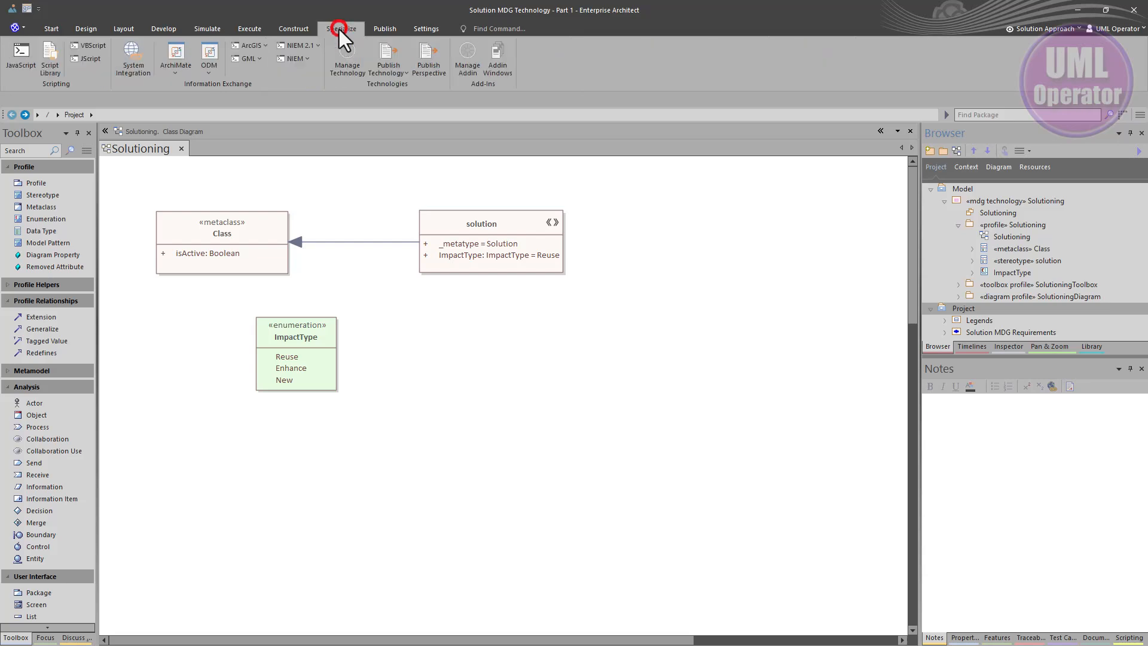
left_click(345, 48)
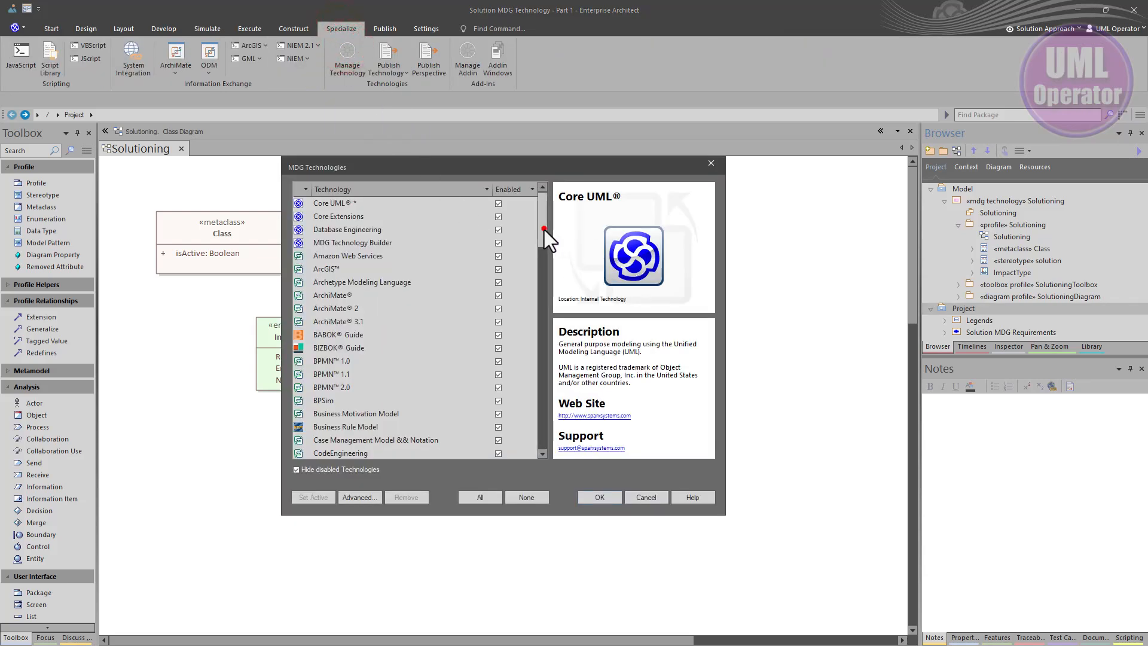
left_click_drag(544, 229, 508, 347)
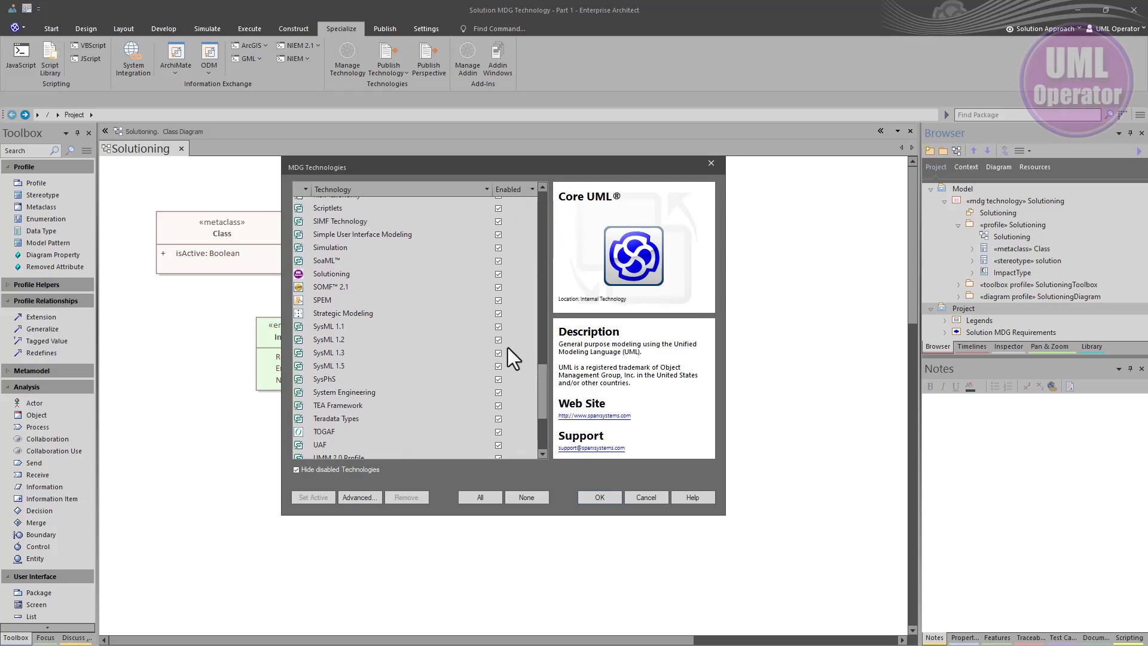
left_click(327, 267)
left_click(328, 271)
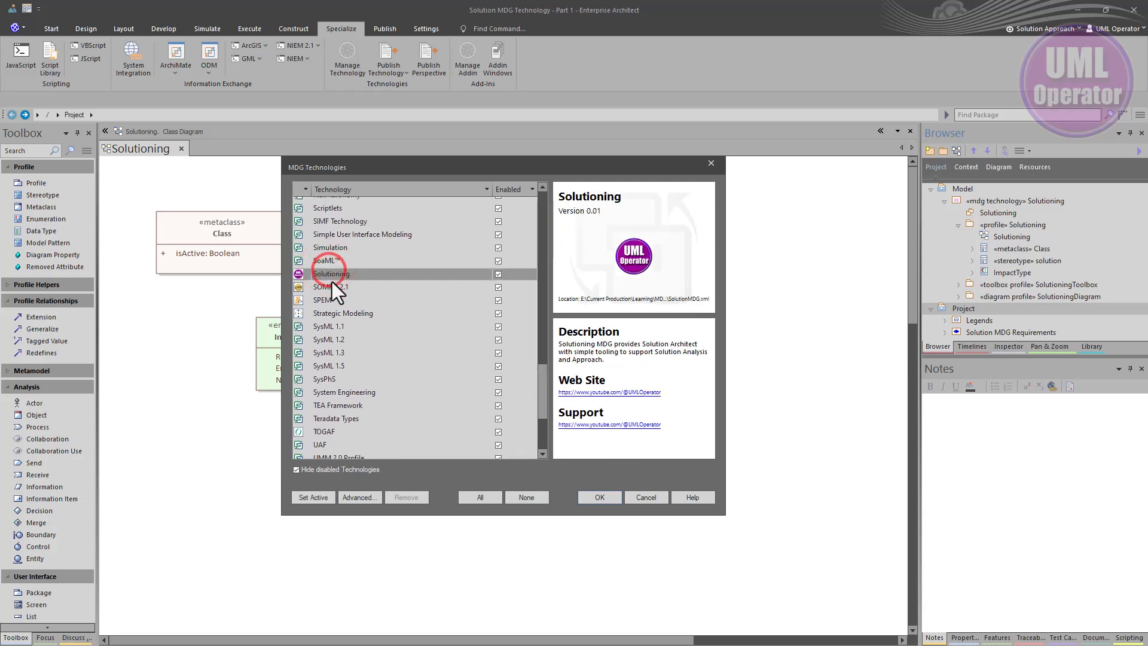
left_click(351, 499)
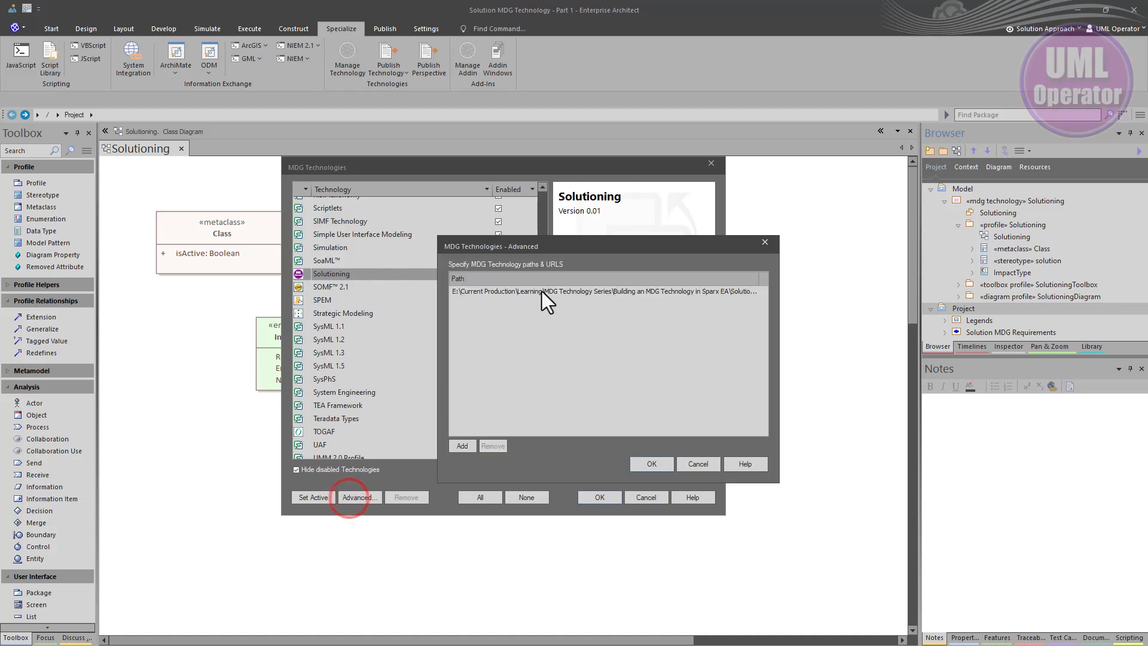
left_click(532, 288)
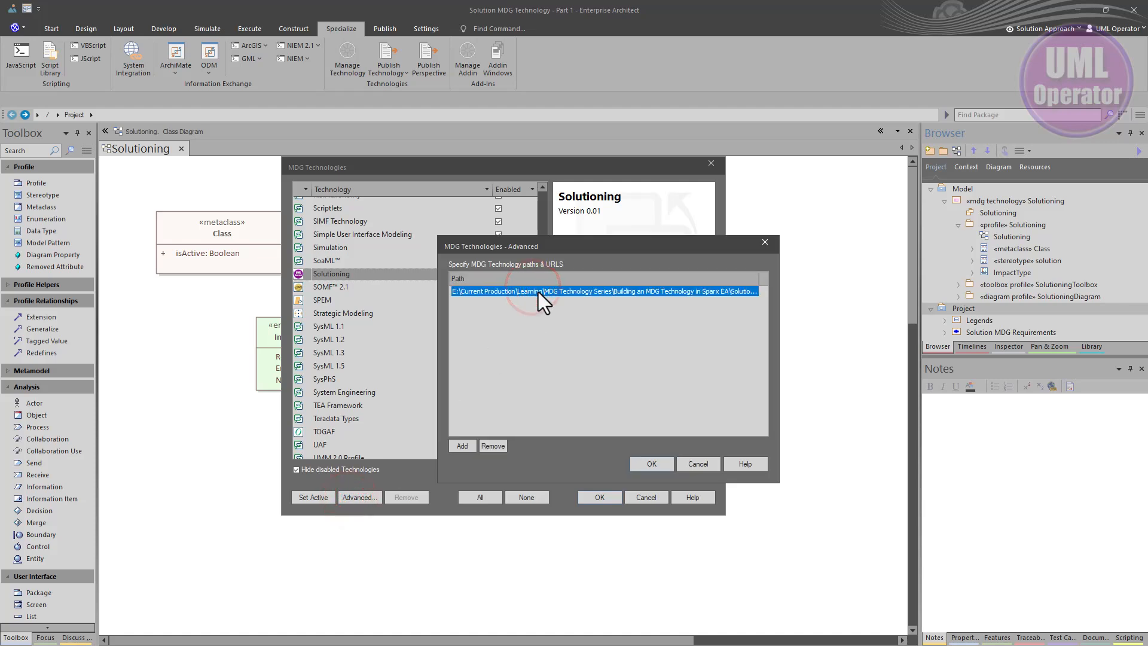
left_click(494, 446)
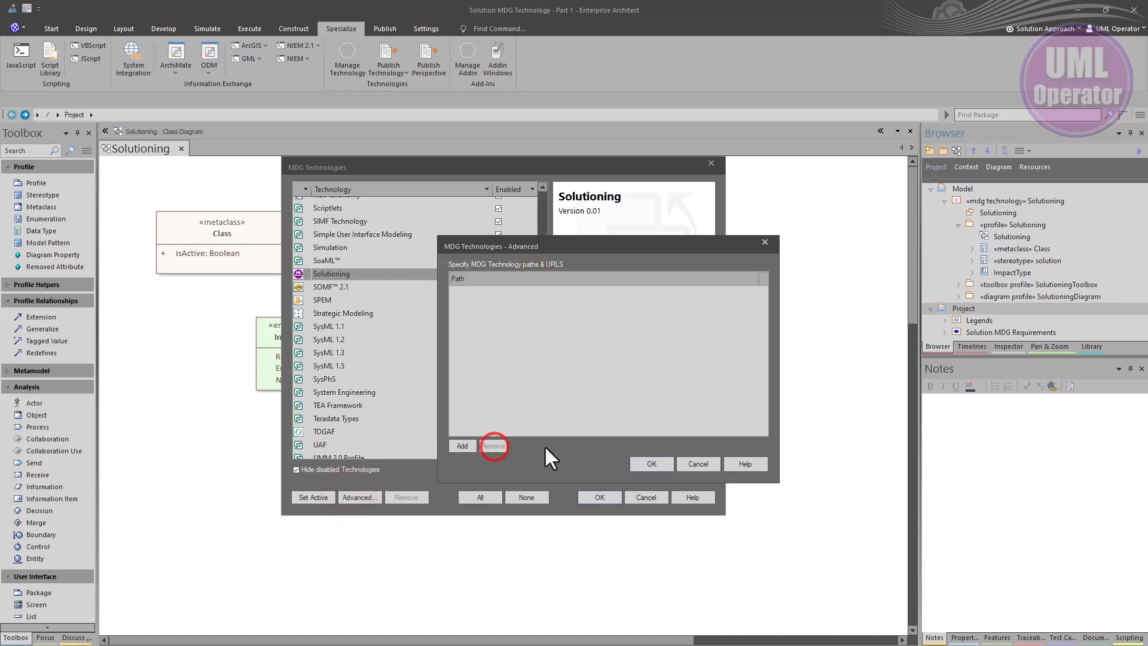
left_click(652, 462)
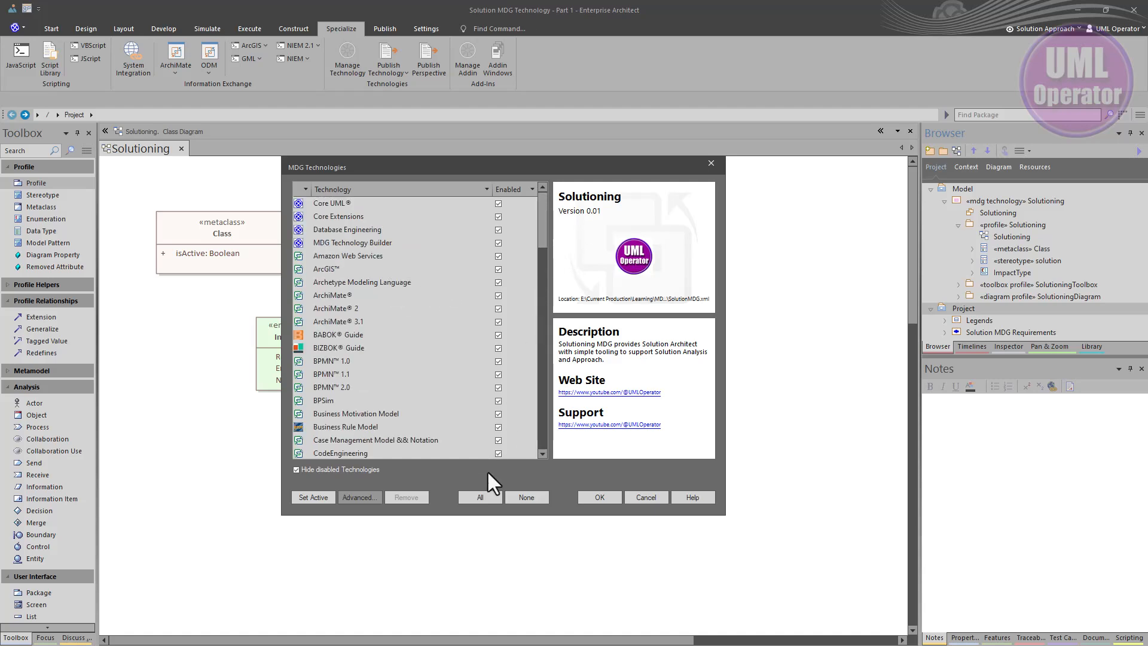
left_click(587, 497)
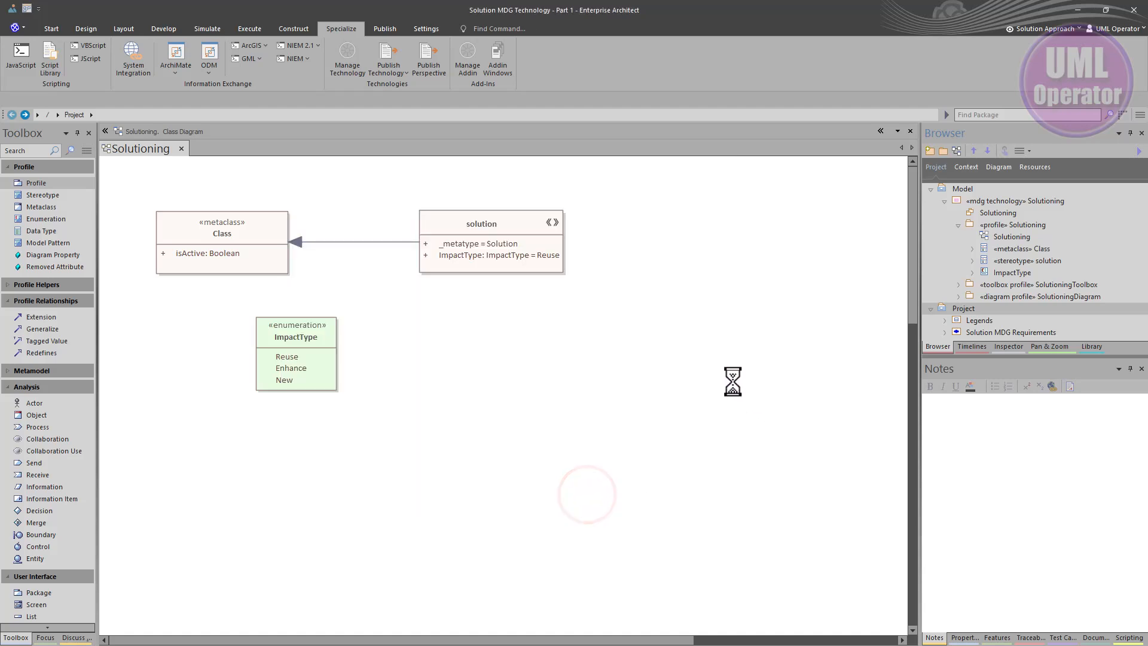
Check the User Technologies under MDG Technologies in the Resources view
left_click(1024, 170)
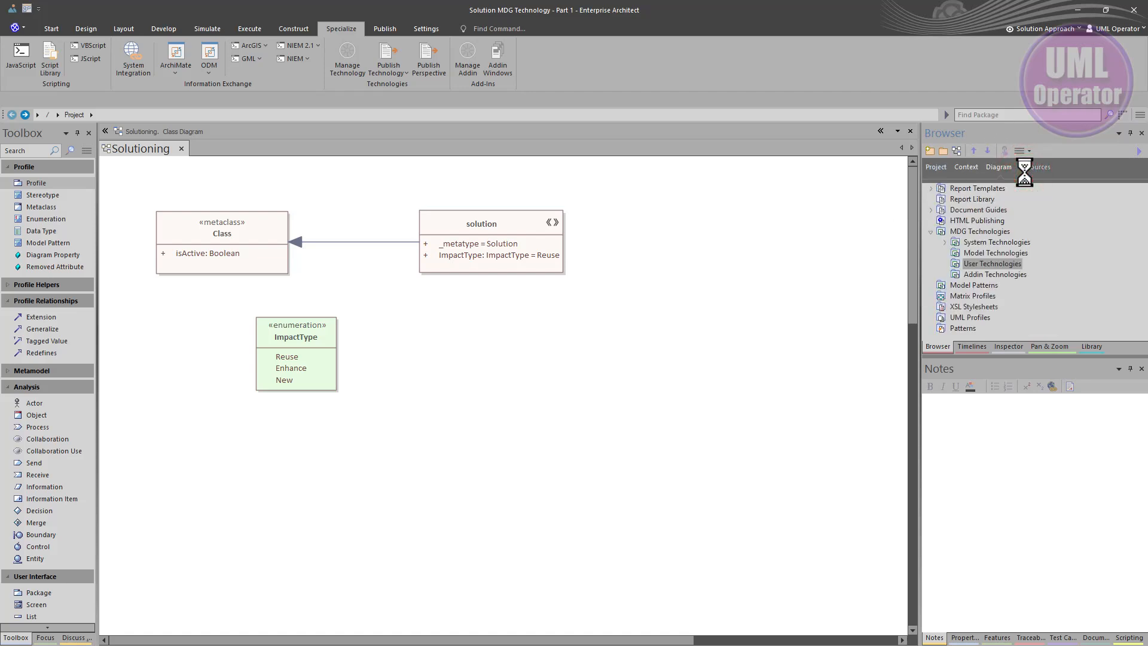
left_click(955, 265)
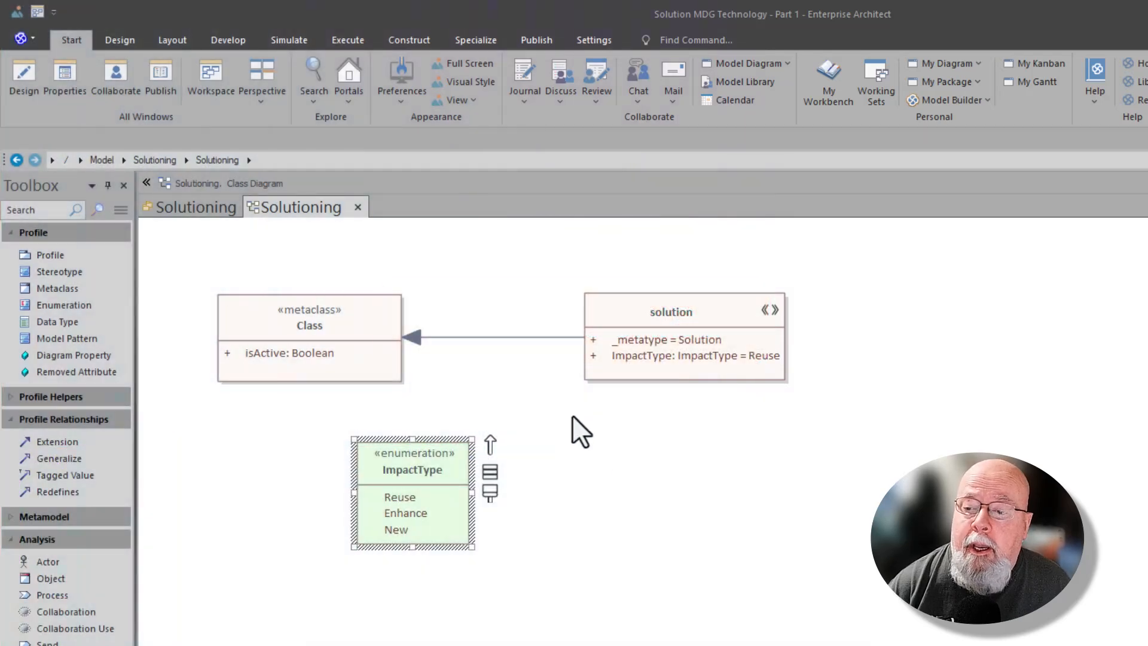
left_click(586, 432)
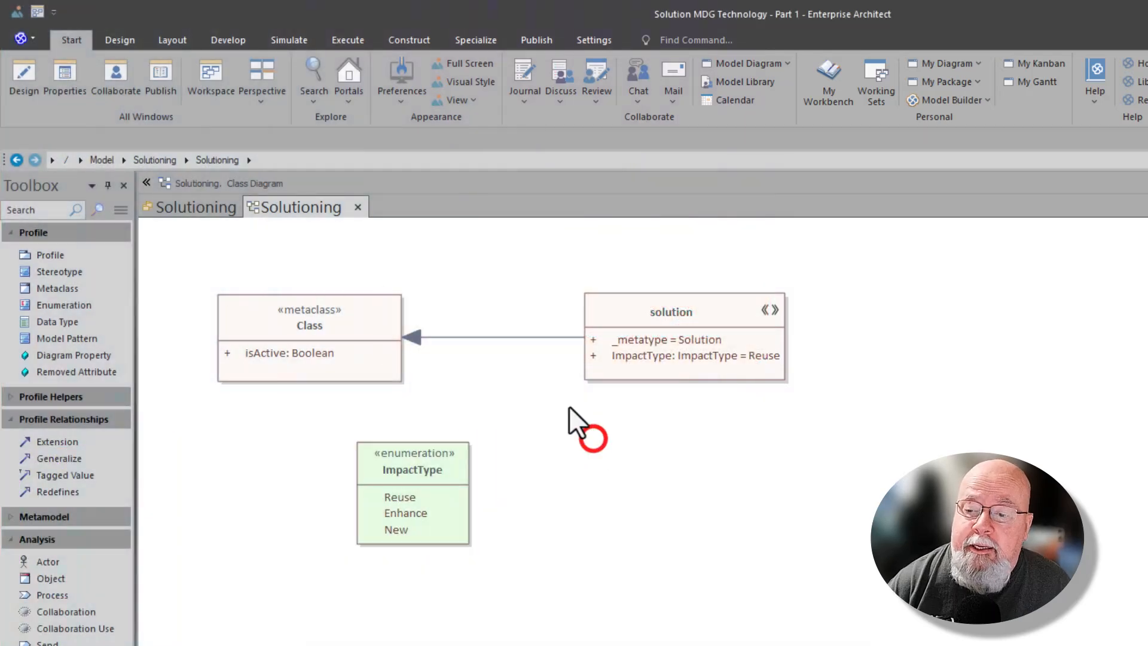
Select the Class metaclass, solution stereotype and ImpactType enumeration on the profile diagram to review them
left_click(349, 353)
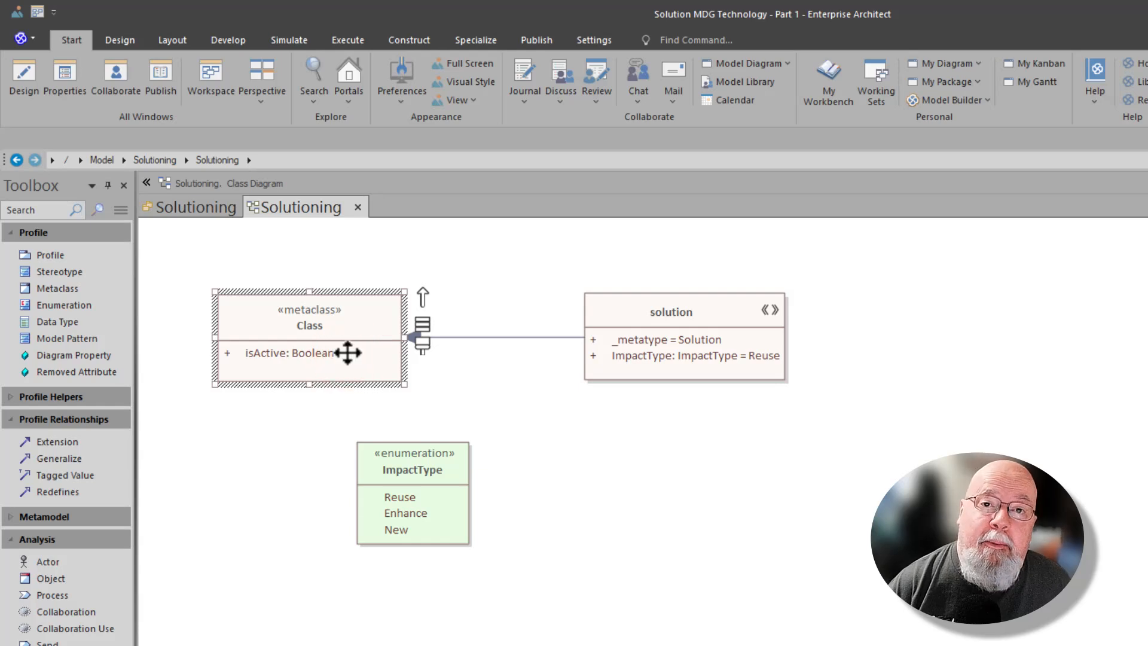
left_click(594, 354)
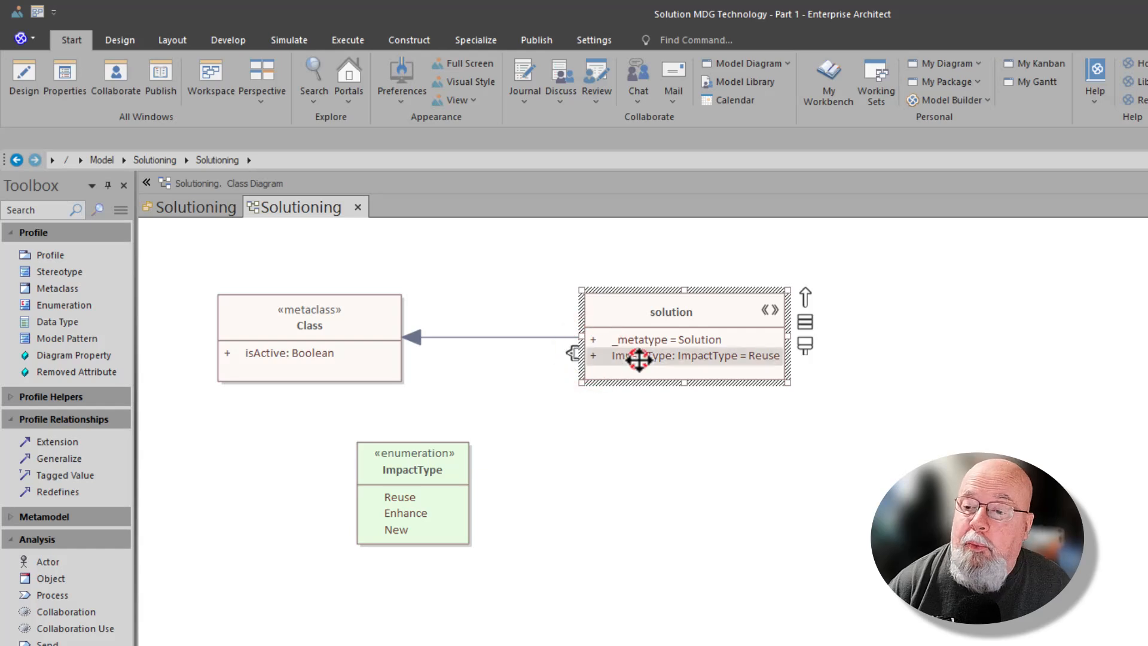
left_click(439, 461)
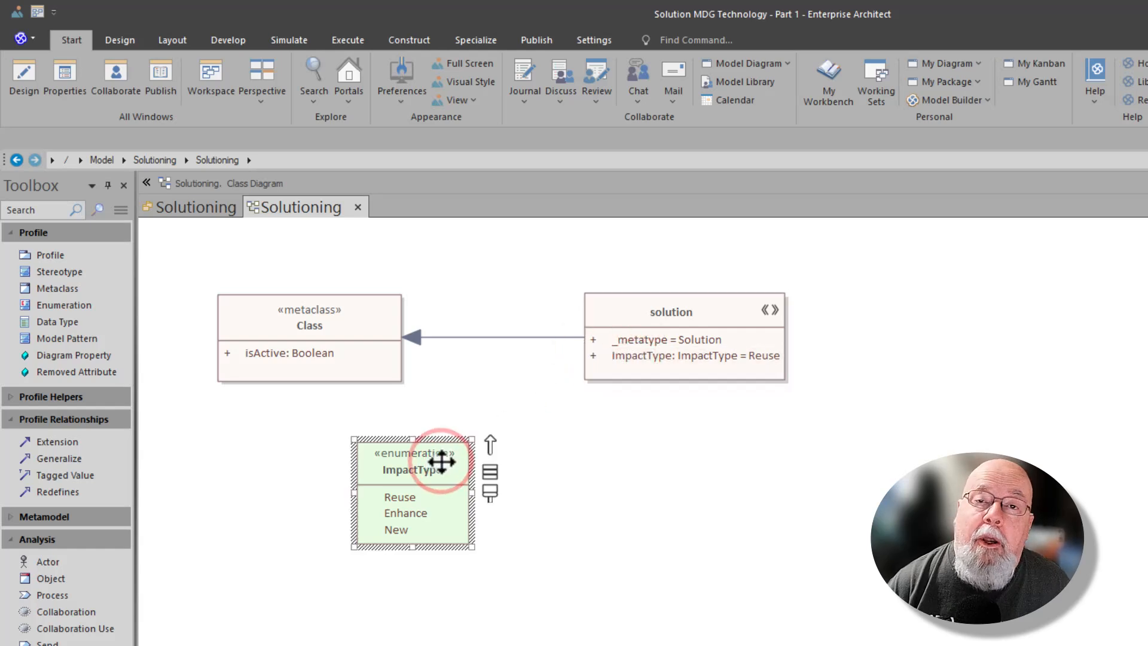
left_click(583, 466)
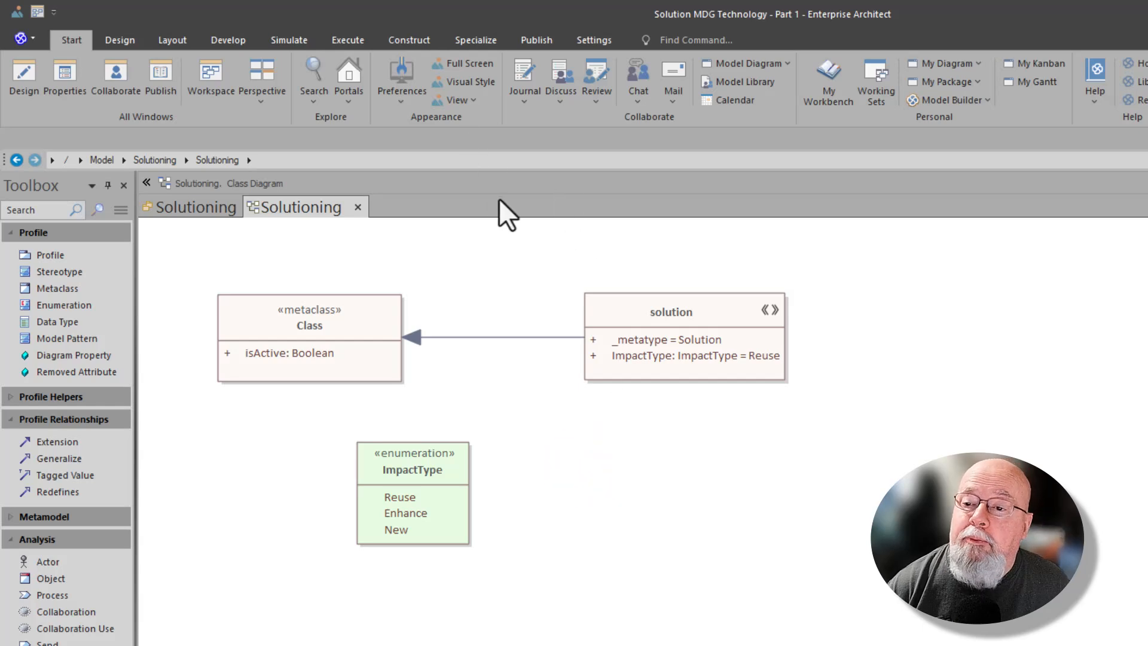
left_click(466, 38)
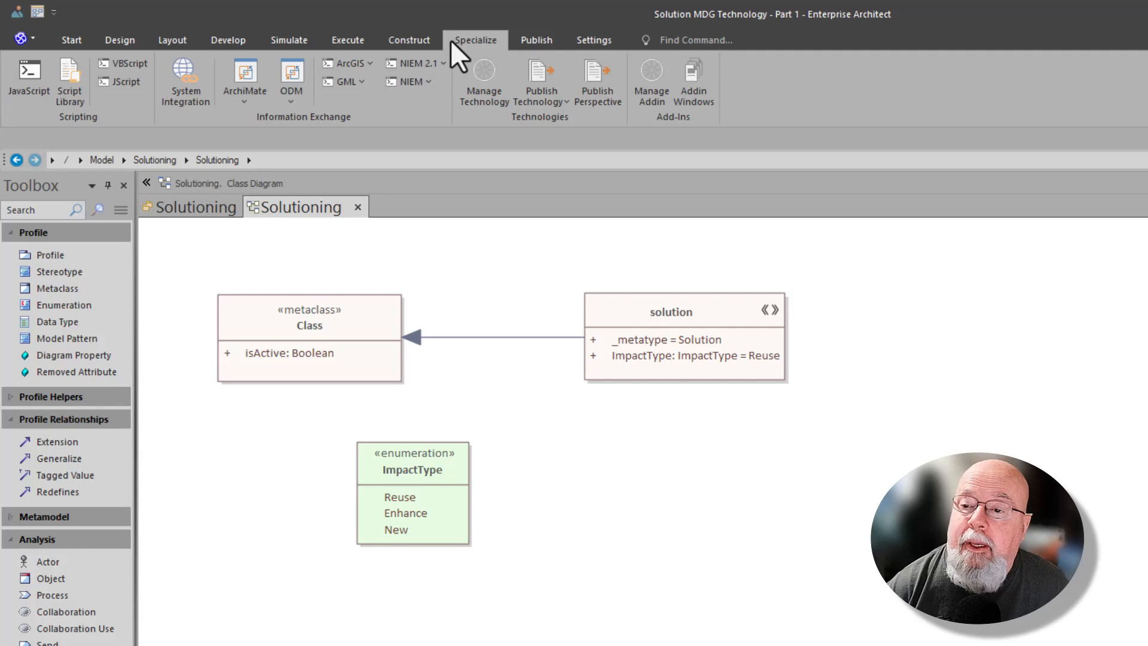
left_click(536, 96)
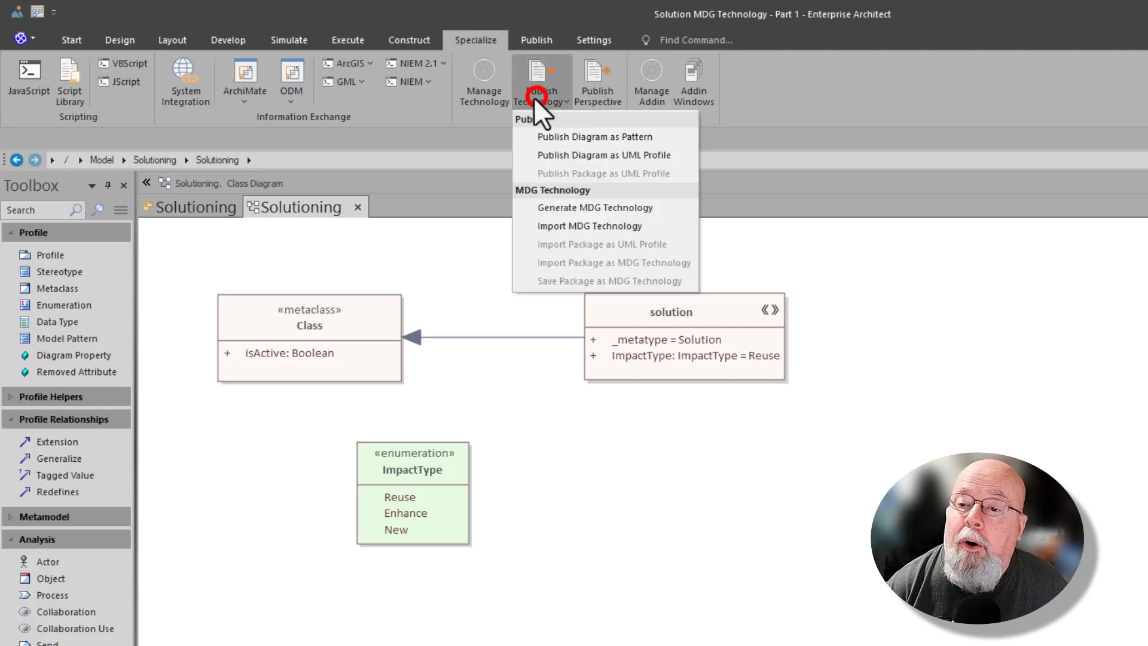
left_click(590, 207)
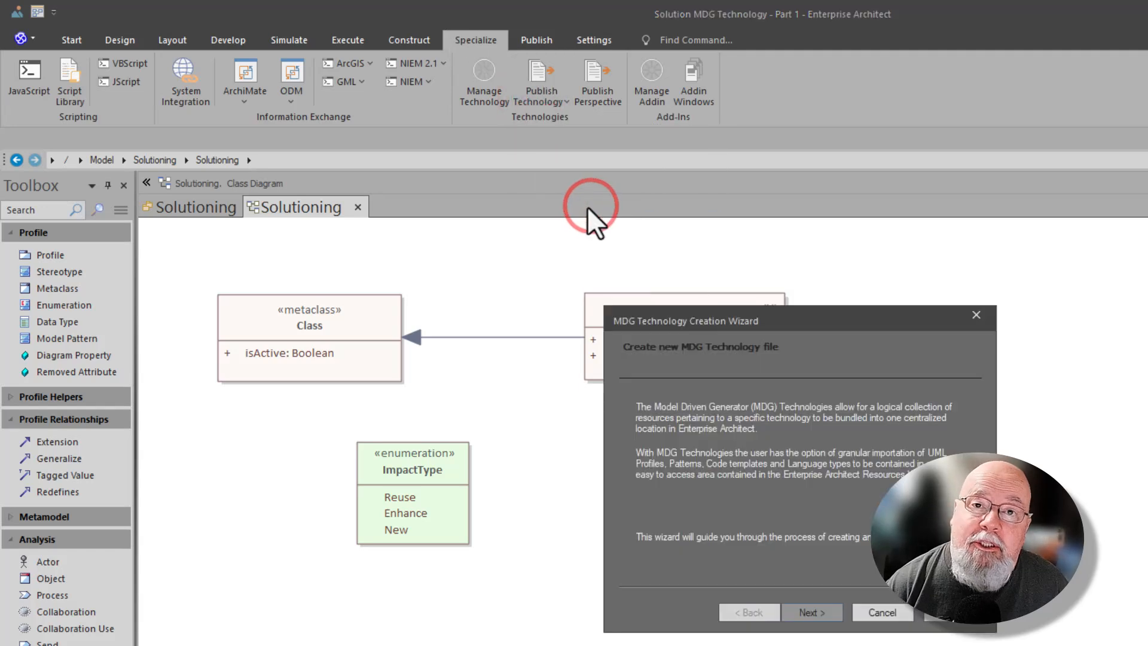
left_click(801, 612)
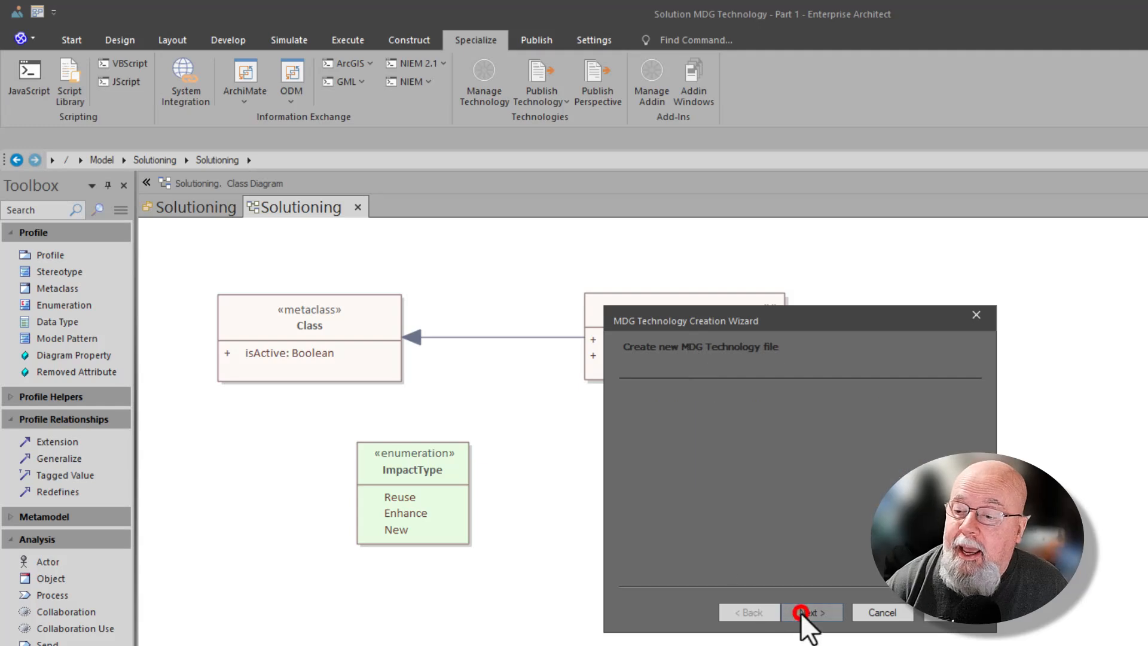
left_click(680, 506)
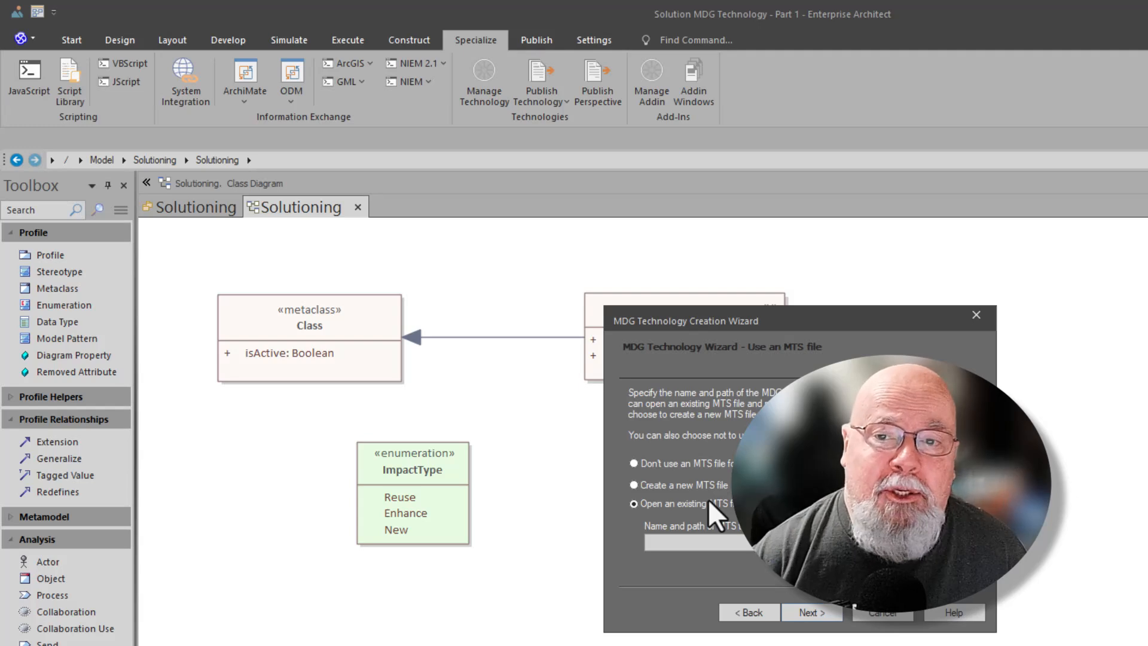
left_click(903, 613)
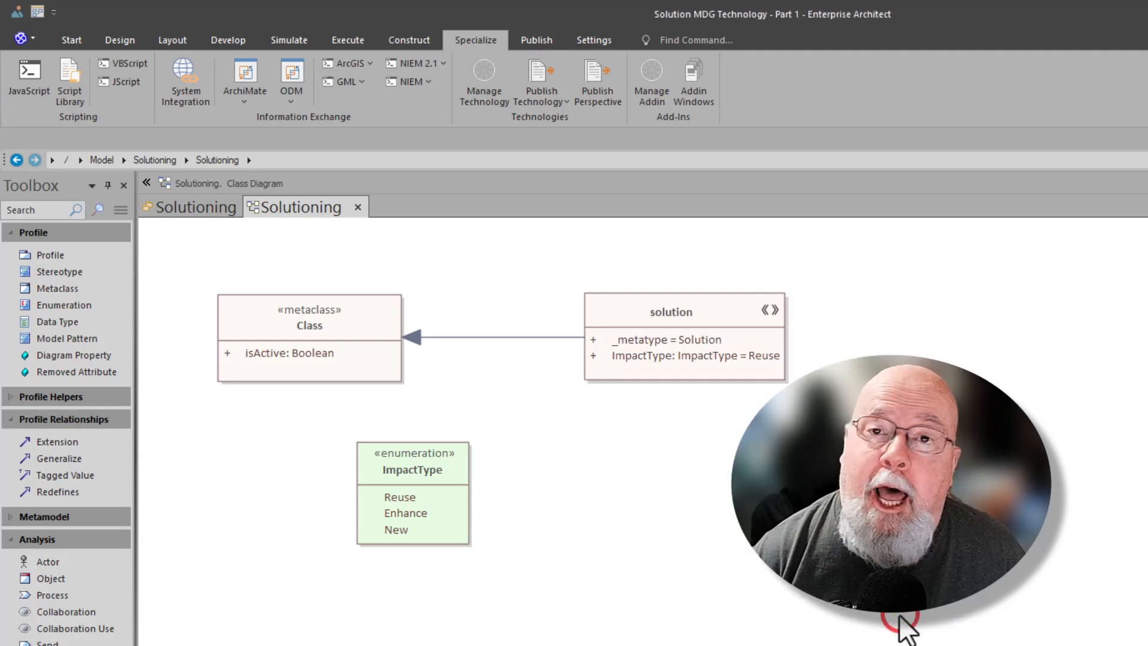